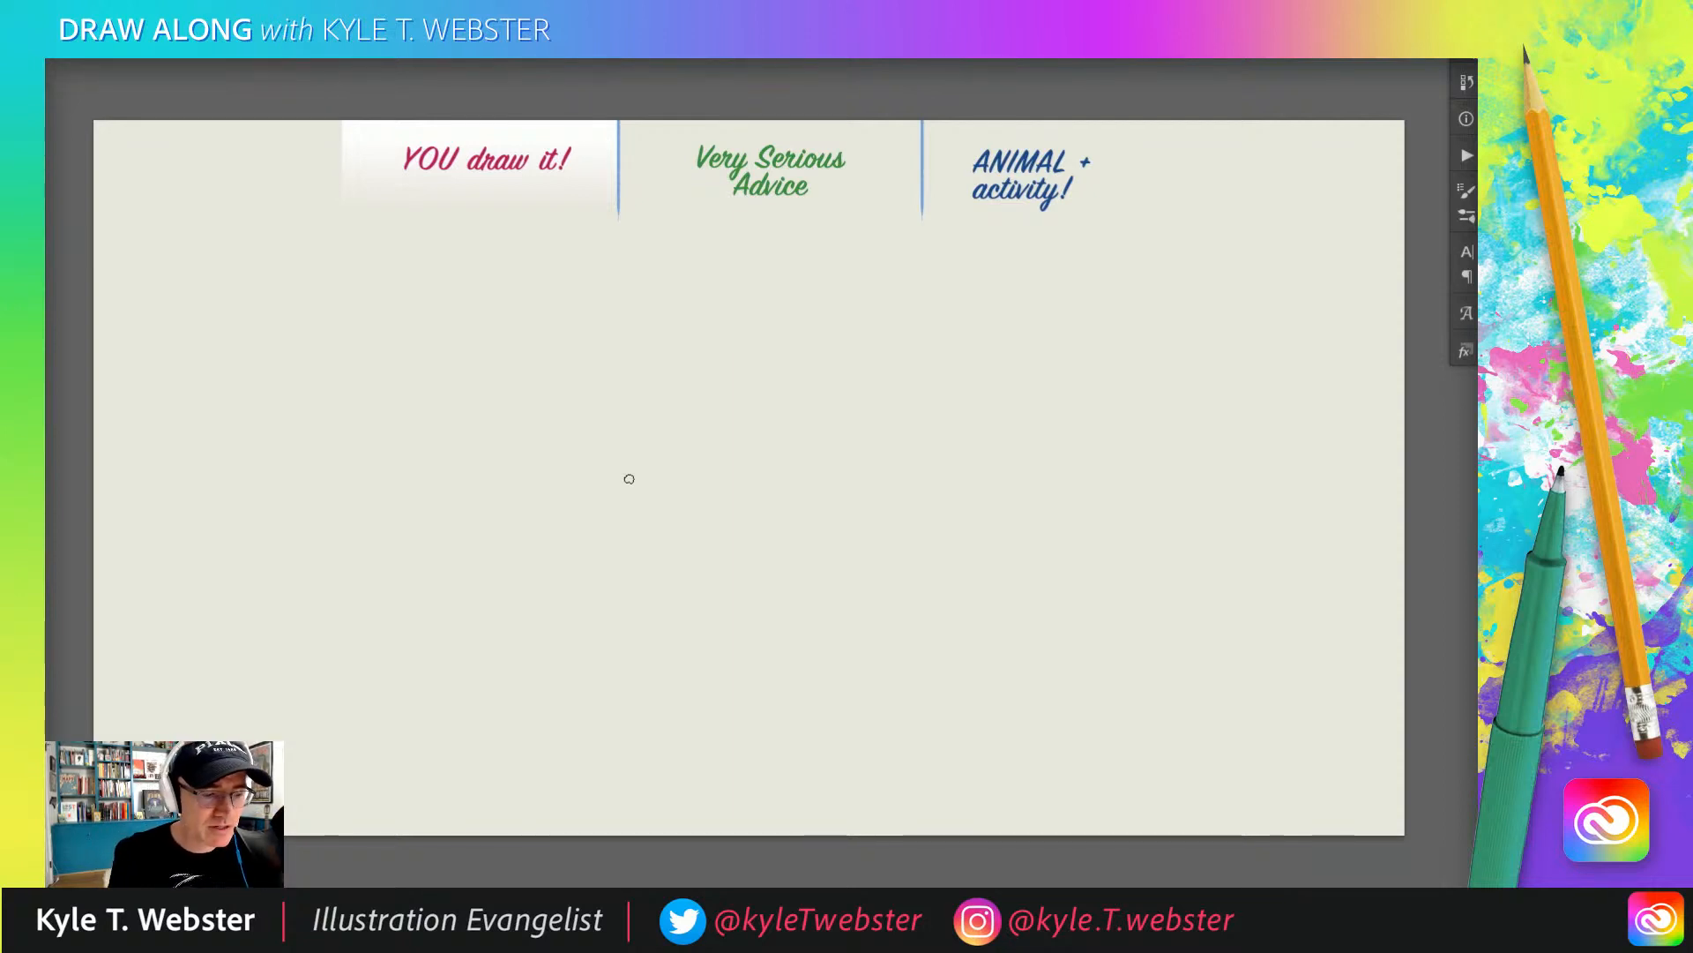
left_click_drag(498, 413, 455, 484)
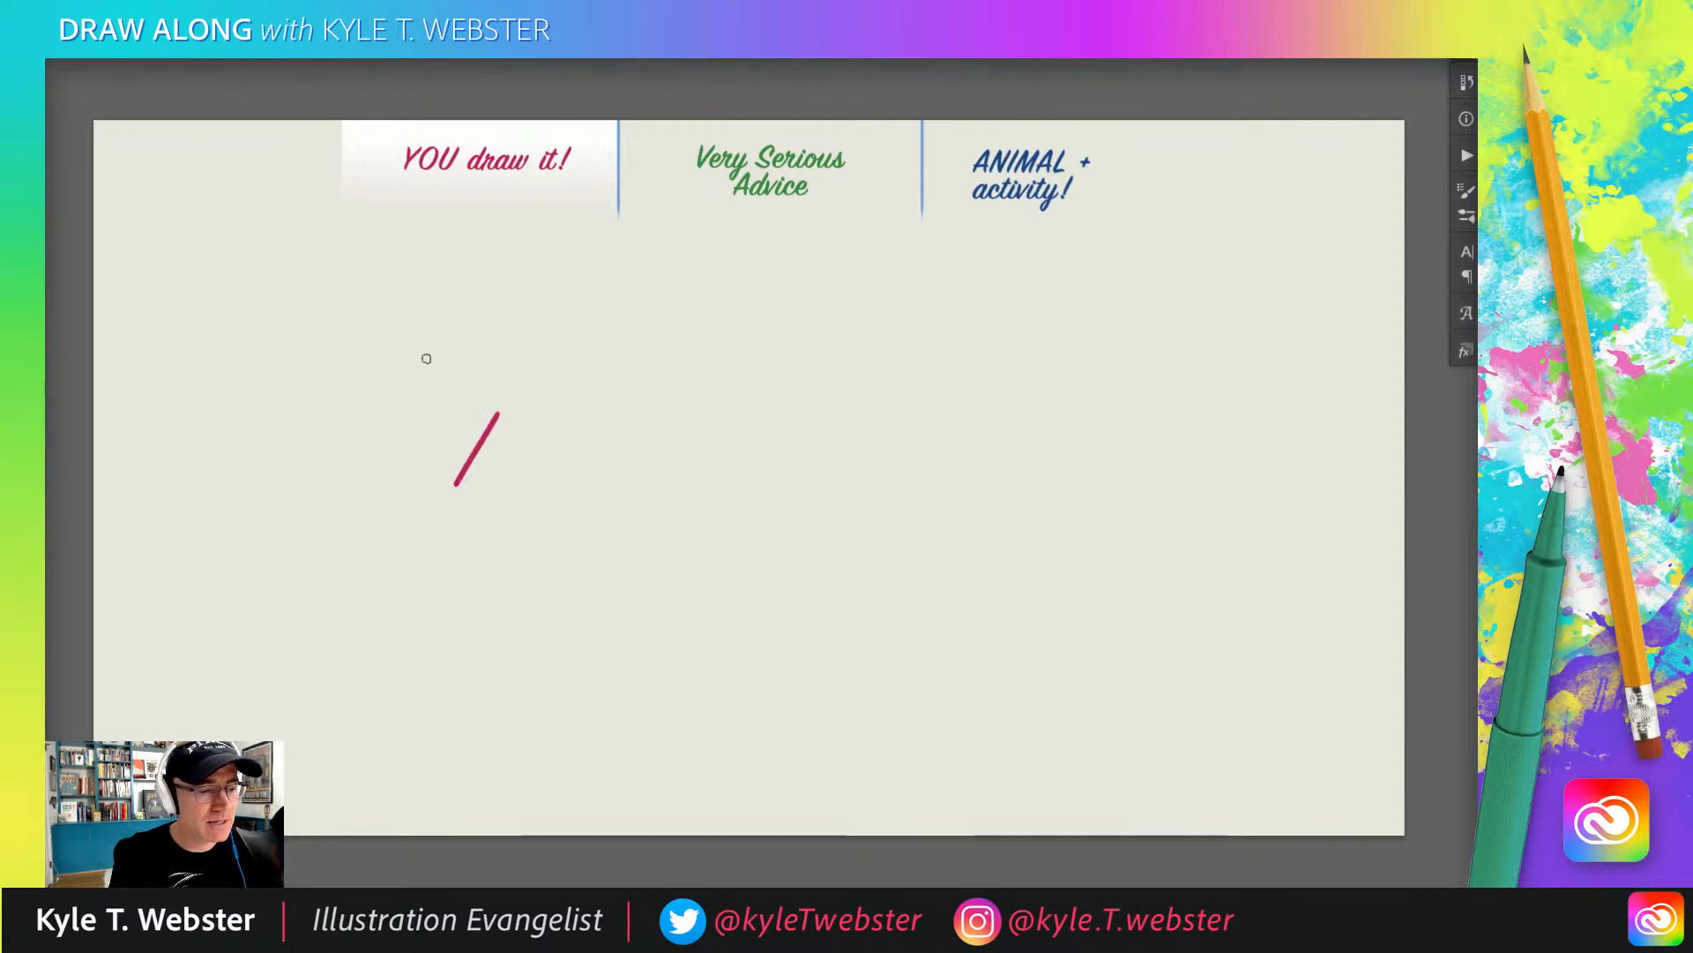
mouse_move(438, 385)
left_mouse_down()
mouse_move(403, 373)
mouse_move(402, 408)
left_mouse_up()
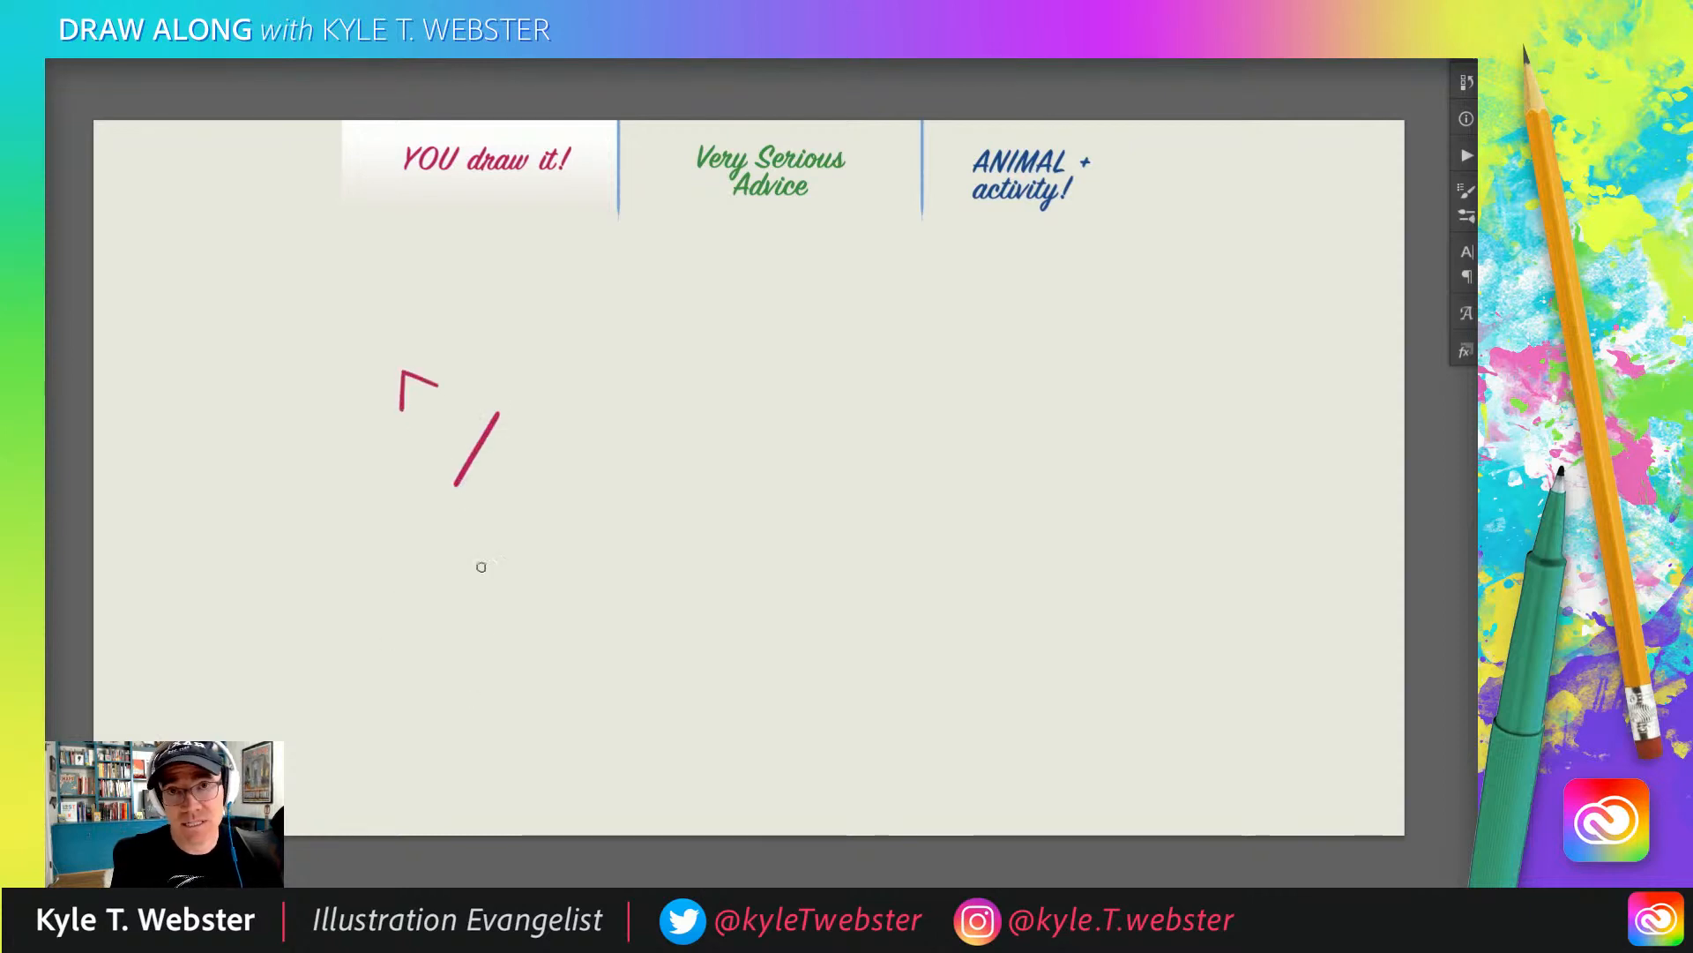
left_click_drag(356, 505, 381, 579)
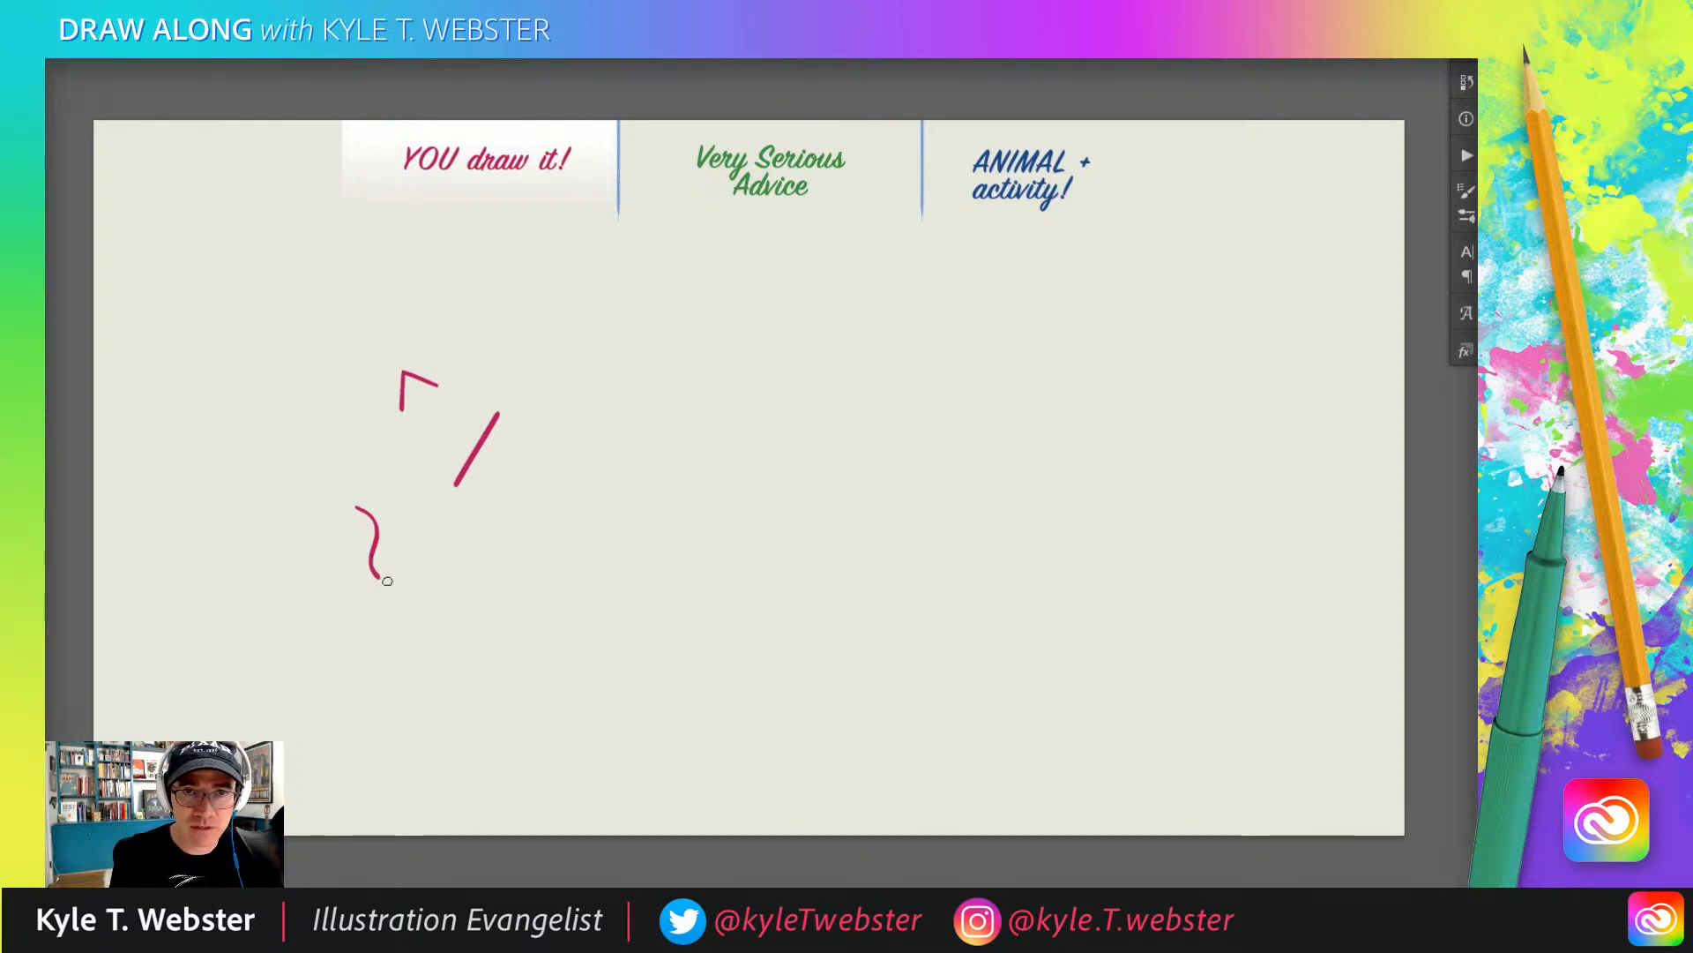
left_click_drag(319, 447, 323, 474)
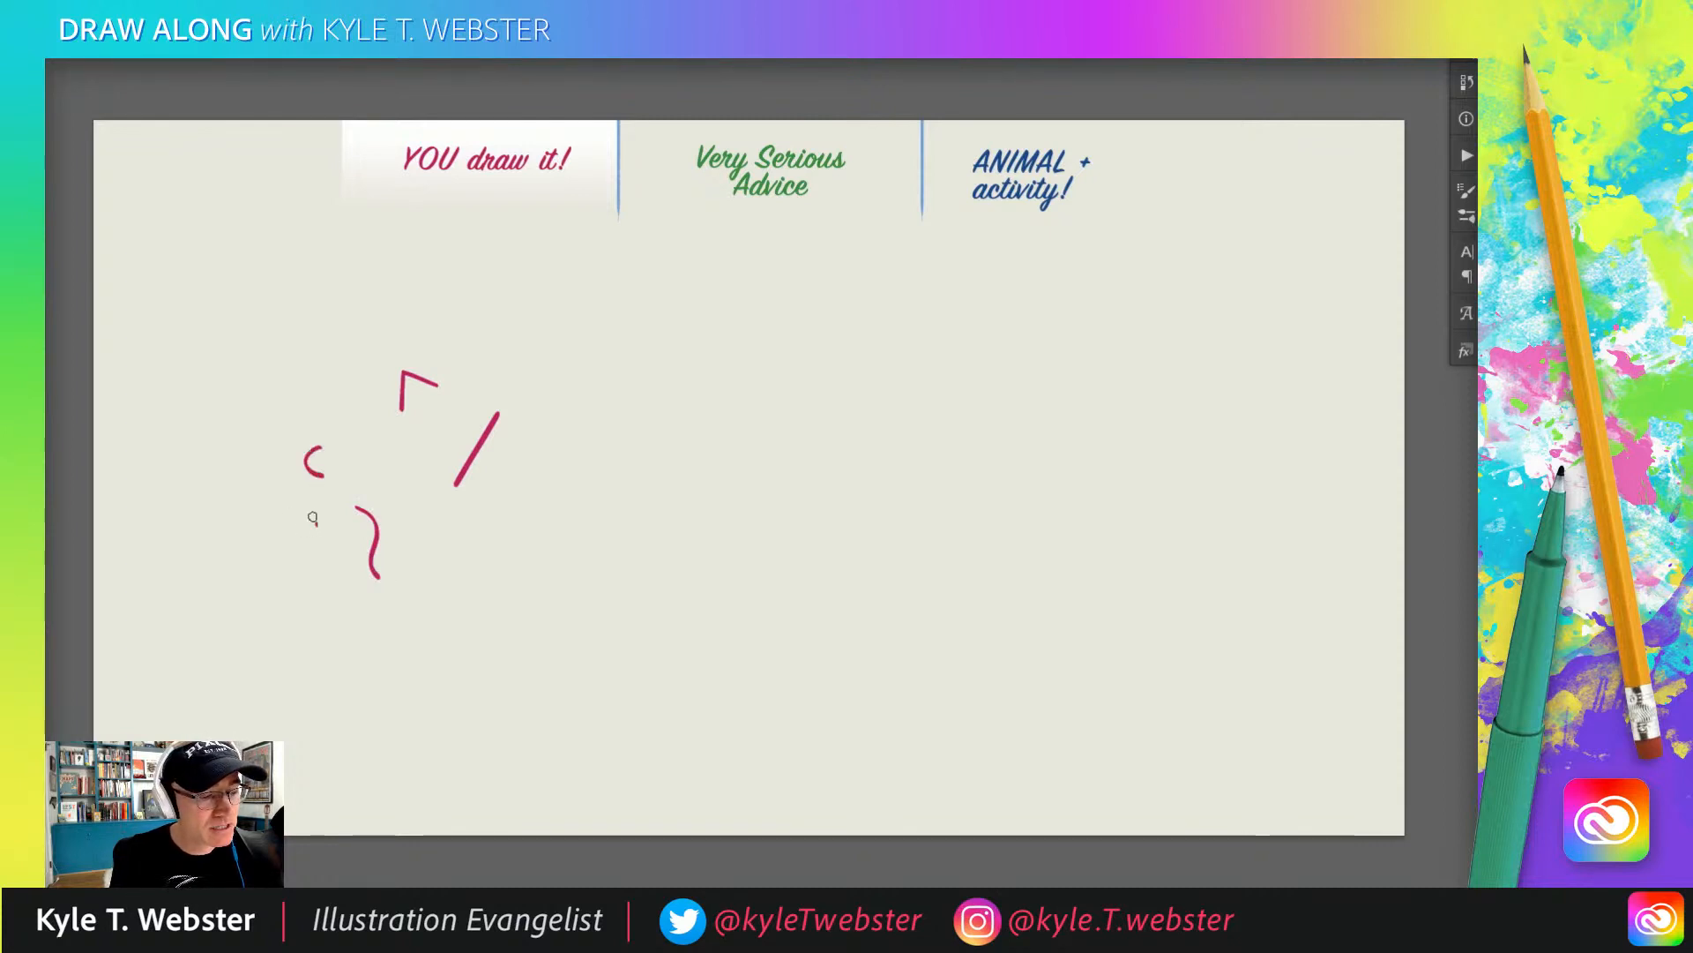
mouse_move(287, 530)
left_mouse_down()
mouse_move(318, 564)
mouse_move(282, 562)
left_mouse_up()
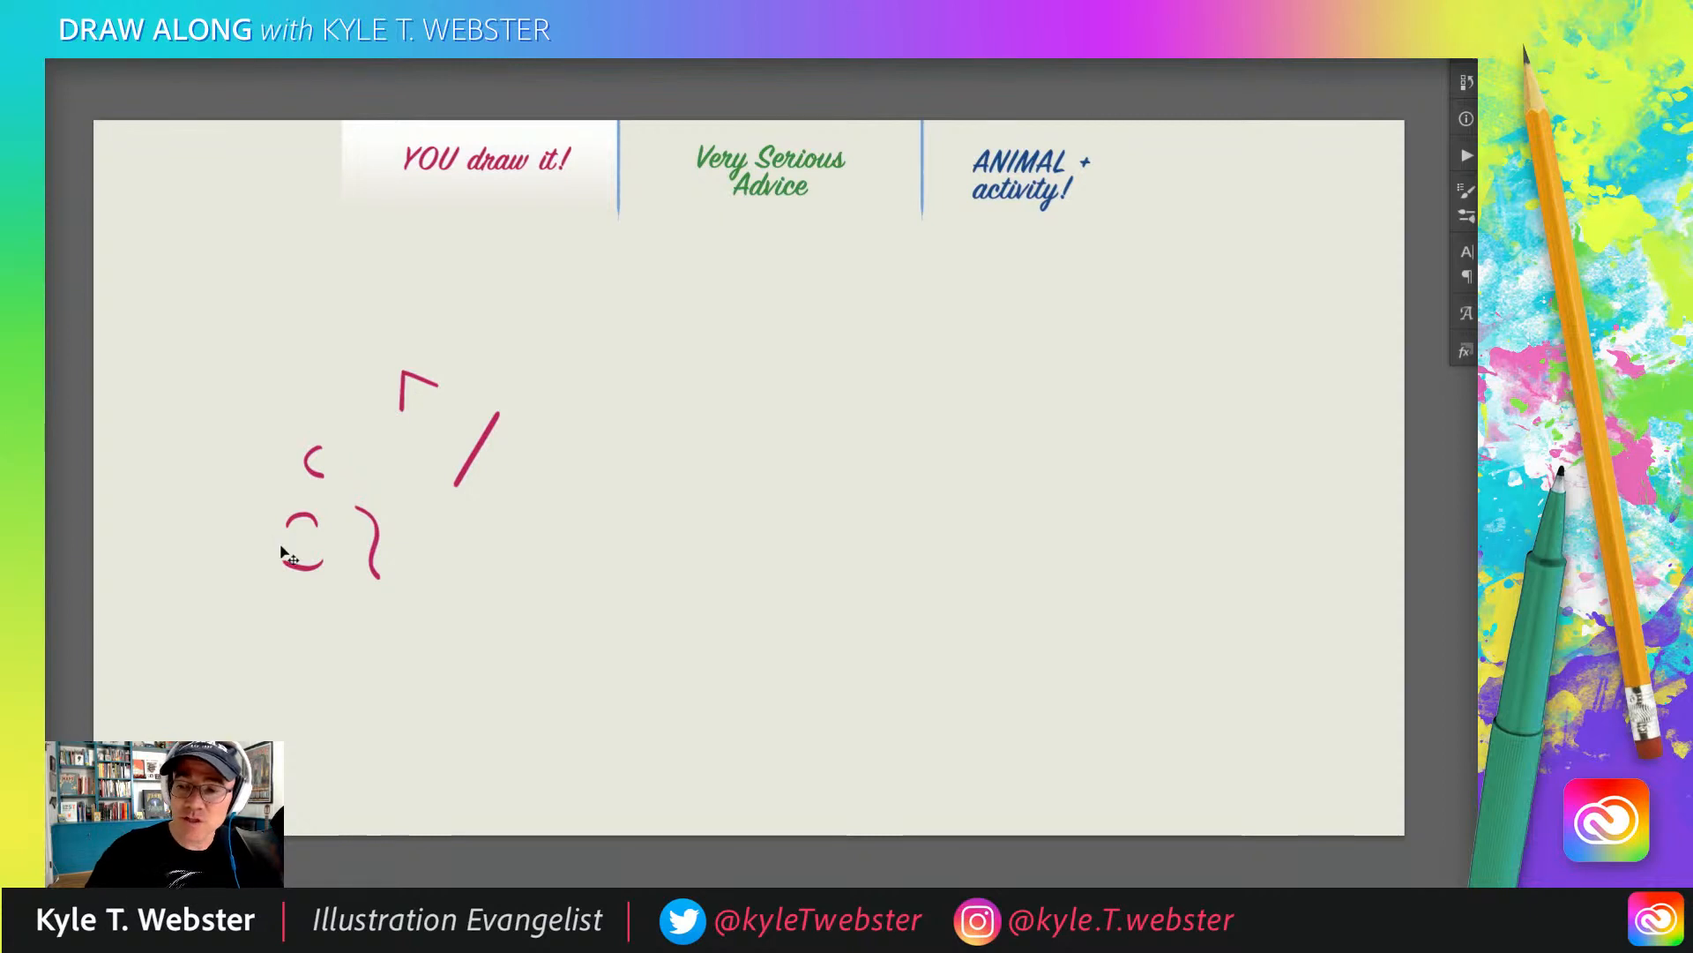
key("ctrl+a")
key("BackSpace")
key("ctrl+d")
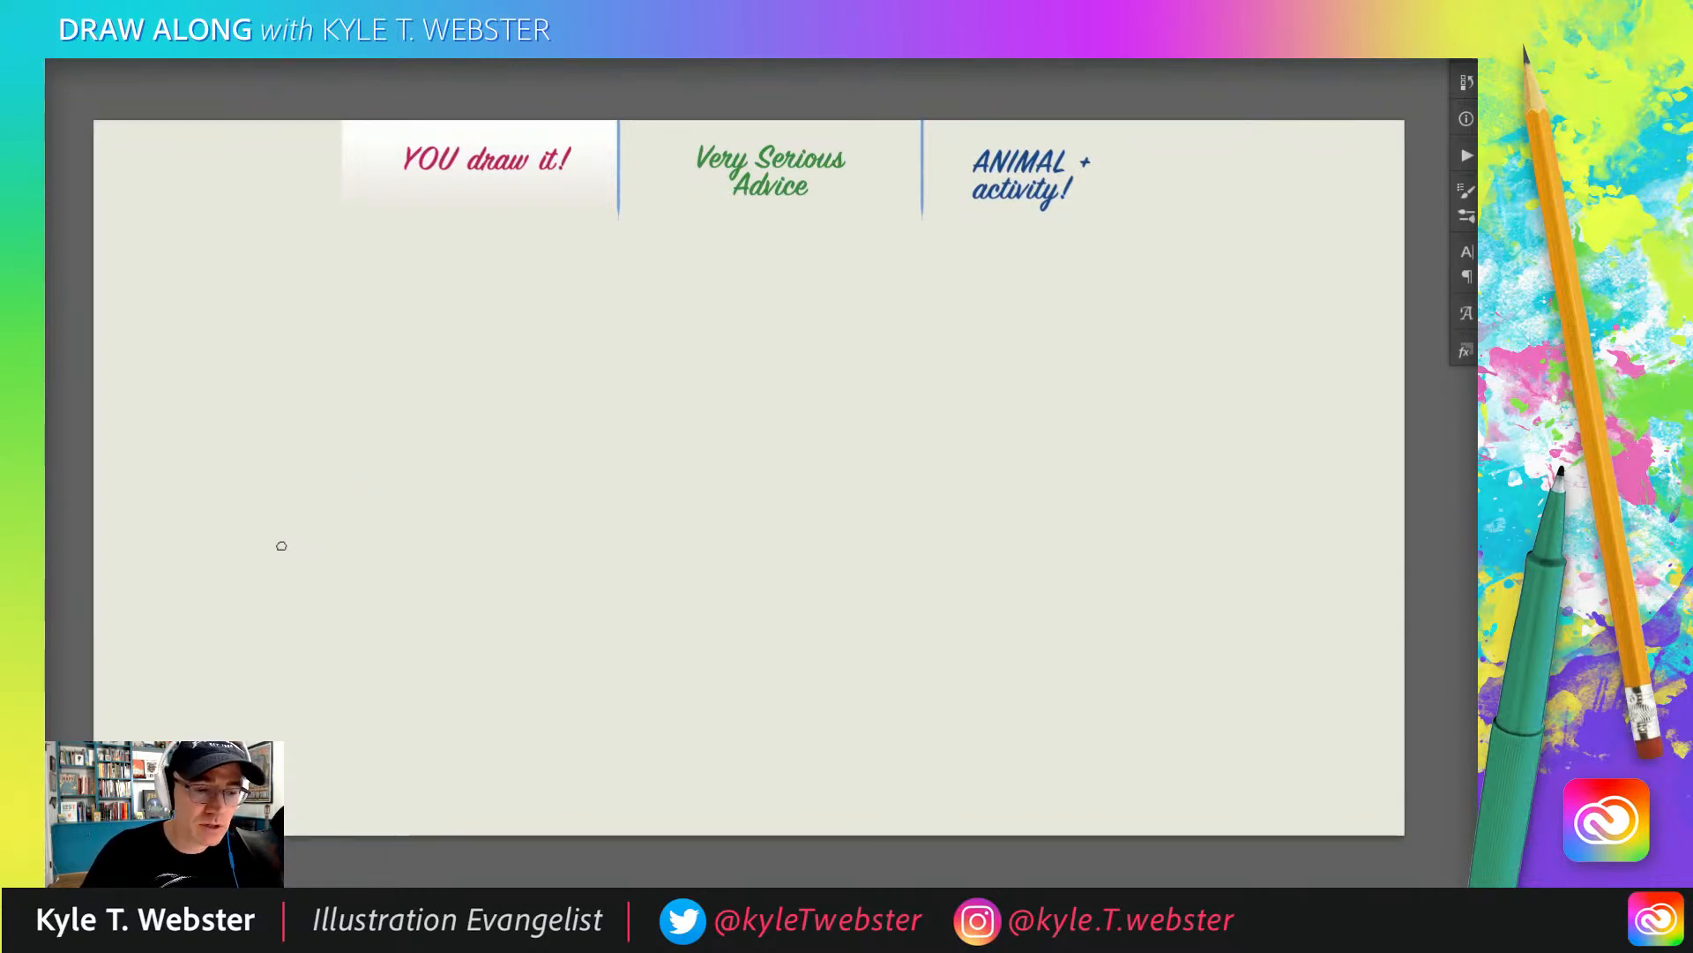
- Draw the nose in magenta near the canvas centre as two parallel vertical lines flaring outward at the bottom and closed by a horizontal base
left_click(491, 553, "ctrl")
left_click_drag(485, 570, 402, 616)
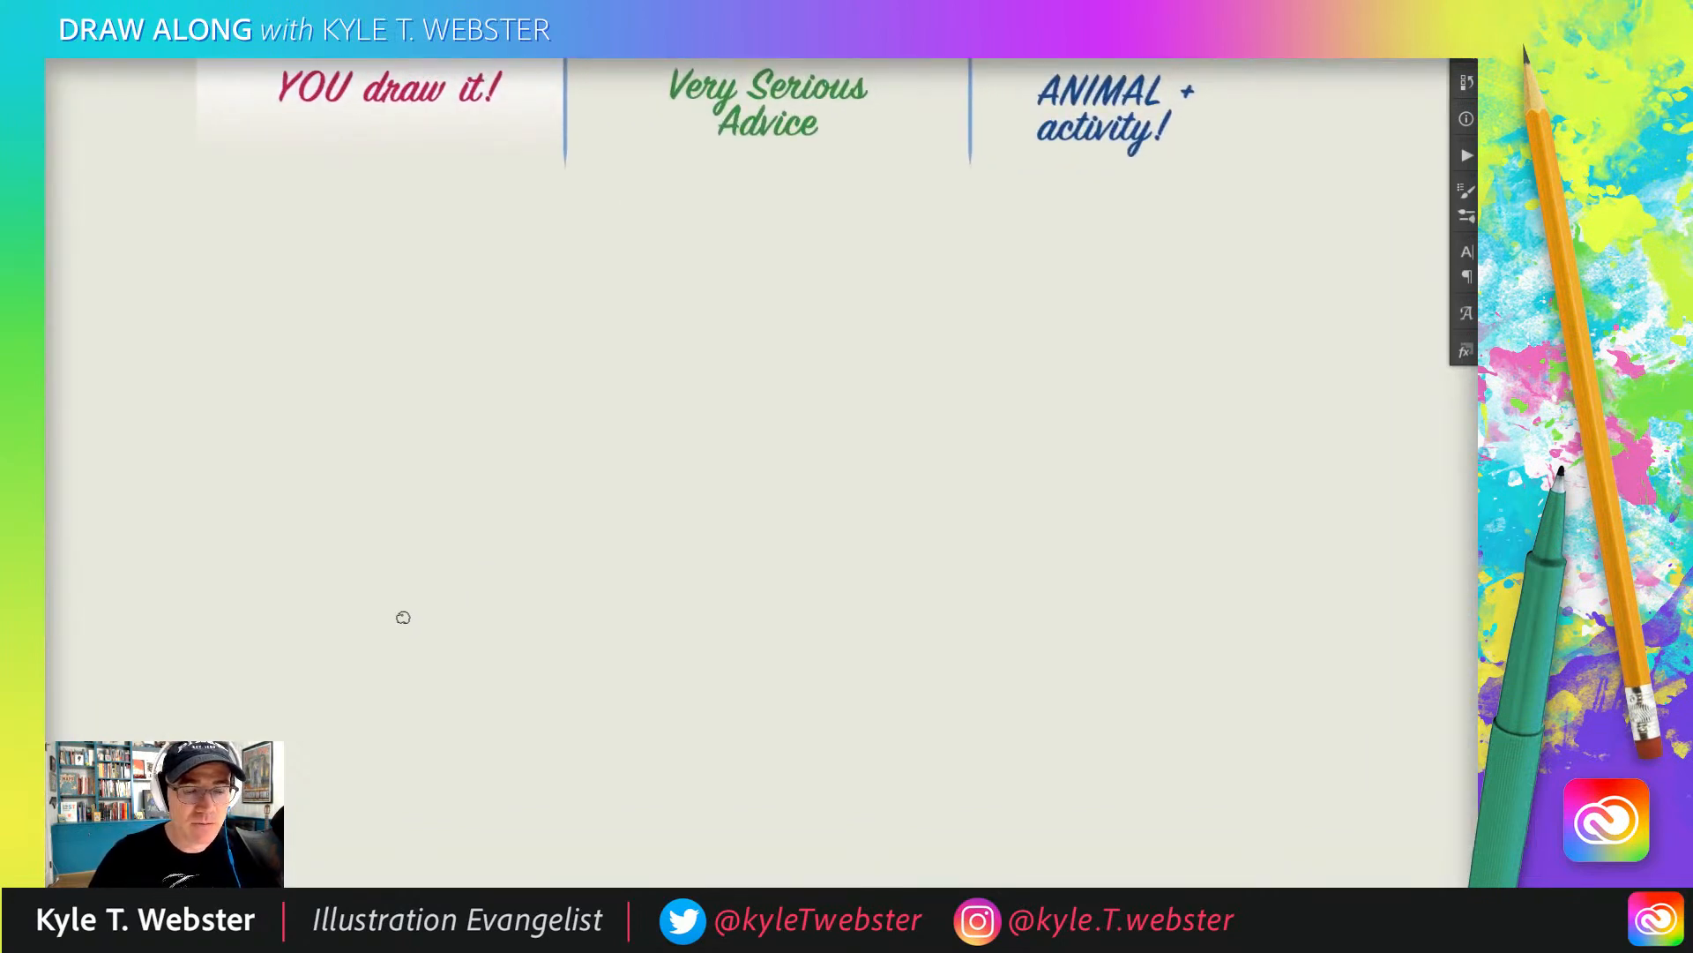
mouse_move(790, 420)
left_mouse_down()
mouse_move(790, 471)
mouse_move(773, 451)
mouse_move(773, 468)
left_mouse_up()
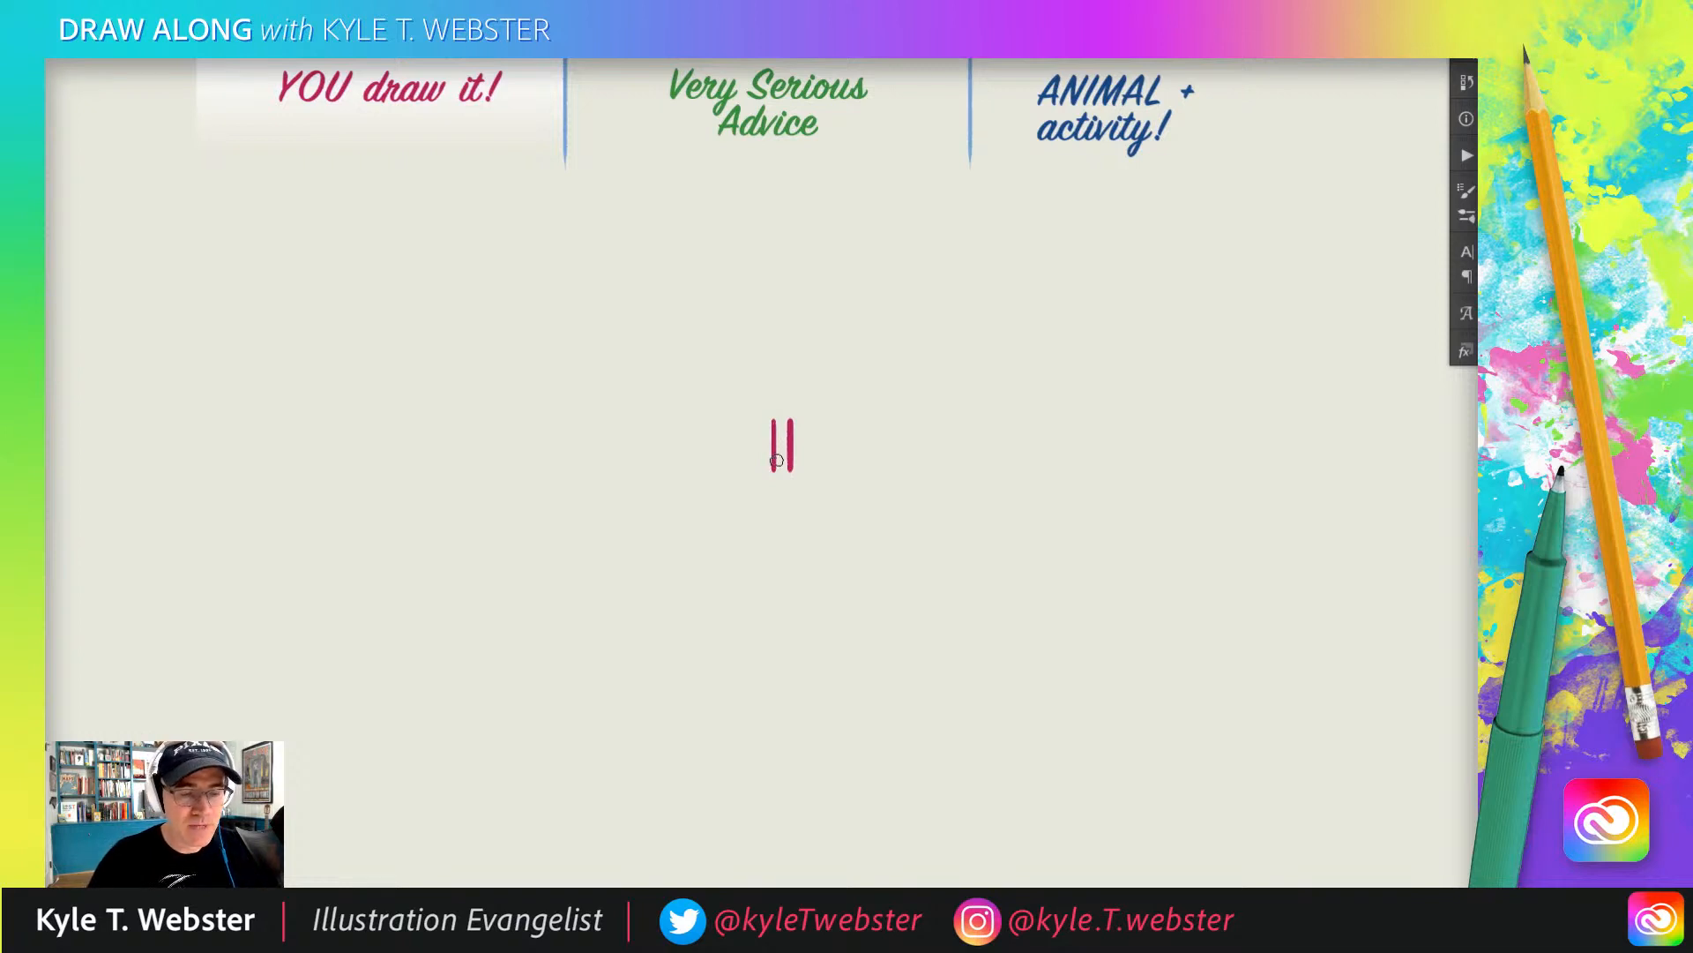
mouse_move(773, 469)
left_mouse_down()
mouse_move(759, 485)
mouse_move(804, 484)
left_mouse_up()
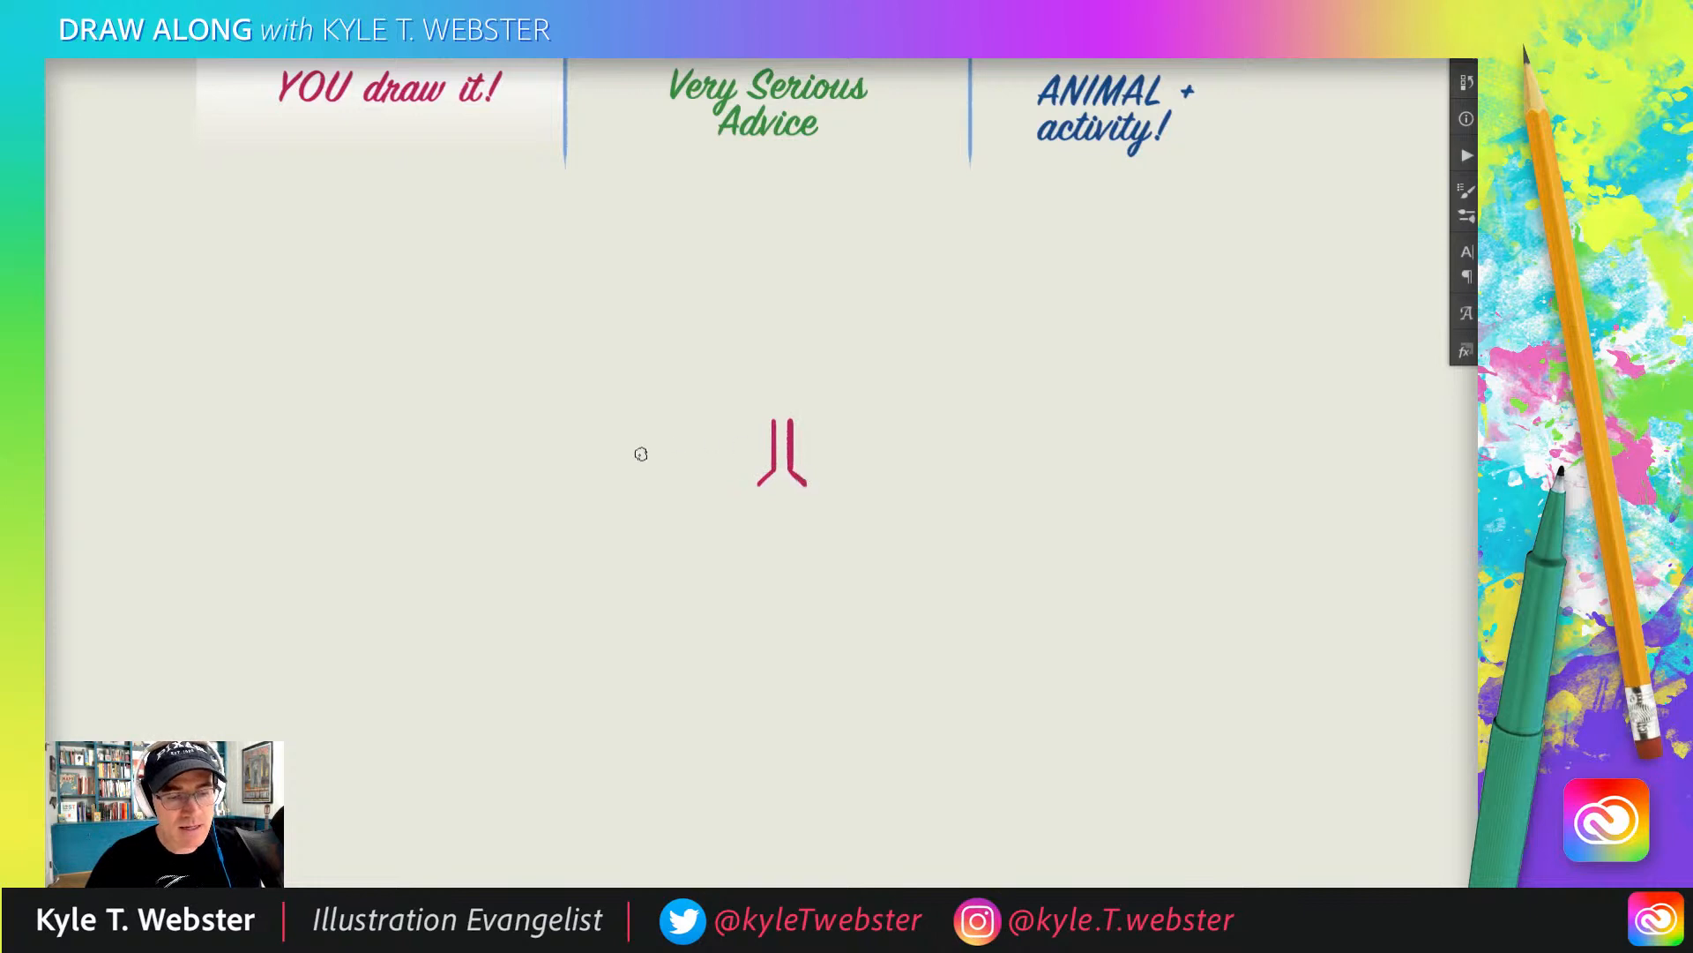
left_click(728, 464, "ctrl")
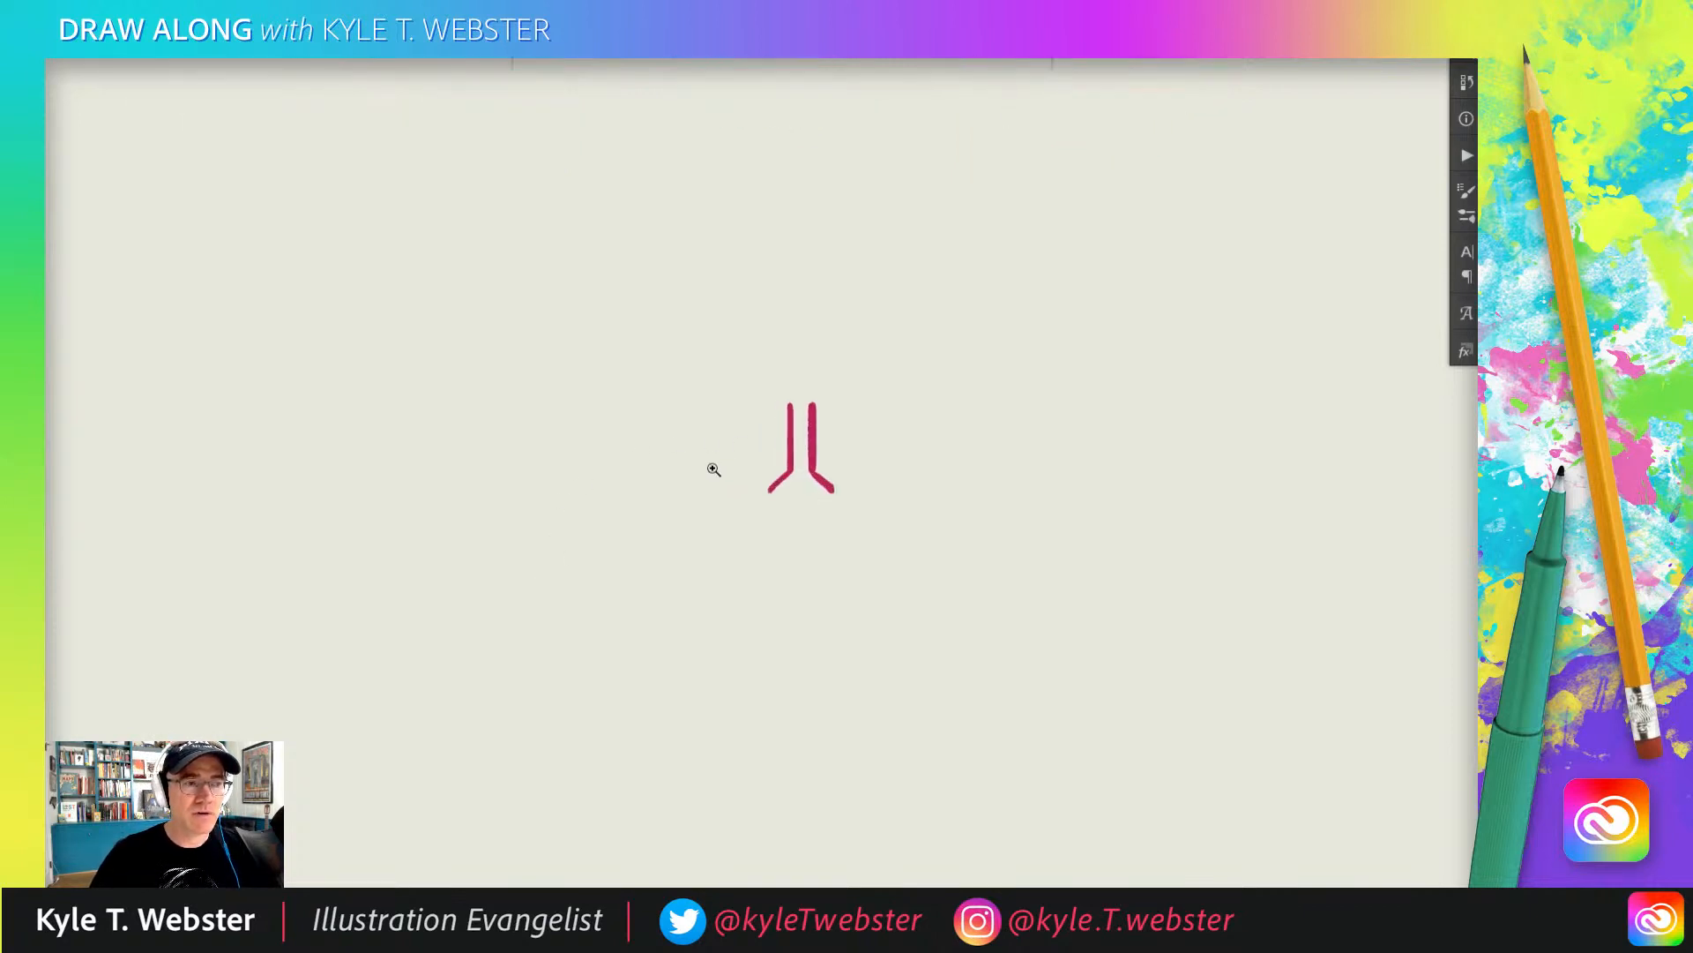
left_click_drag(711, 466, 681, 487)
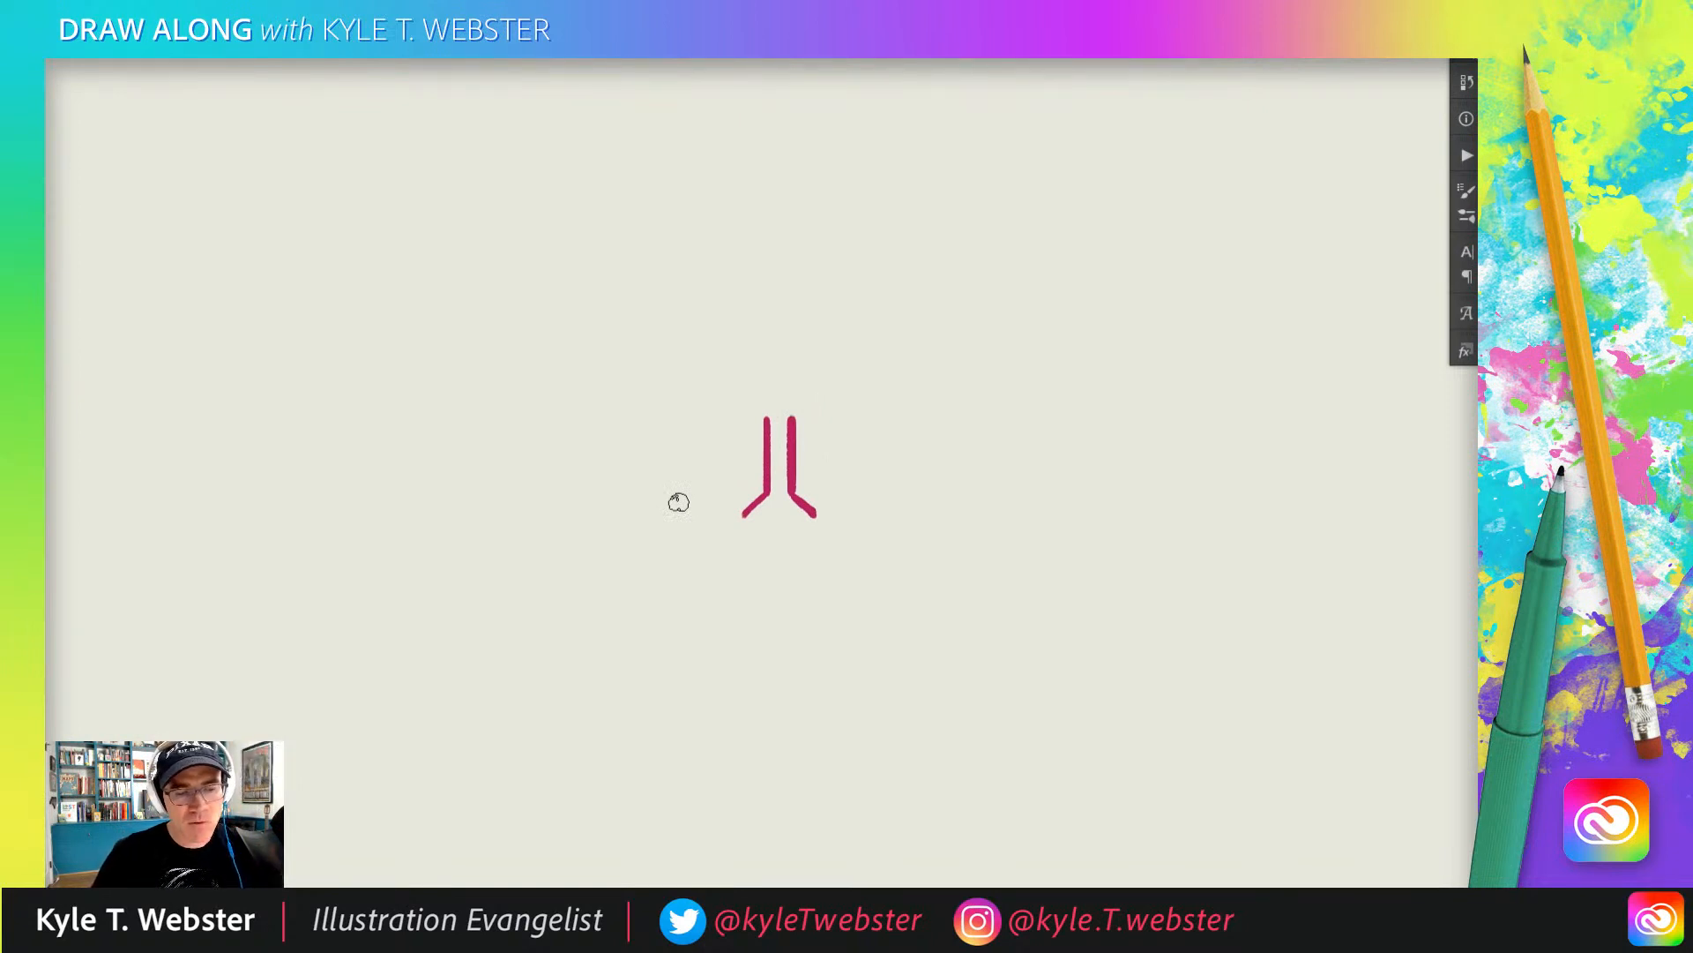
left_click_drag(811, 515, 743, 517)
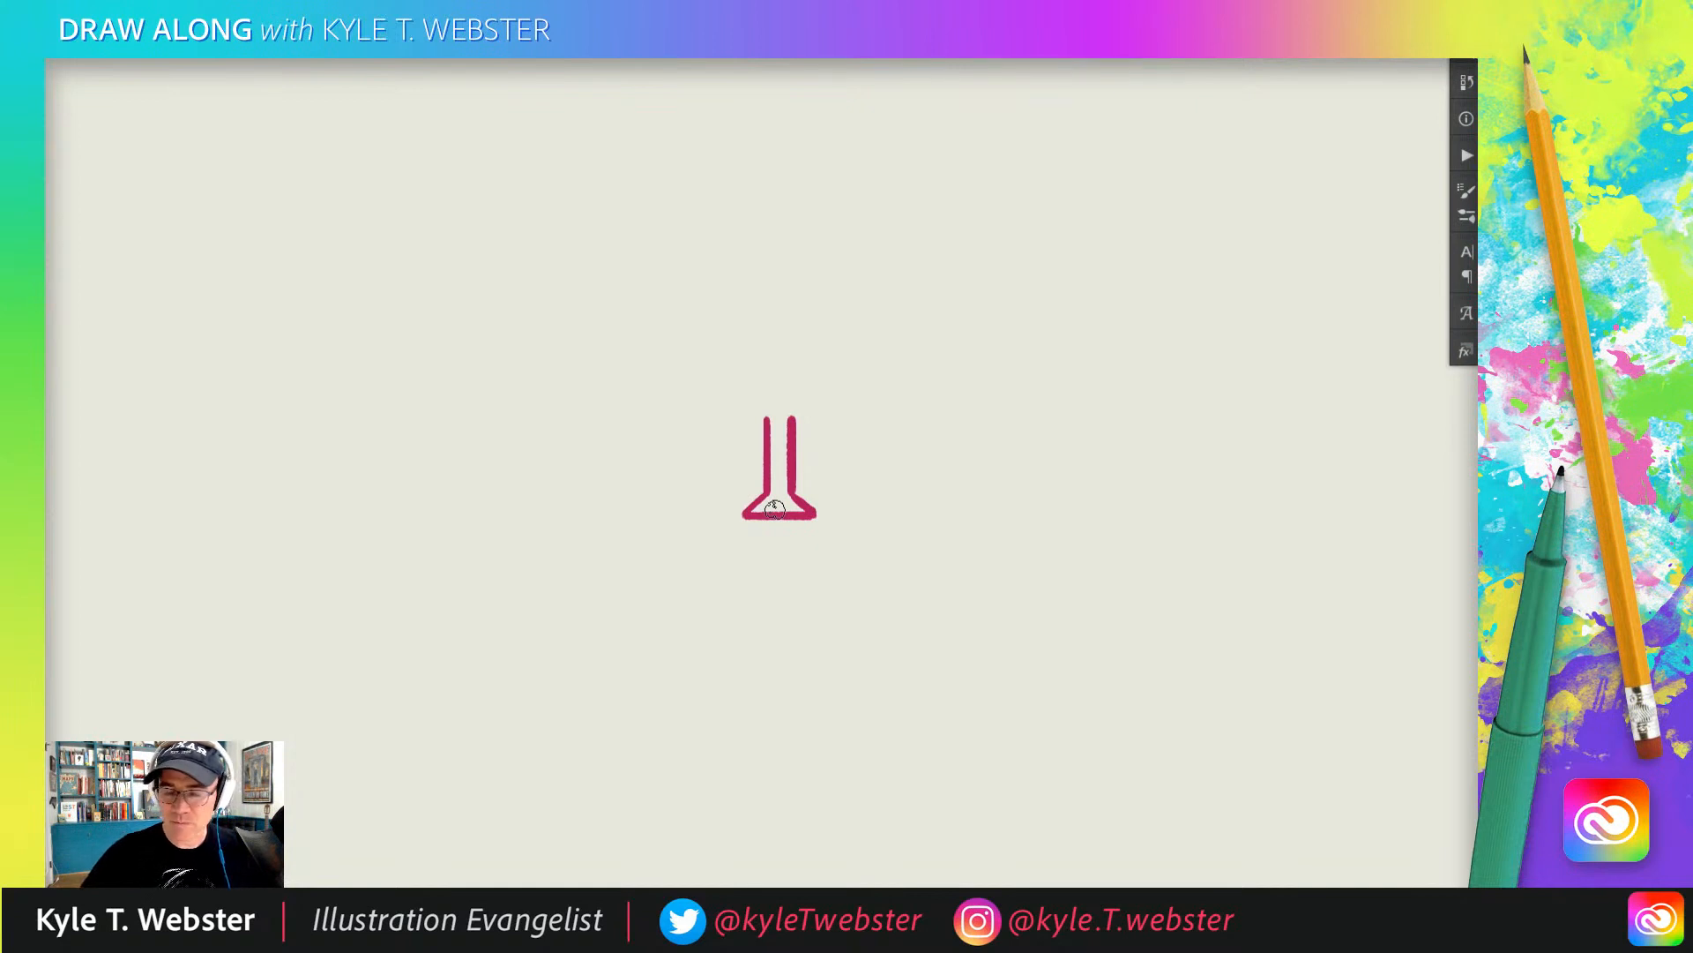
- Draw a small triangular groove under the nose and an angular mouth below it with a peaked upper lip and flat-bottomed lower lip
left_click_drag(635, 461, 620, 408)
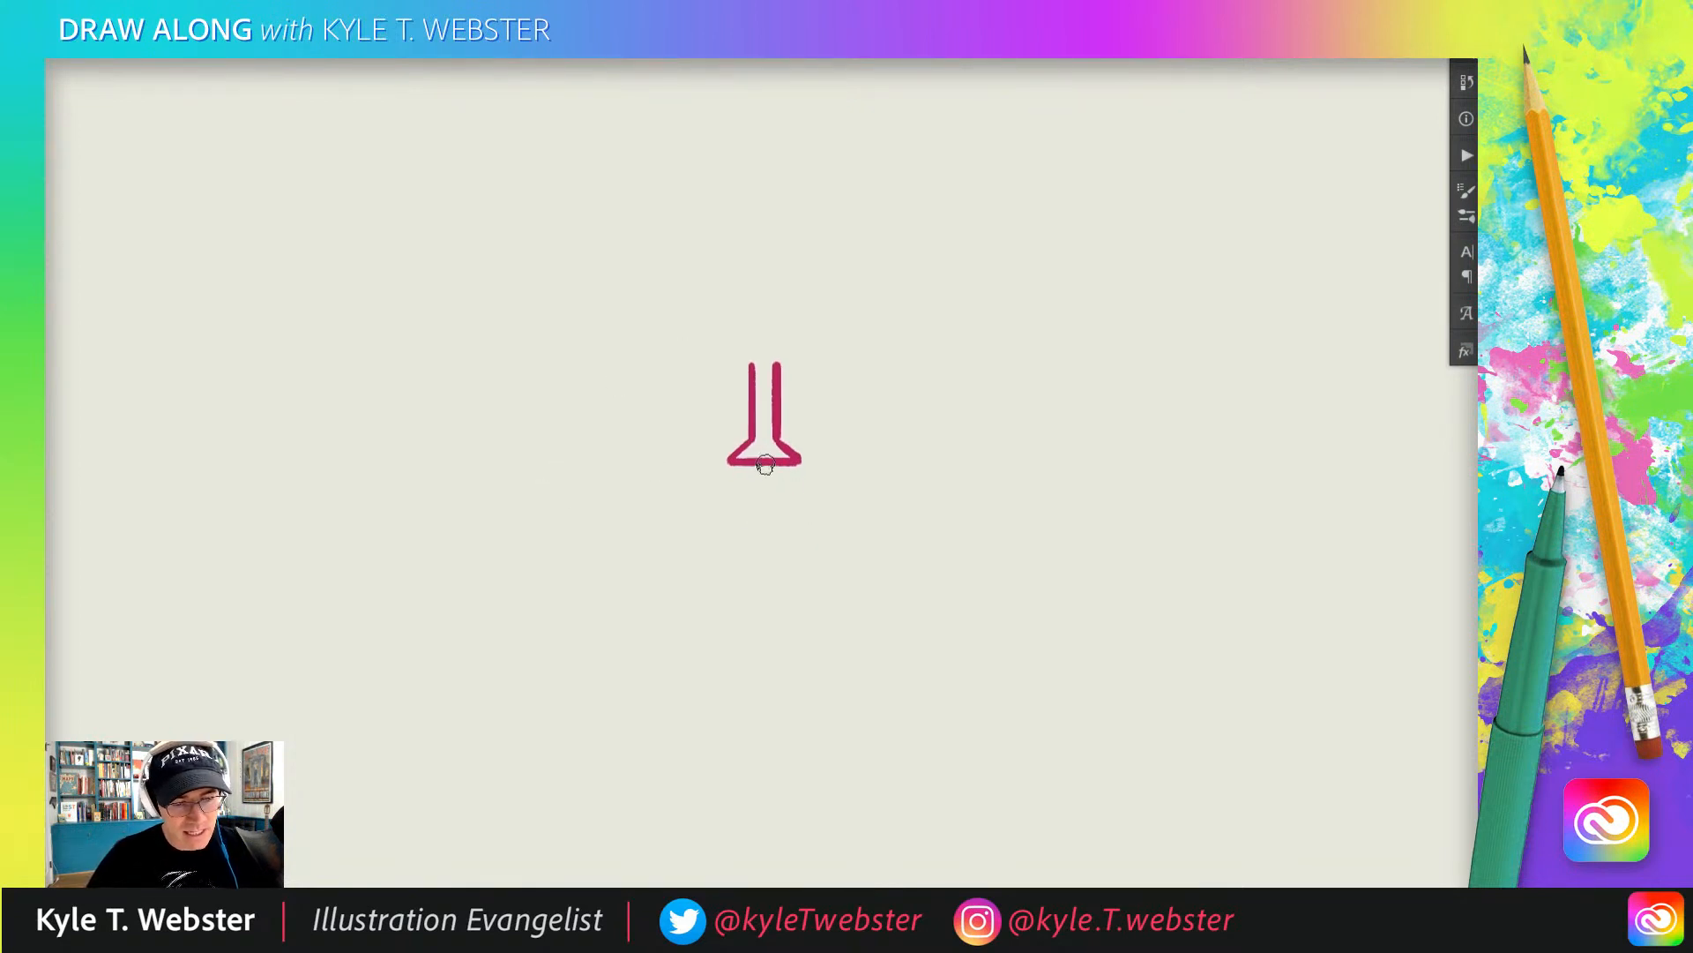
mouse_move(765, 466)
left_mouse_down()
mouse_move(756, 492)
mouse_move(776, 491)
mouse_move(756, 487)
left_mouse_up()
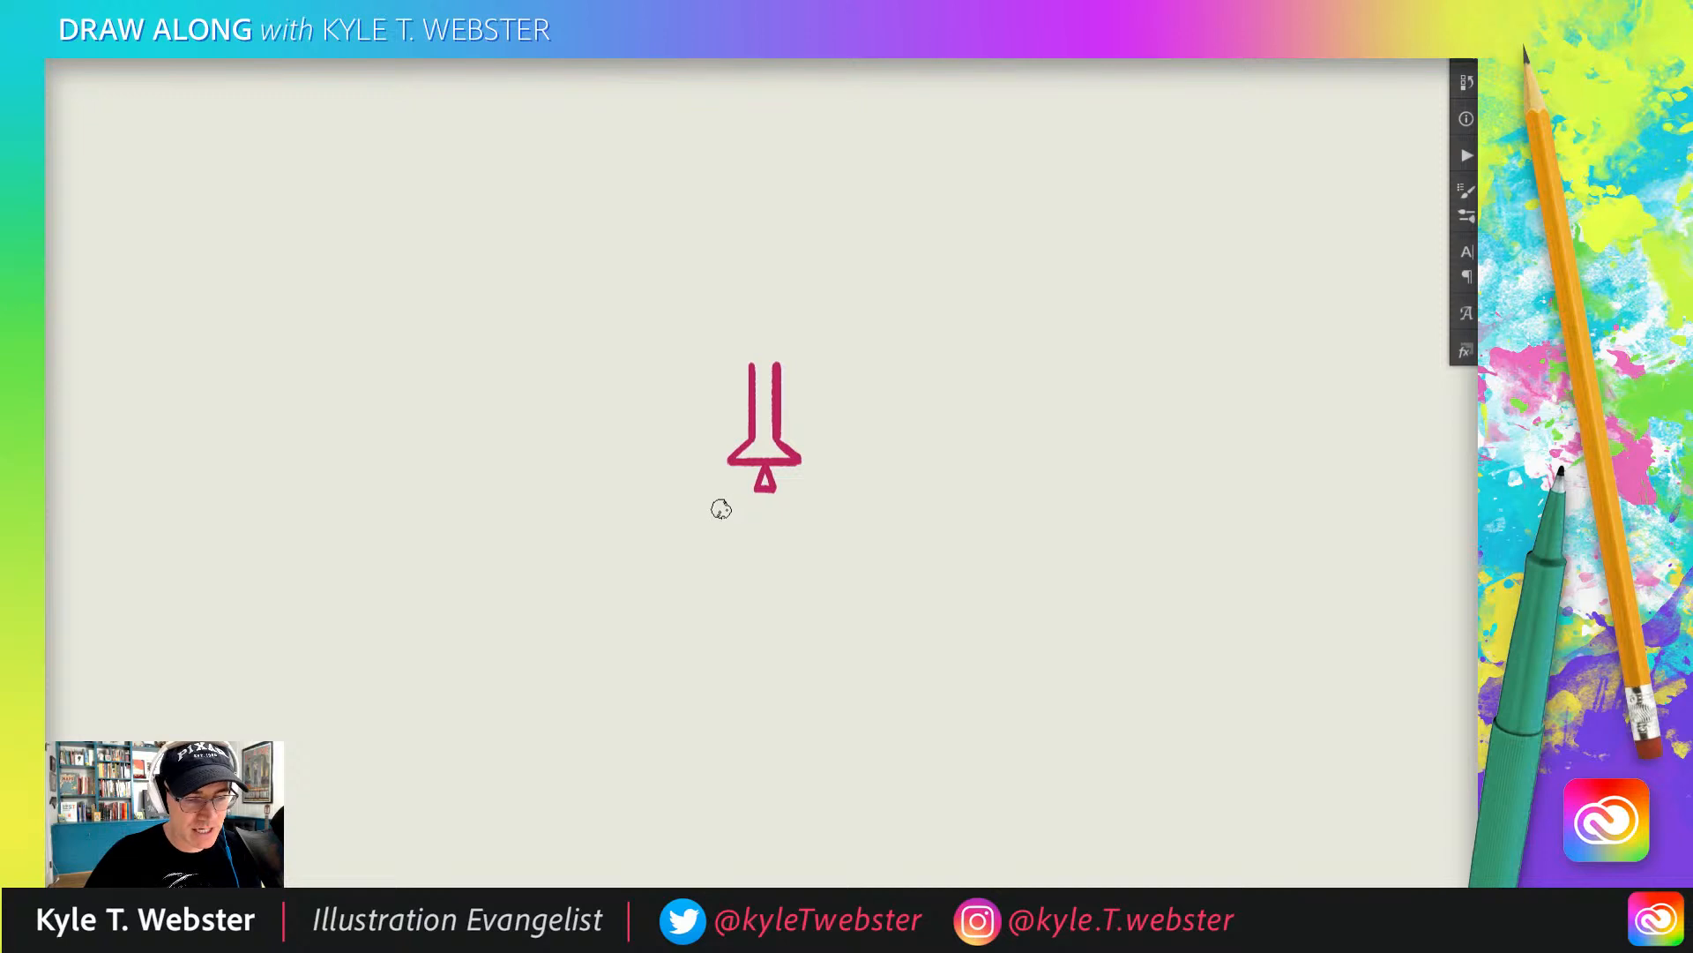
left_click_drag(719, 508, 806, 520)
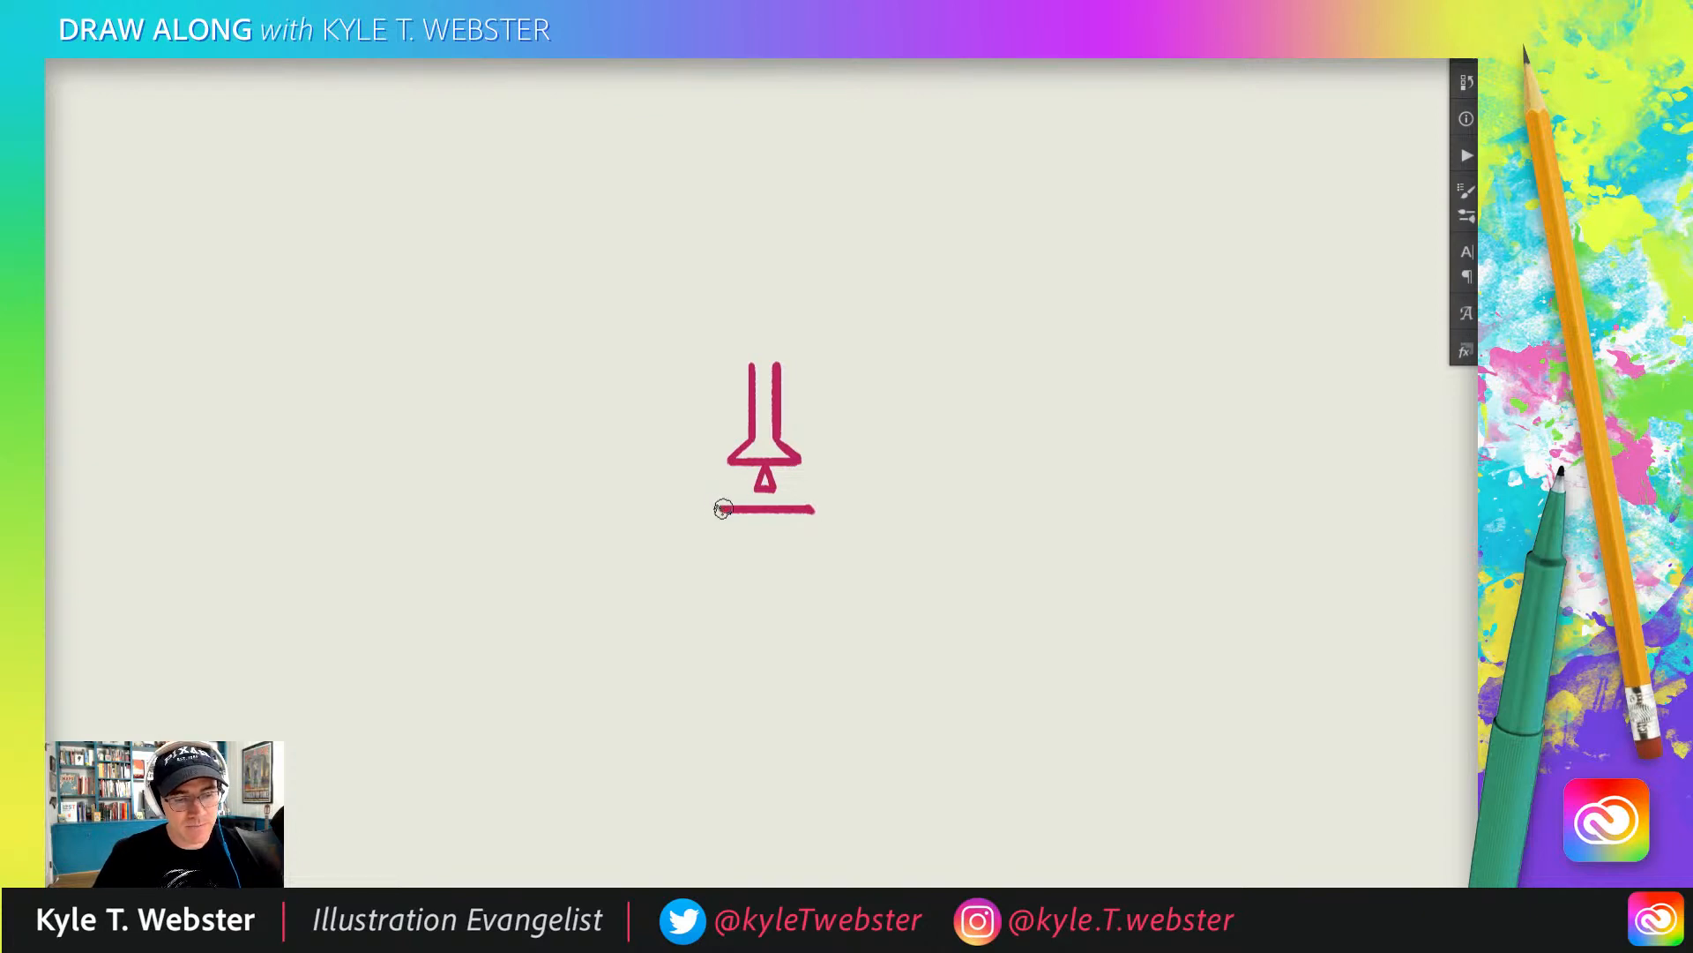
left_click_drag(718, 509, 711, 510)
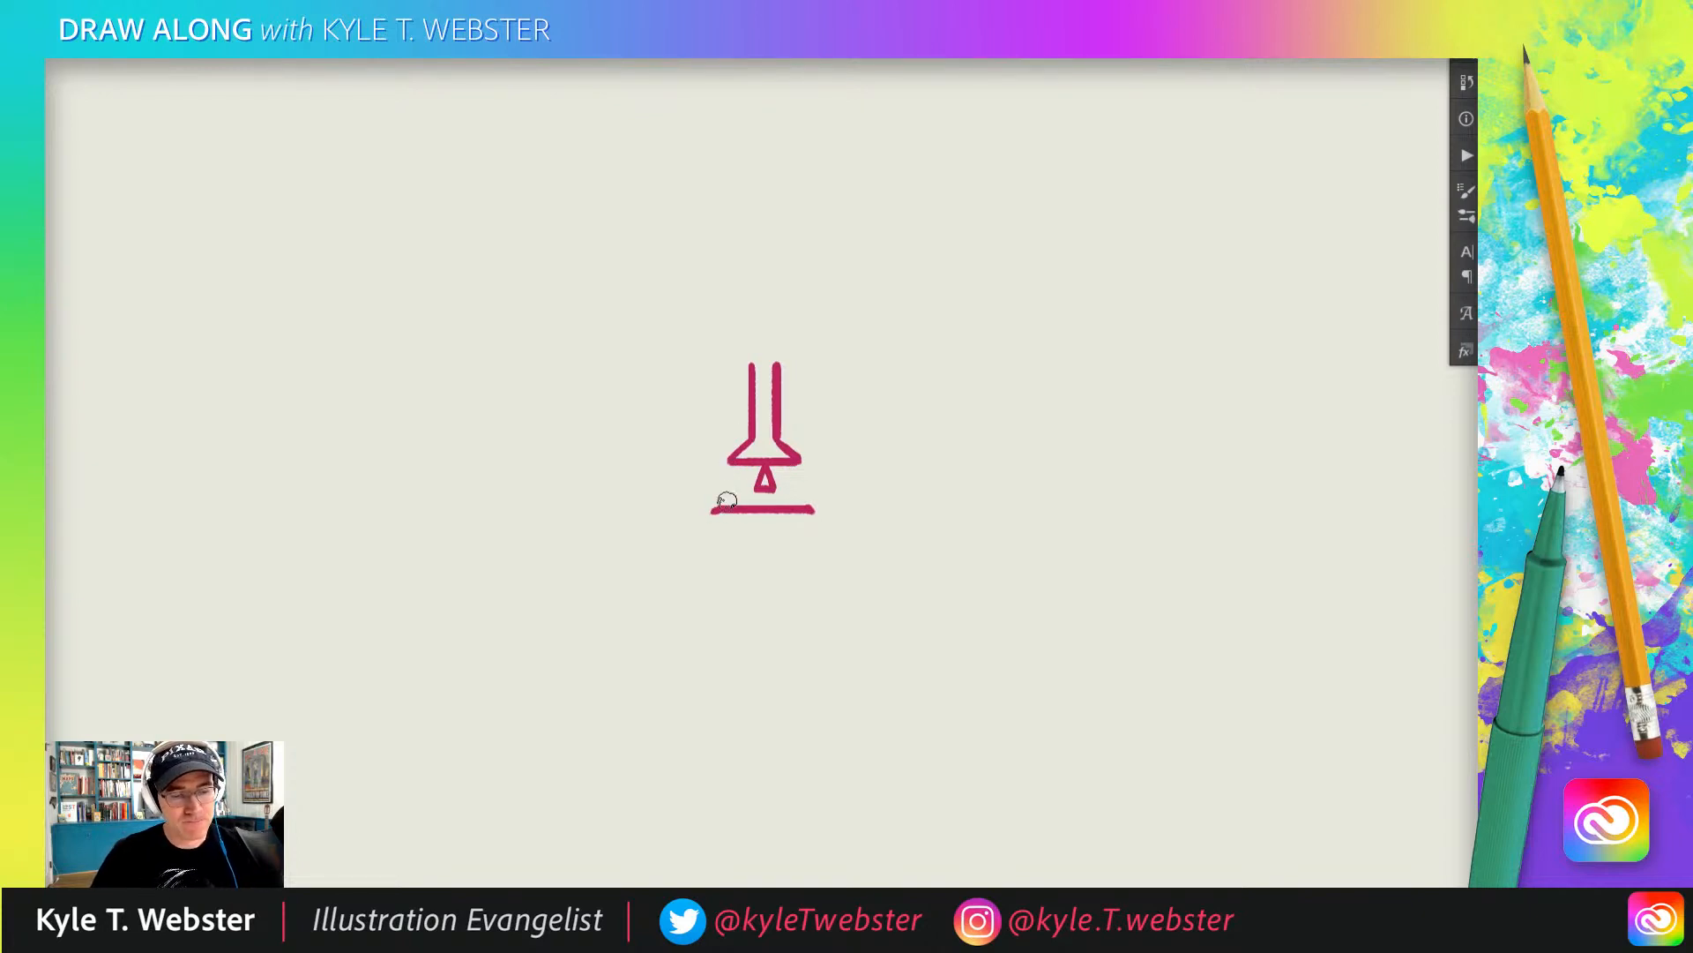
mouse_move(752, 487)
left_mouse_down()
mouse_move(709, 511)
mouse_move(819, 512)
left_mouse_up()
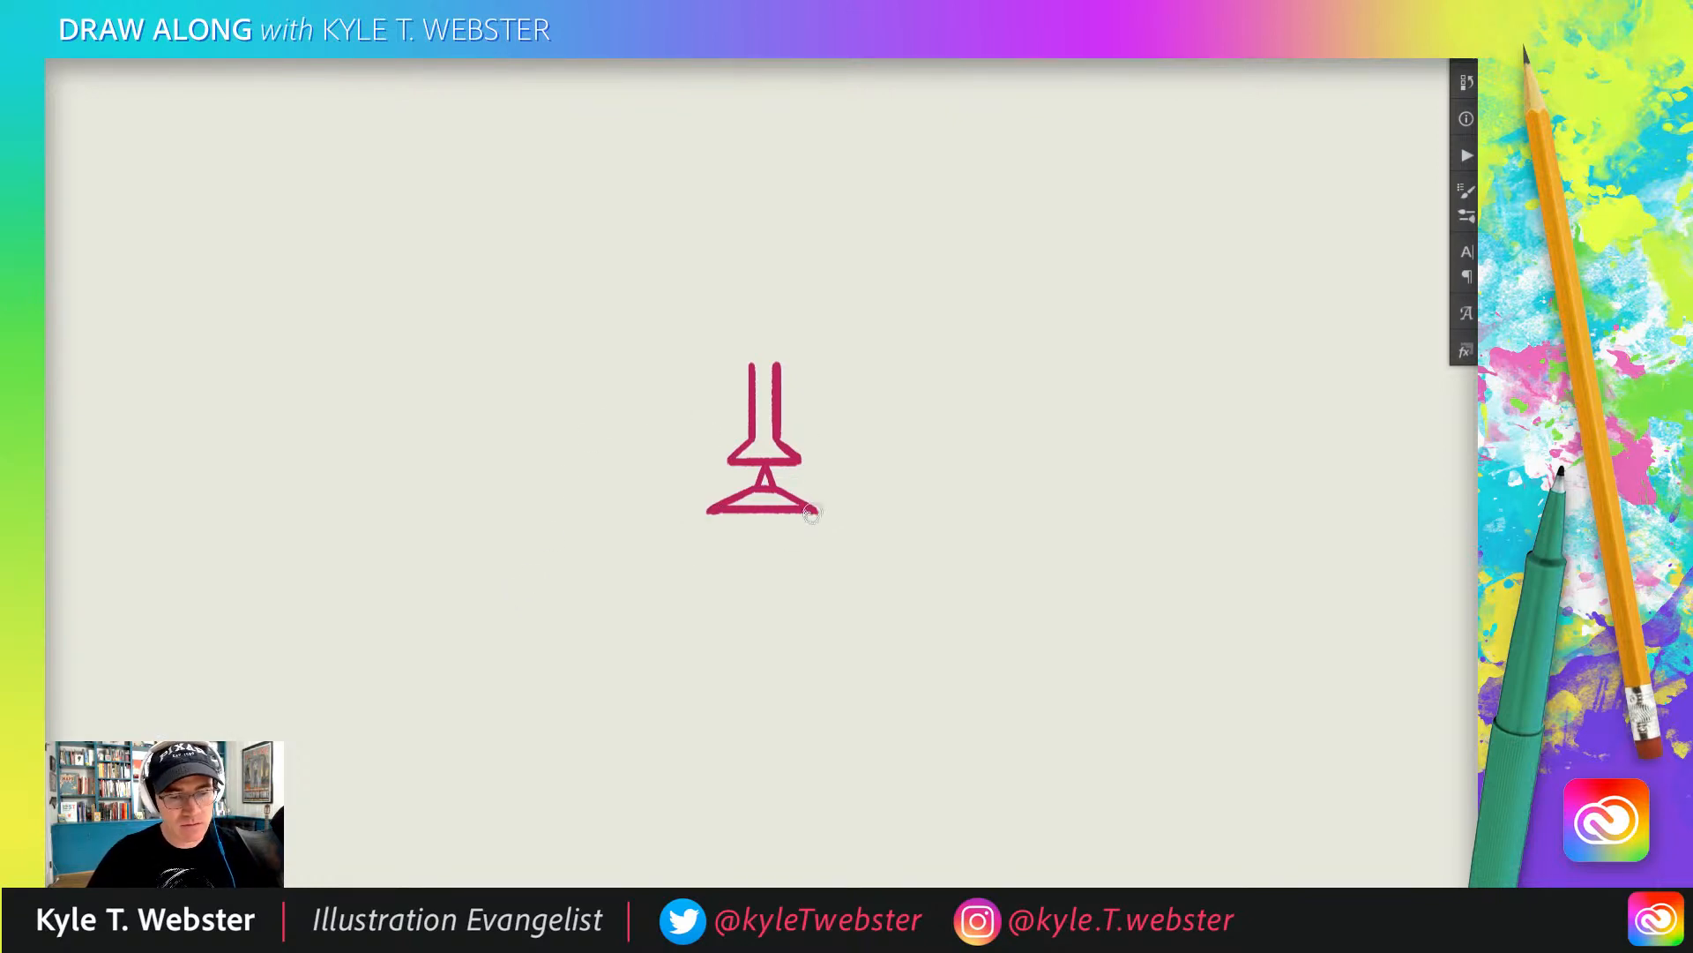
mouse_move(816, 509)
left_mouse_down()
mouse_move(792, 536)
mouse_move(733, 537)
left_mouse_up()
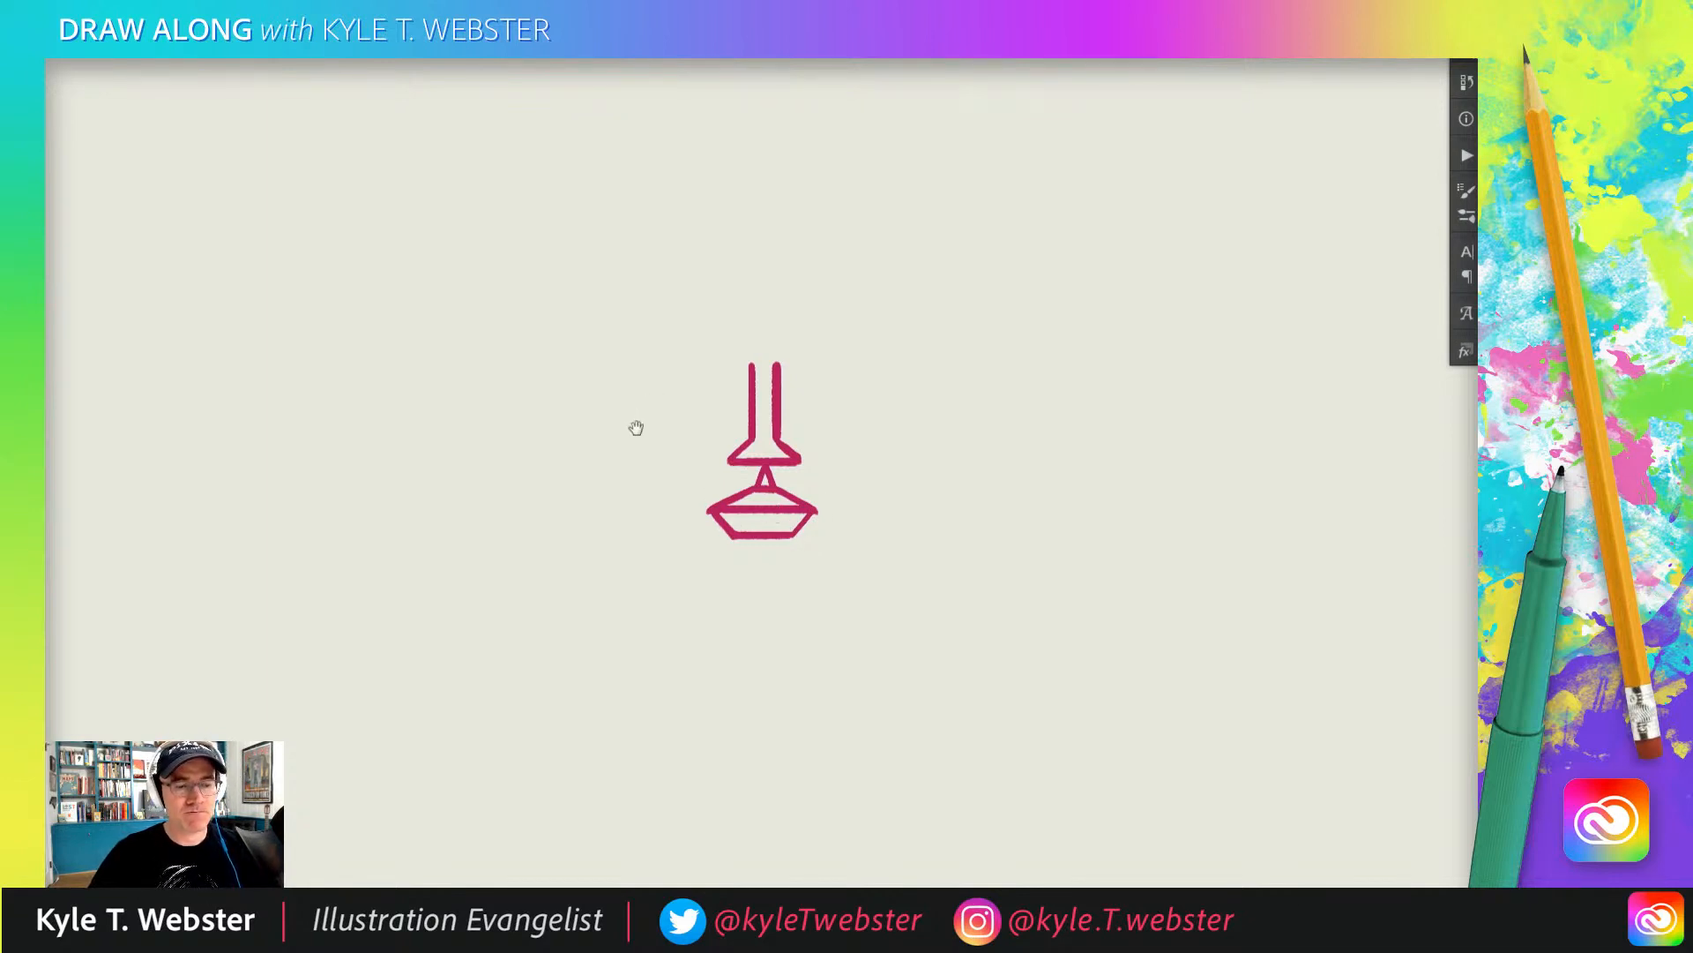
- Draw short diagonal lines branching outward, downward and upward, from the top of both nose bridge lines
left_click_drag(635, 426, 601, 427)
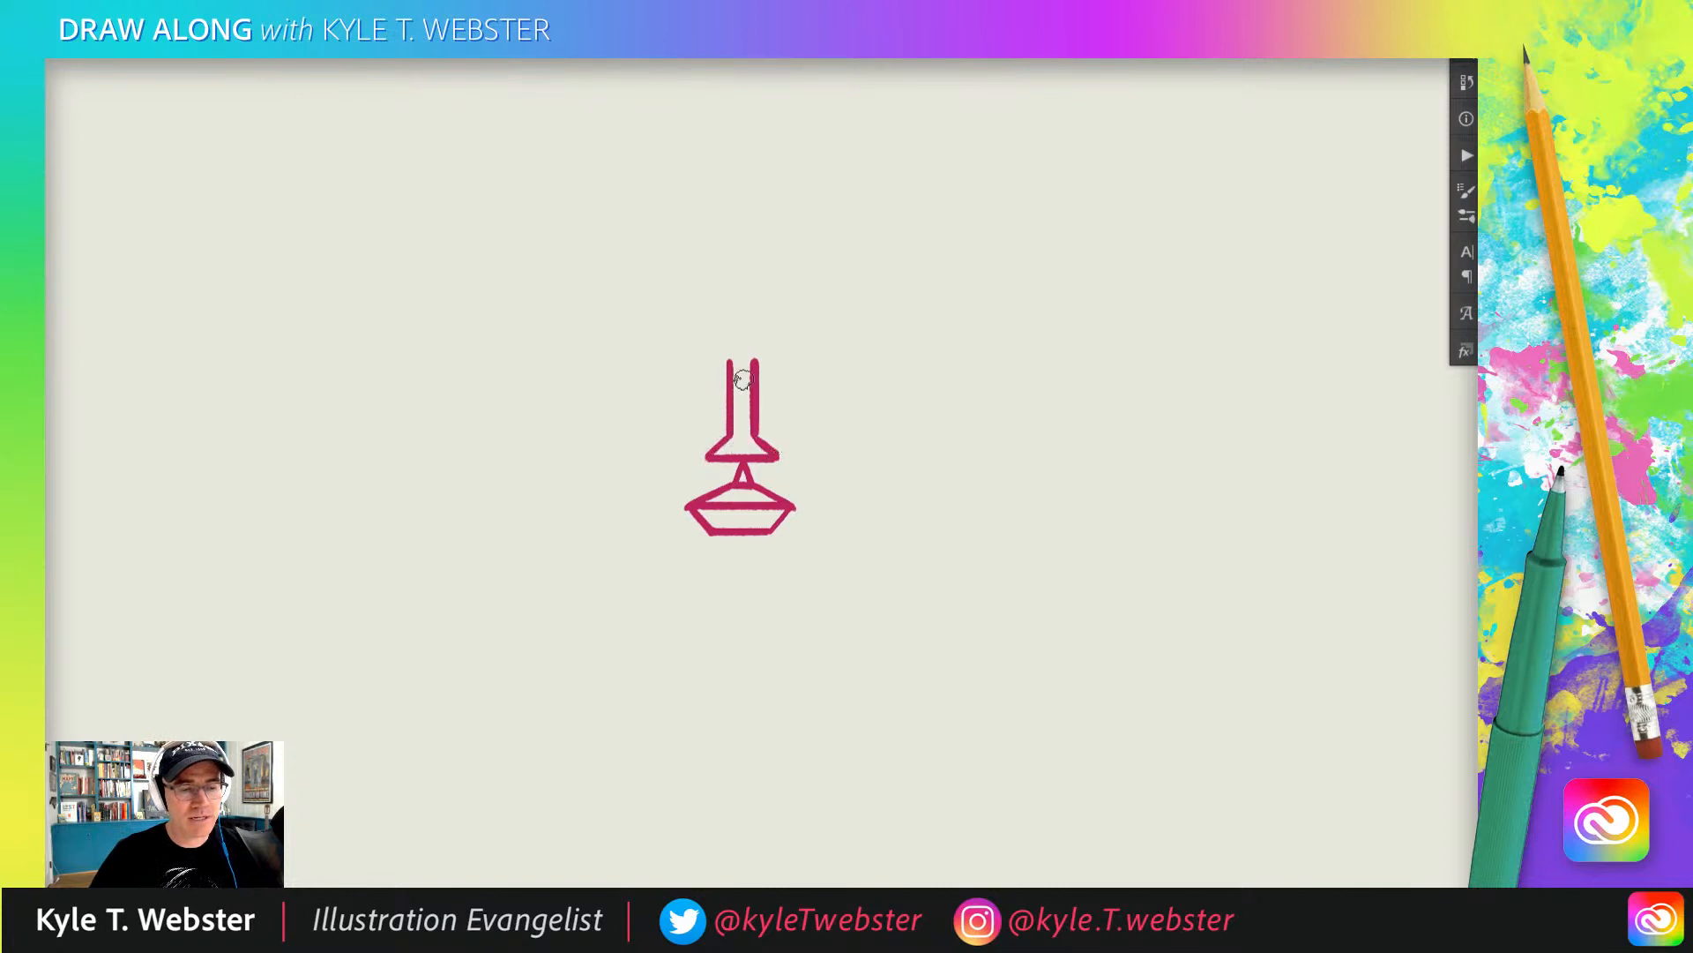
mouse_move(729, 363)
left_mouse_down()
mouse_move(709, 378)
mouse_move(775, 379)
left_mouse_up()
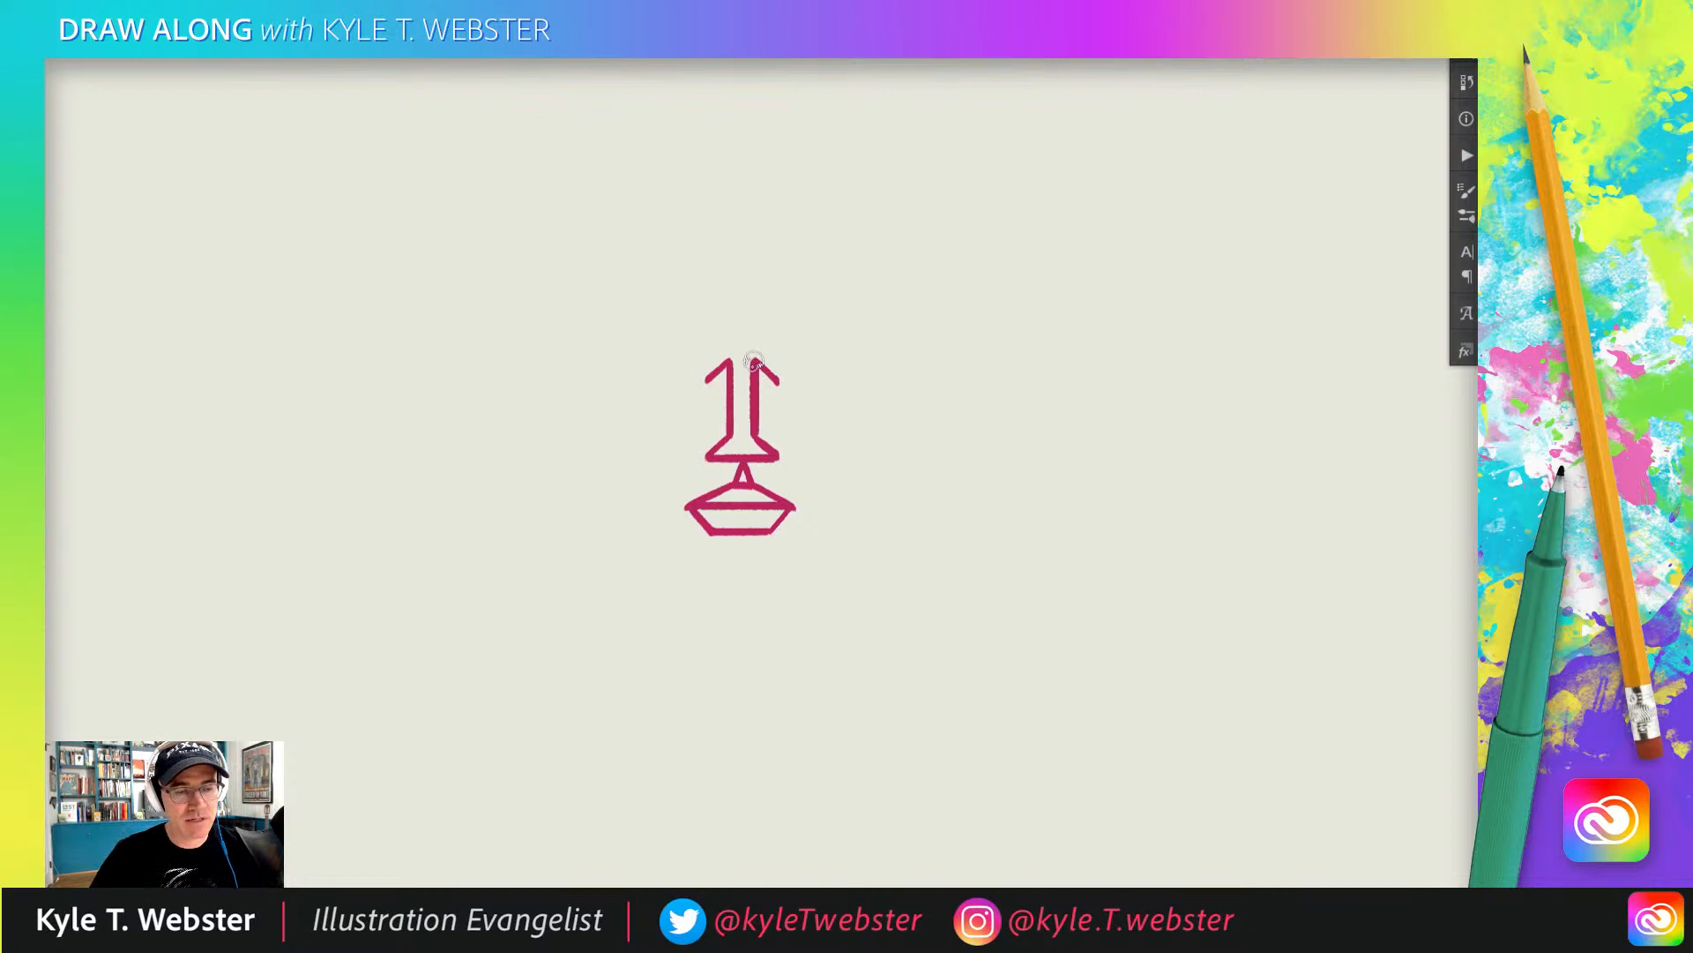
mouse_move(752, 364)
left_mouse_down()
mouse_move(774, 340)
mouse_move(705, 337)
left_mouse_up()
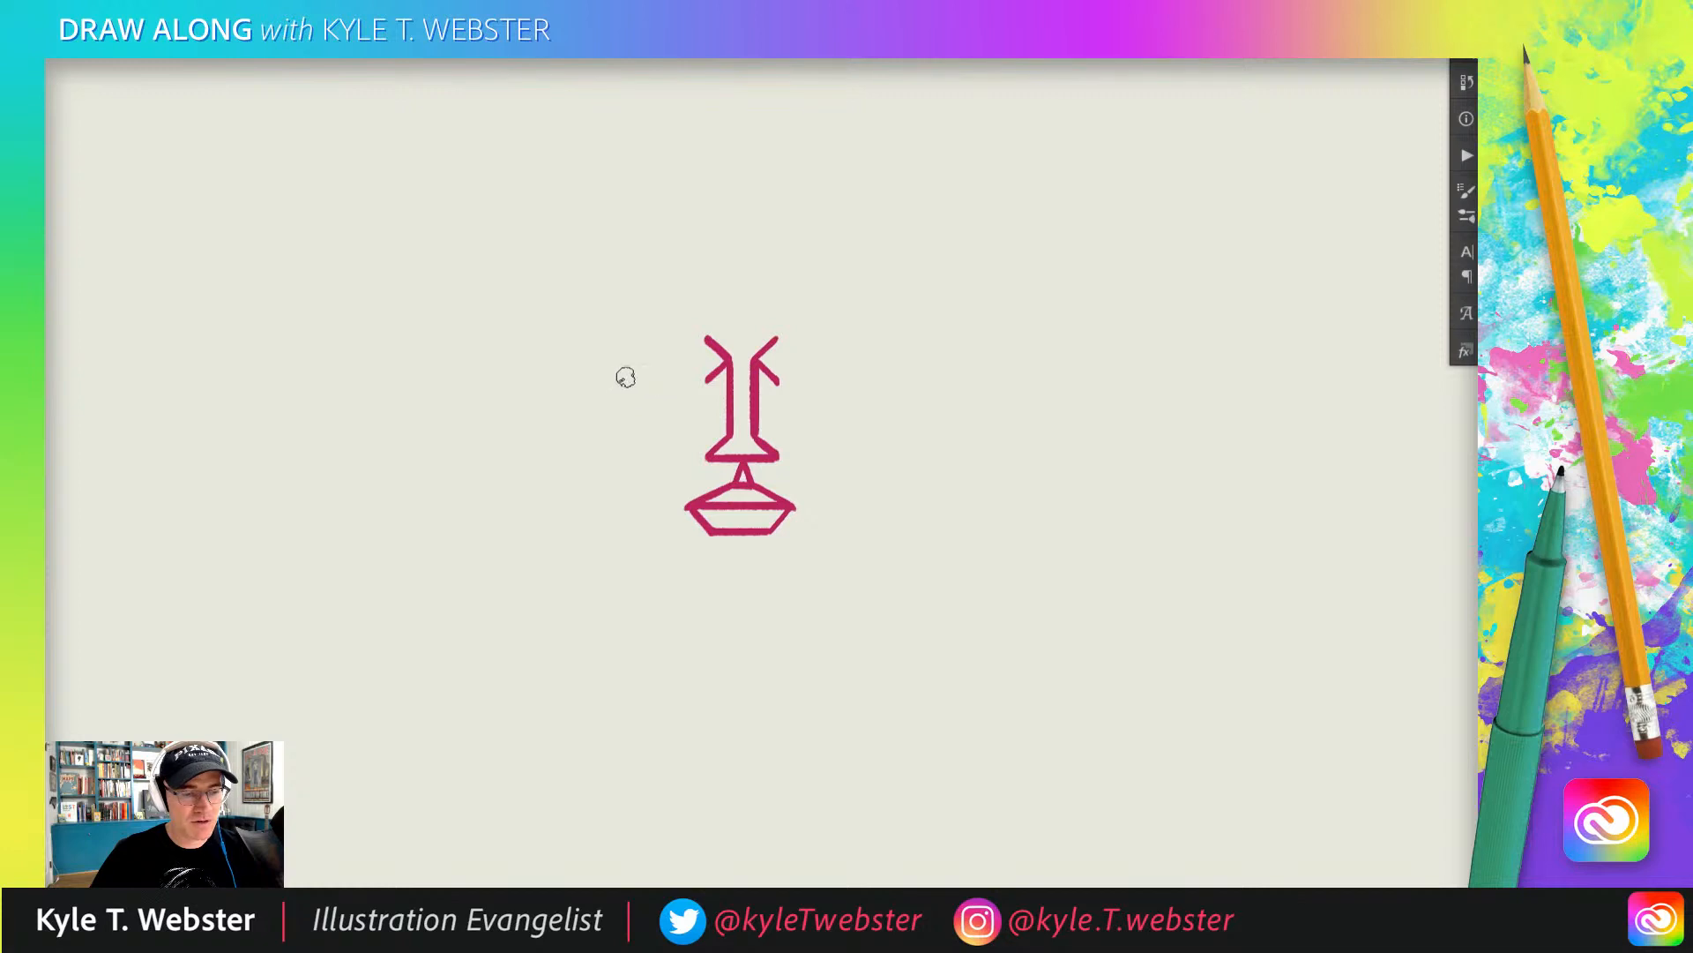
- Draw a horizontal eye line outward from each side of the nose bridge, and slanted cheek lines from their outer ends to the mouth corners
left_click_drag(717, 379, 642, 381)
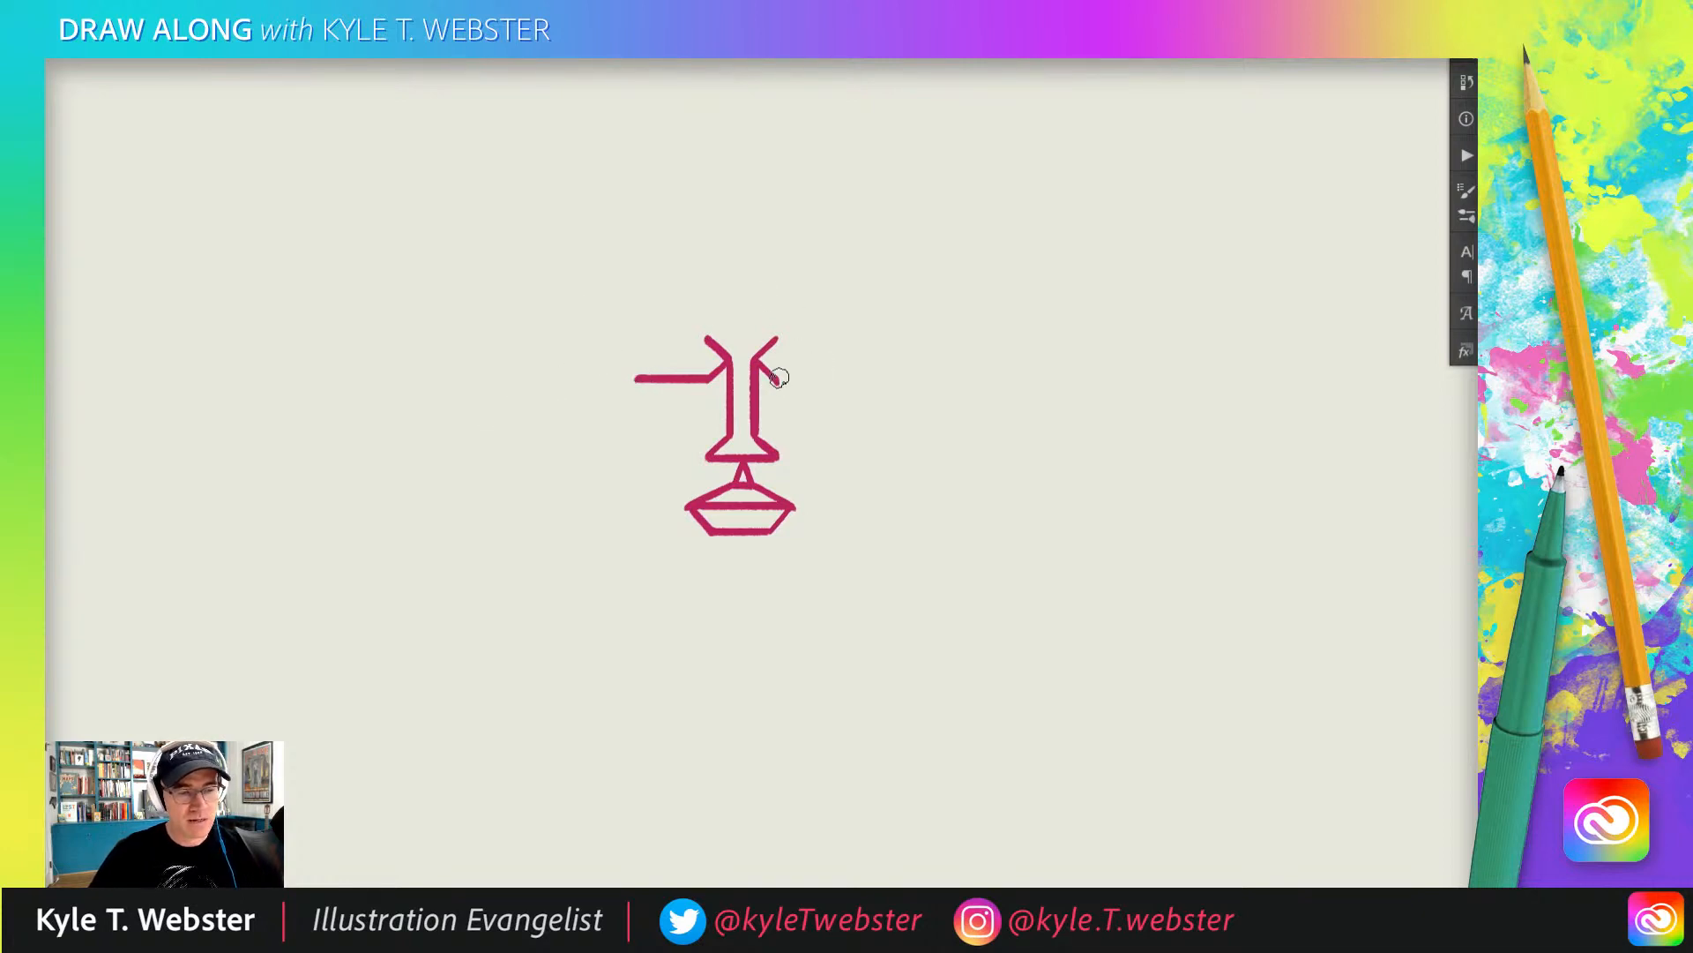
left_click_drag(778, 378, 847, 380)
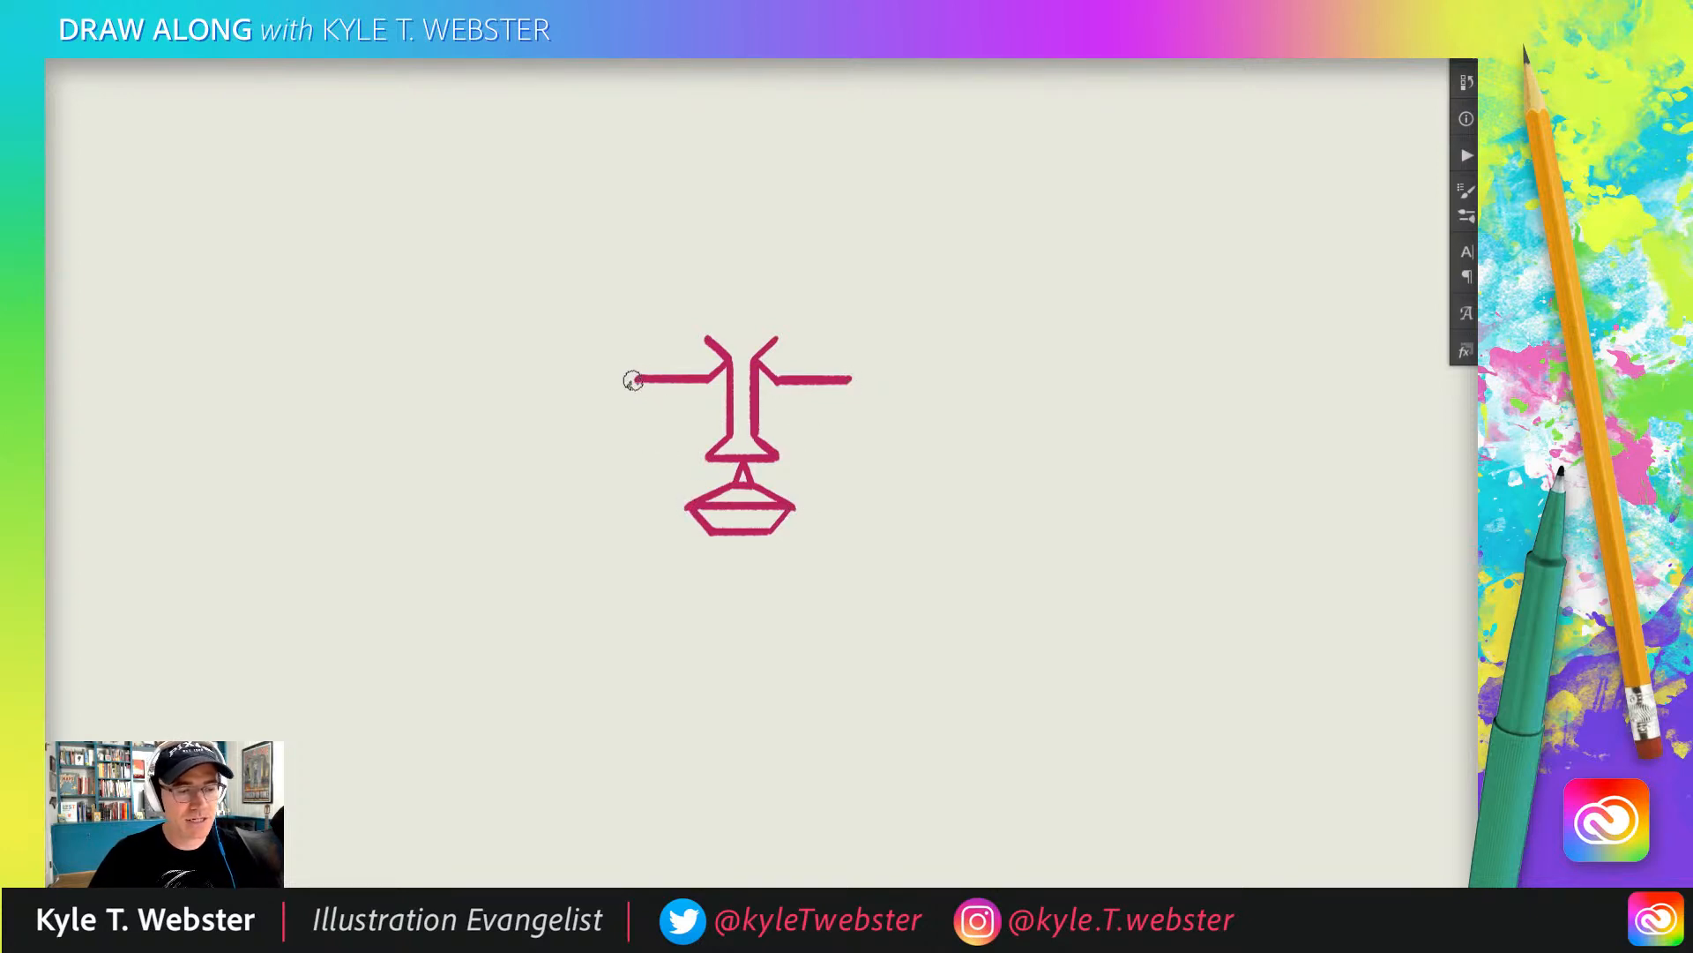
left_click_drag(636, 381, 689, 508)
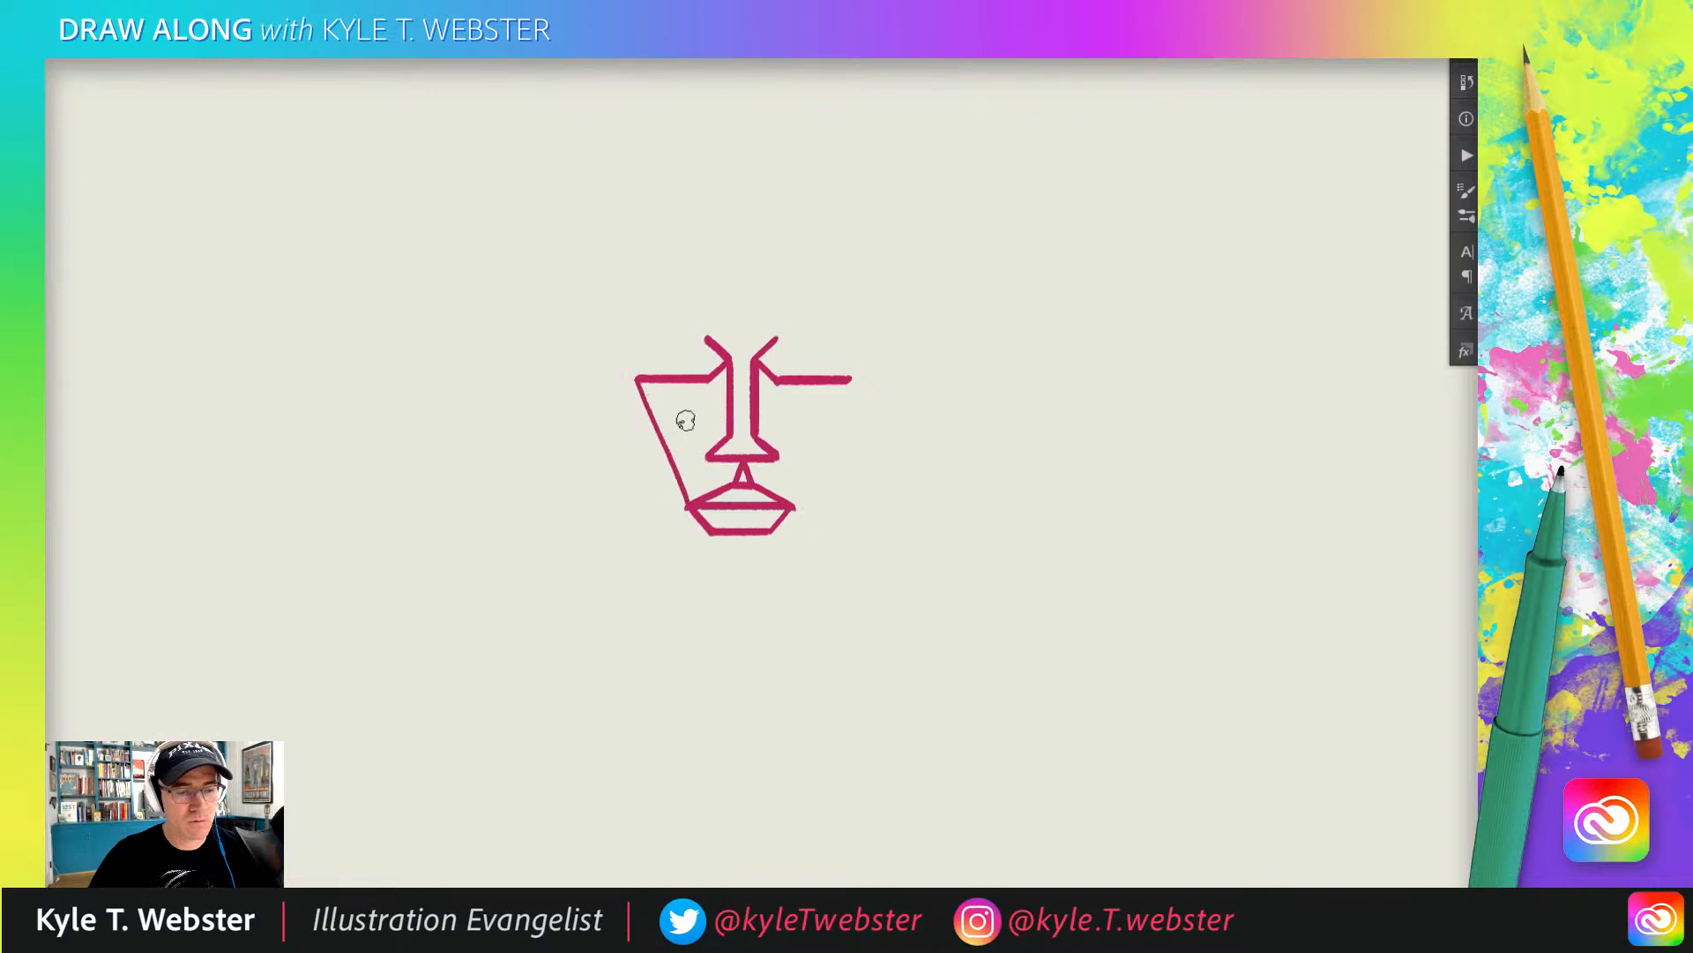
left_click_drag(847, 381, 792, 509)
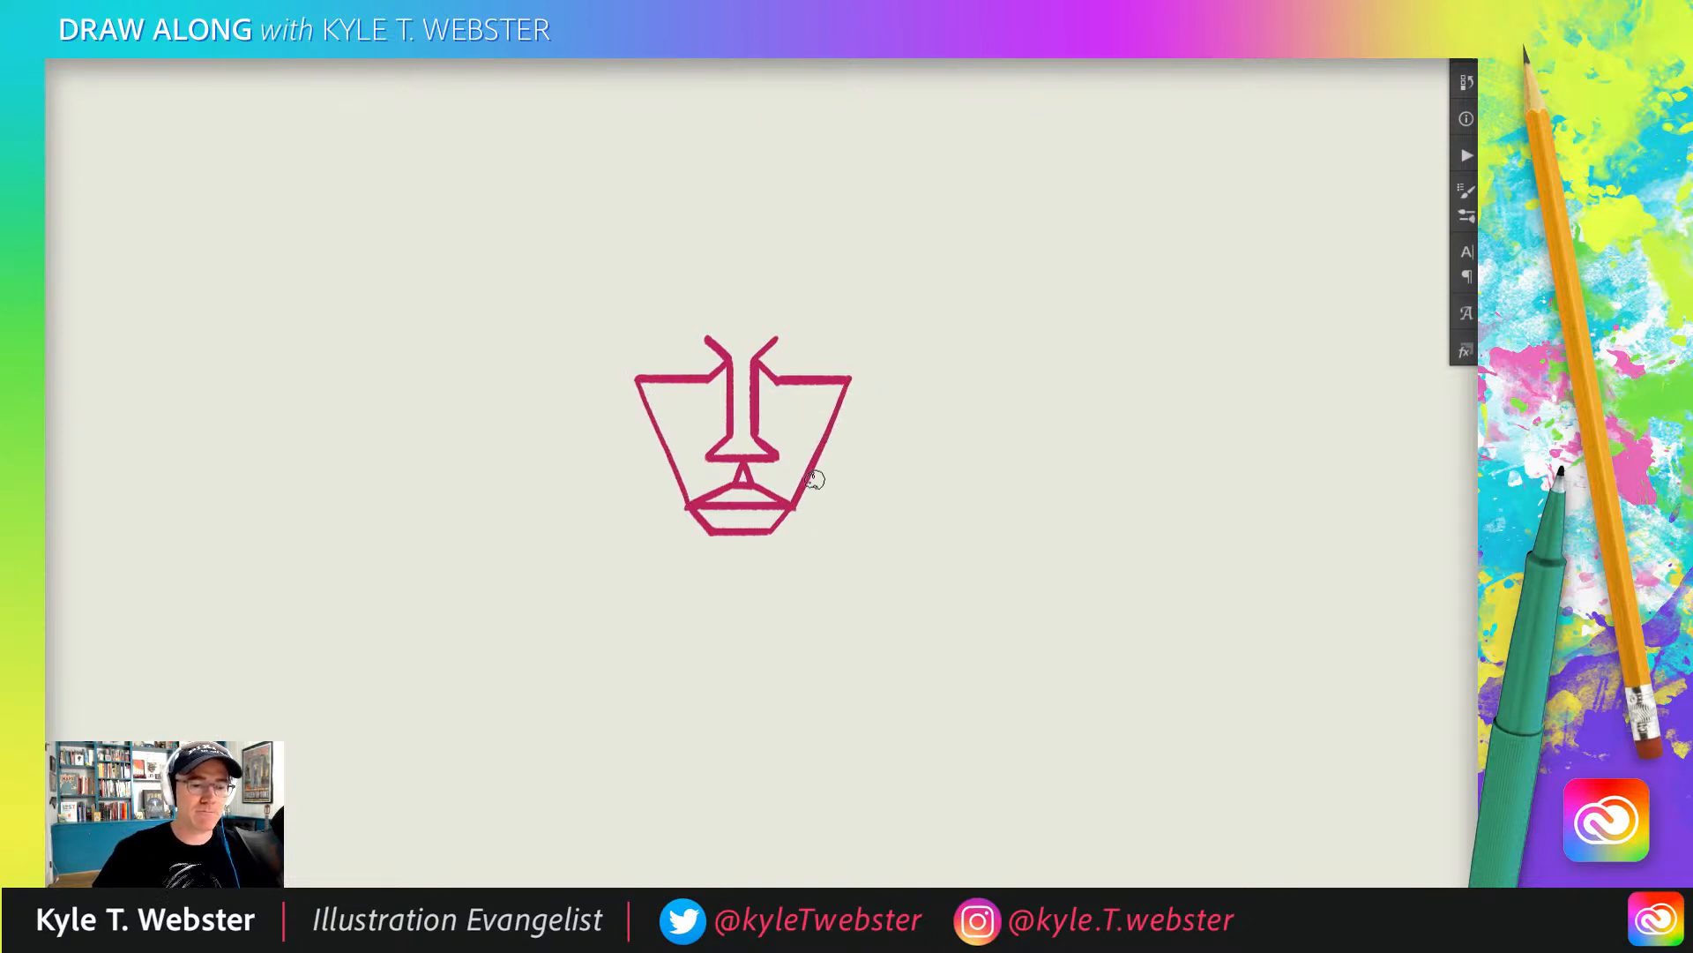
- Draw a curved eyelid arc above each horizontal eye line, joining its inner and outer ends
key("space")
left_click_drag(601, 371, 567, 378)
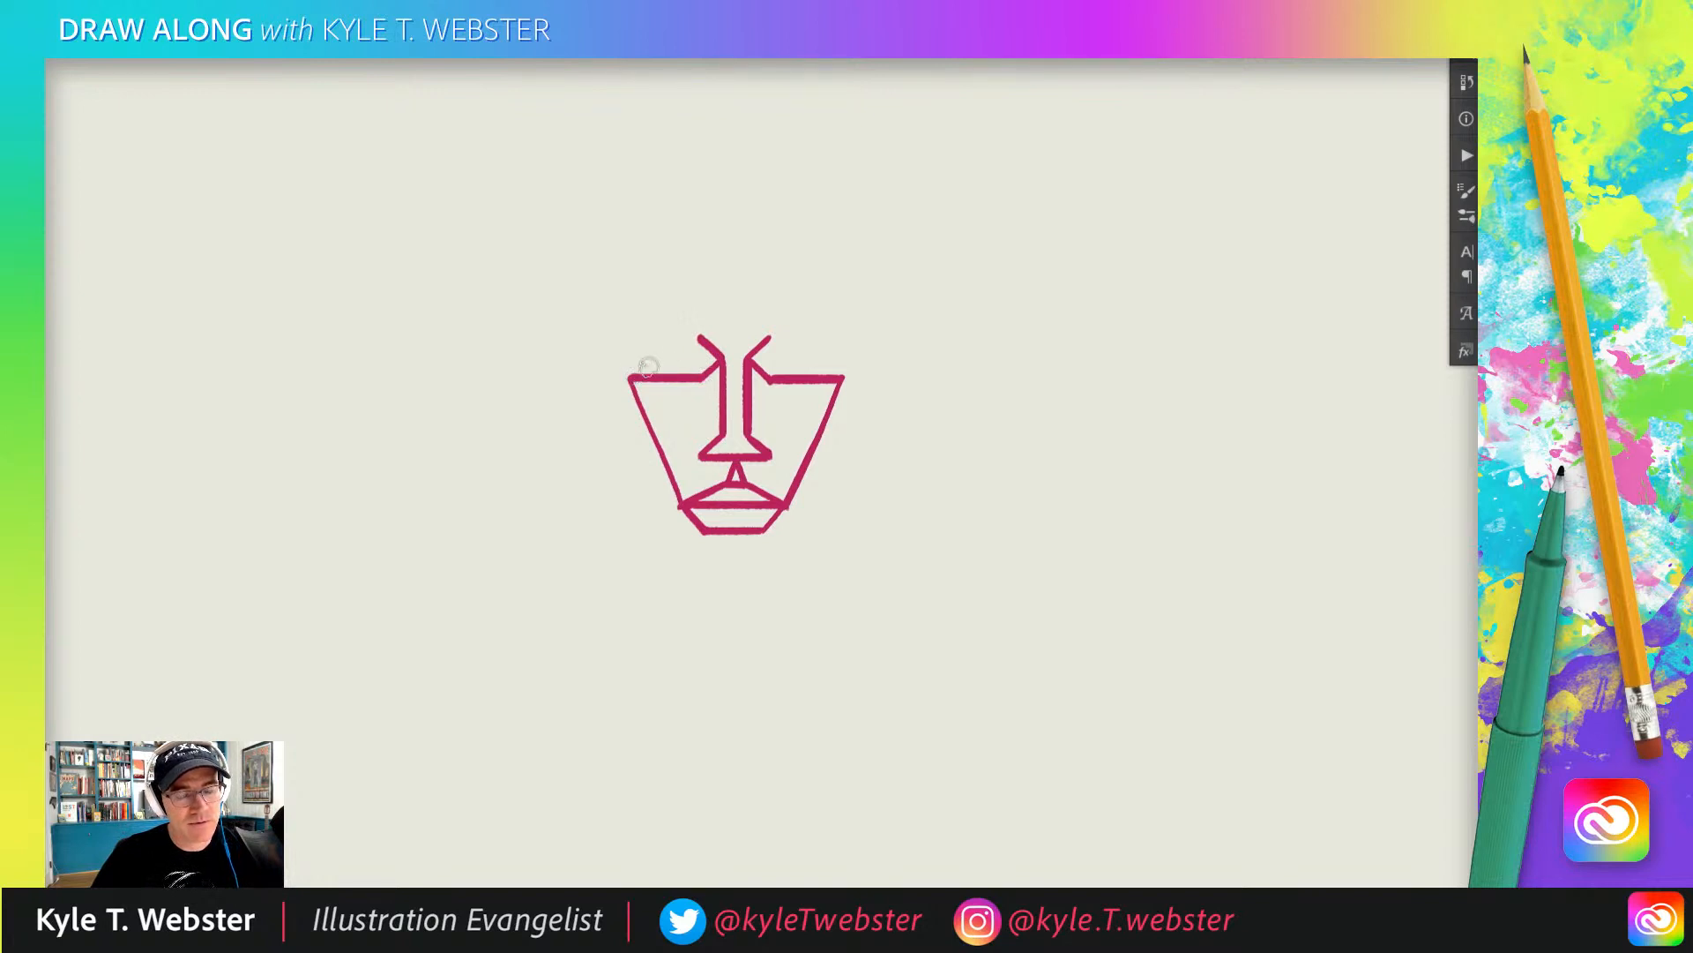
mouse_move(699, 375)
left_mouse_down()
mouse_move(681, 350)
mouse_move(653, 351)
mouse_move(626, 381)
left_mouse_up()
left_click_drag(766, 381, 813, 353)
left_click_drag(829, 360, 842, 377)
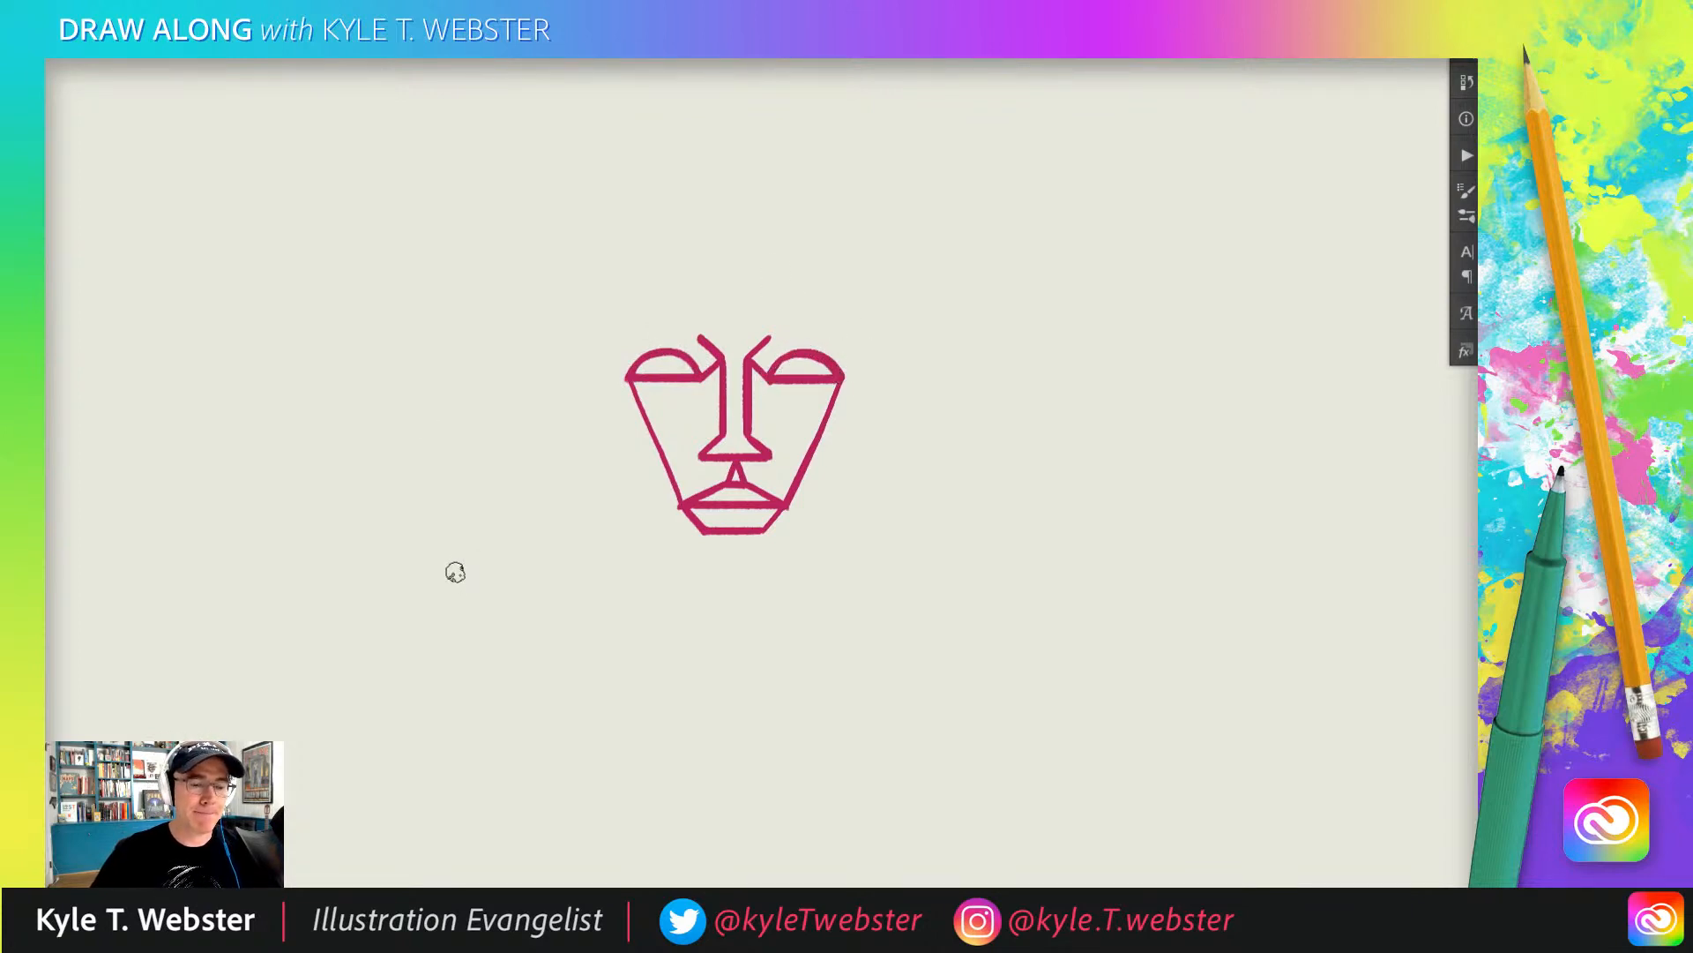
- Draw the chin below the lower lip as two short outward-slanting lines closed by a horizontal base line
left_click_drag(606, 450, 563, 386)
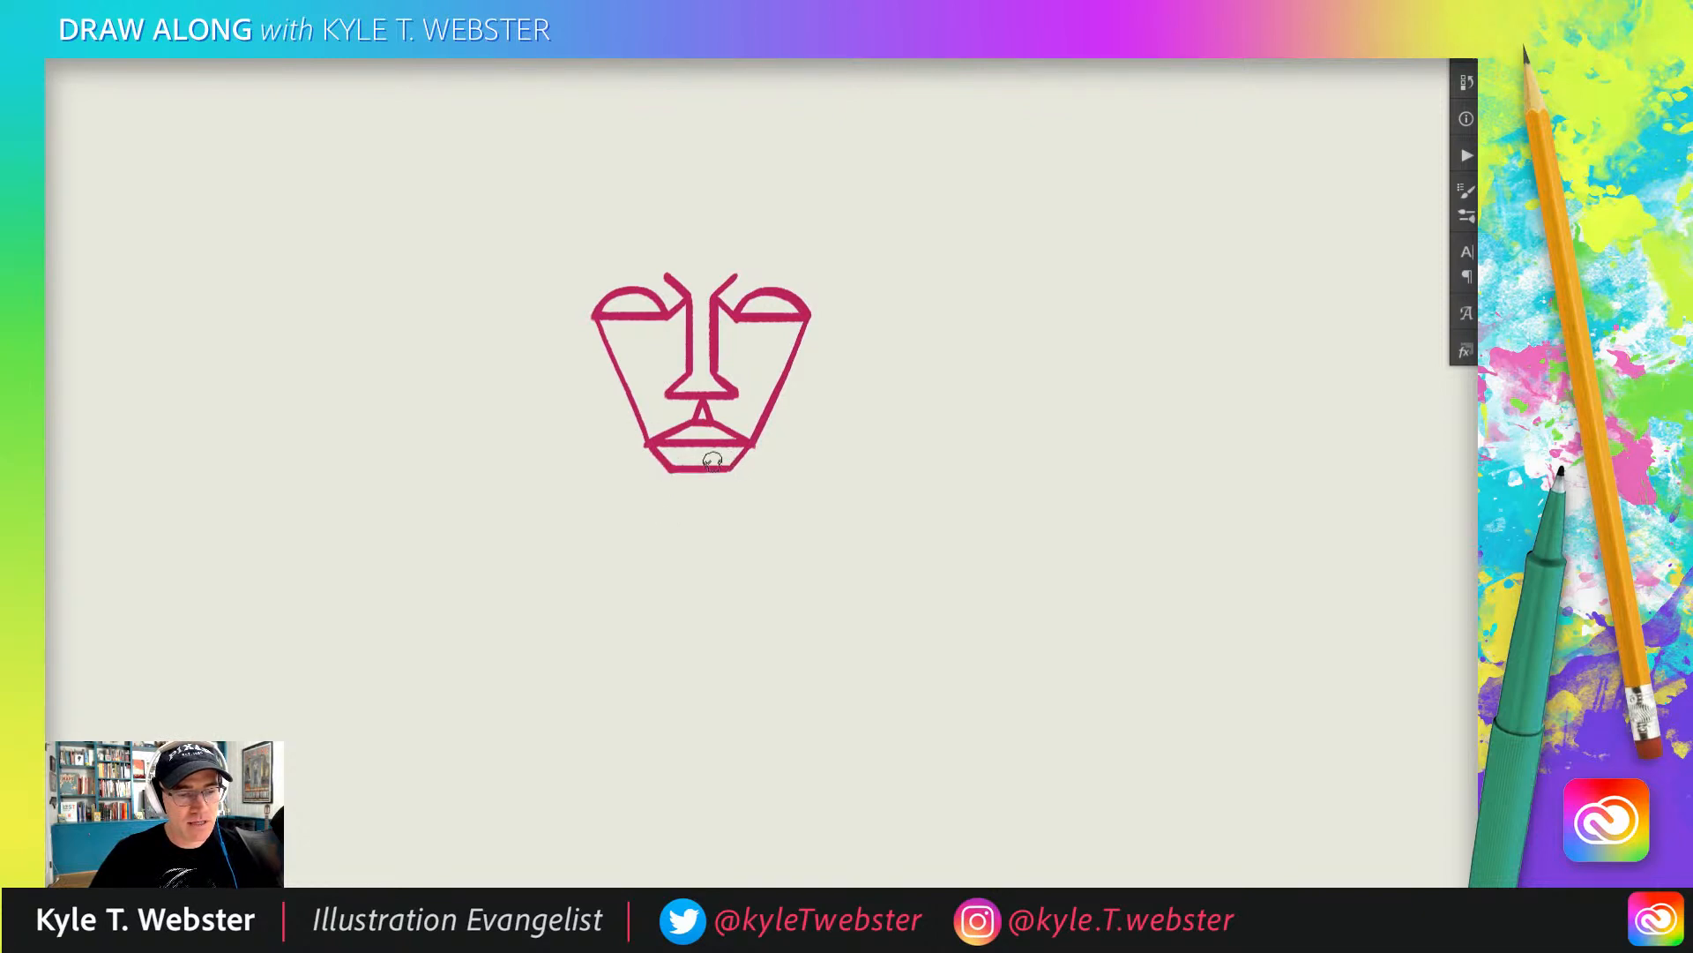
mouse_move(671, 472)
left_mouse_down()
mouse_move(663, 503)
mouse_move(737, 488)
mouse_move(741, 503)
left_mouse_up()
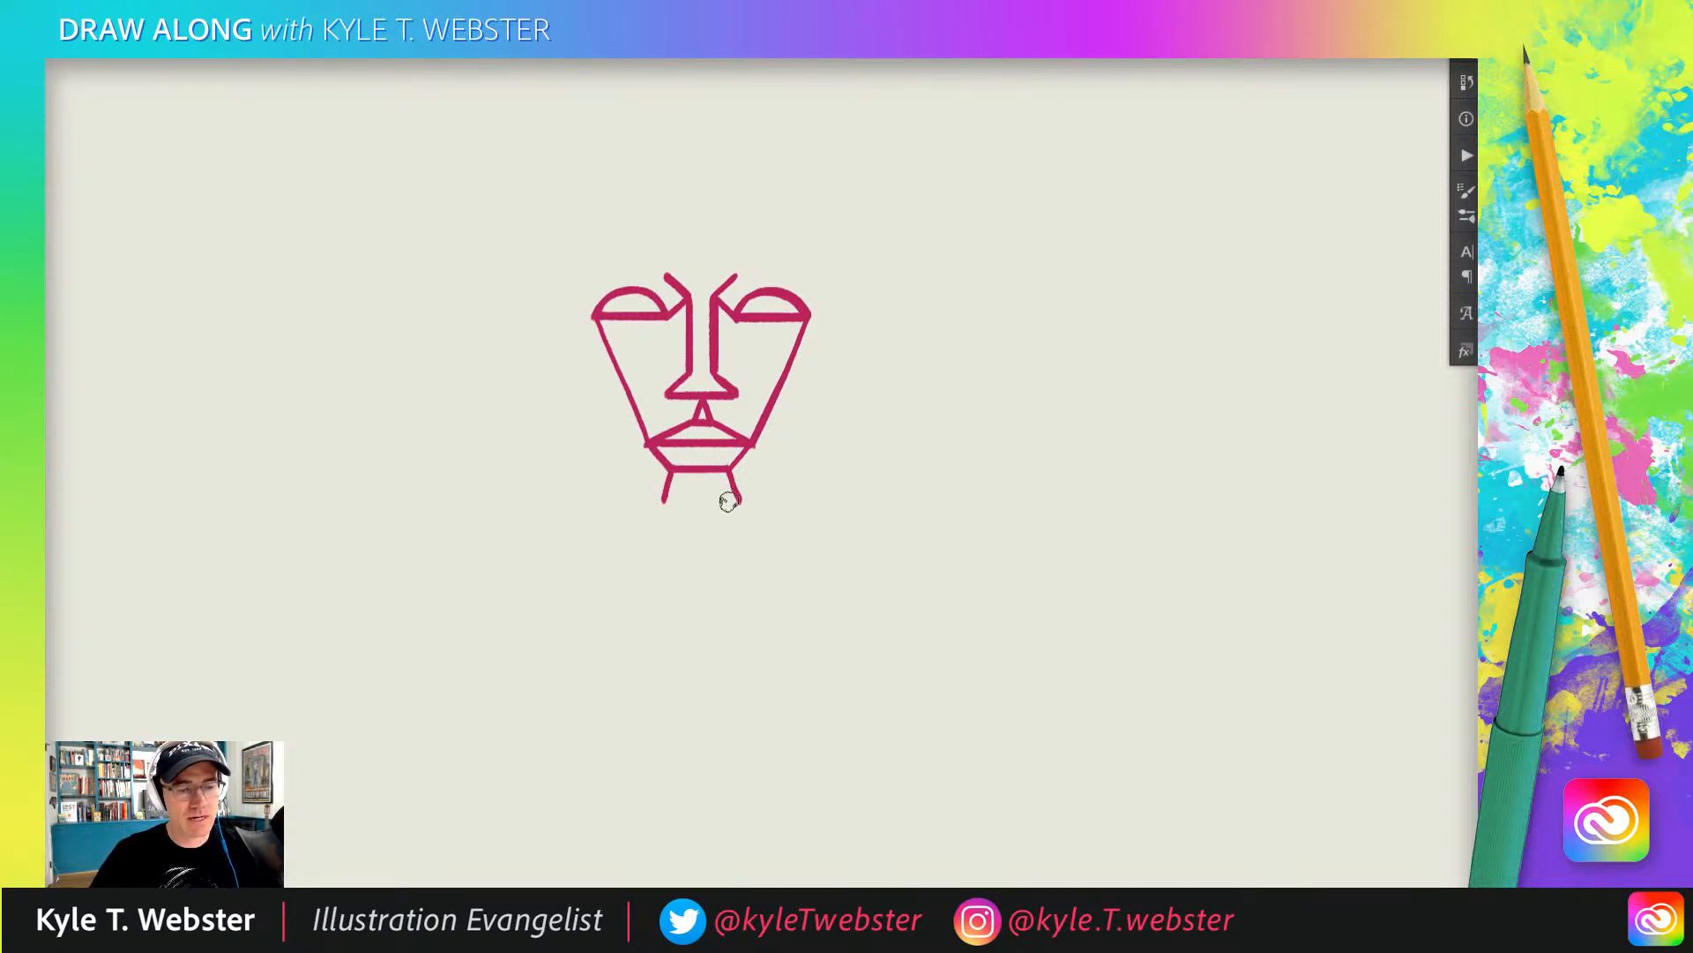
left_click_drag(739, 501, 664, 503)
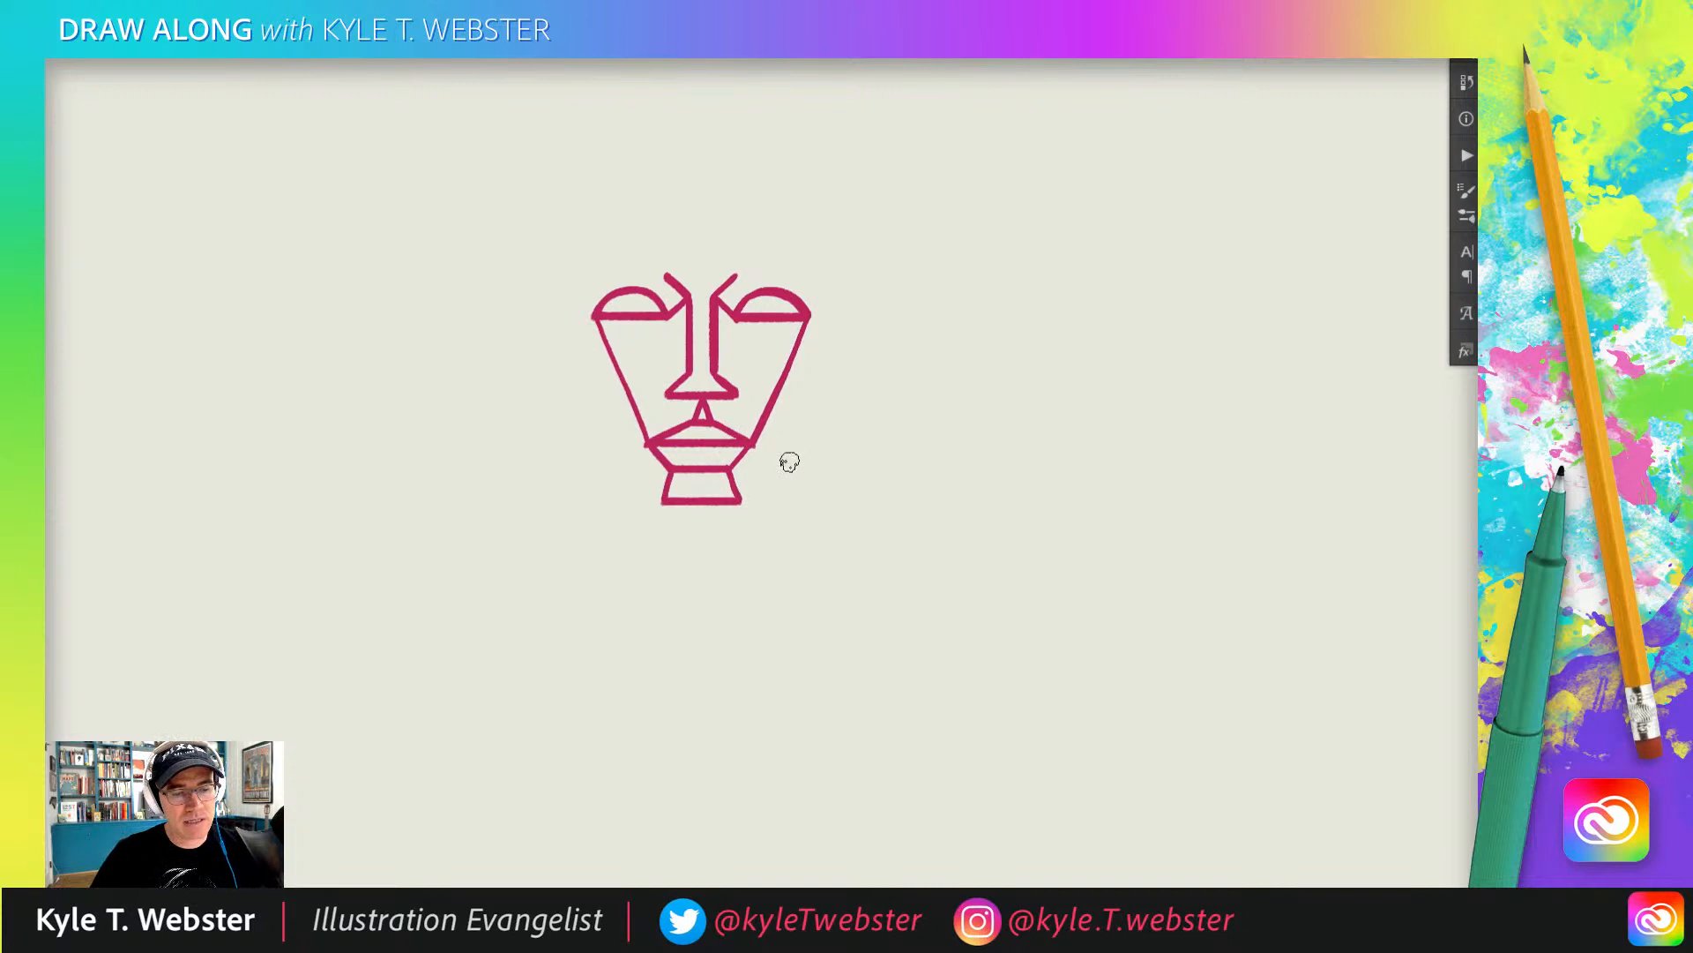
- Outline both sides of the face with angled jaw lines from the chin, short diagonals from the outer eye corners, and long lines joining them
left_click_drag(741, 501, 794, 461)
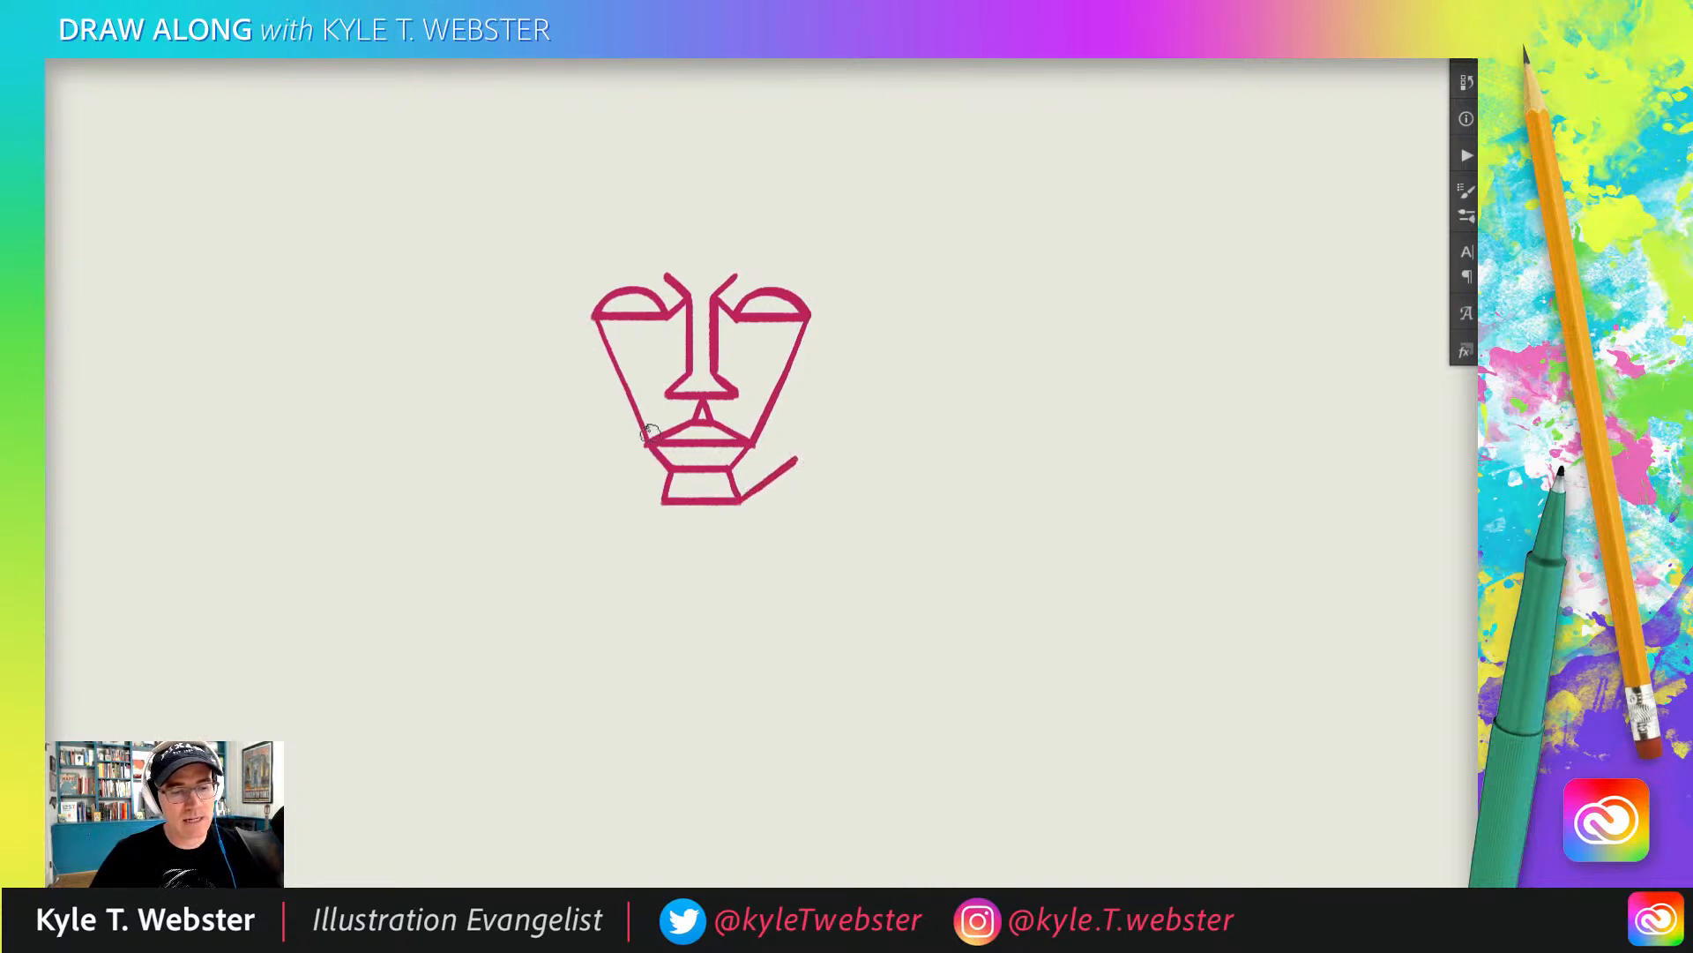
left_click_drag(660, 496, 606, 459)
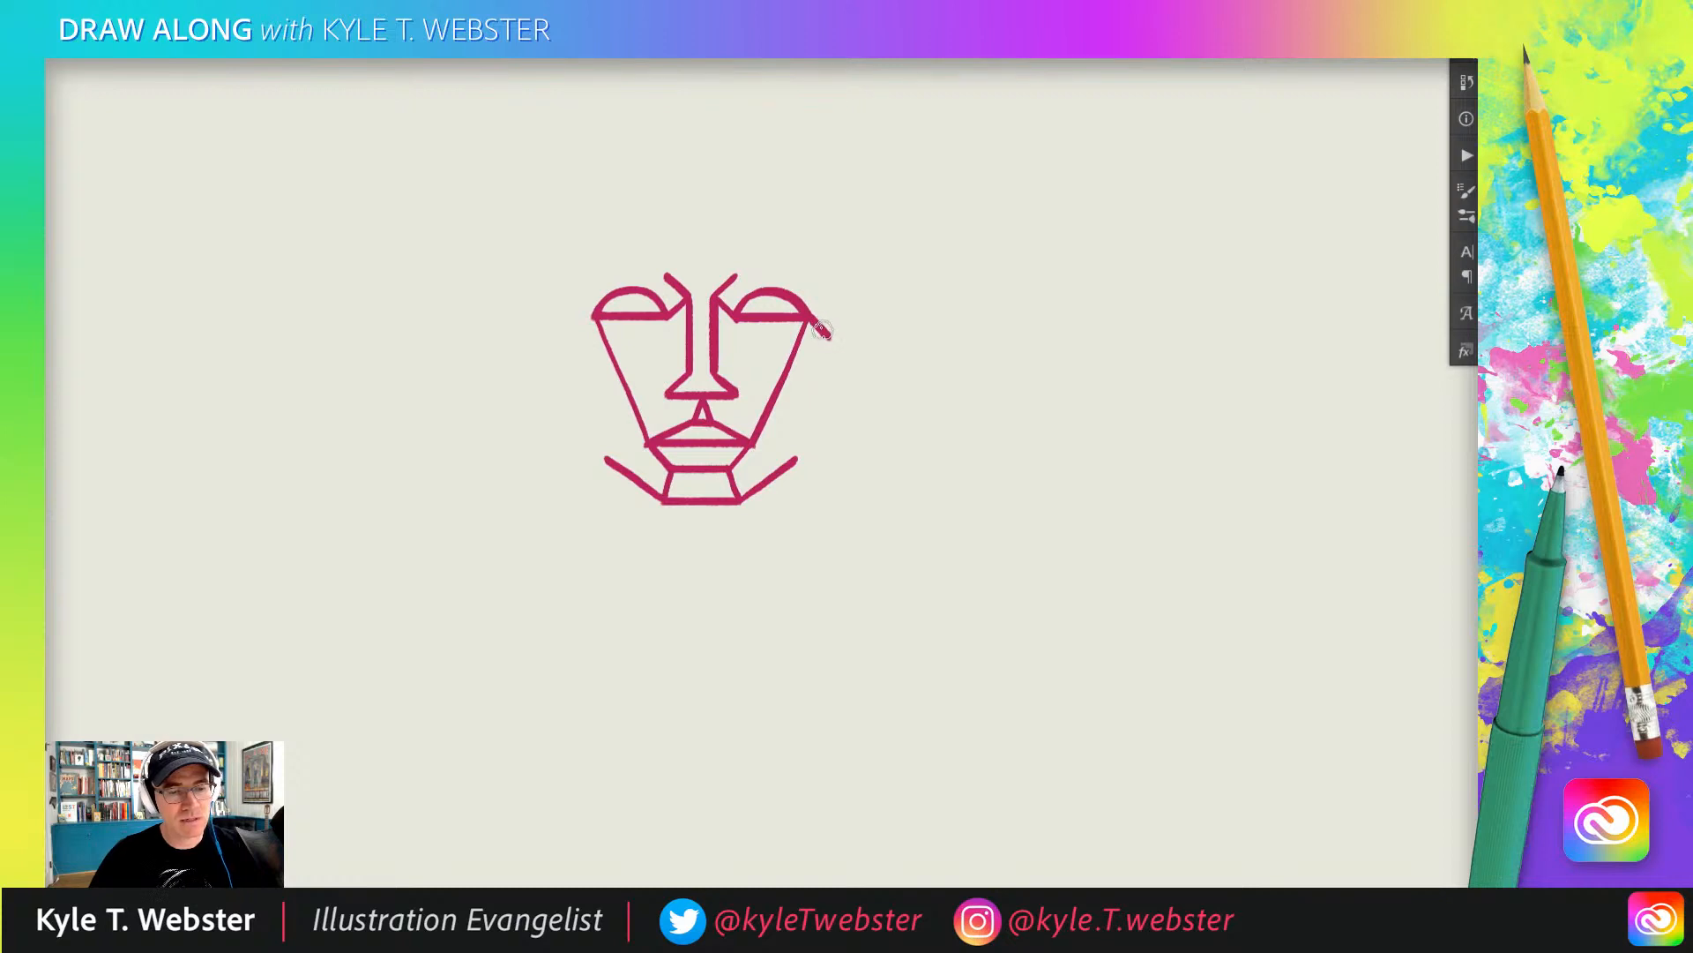
left_click_drag(812, 319, 830, 338)
left_click_drag(598, 316, 578, 330)
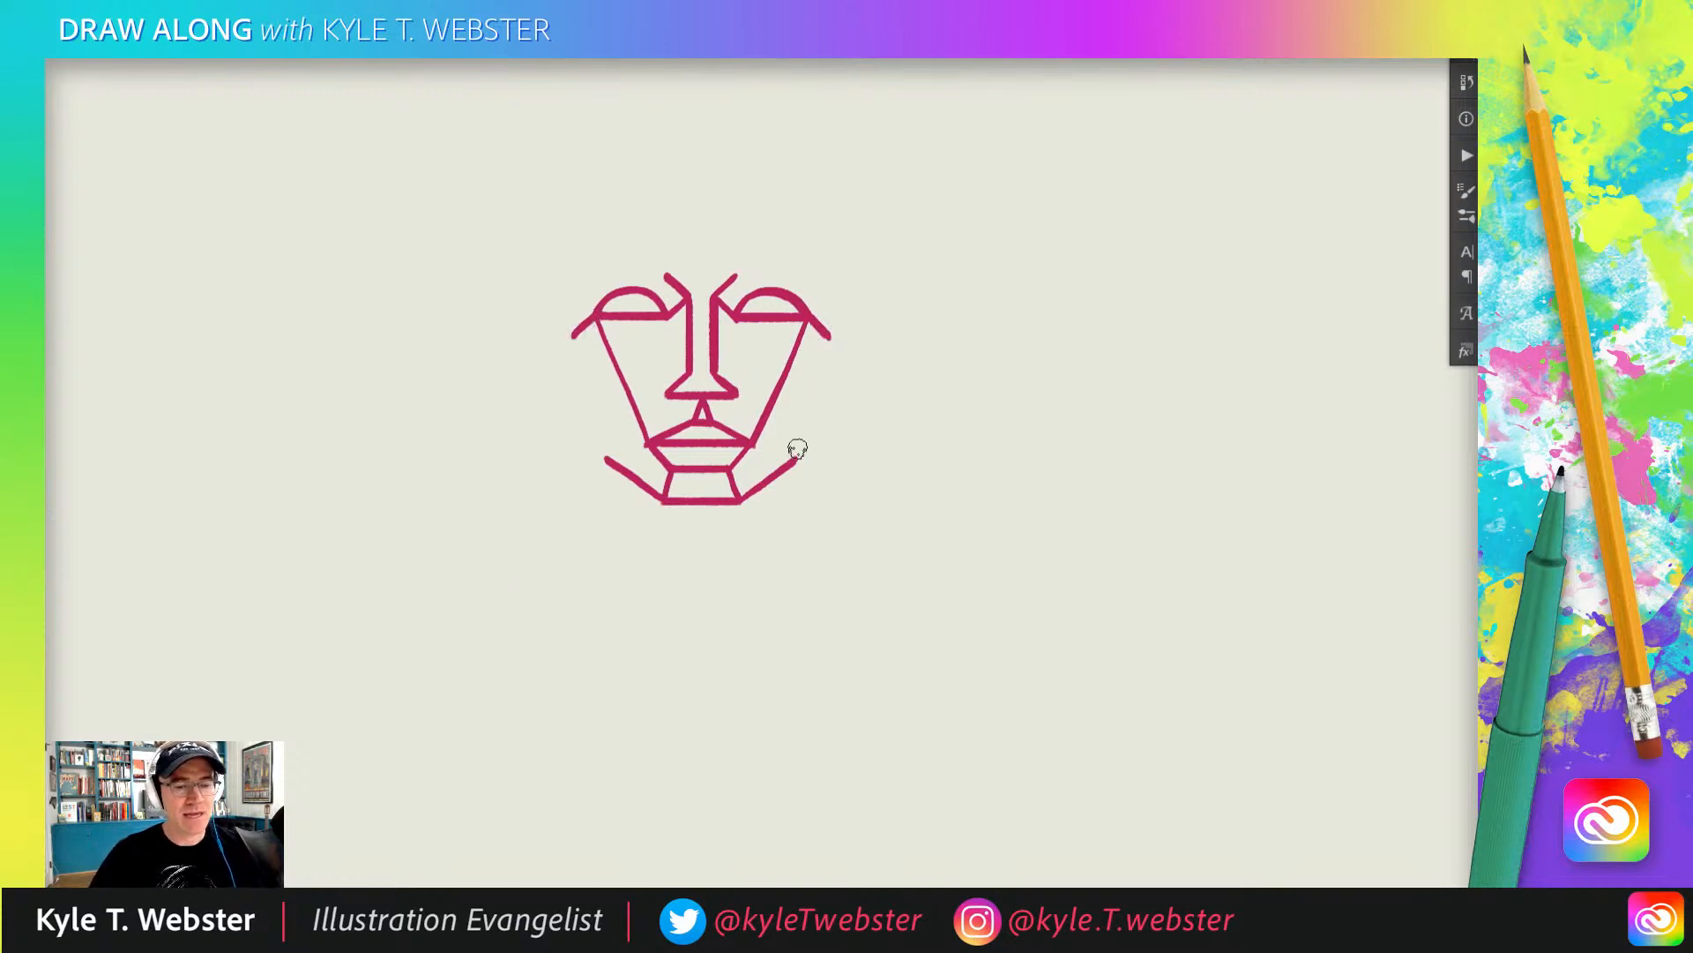
left_click_drag(827, 338, 796, 459)
left_click_drag(572, 334, 607, 459)
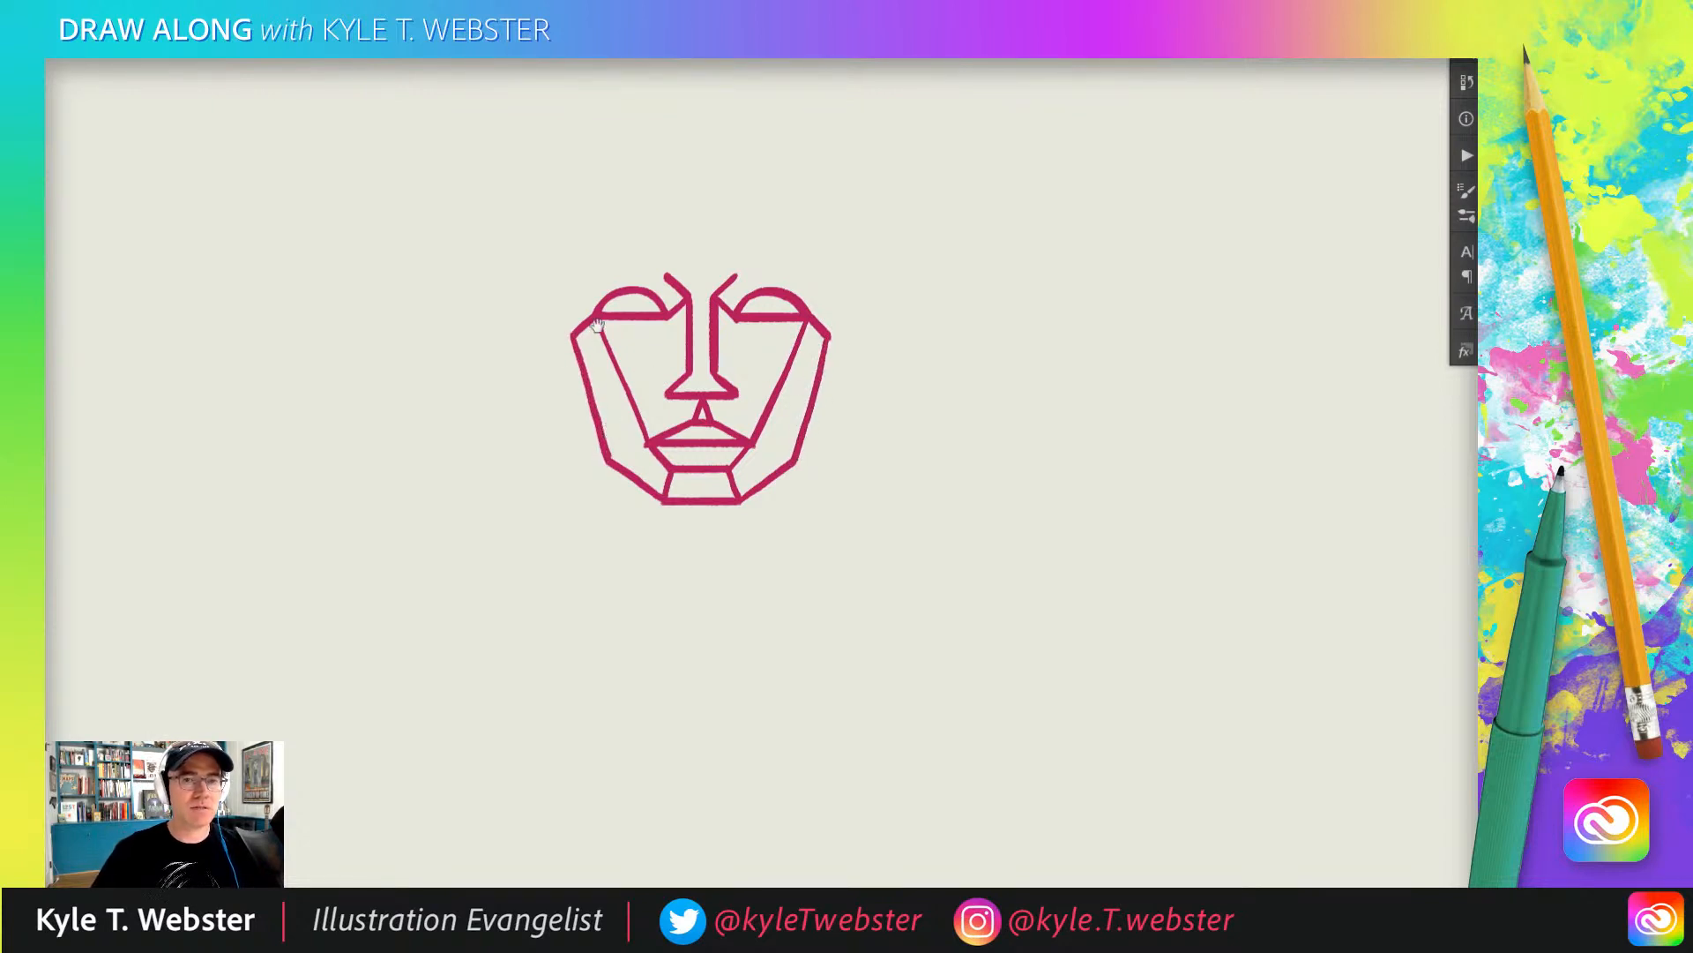
left_click_drag(557, 401, 545, 475)
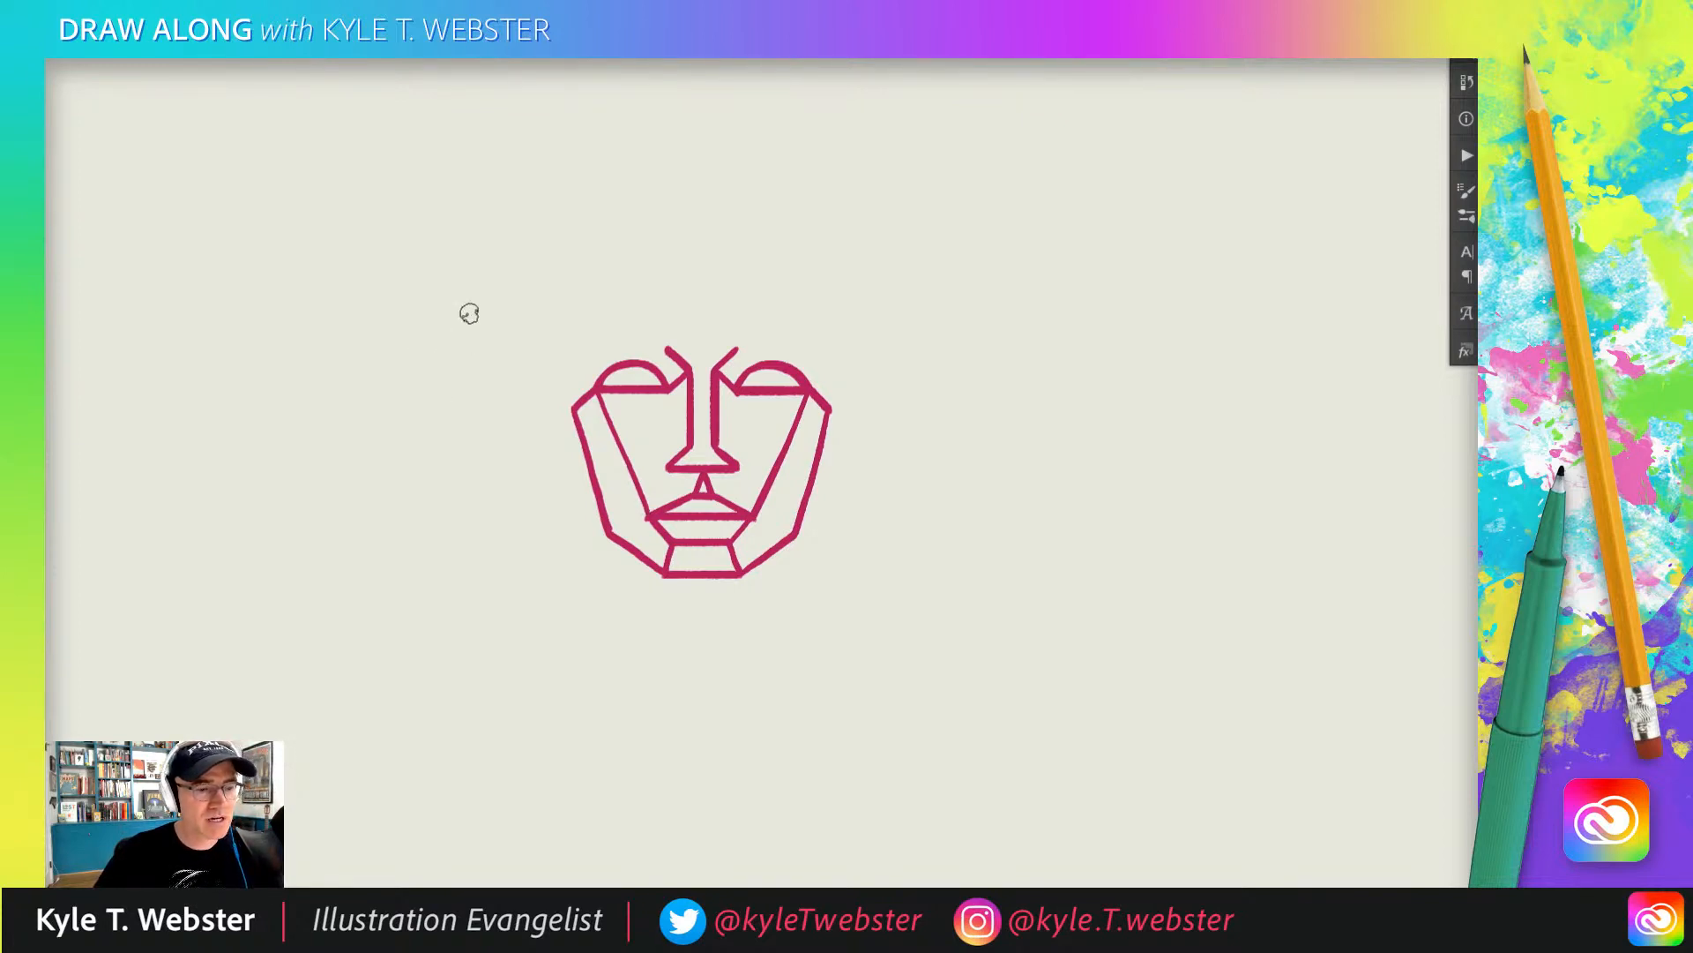
left_click_drag(474, 262, 479, 468)
left_click_drag(449, 566, 303, 394)
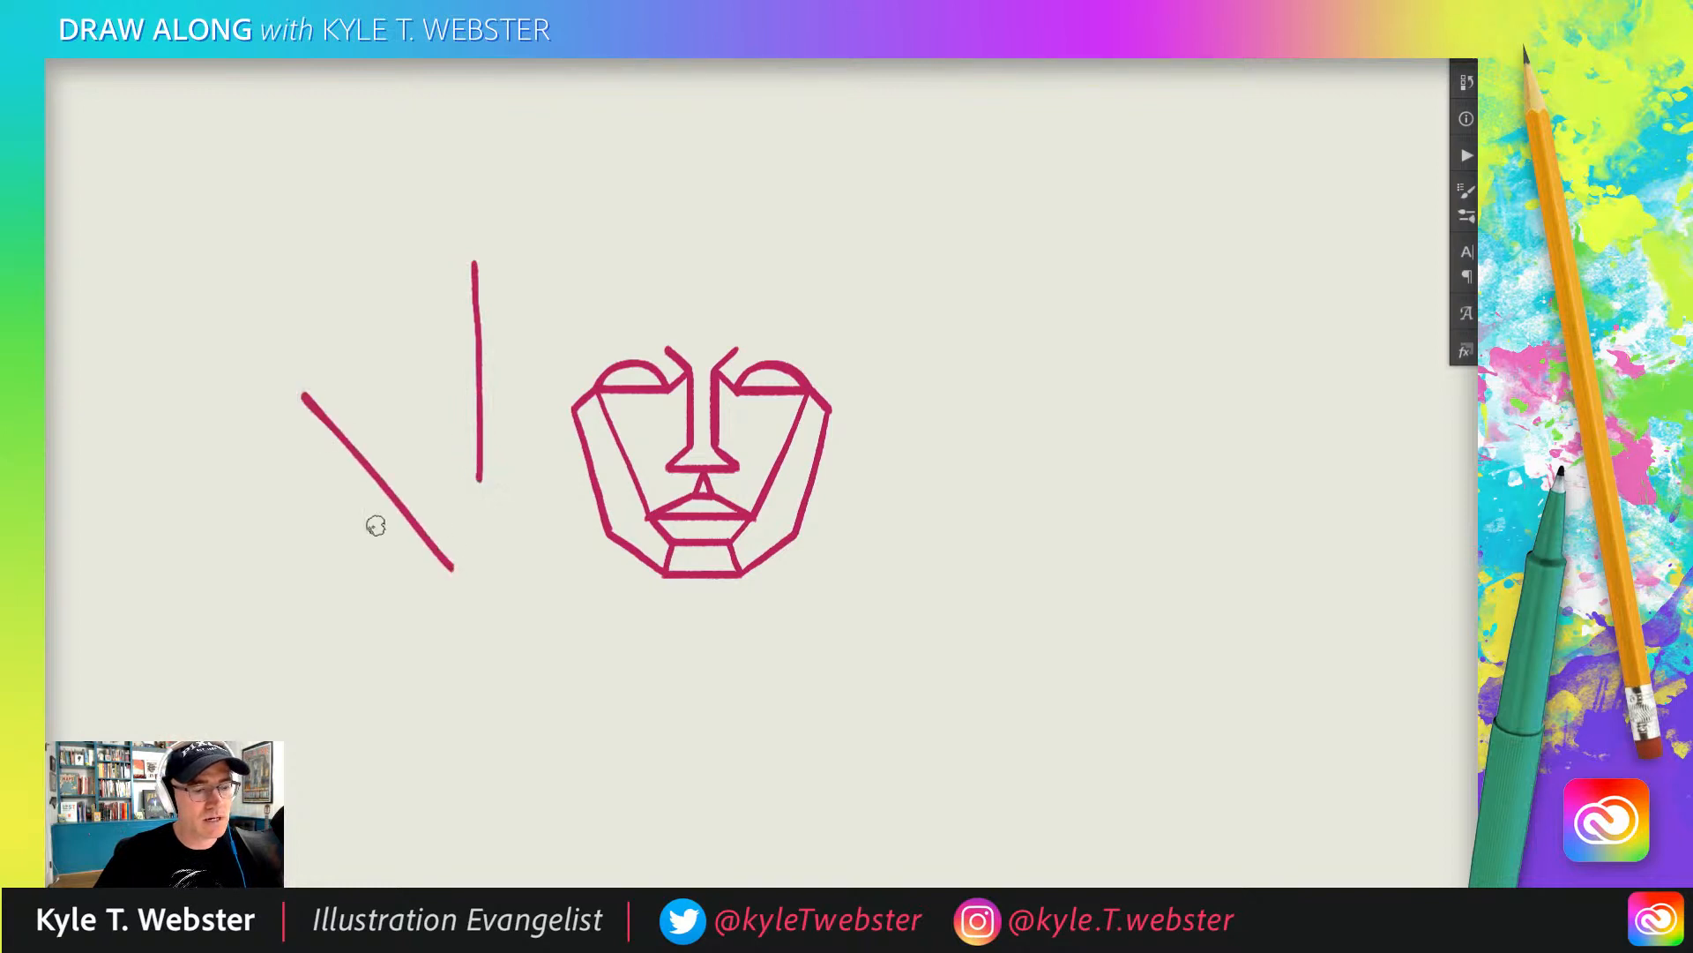
left_click_drag(497, 668, 310, 668)
left_click_drag(358, 603, 288, 515)
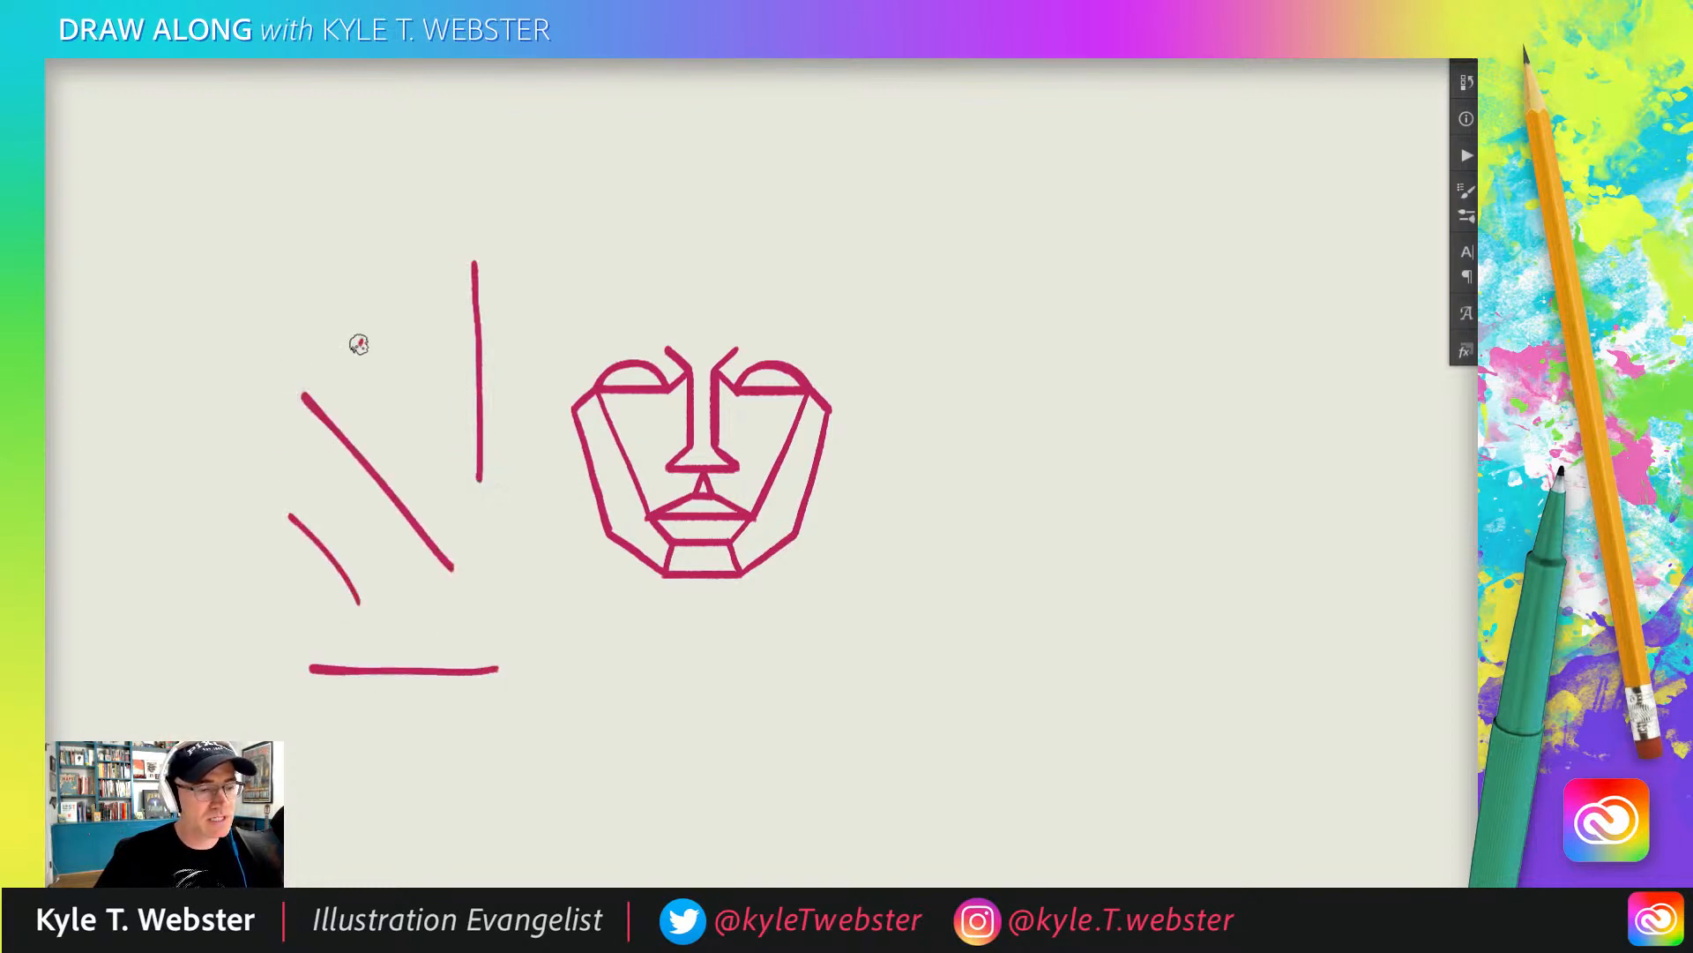
left_click_drag(360, 345, 359, 223)
mouse_move(493, 148)
left_mouse_down()
mouse_move(375, 149)
mouse_move(286, 224)
mouse_move(286, 289)
left_mouse_up()
key("ctrl+z")
key("ctrl+z")
key("ctrl+z")
key("ctrl+z")
key("ctrl+z")
key("ctrl+z")
key("ctrl+z")
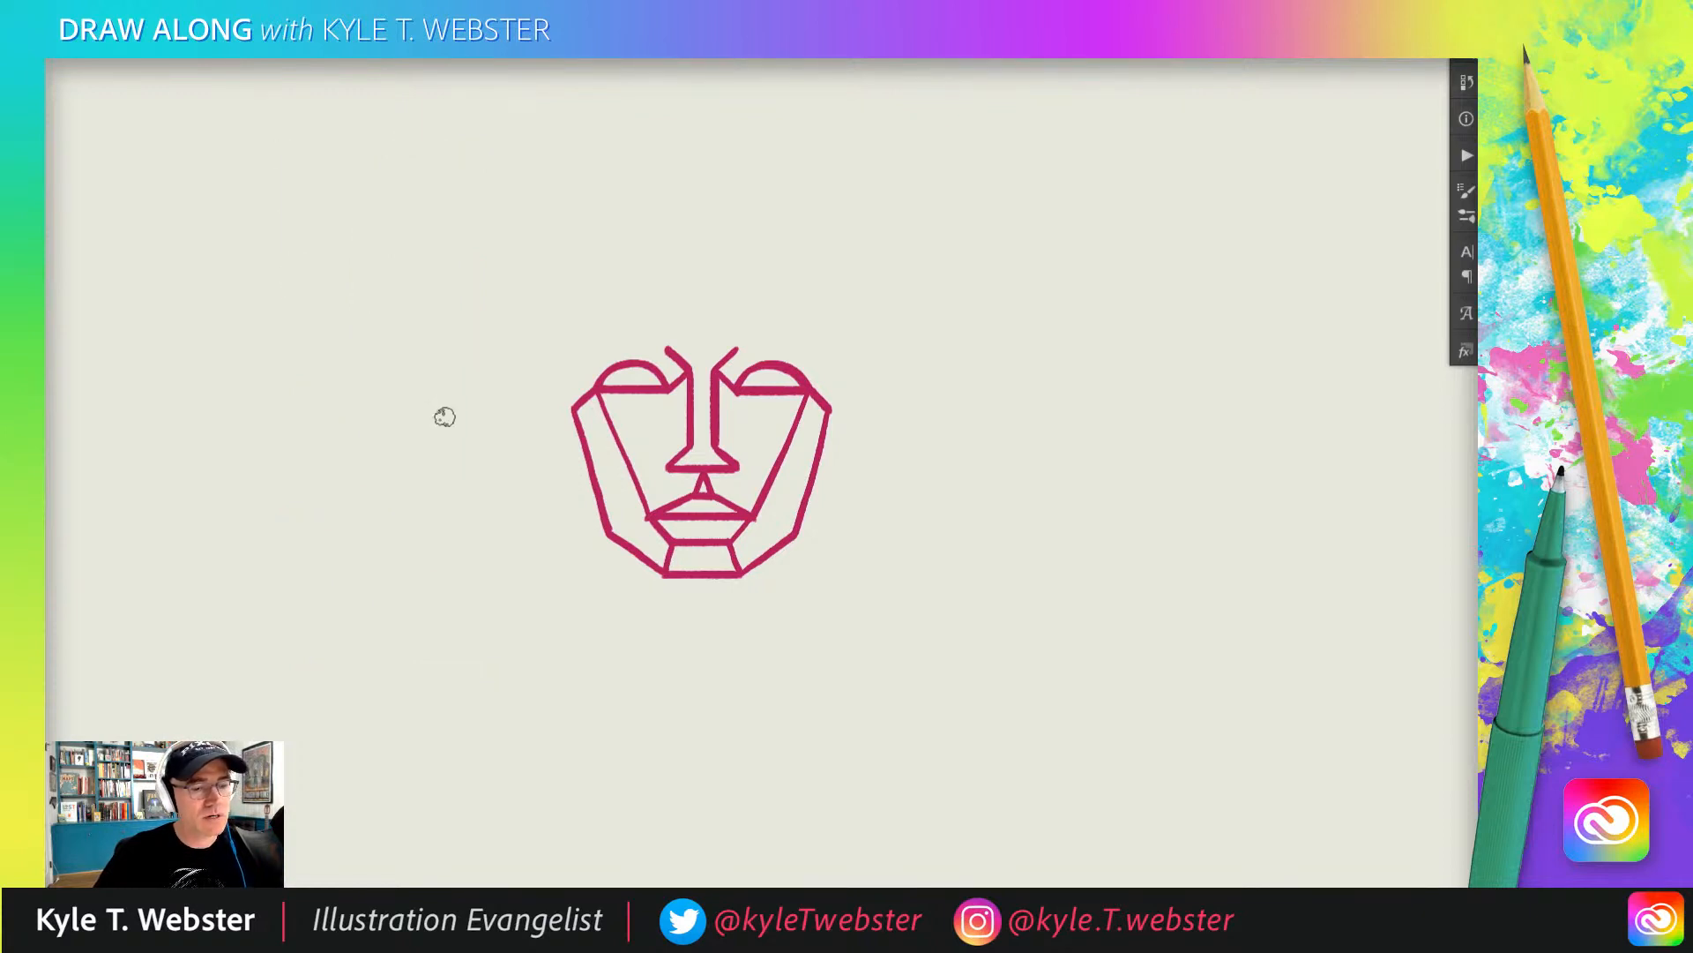
left_click_drag(470, 369, 401, 509)
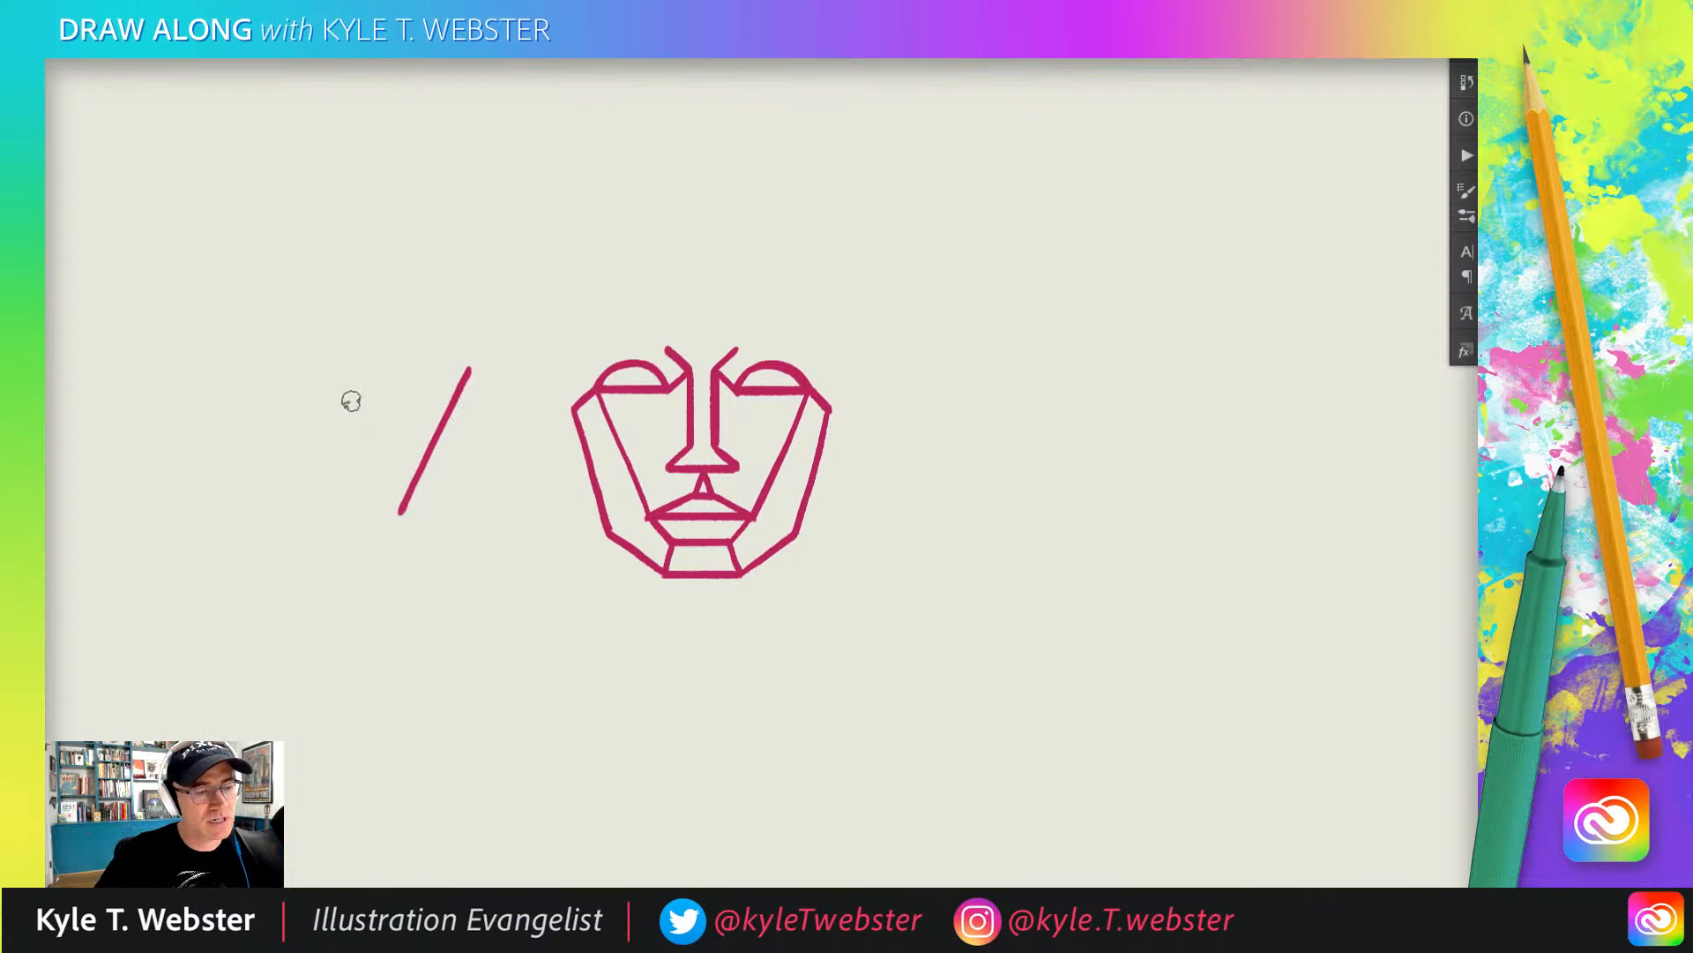
left_click_drag(314, 306, 371, 421)
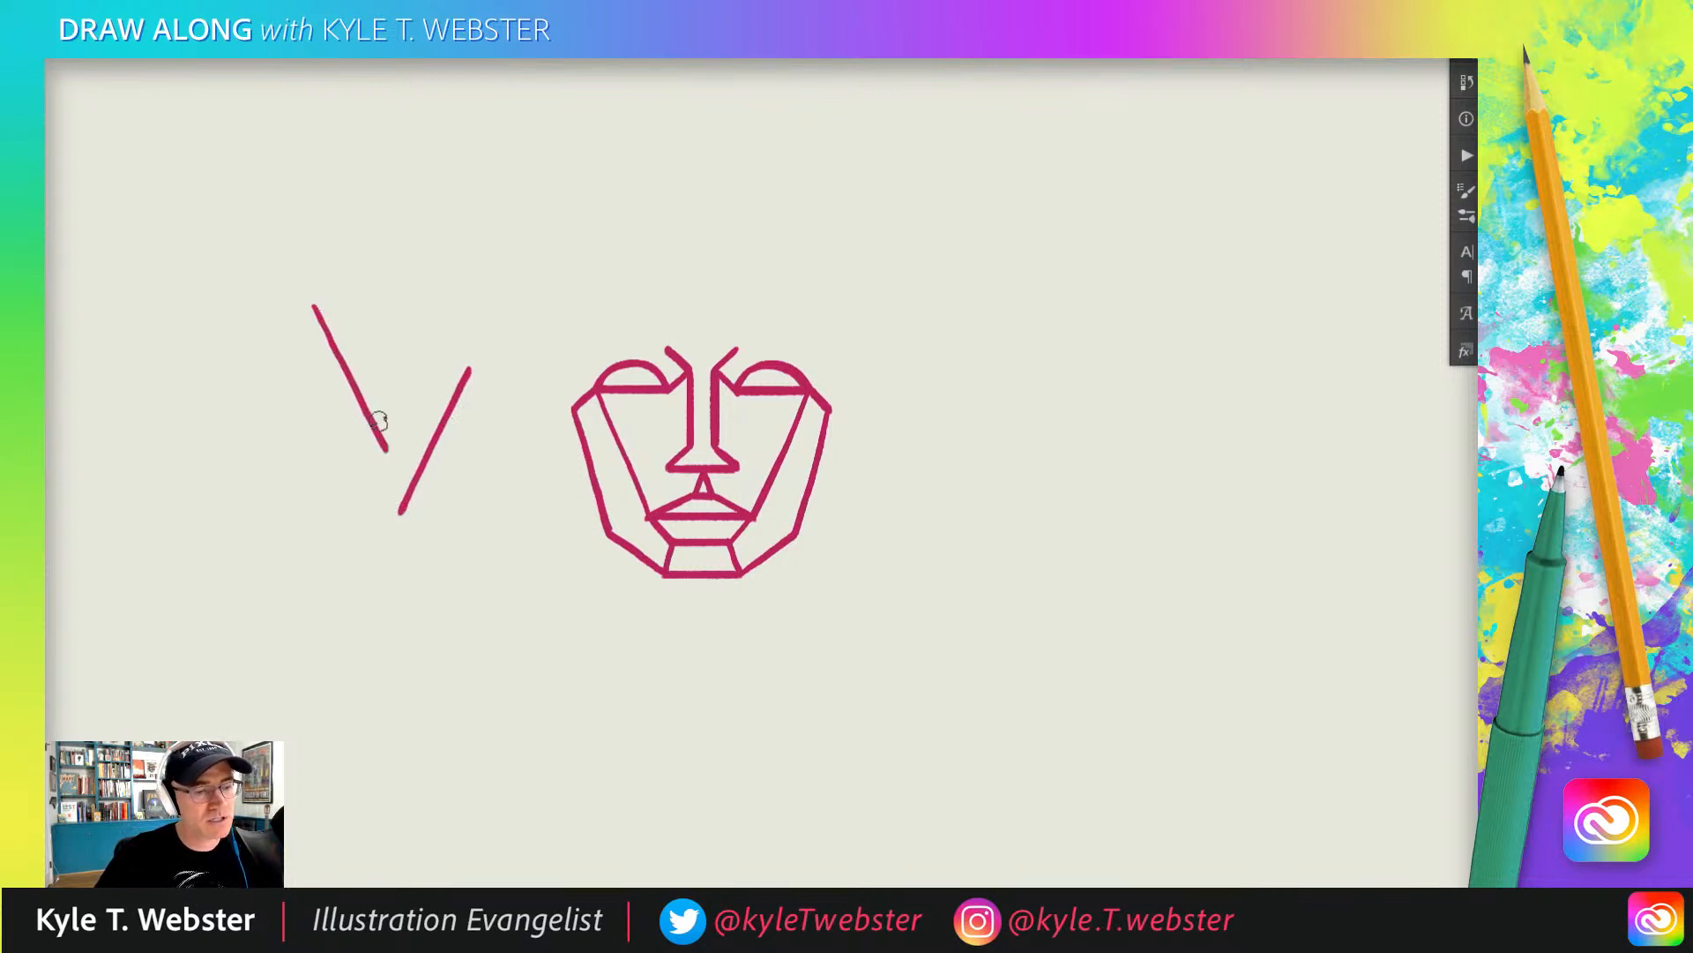
key("ctrl+z")
key("ctrl+z")
mouse_move(505, 344)
left_mouse_down()
mouse_move(462, 370)
mouse_move(430, 345)
mouse_move(480, 570)
left_mouse_up()
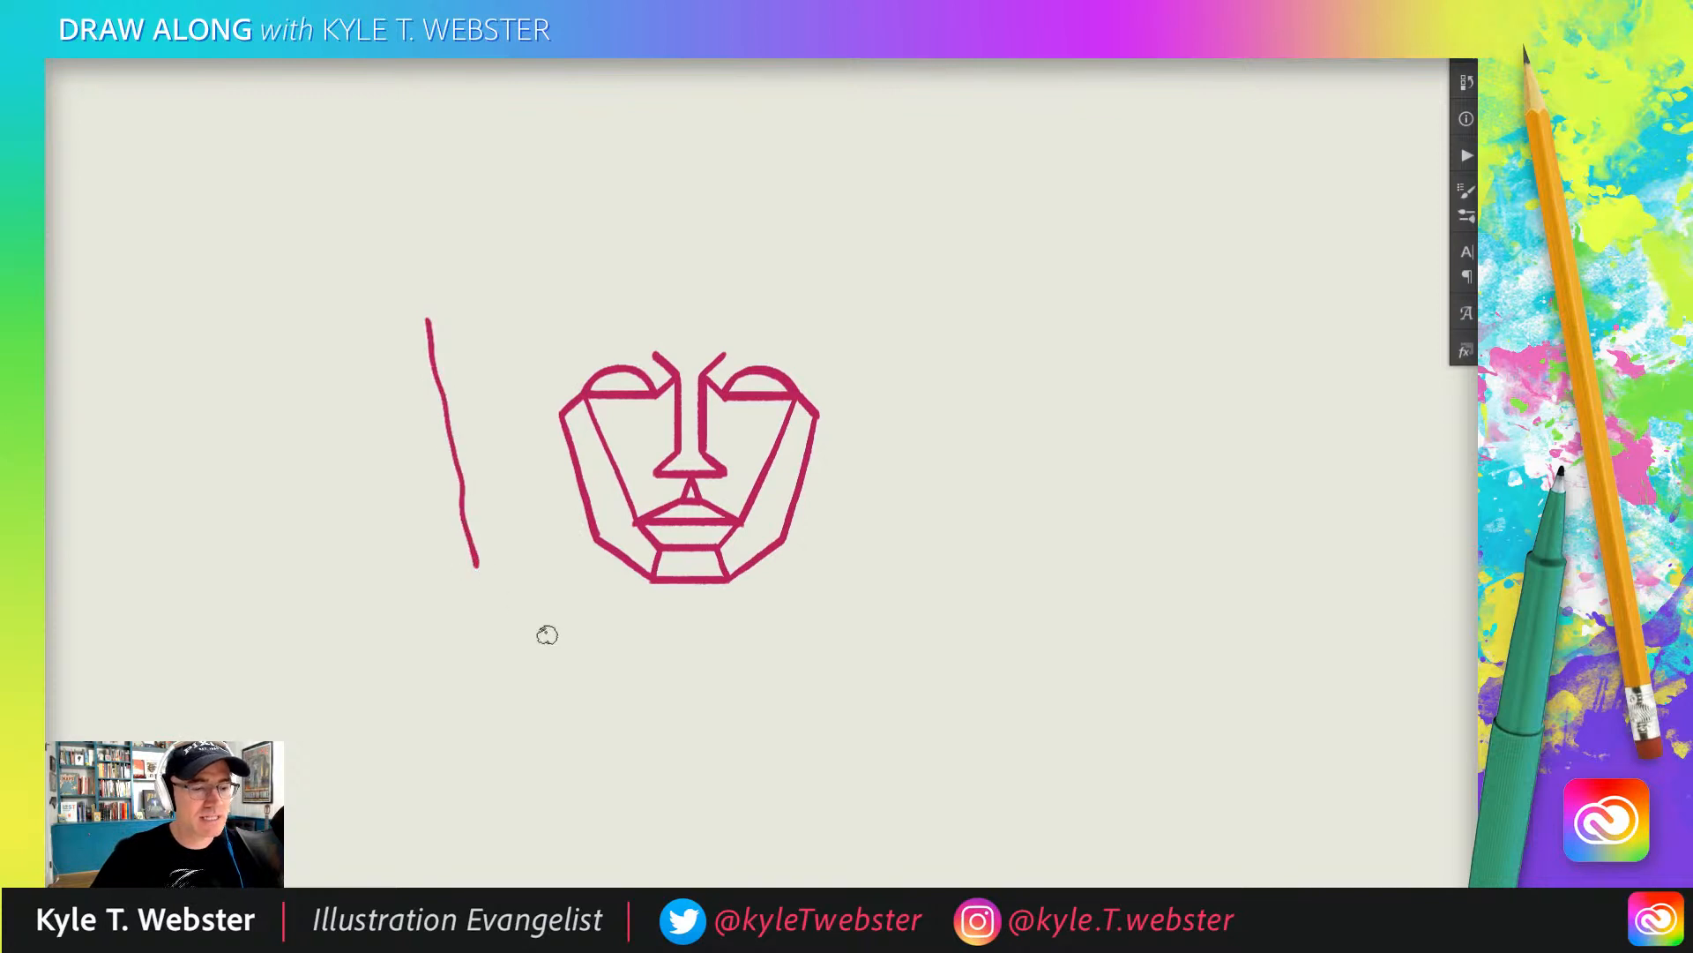
key("ctrl+z")
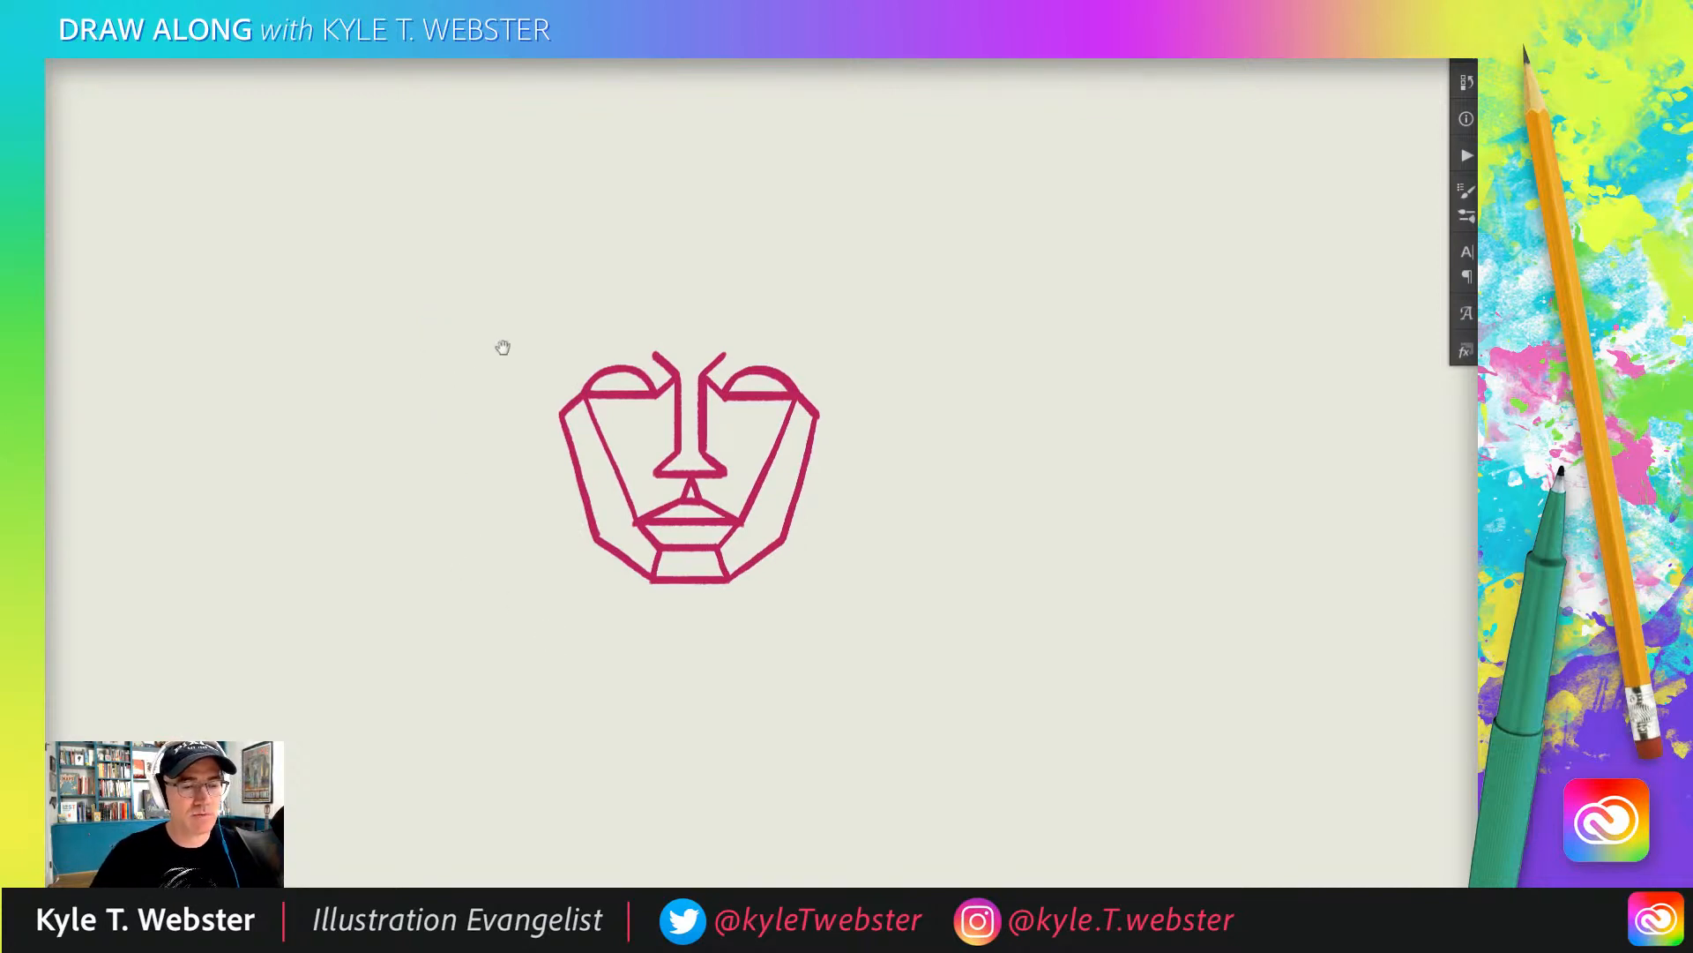
- Extend both sides of the face upward with a short vertical temple line from each outer cheek corner
left_click_drag(503, 347, 462, 363)
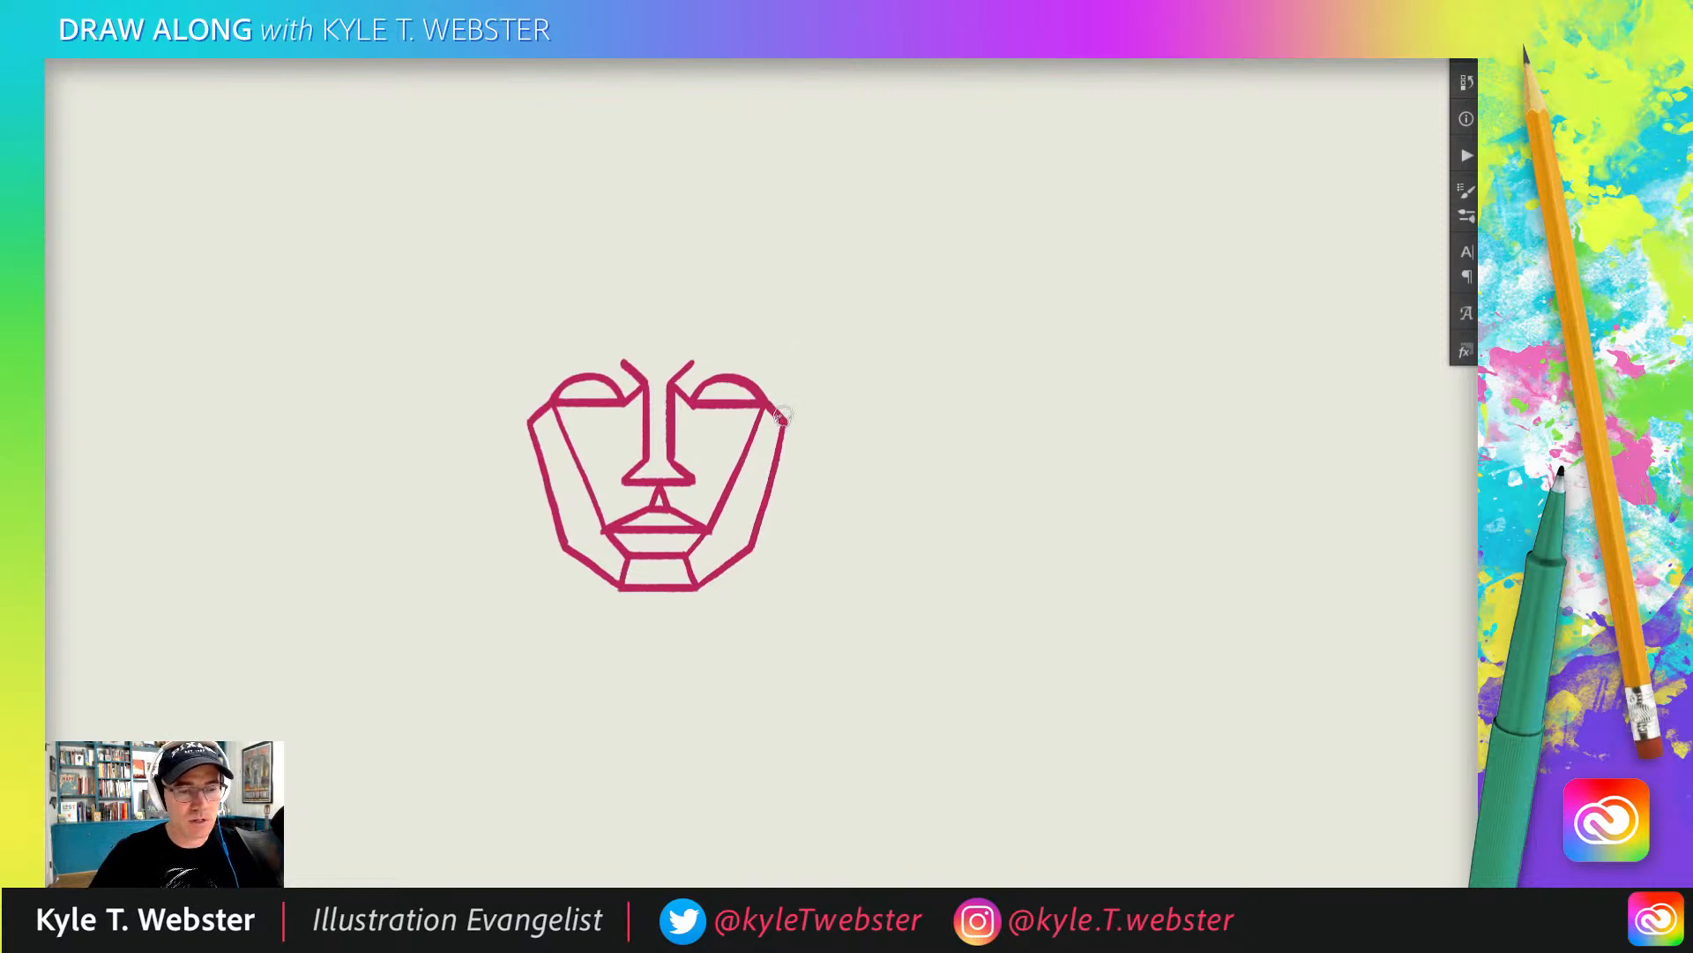
left_click_drag(782, 418, 783, 361)
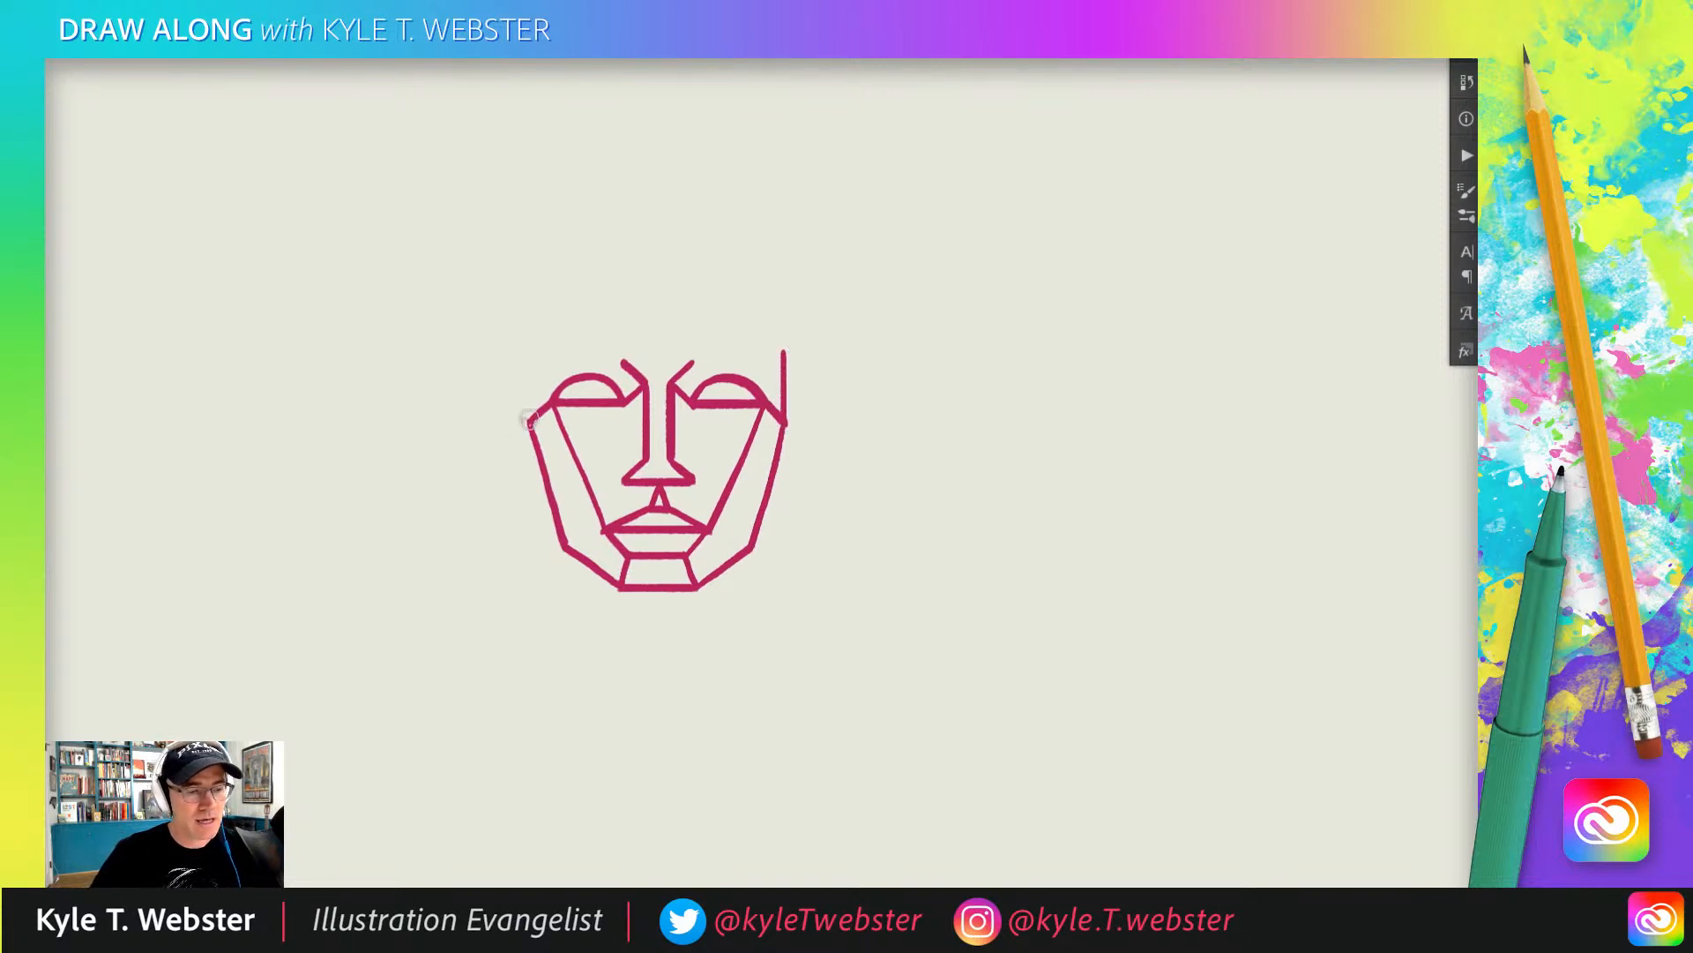
left_click_drag(529, 420, 530, 354)
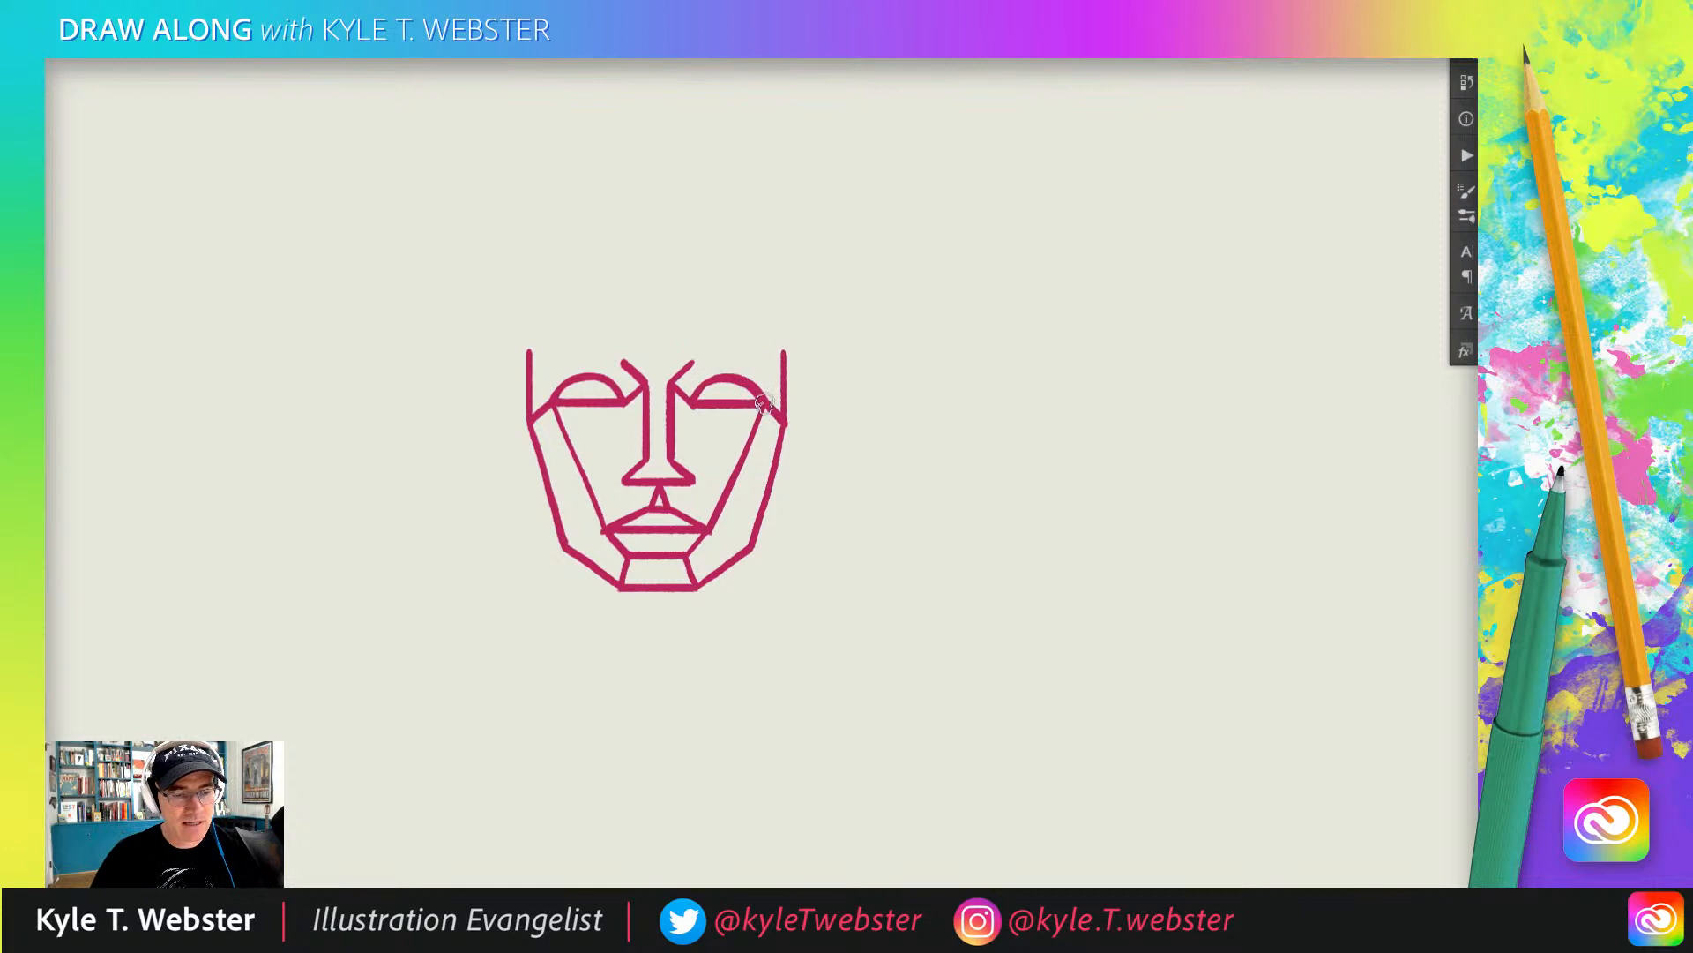
- Draw both eyebrows outward from the nose bridge lines and curve their outer ends down to the temple lines
left_click_drag(691, 361, 745, 350)
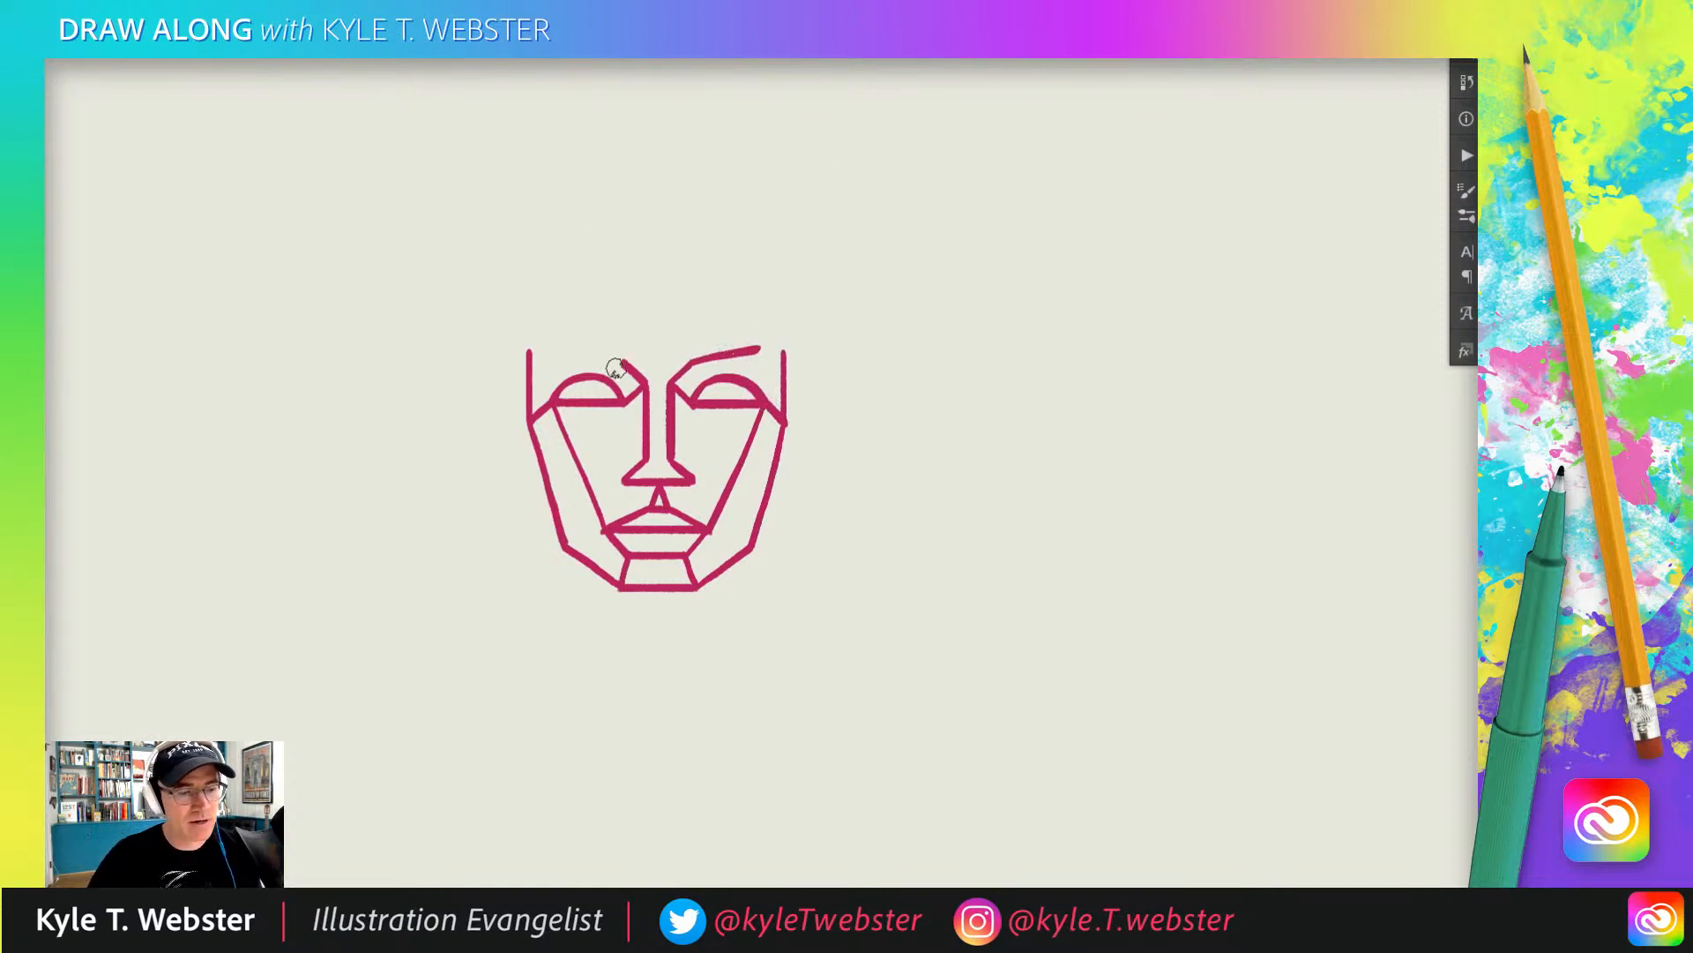
left_click_drag(626, 365, 558, 345)
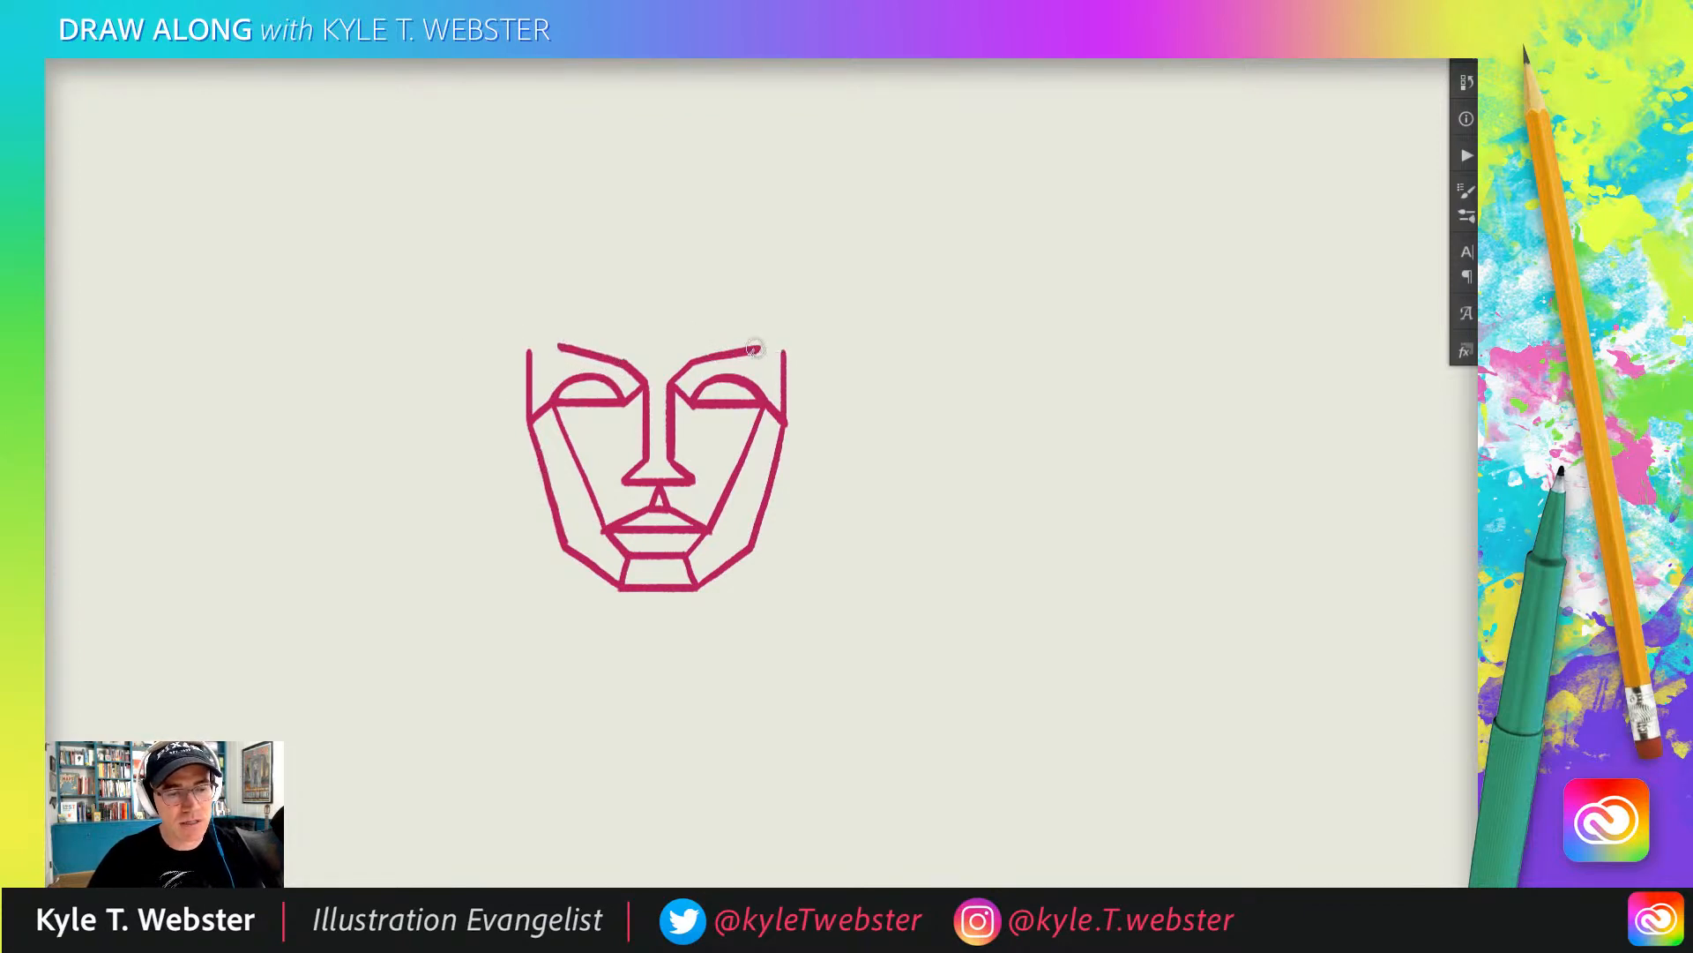
left_click_drag(760, 352, 785, 381)
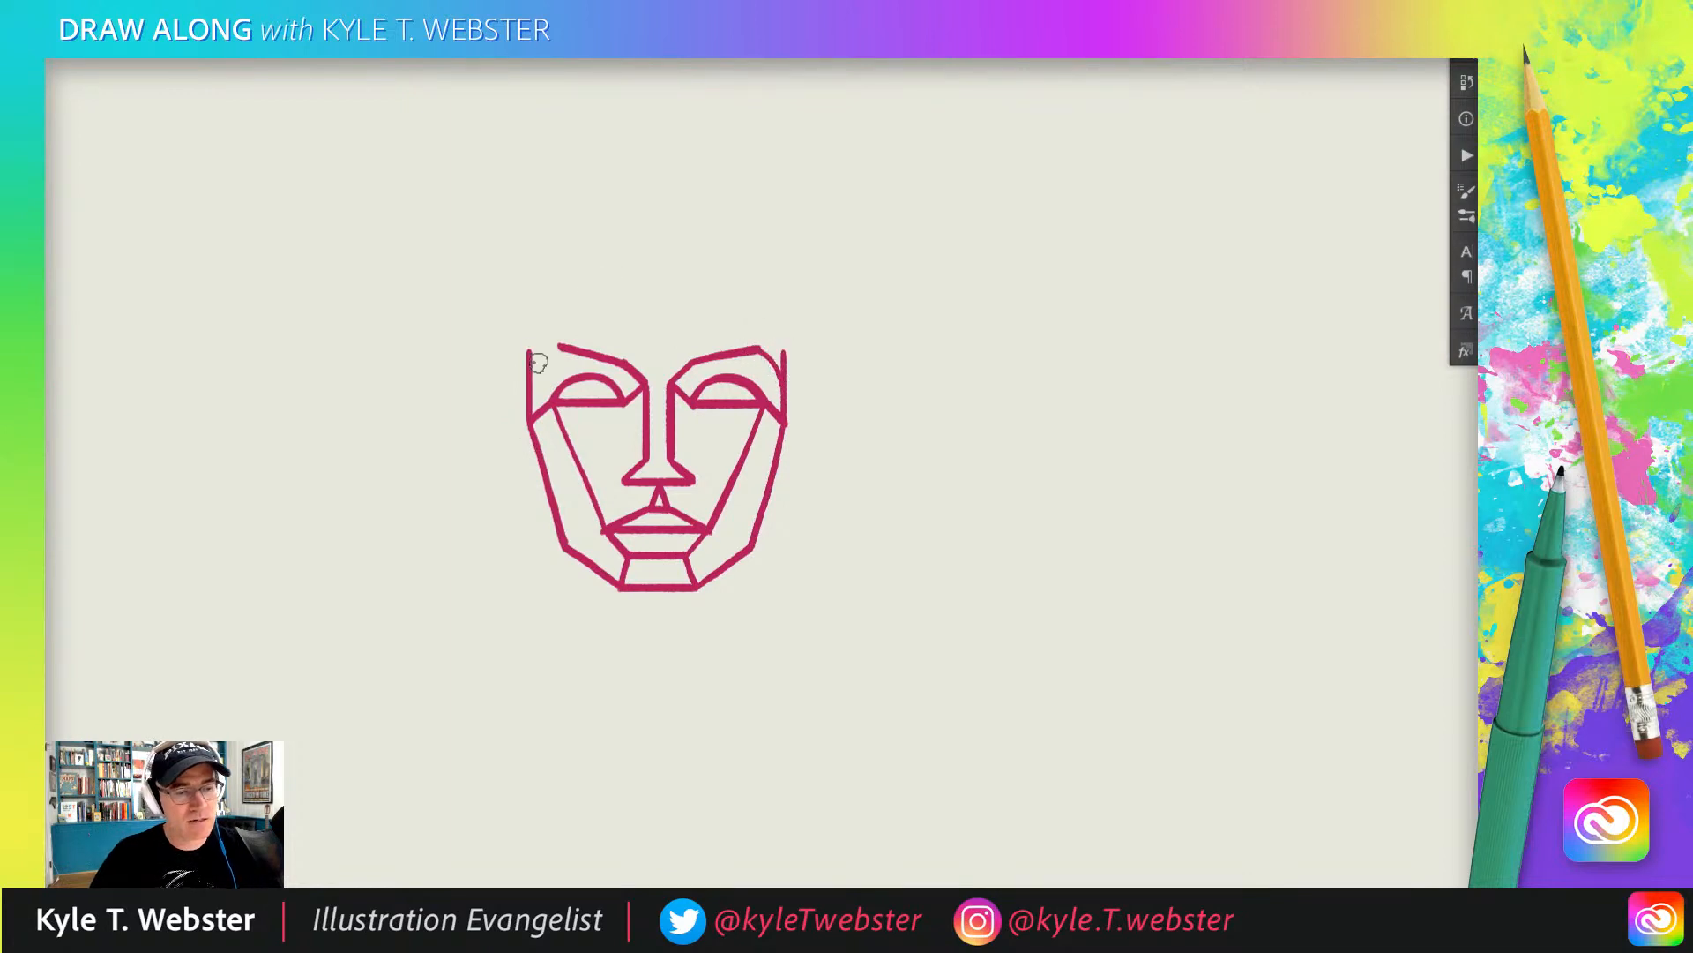
left_click_drag(558, 346, 526, 379)
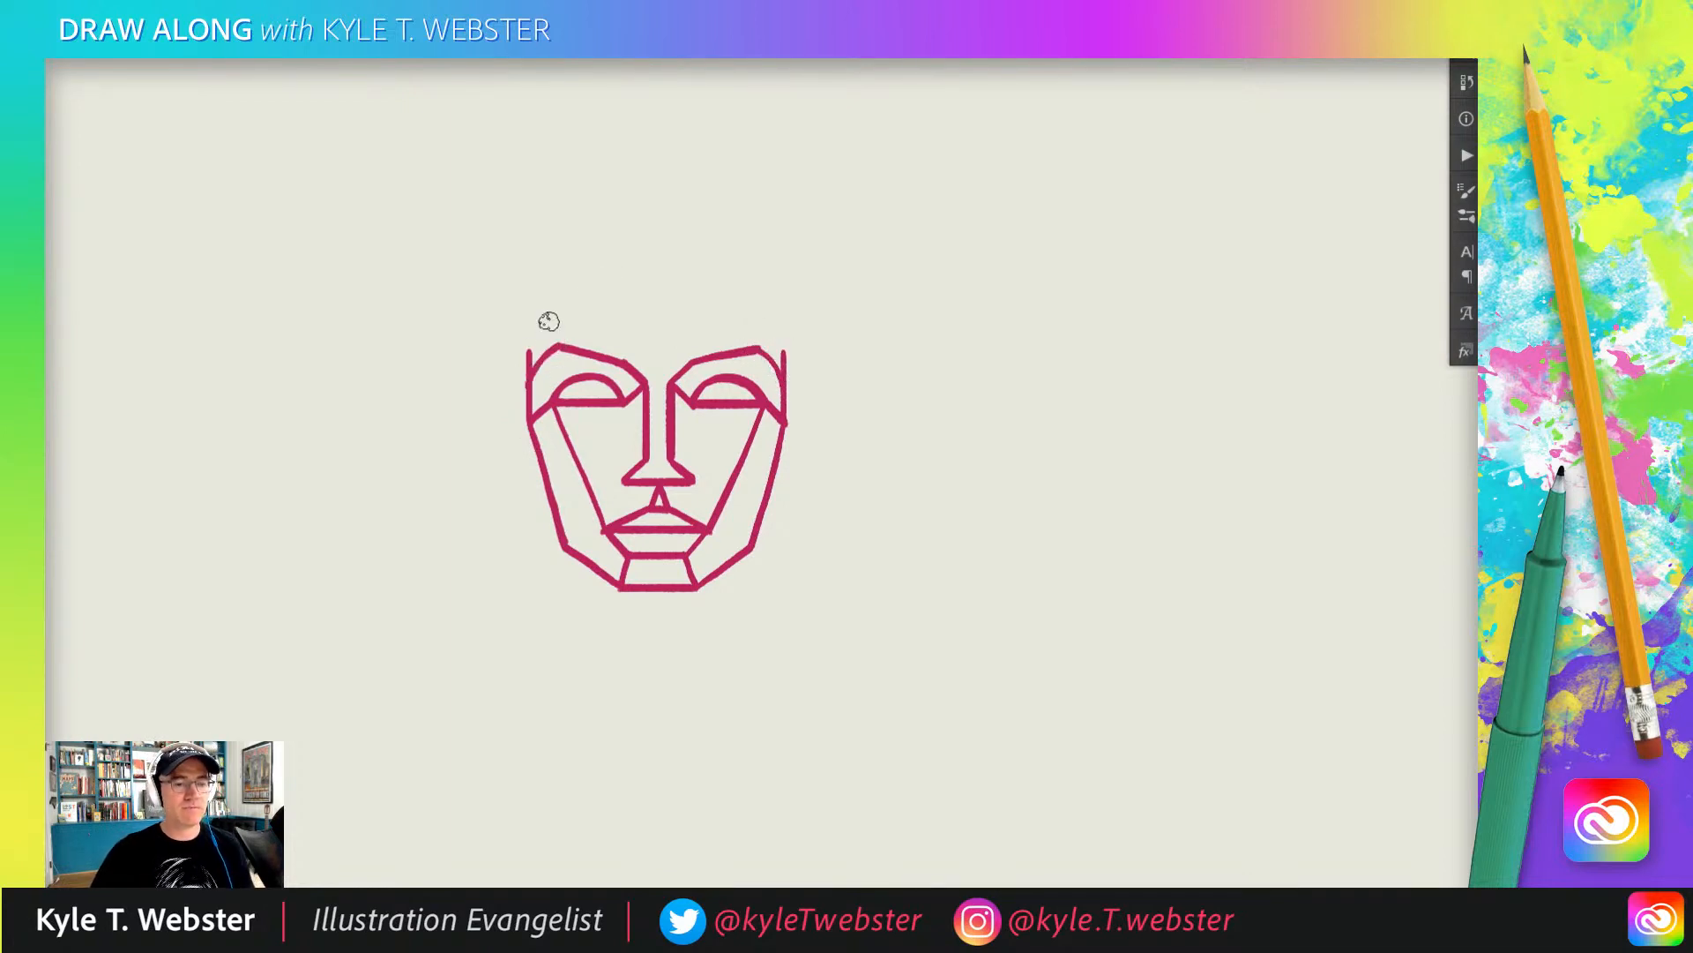
left_click_drag(558, 349, 530, 380)
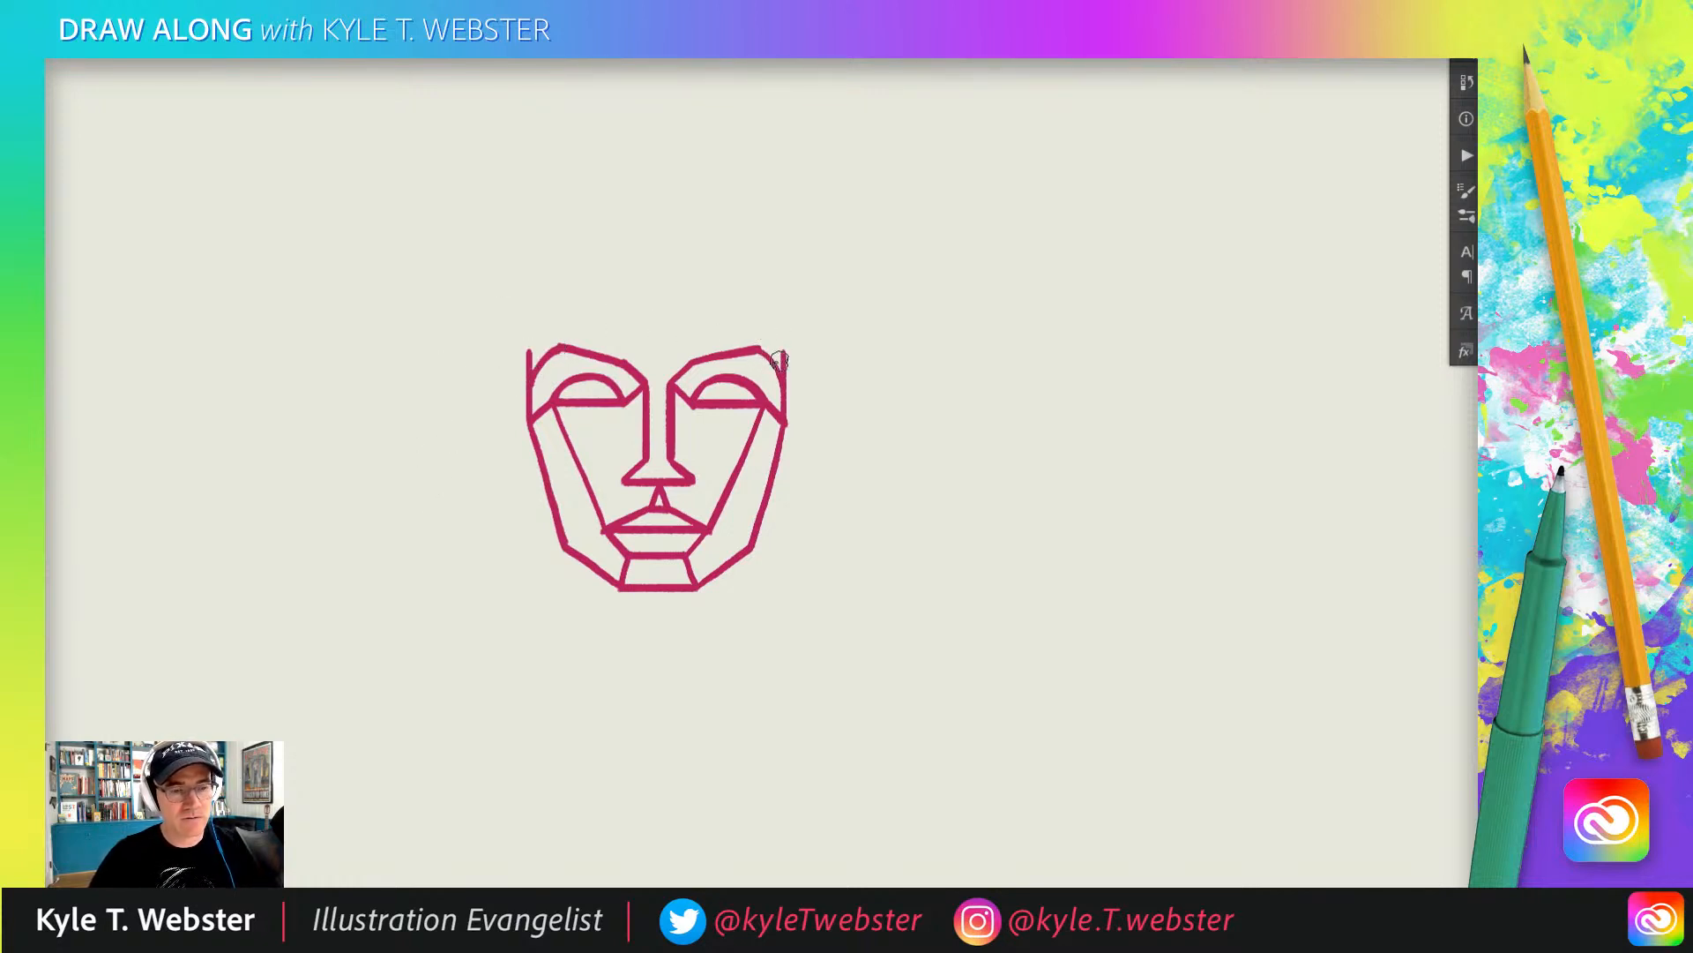
- Close the forehead with a curved corner above each temple and a straight horizontal line joining them
left_click_drag(782, 356, 743, 321)
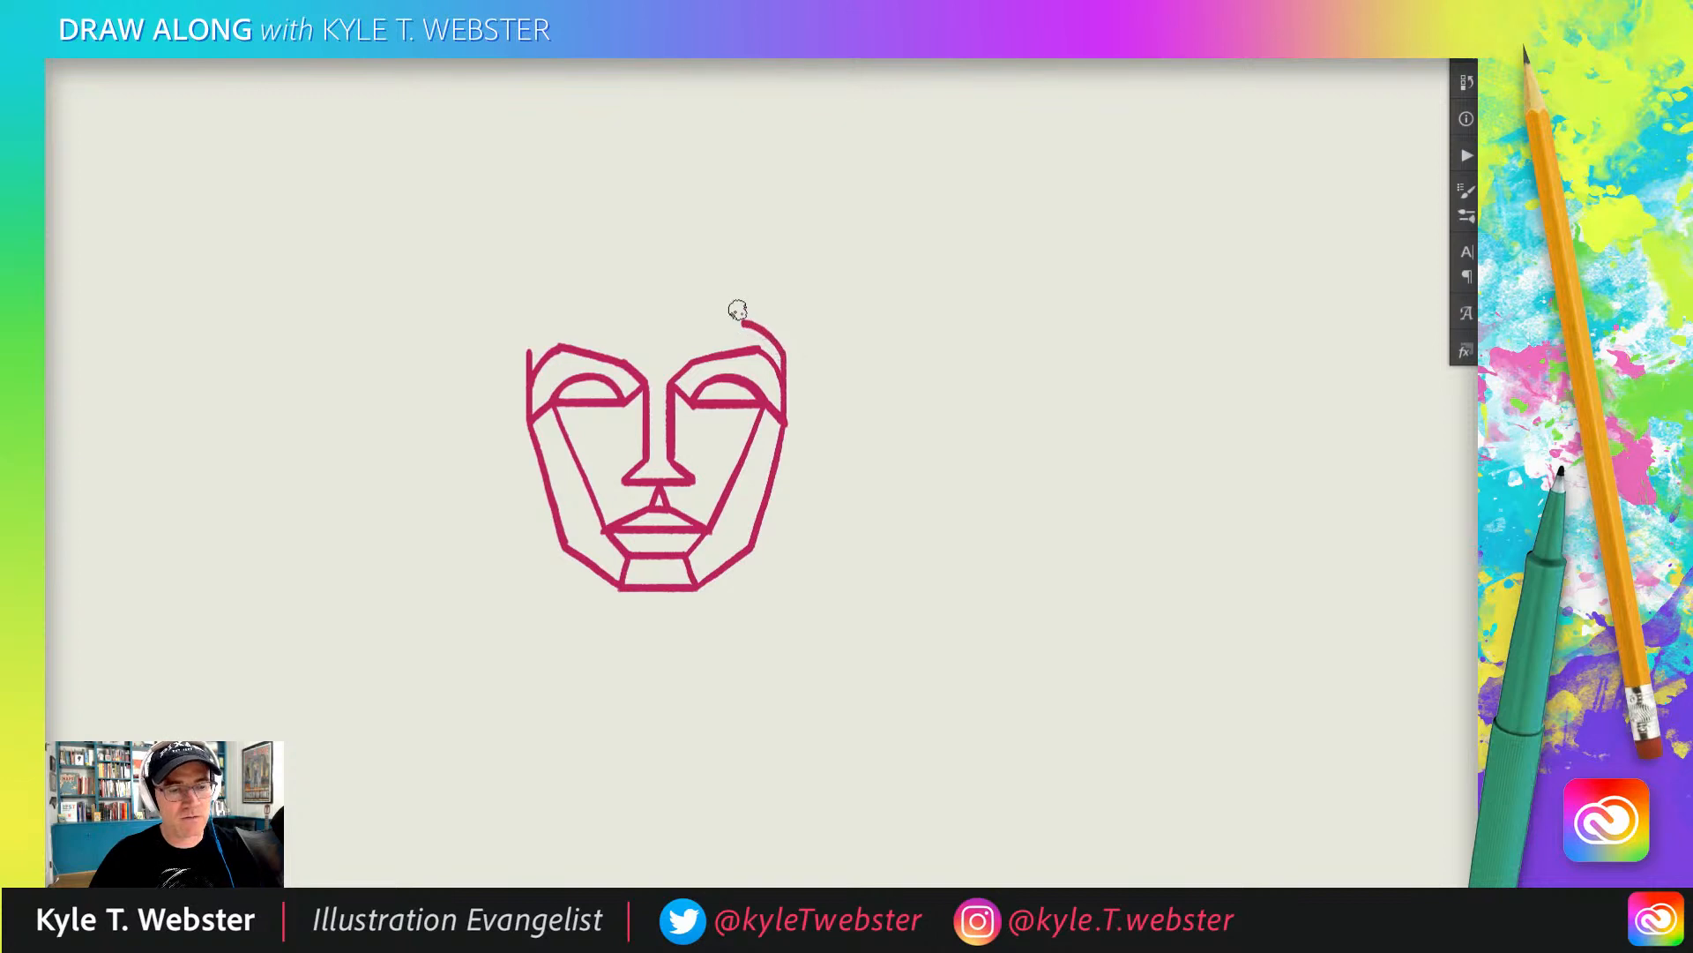
left_click_drag(528, 355, 574, 322)
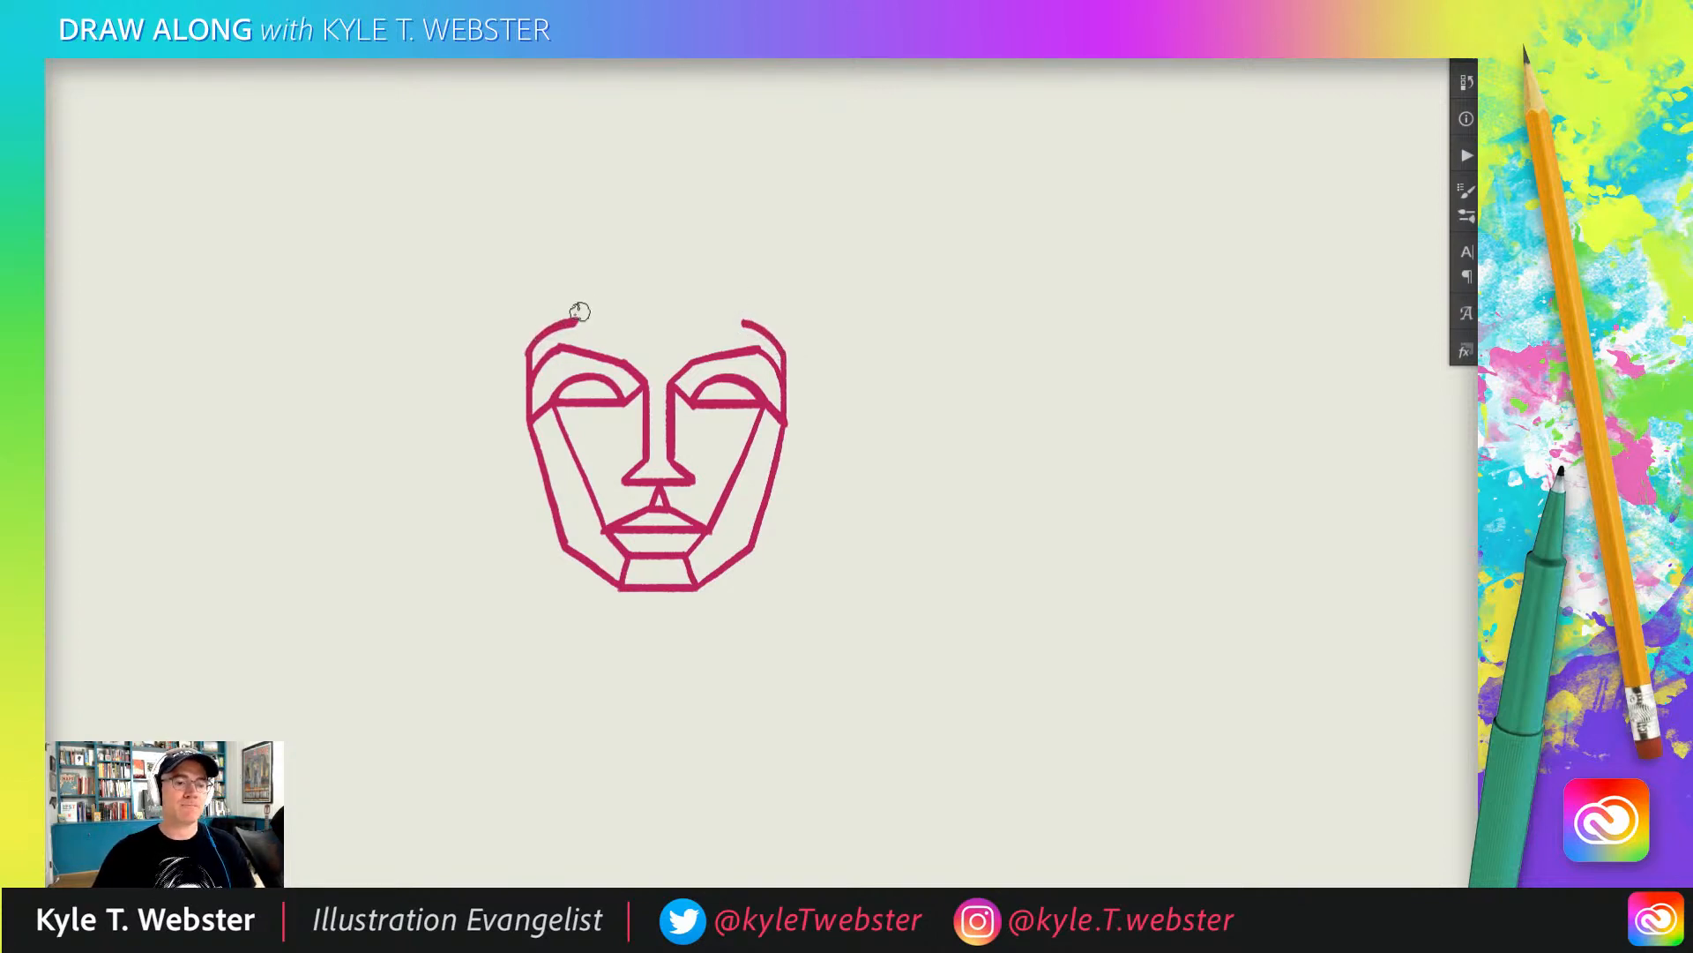
left_click_drag(745, 324, 756, 332)
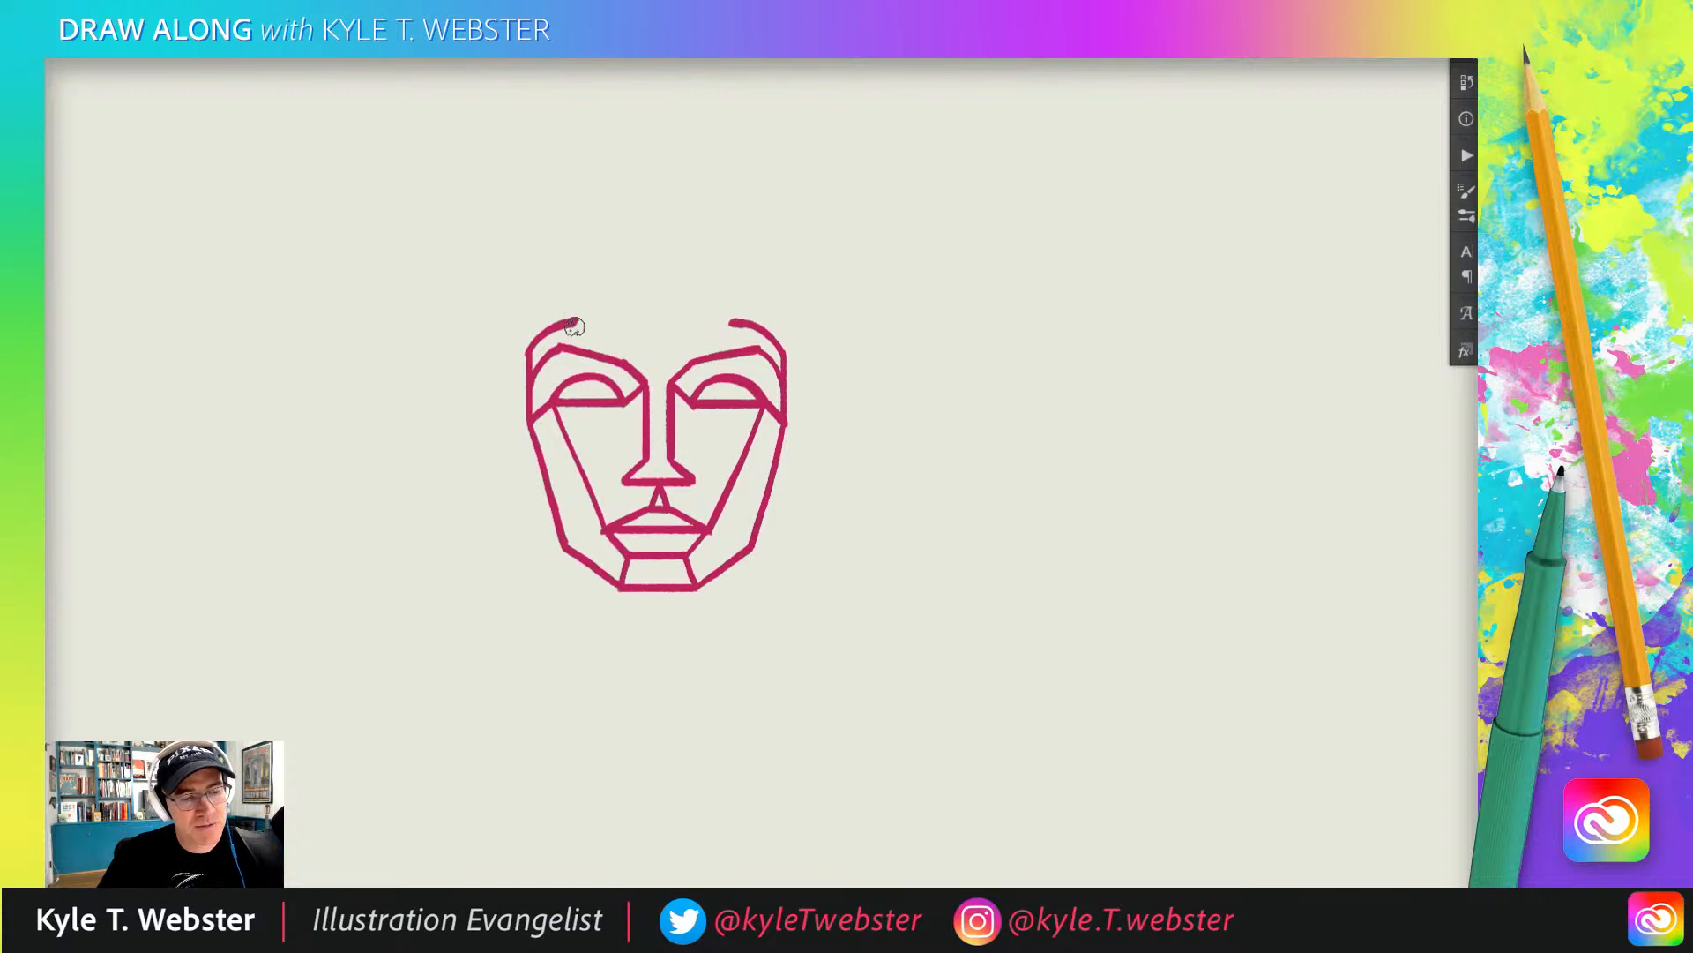
left_click_drag(730, 321, 580, 322)
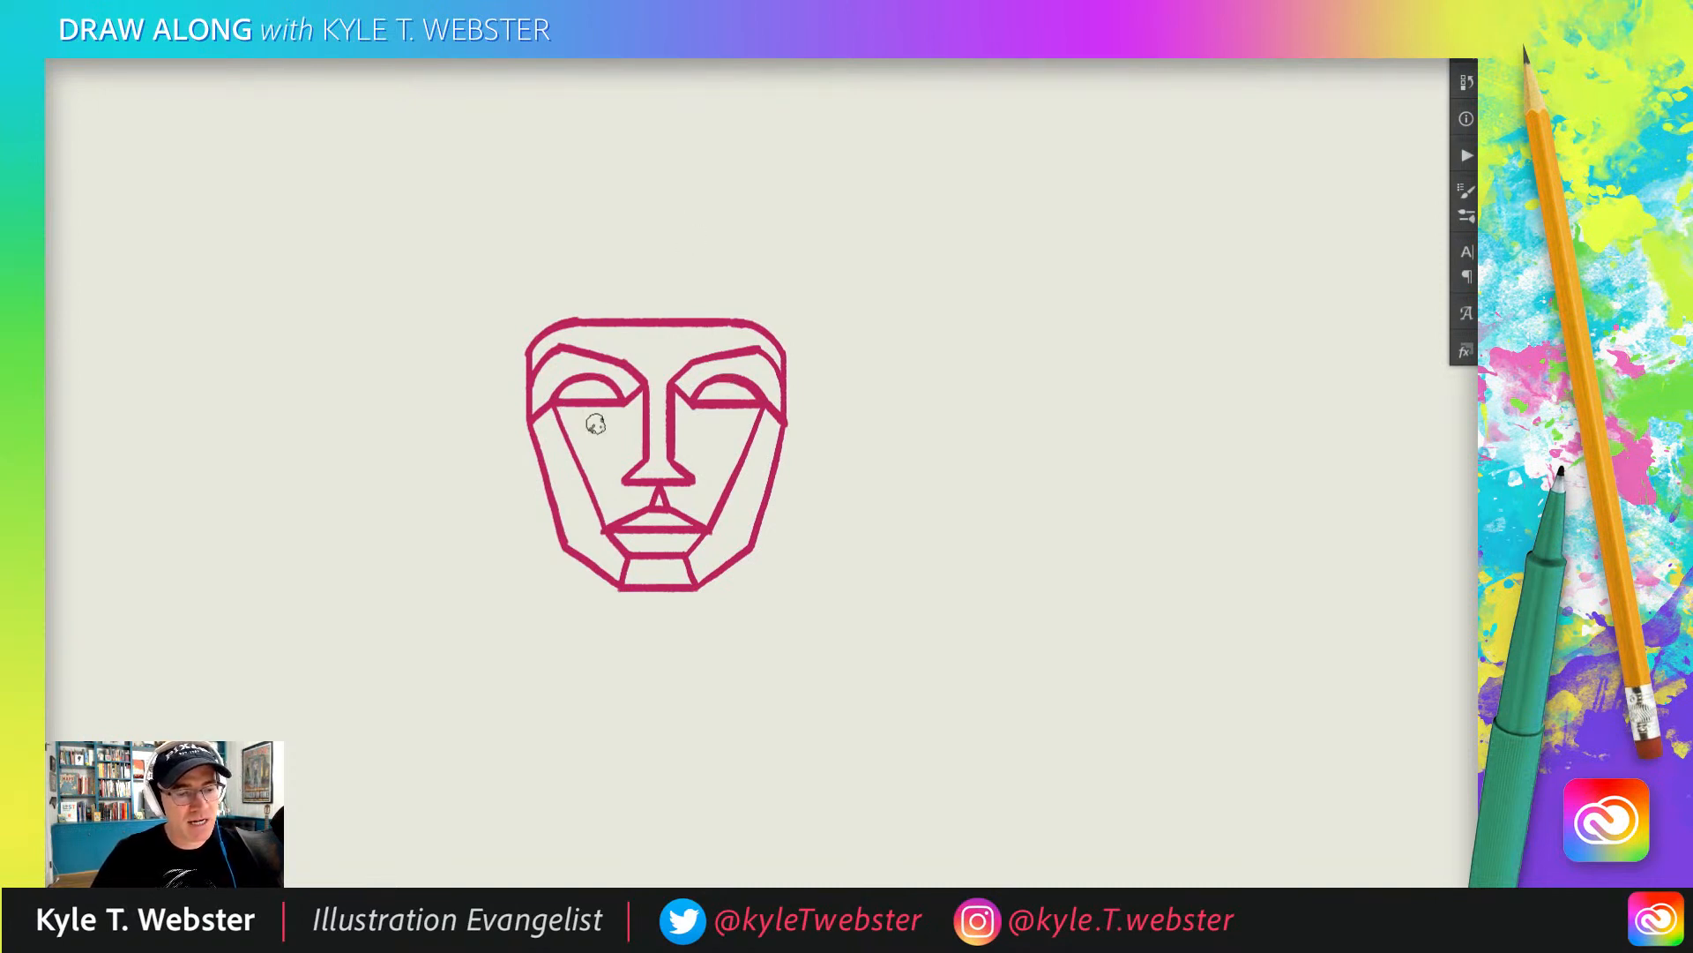
- Draw an iris inside each eye as two short curved lines between the eyelid arc and the horizontal eye line
scroll(593, 423, "up", 2)
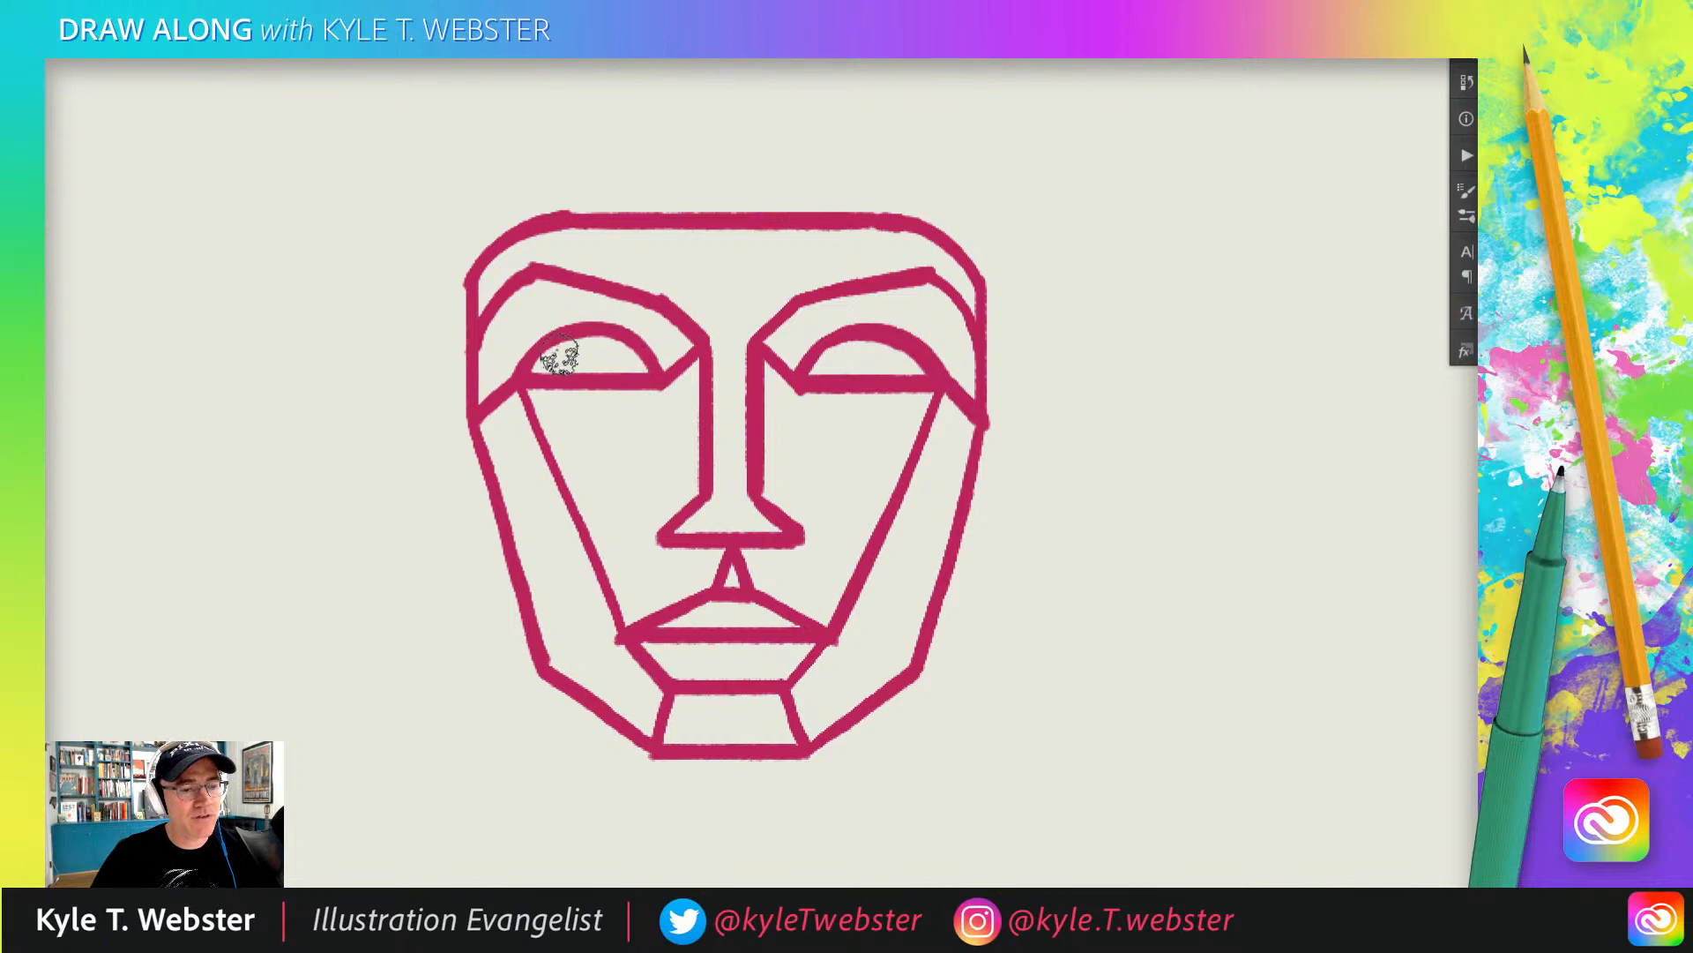
mouse_move(567, 333)
left_mouse_down()
mouse_move(564, 377)
mouse_move(568, 341)
mouse_move(624, 377)
left_mouse_up()
mouse_move(844, 336)
left_mouse_down()
mouse_move(889, 358)
mouse_move(897, 340)
mouse_move(901, 377)
left_mouse_up()
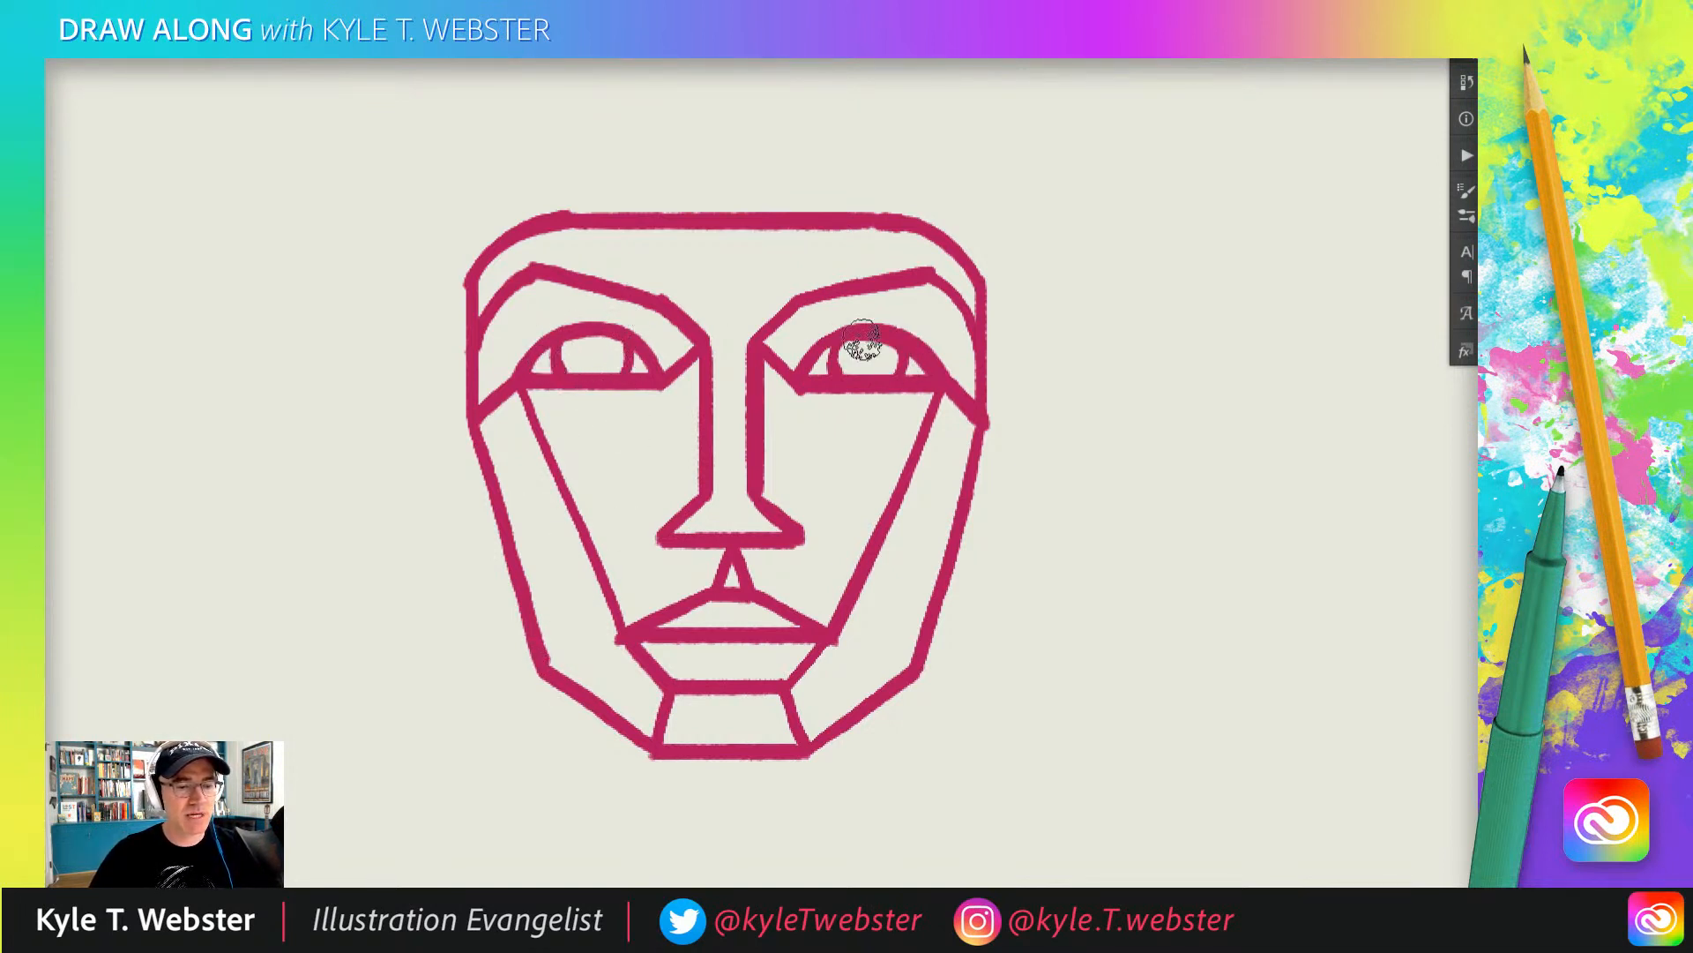
mouse_move(539, 652)
left_mouse_down()
mouse_move(518, 652)
mouse_move(580, 563)
left_mouse_up()
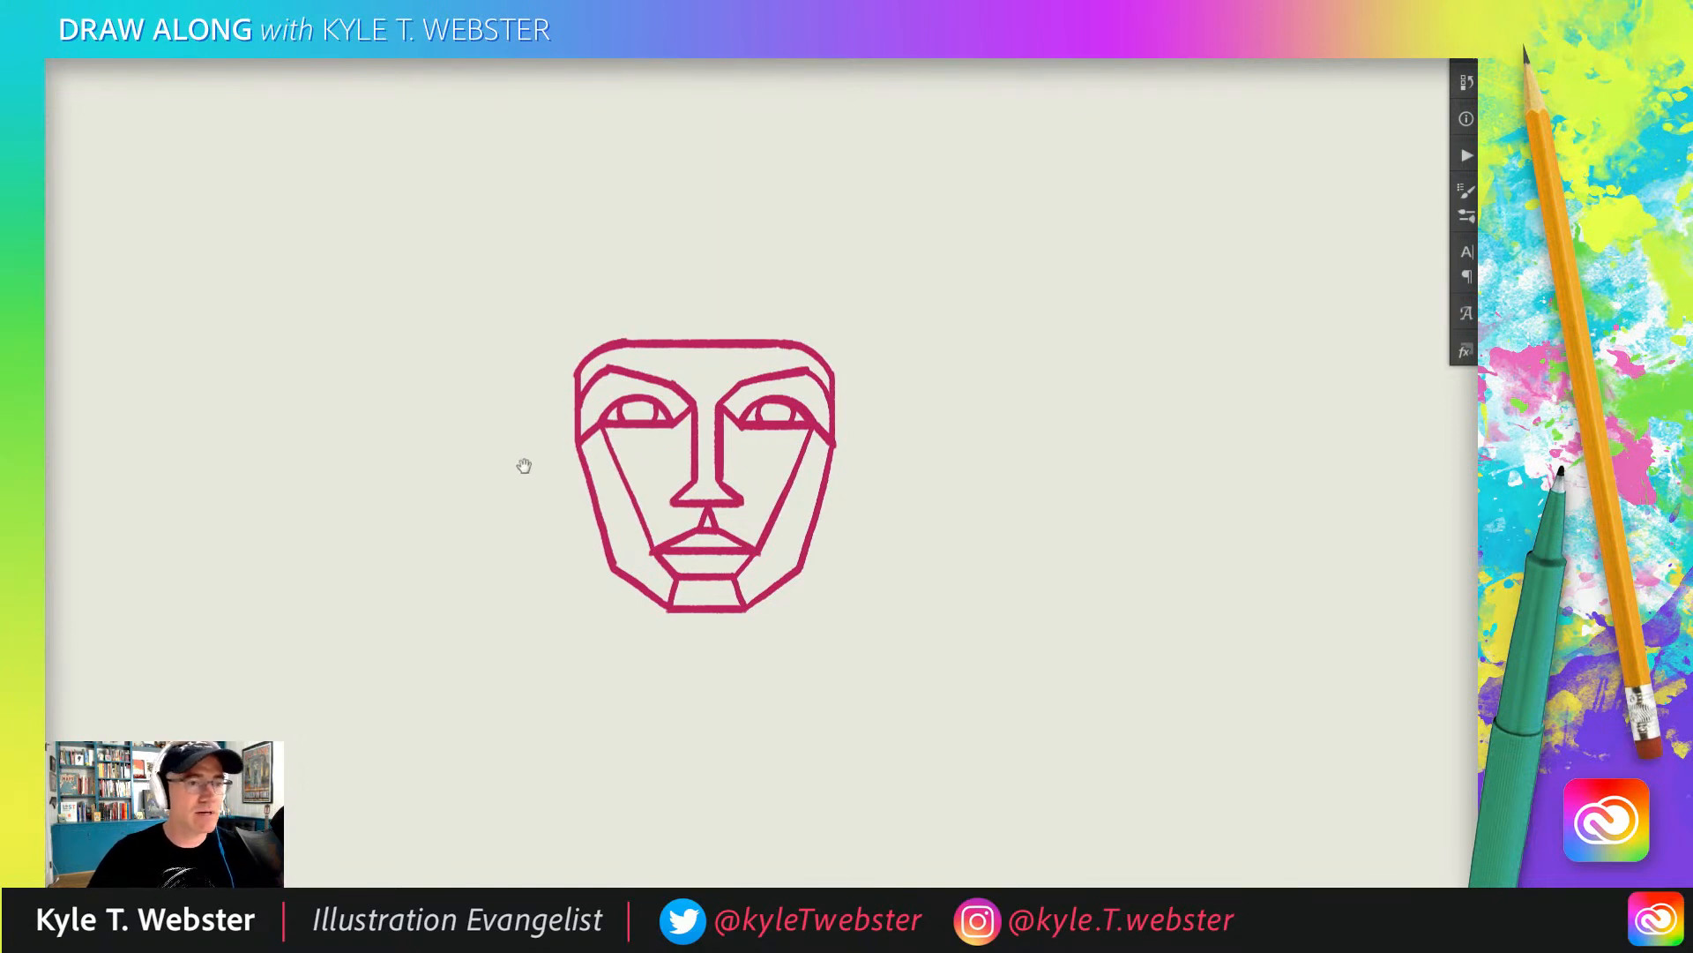
- Draw a small barrel-shaped figure with flat ends just above the forehead line, slightly off the face's centre
left_click_drag(521, 465, 564, 469)
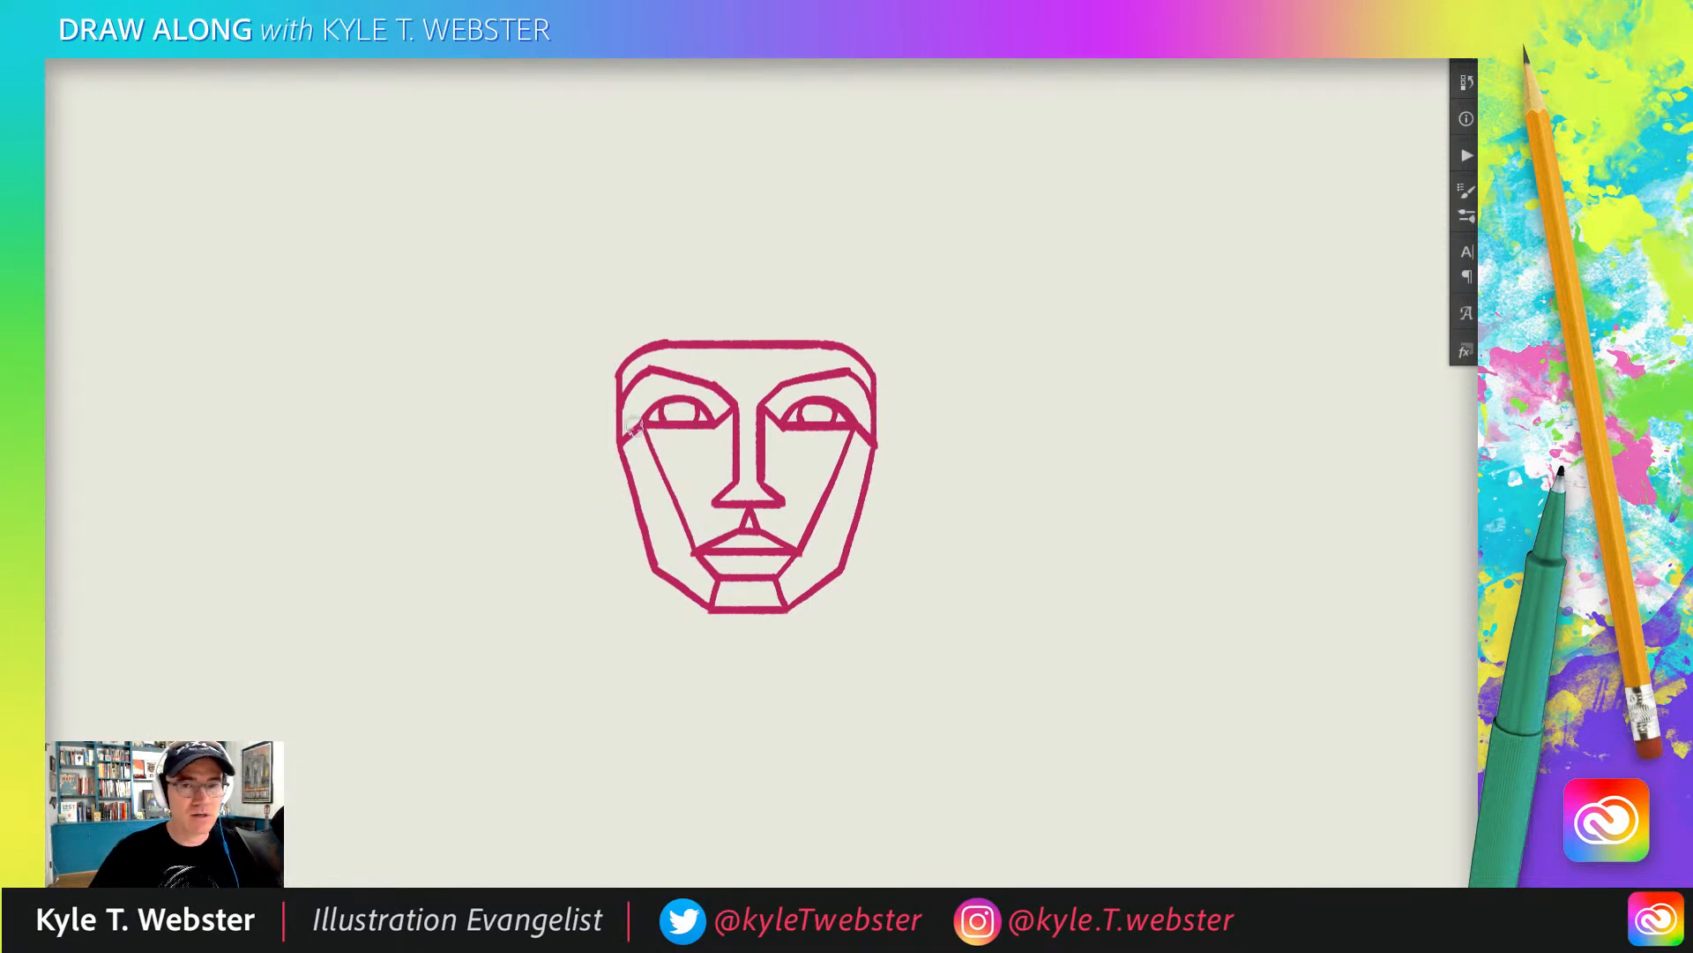
left_click_drag(633, 467, 641, 535)
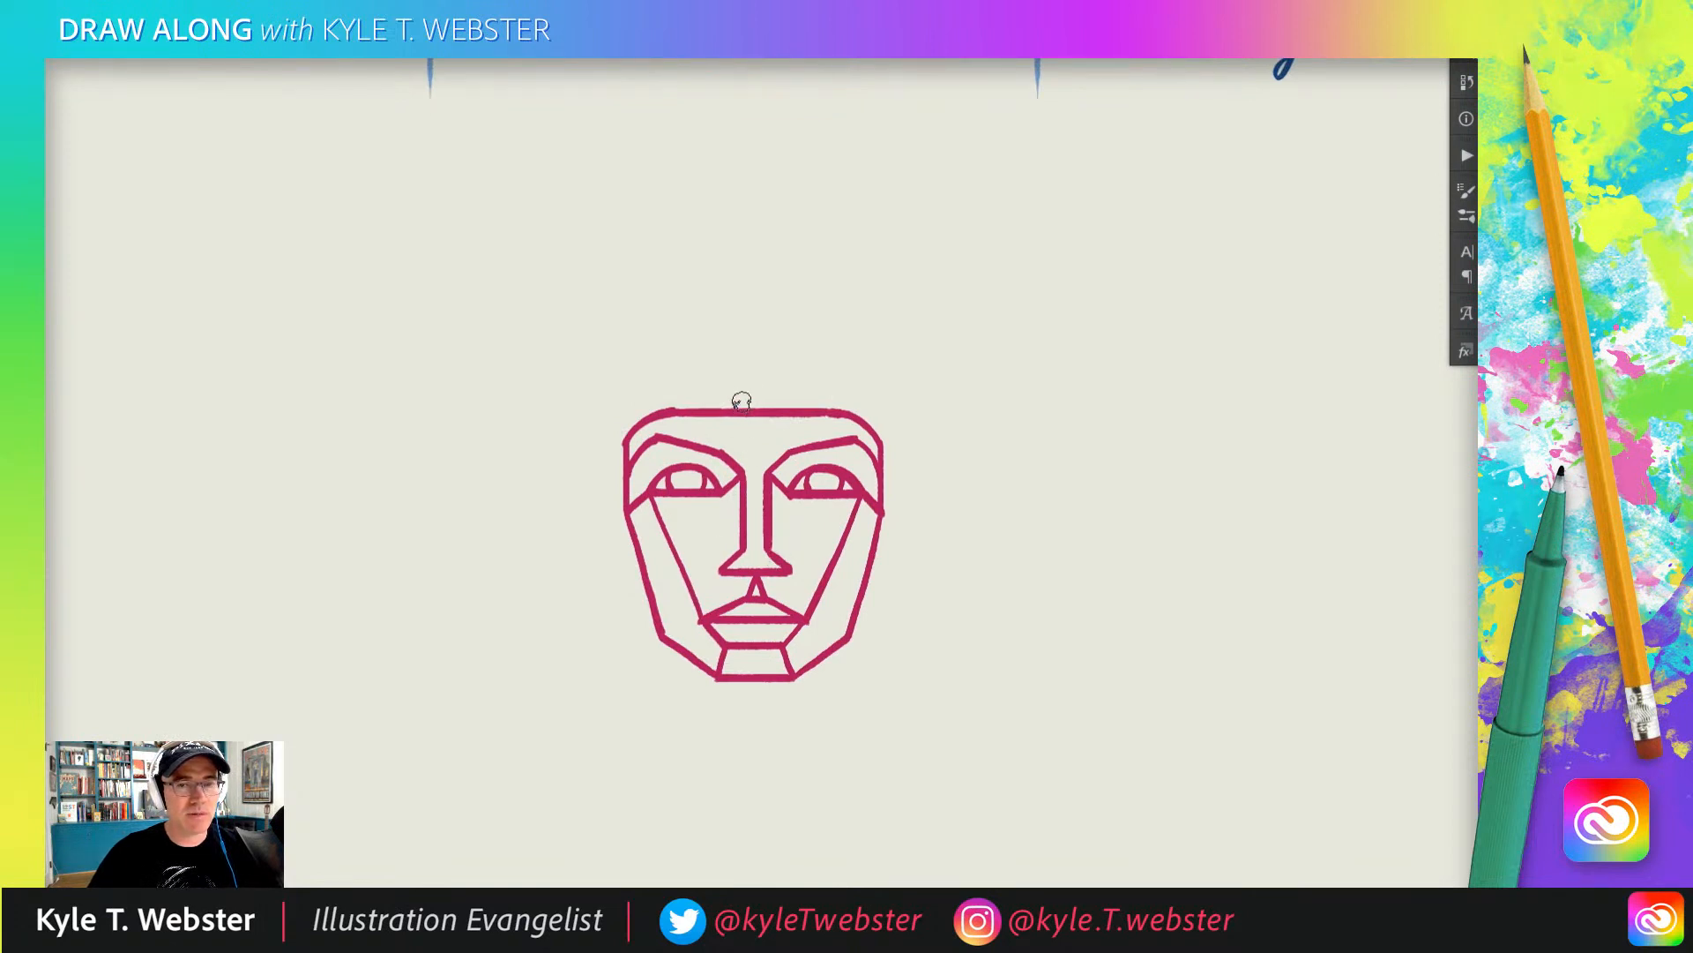
mouse_move(744, 389)
left_mouse_down()
mouse_move(711, 381)
mouse_move(745, 333)
mouse_move(744, 298)
left_mouse_up()
mouse_move(702, 393)
left_mouse_down()
mouse_move(704, 303)
mouse_move(704, 395)
left_mouse_up()
key("ctrl+z")
left_click_drag(744, 299, 704, 295)
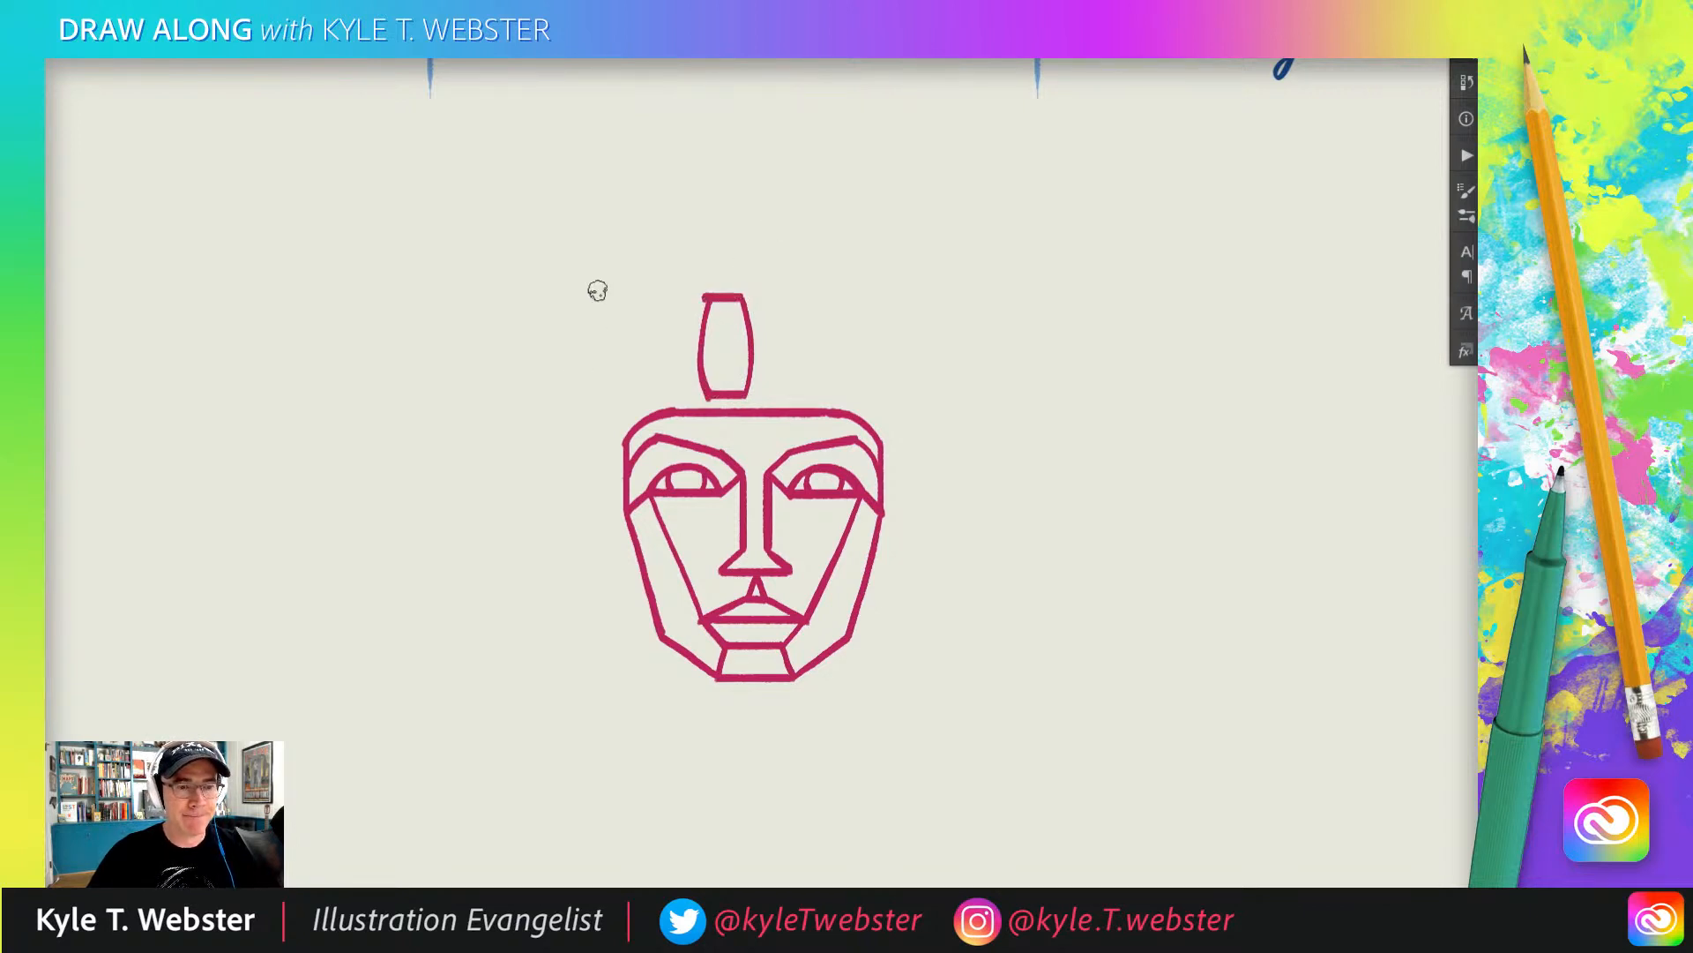
- Draw a taller, narrow bottle-shaped figure with angled shoulders and a short neck beside the barrel shape
mouse_move(766, 318)
left_mouse_down()
mouse_move(770, 392)
mouse_move(800, 394)
mouse_move(806, 322)
left_mouse_up()
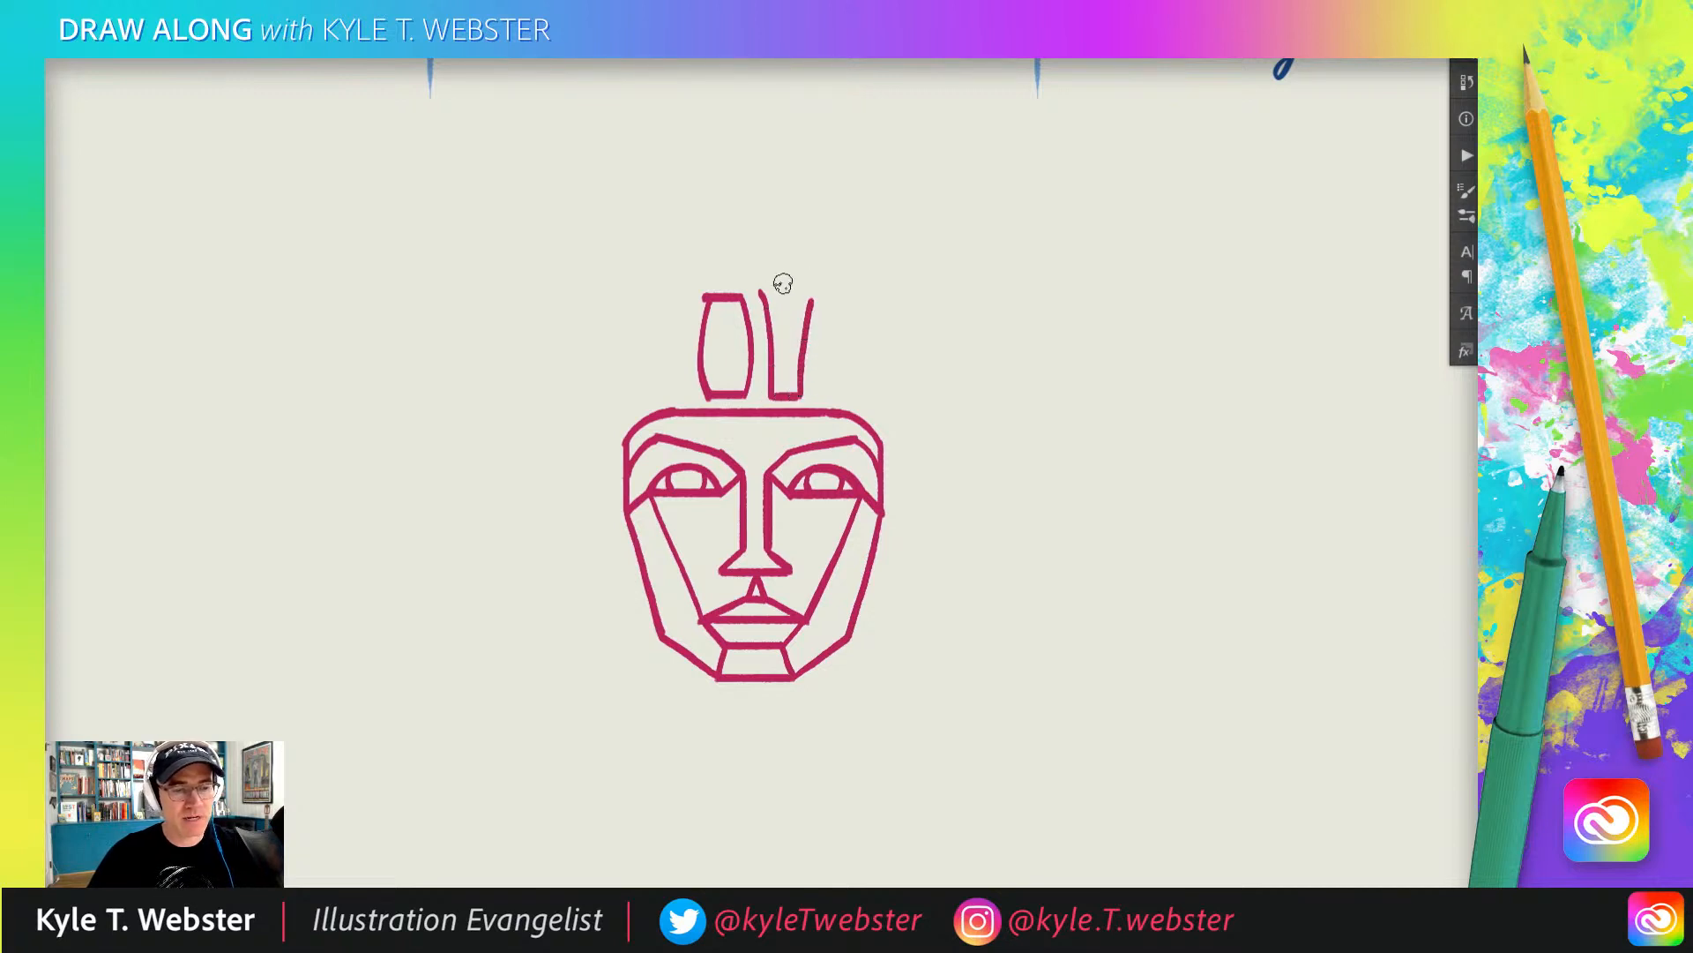
key("ctrl+z")
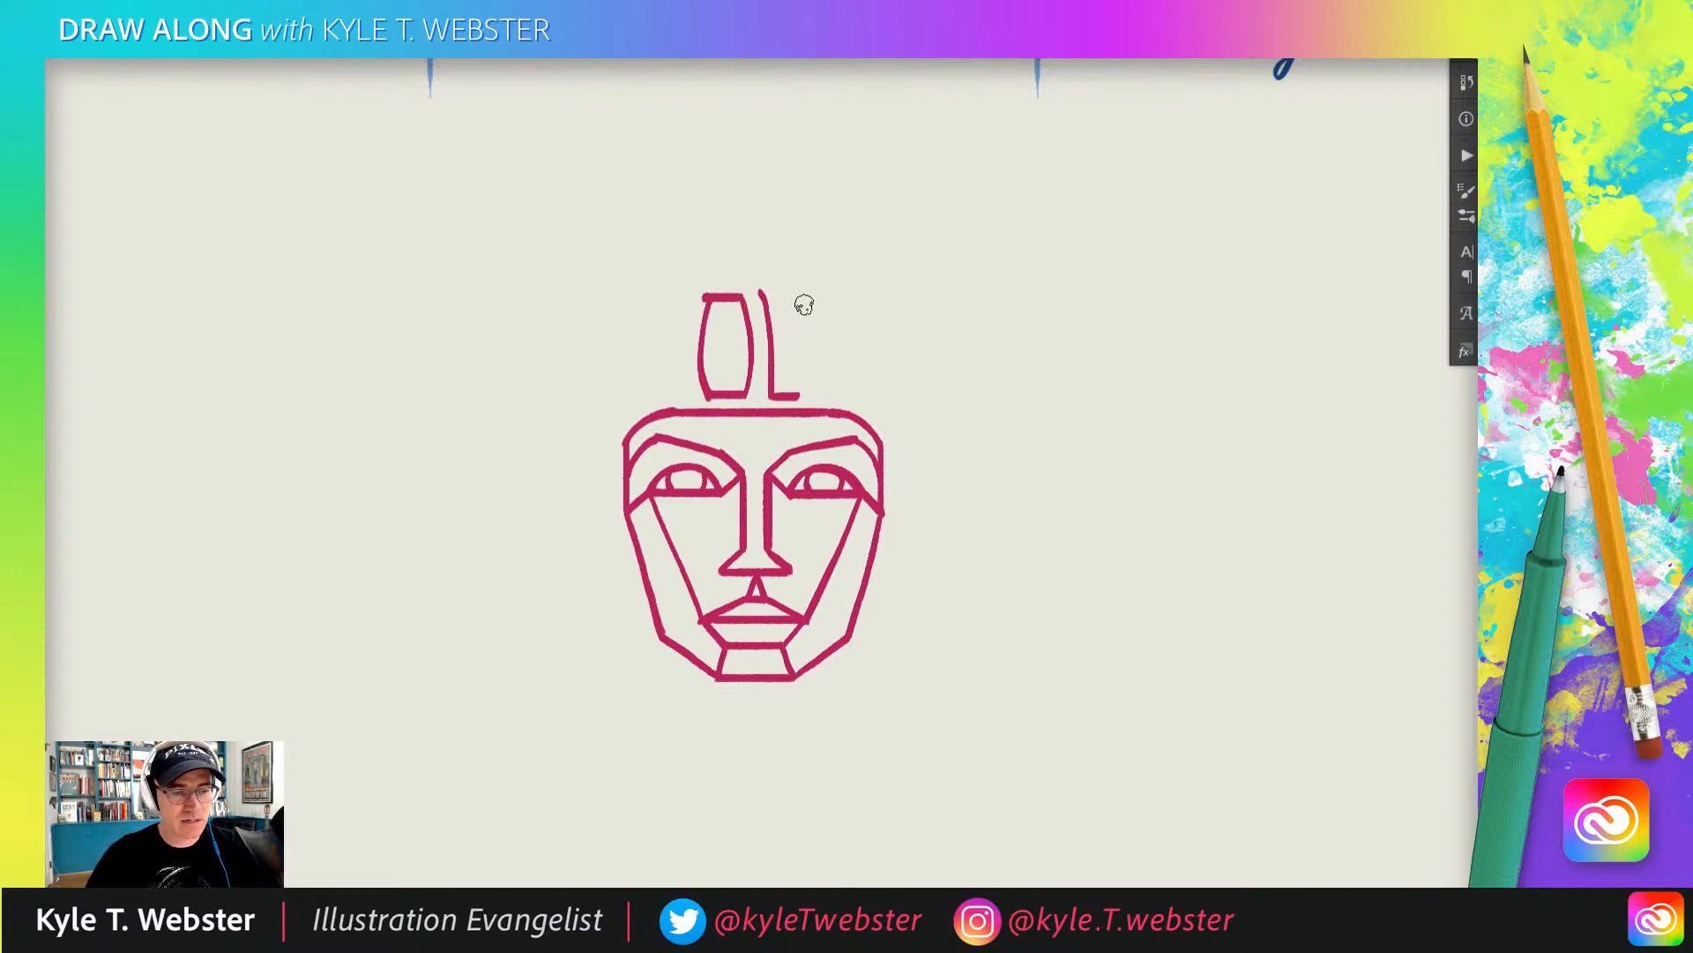
left_click_drag(811, 289, 798, 395)
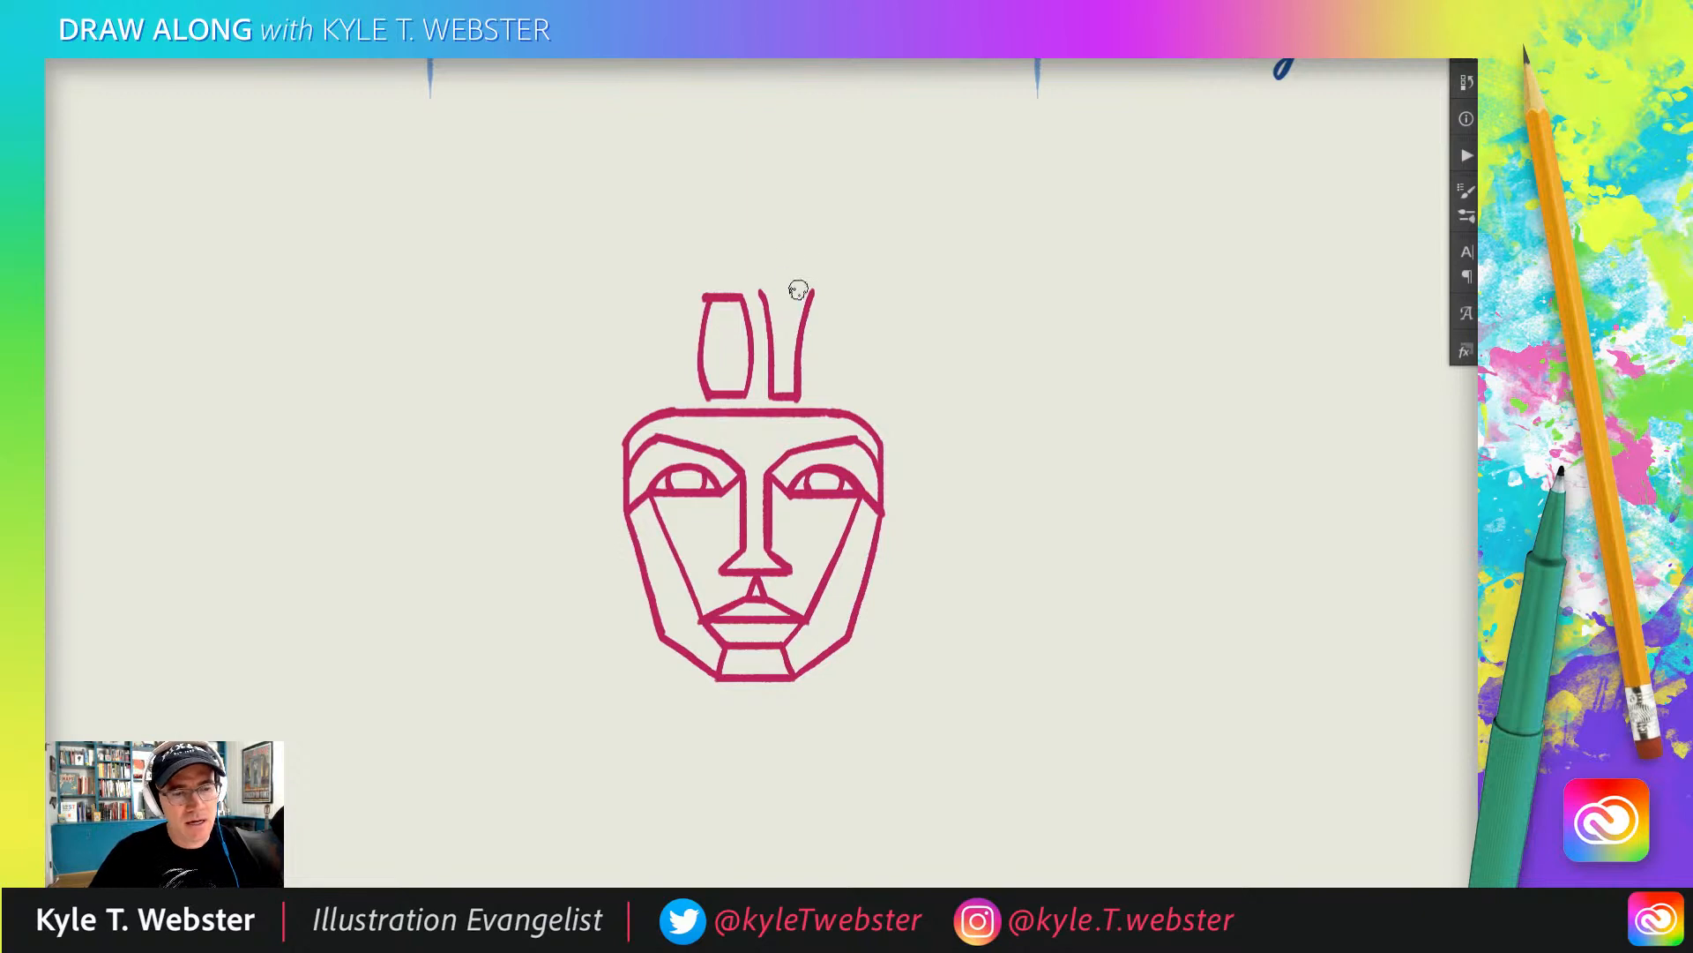
mouse_move(812, 291)
left_mouse_down()
mouse_move(759, 288)
mouse_move(777, 260)
mouse_move(798, 271)
mouse_move(773, 247)
left_mouse_up()
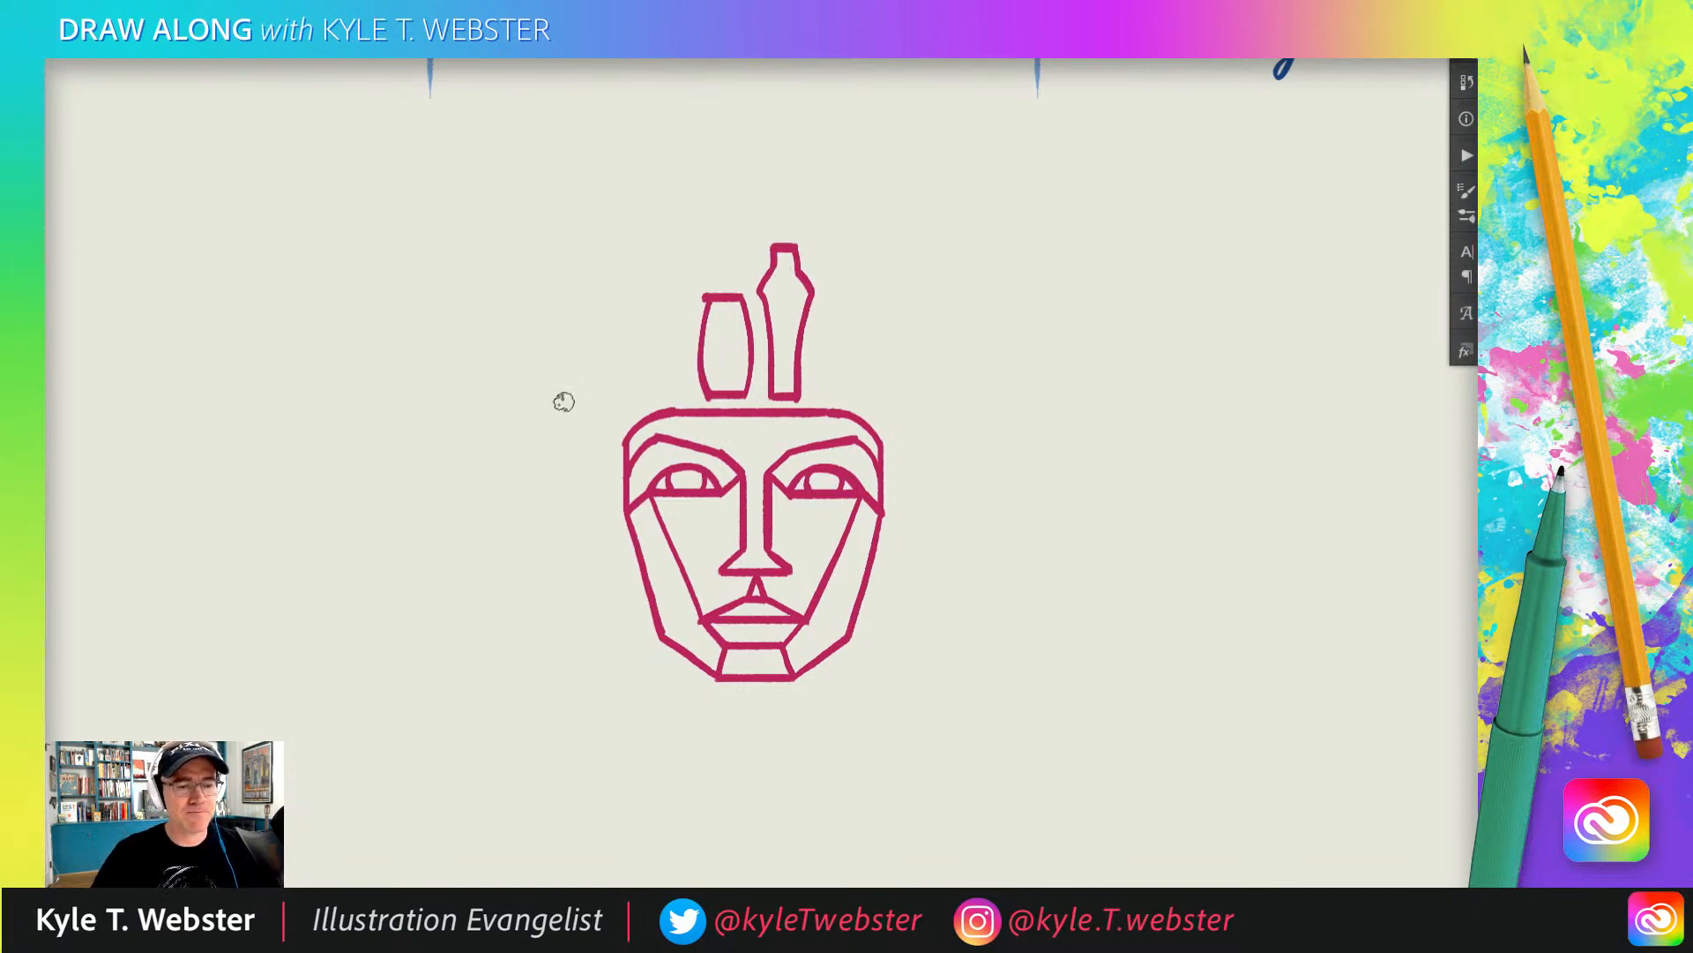
- Add two dot eyes and a small V-shaped beak to each of the two figures above the forehead
left_click(737, 313)
left_click(715, 314)
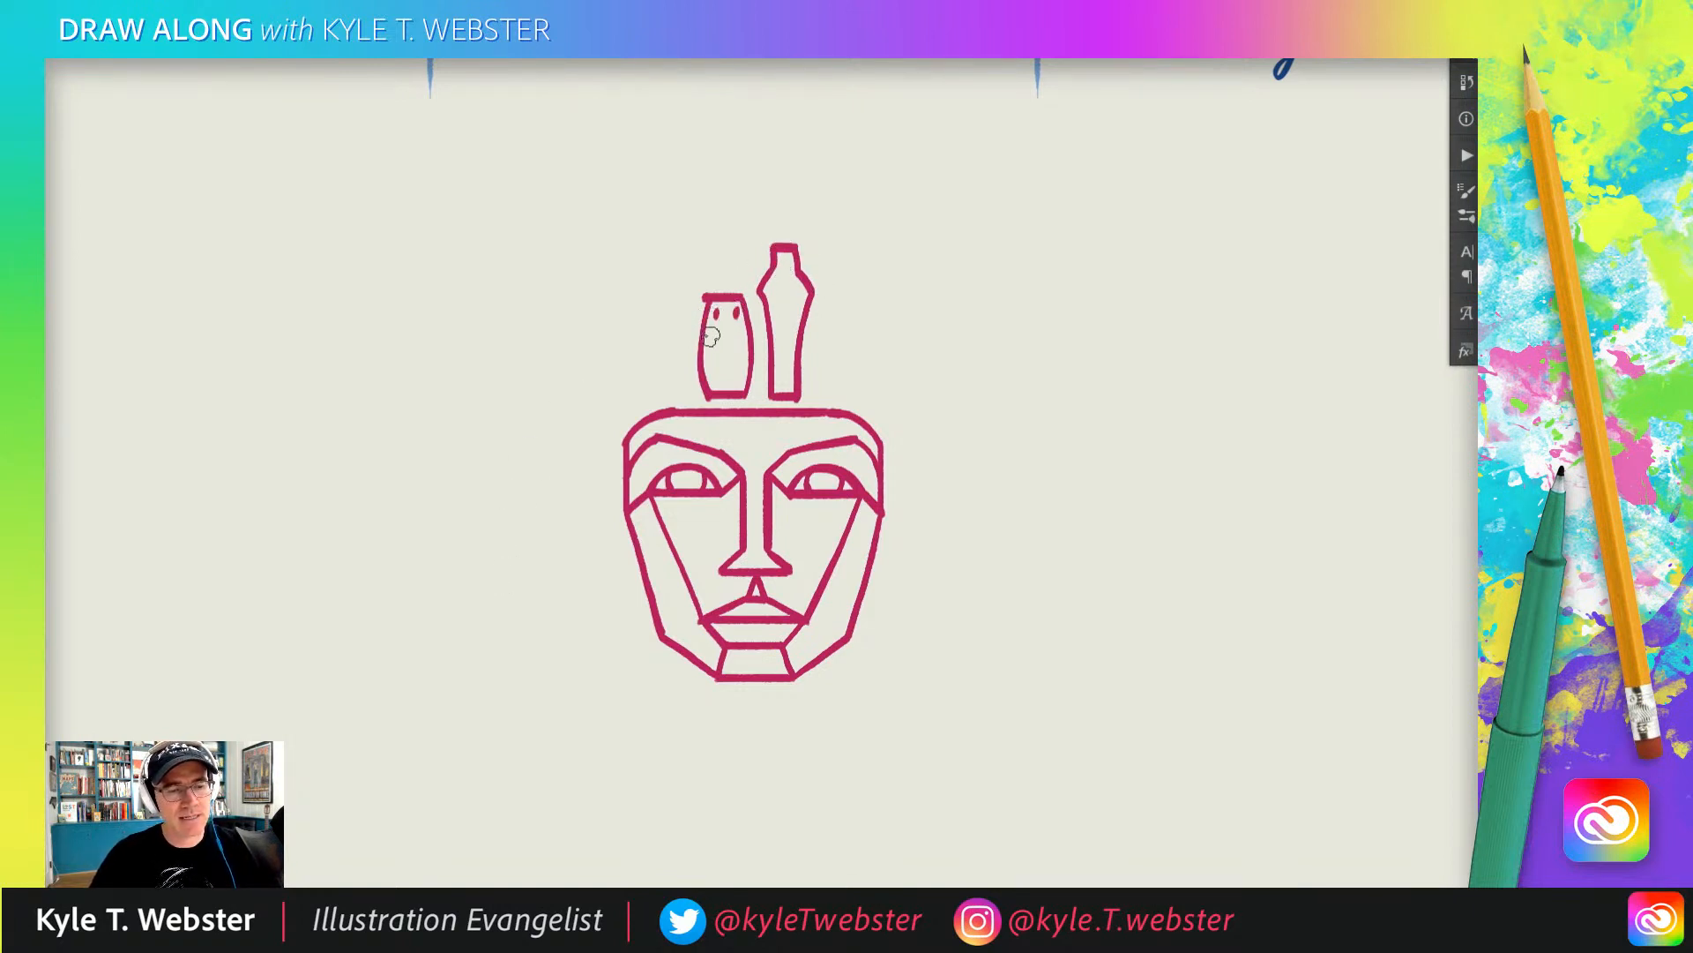
left_click_drag(730, 329, 719, 327)
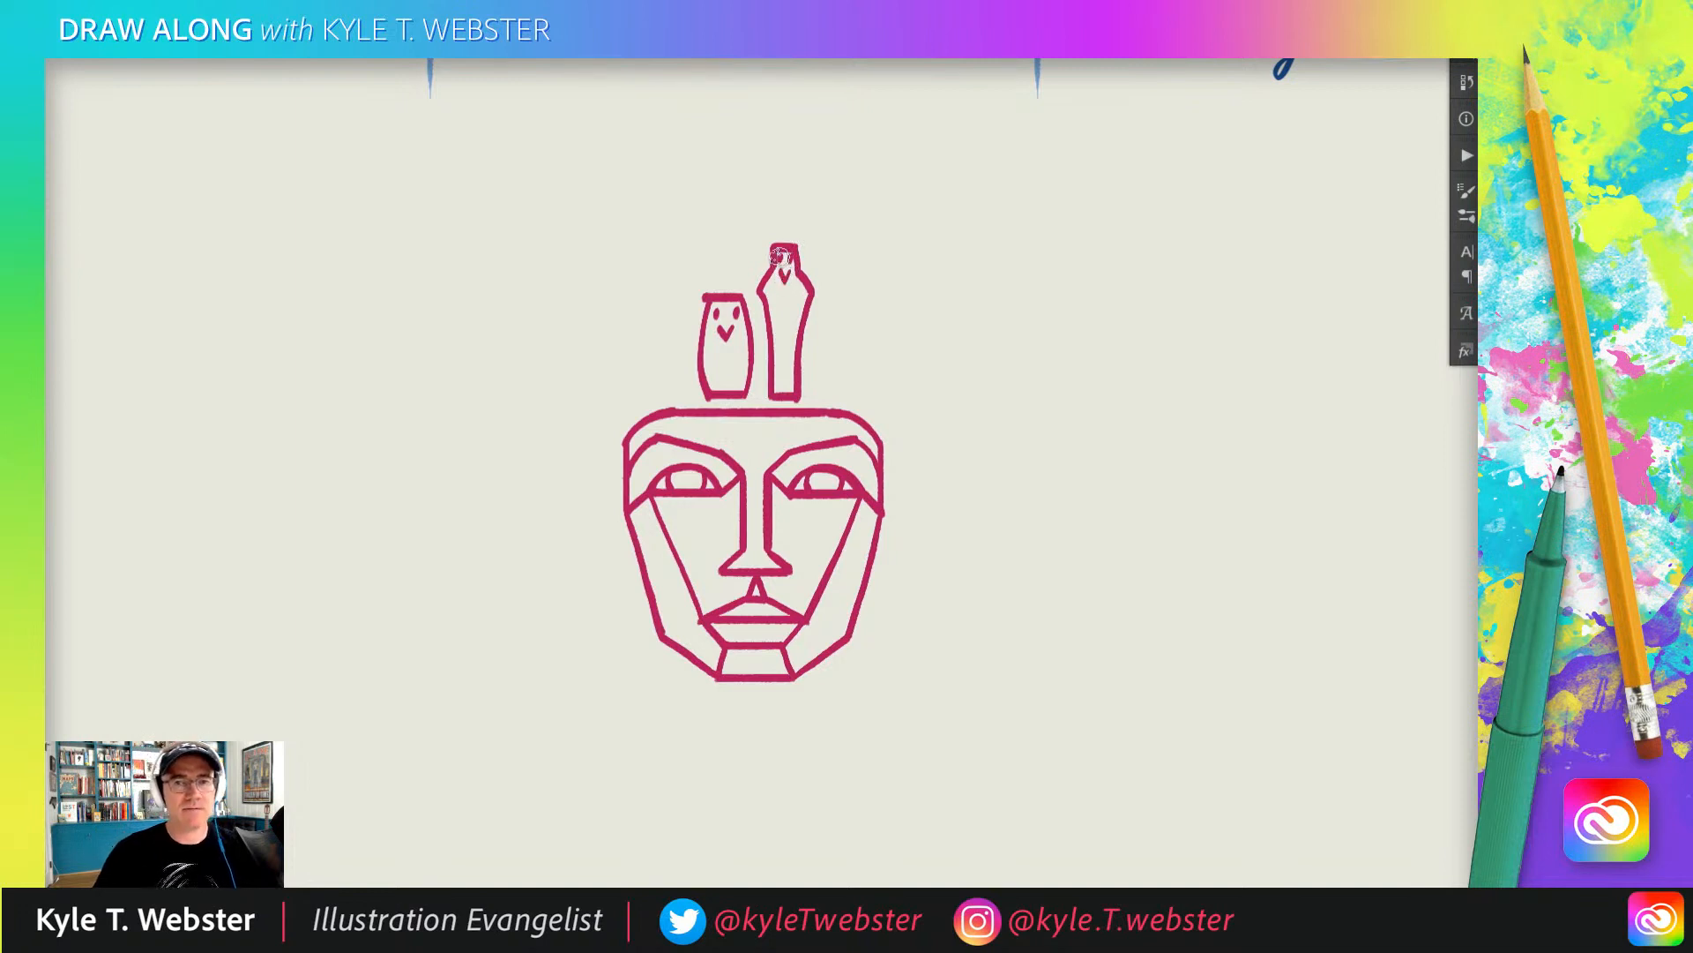
- Draw the headdress crown as two lines flaring up from the forehead corners, joined by an arch that breaks behind the tall figure
left_click_drag(607, 424, 628, 402)
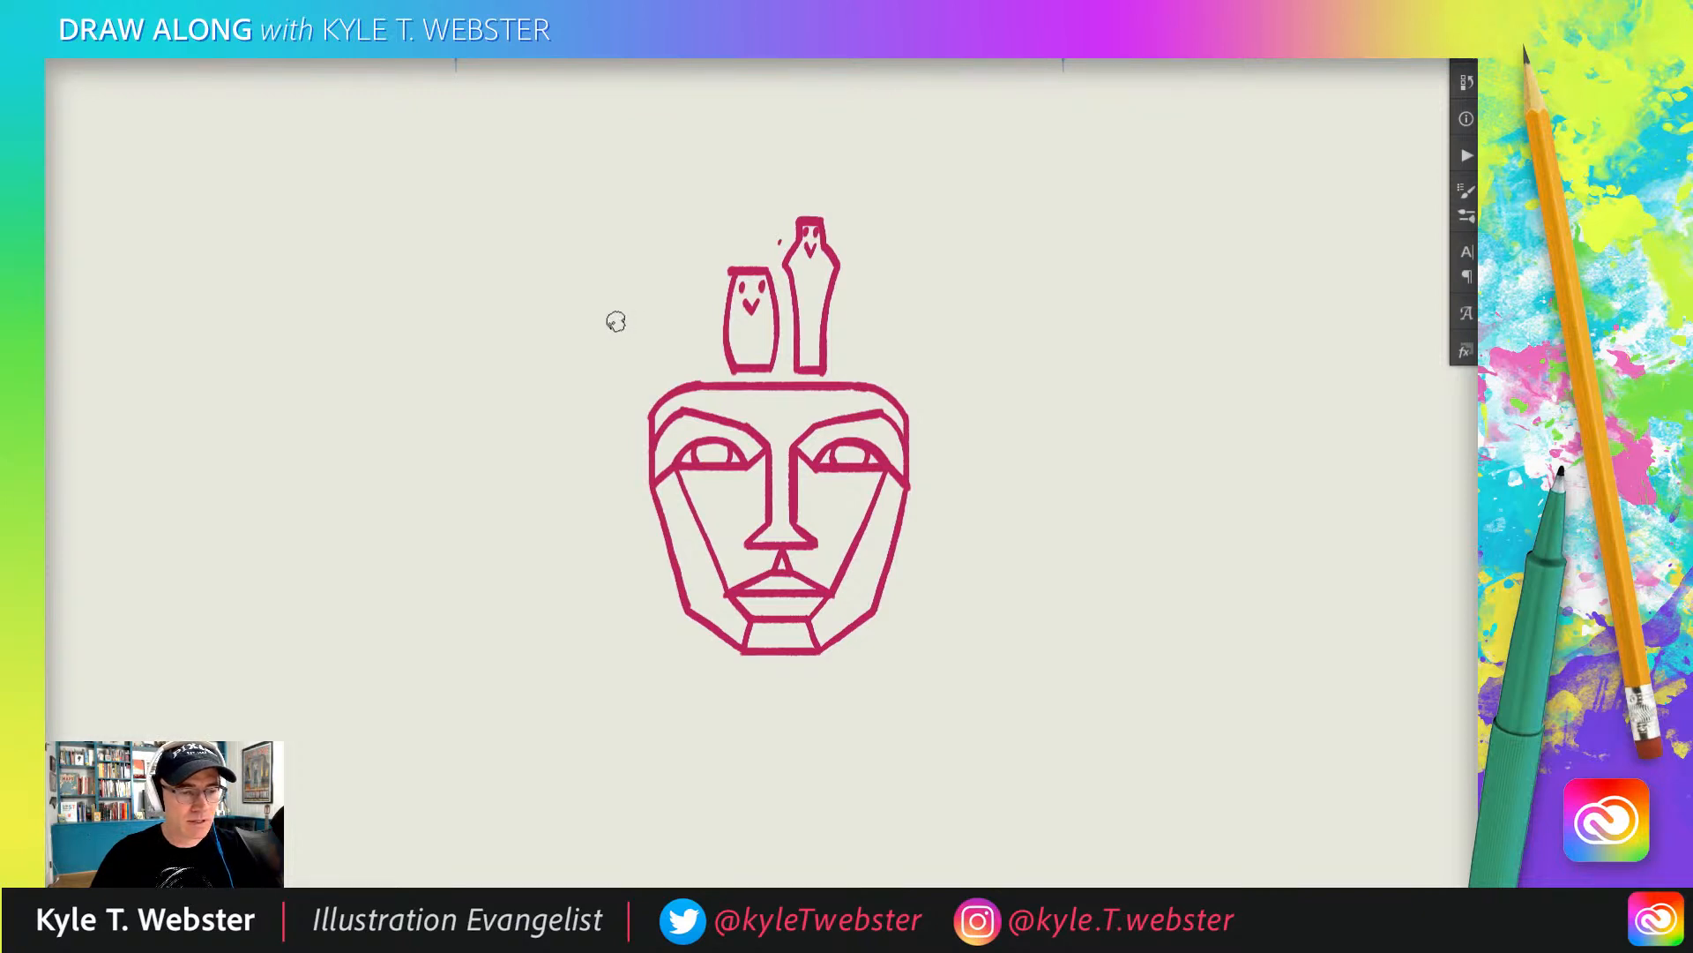
left_click_drag(650, 399, 616, 317)
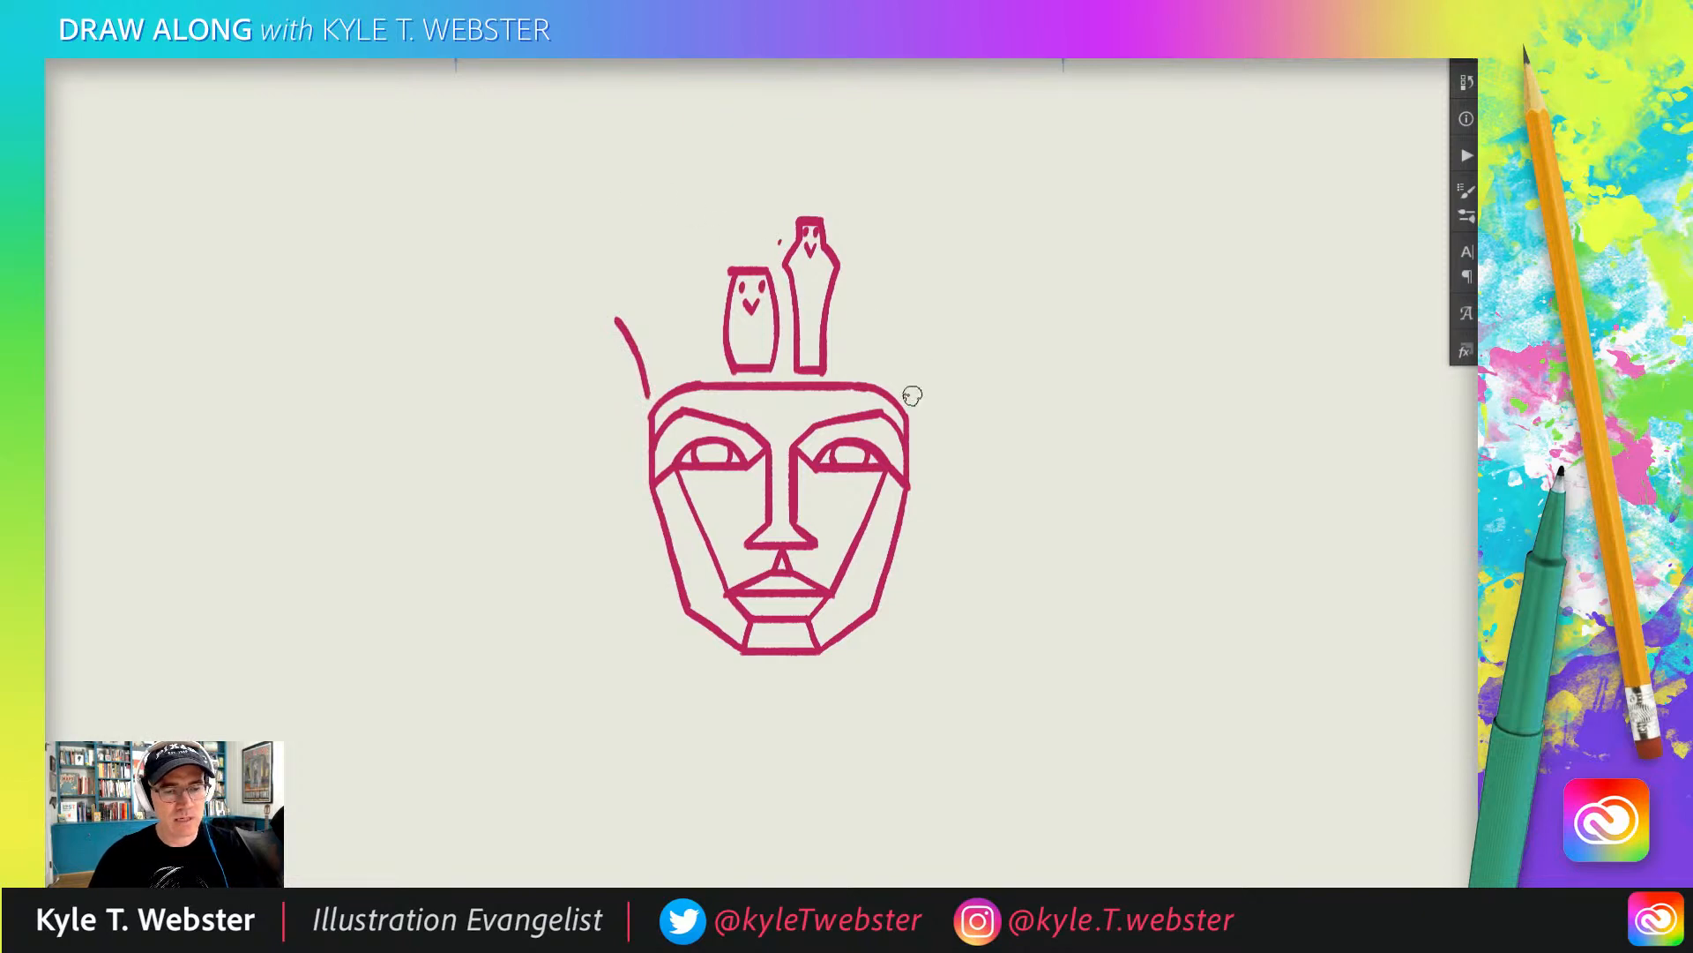
left_click_drag(913, 395, 935, 330)
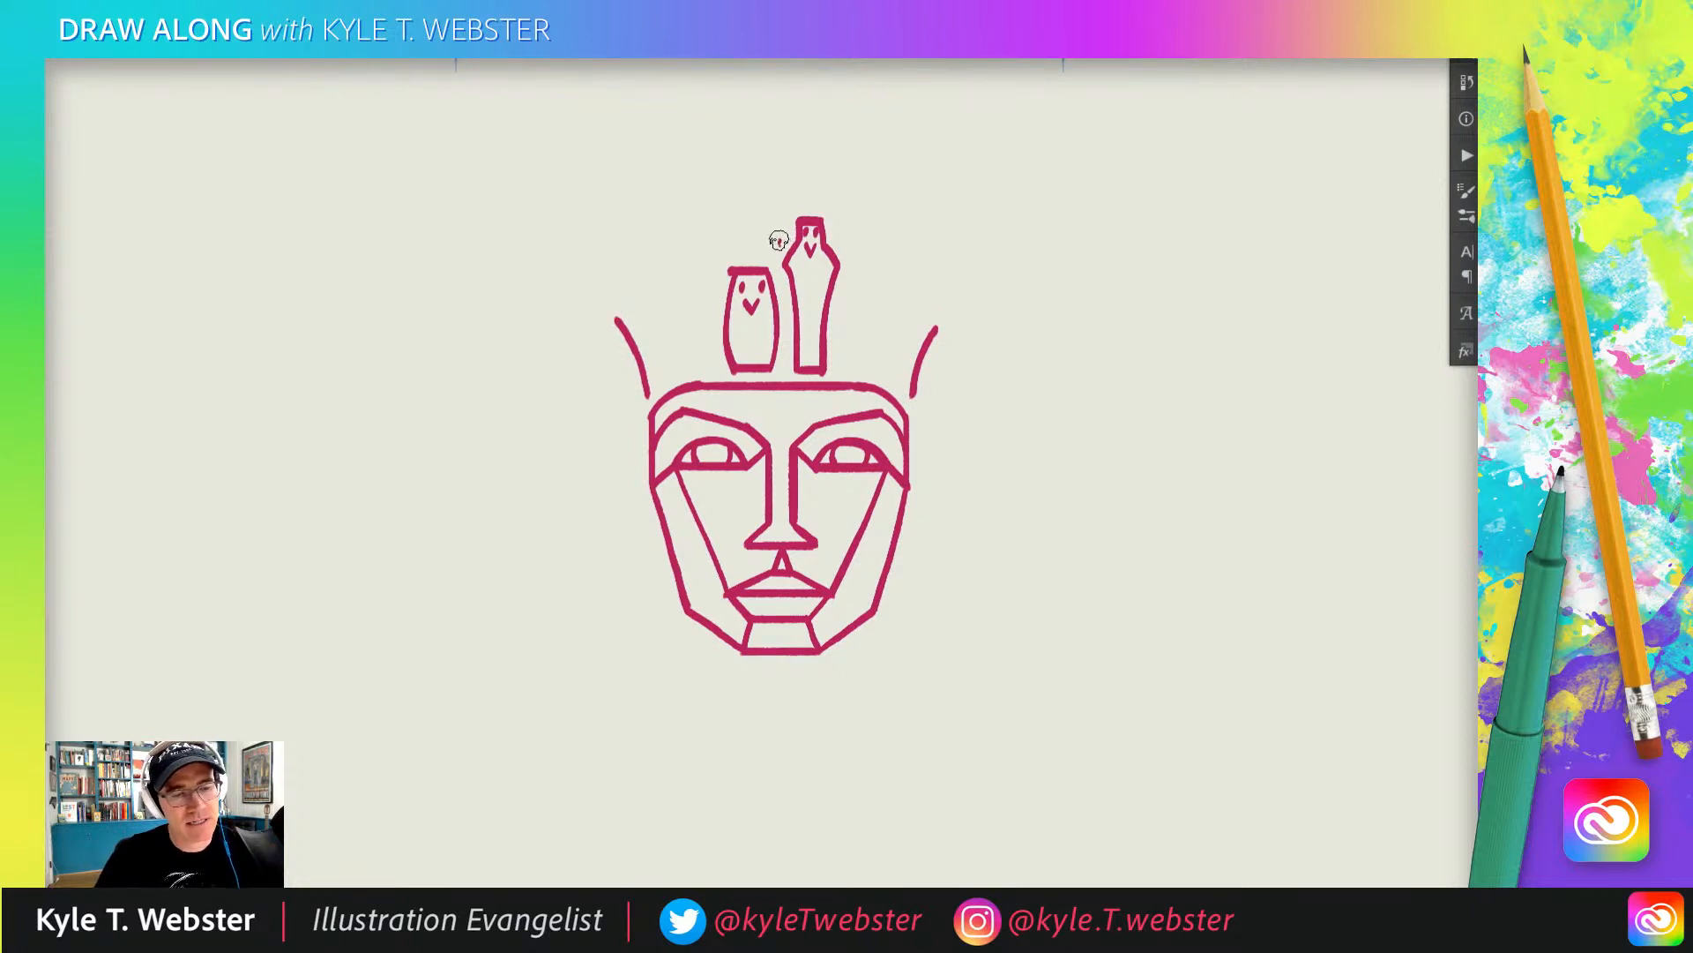
mouse_move(781, 237)
left_mouse_down()
mouse_move(703, 256)
mouse_move(622, 313)
left_mouse_up()
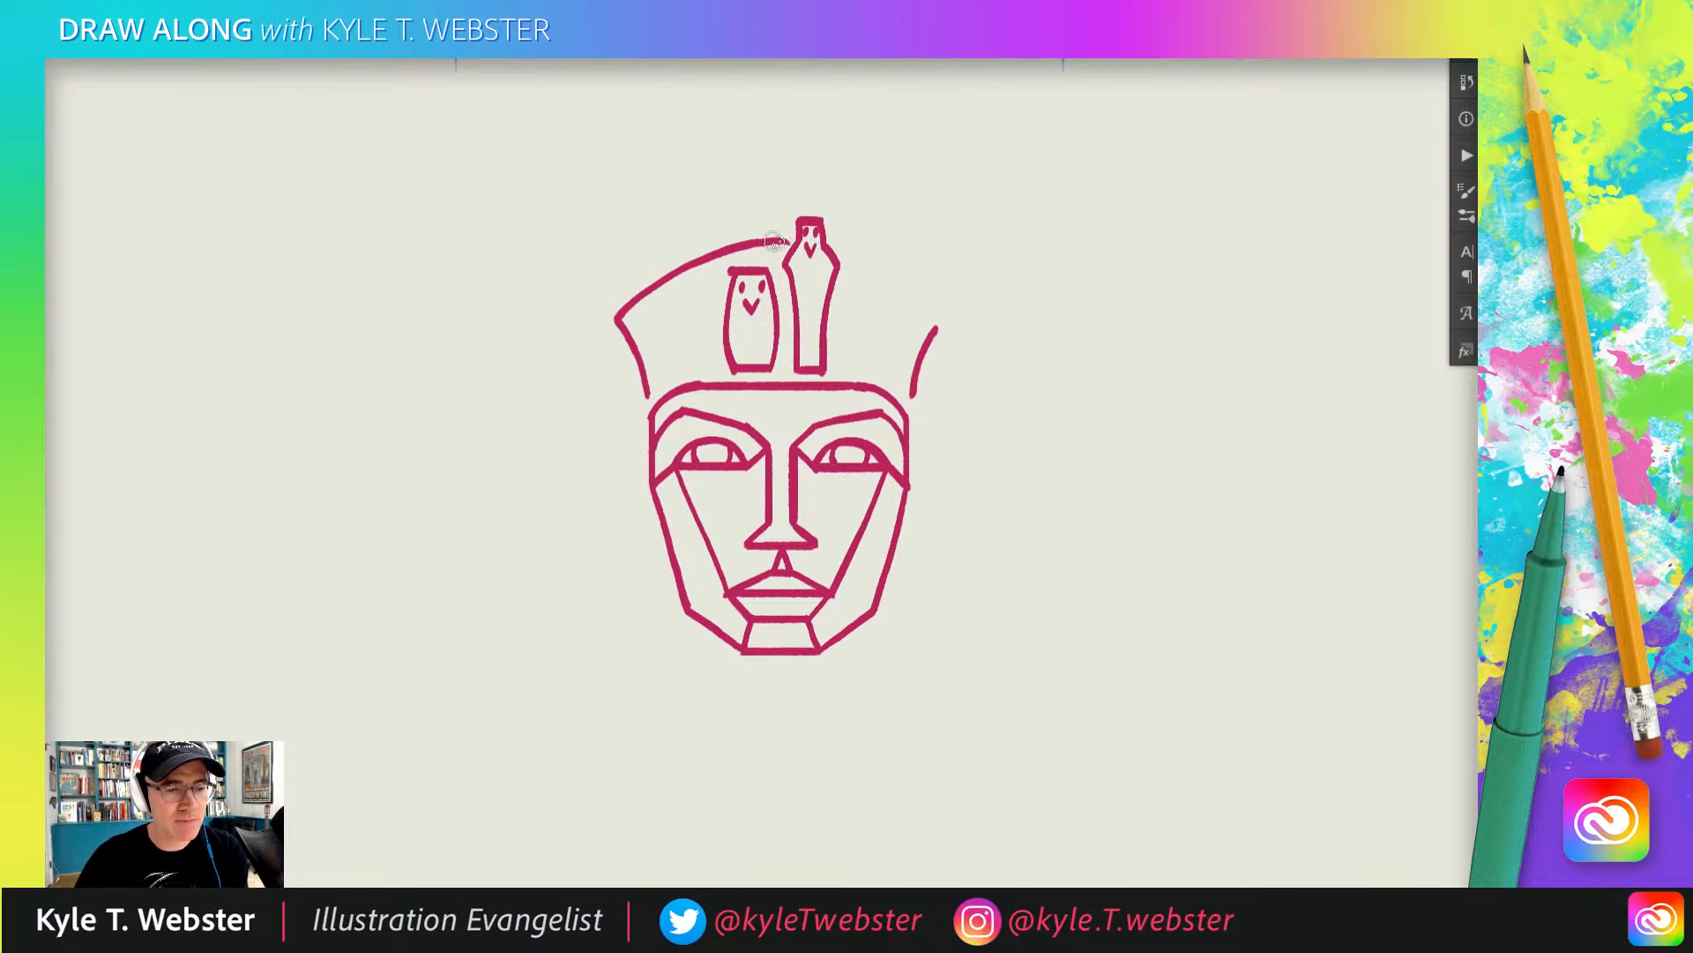
left_click_drag(847, 260, 921, 299)
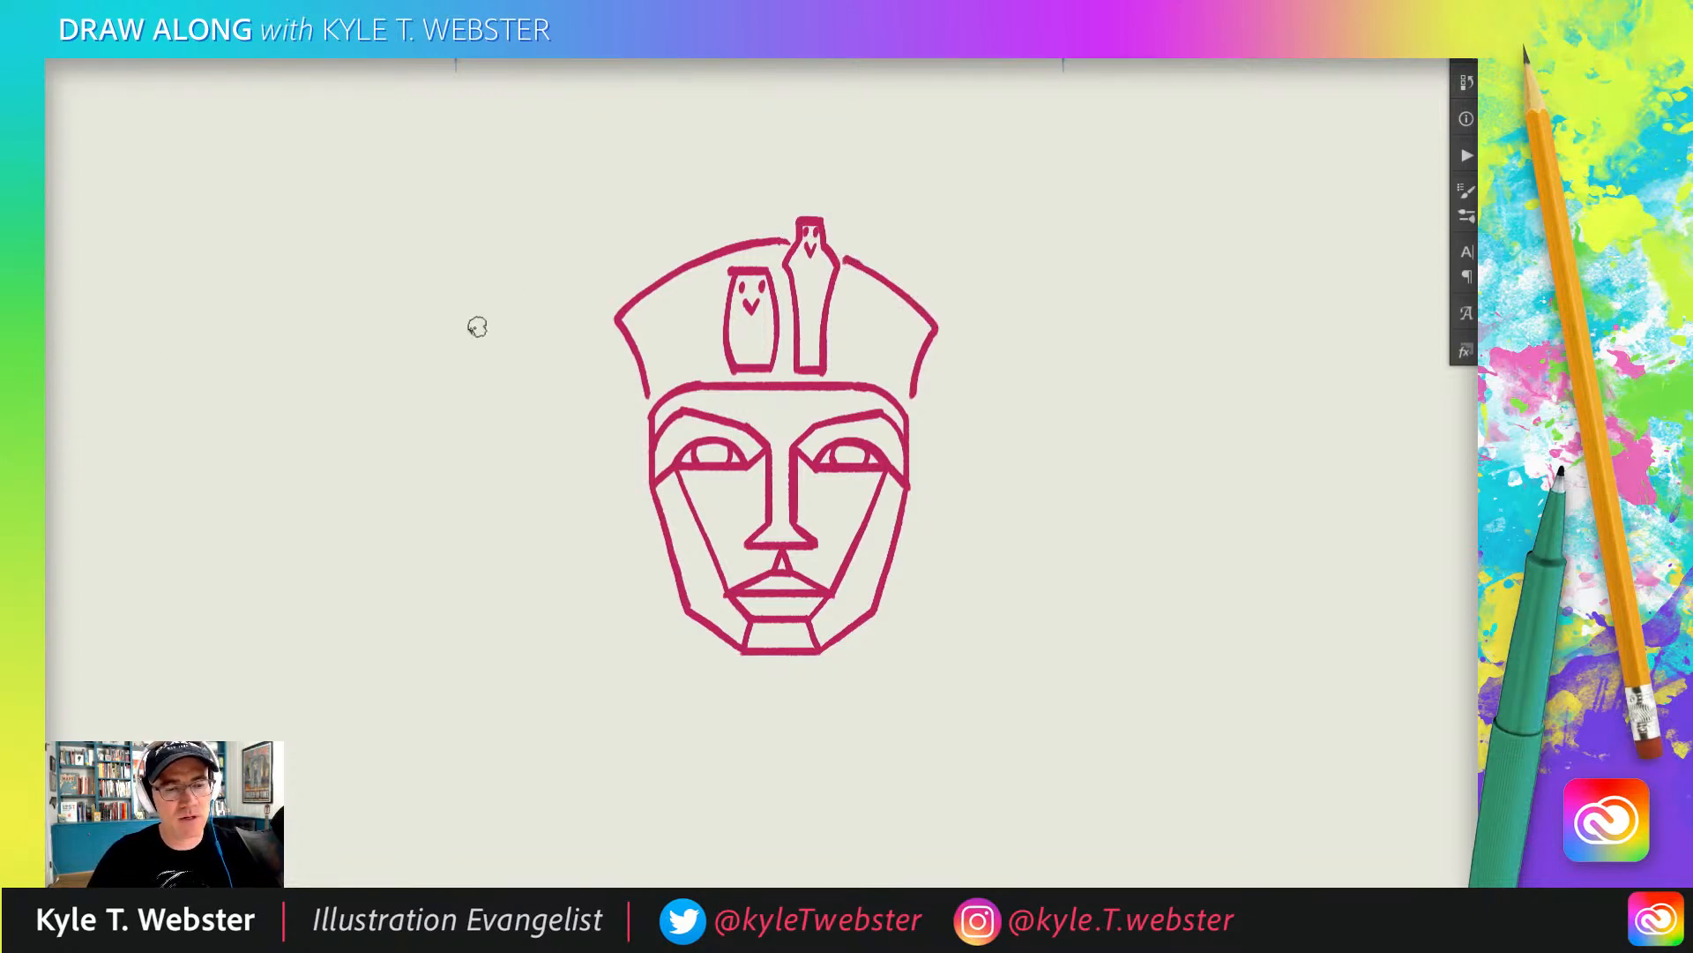
- Add a short horizontal line extending outward from each upper corner of the headdress crown
key("space")
left_click_drag(600, 471, 606, 431)
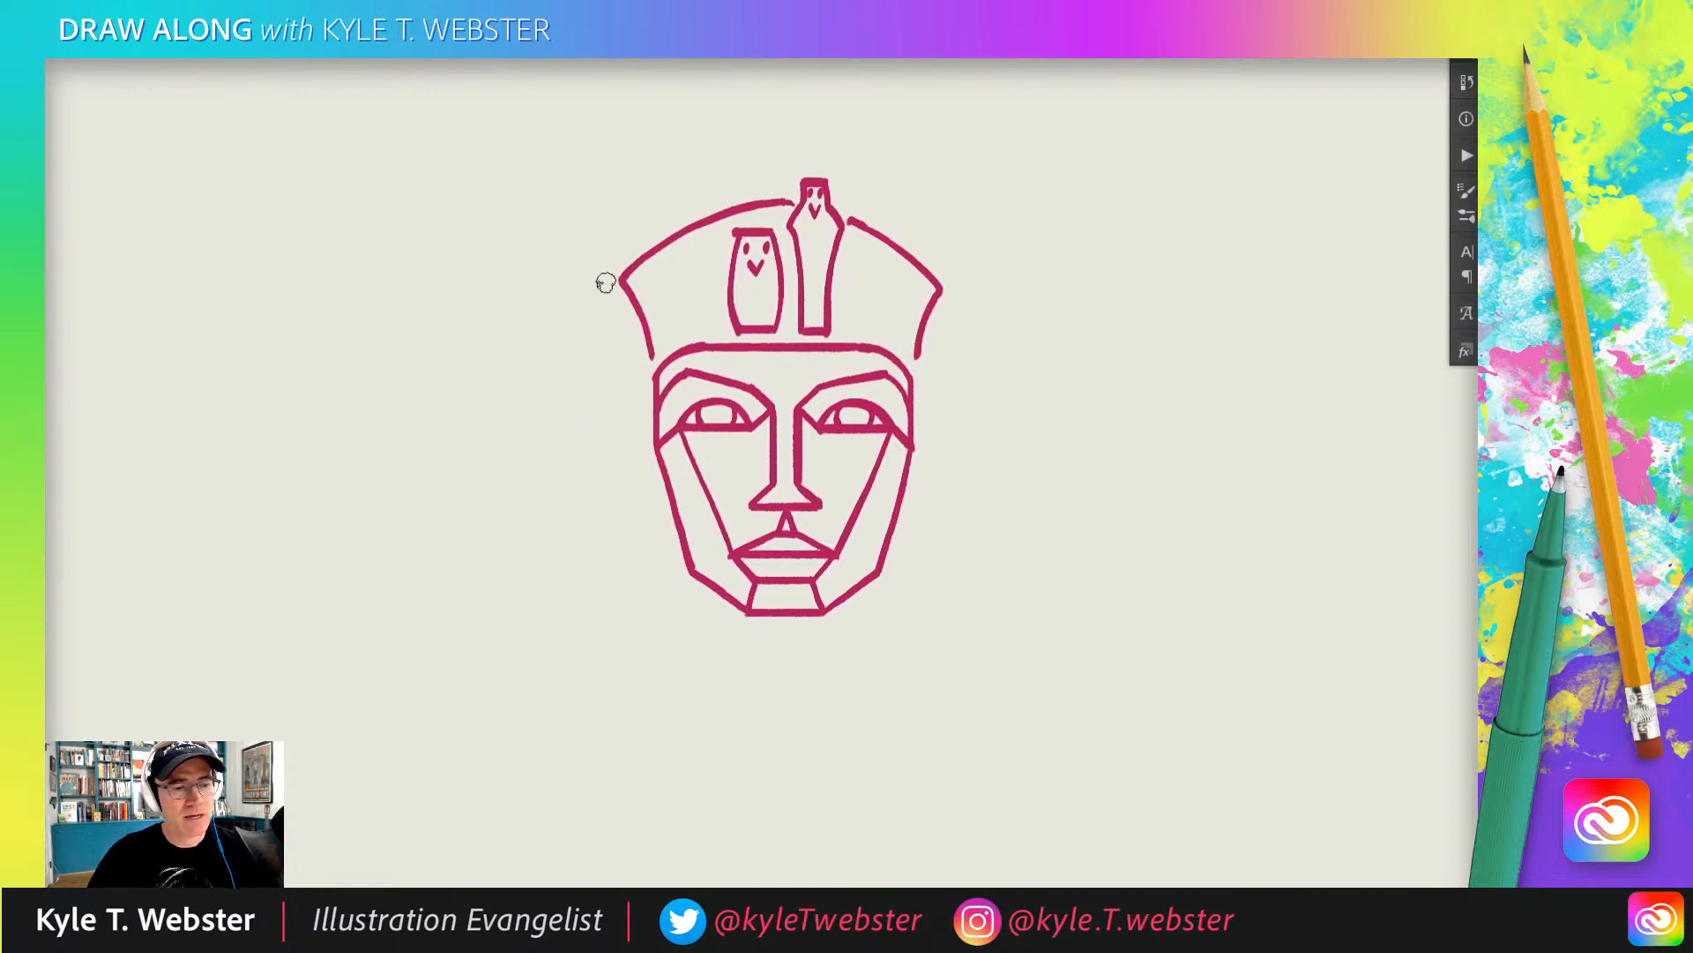
left_click_drag(621, 280, 572, 281)
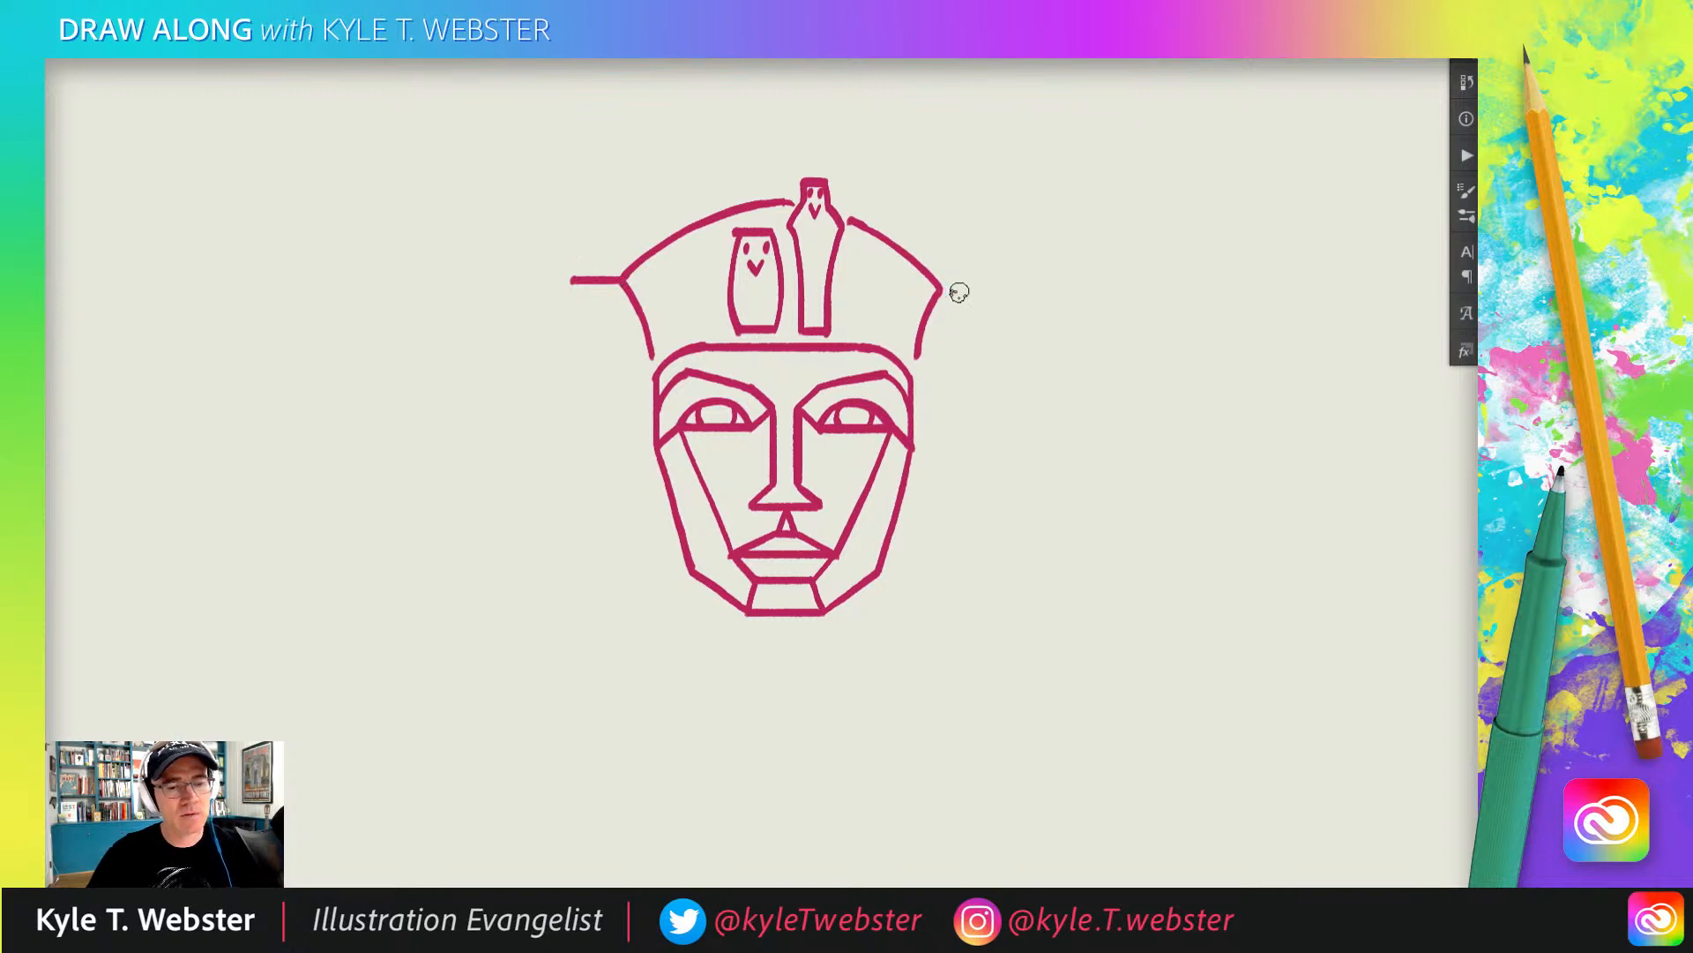
left_click_drag(940, 288, 988, 288)
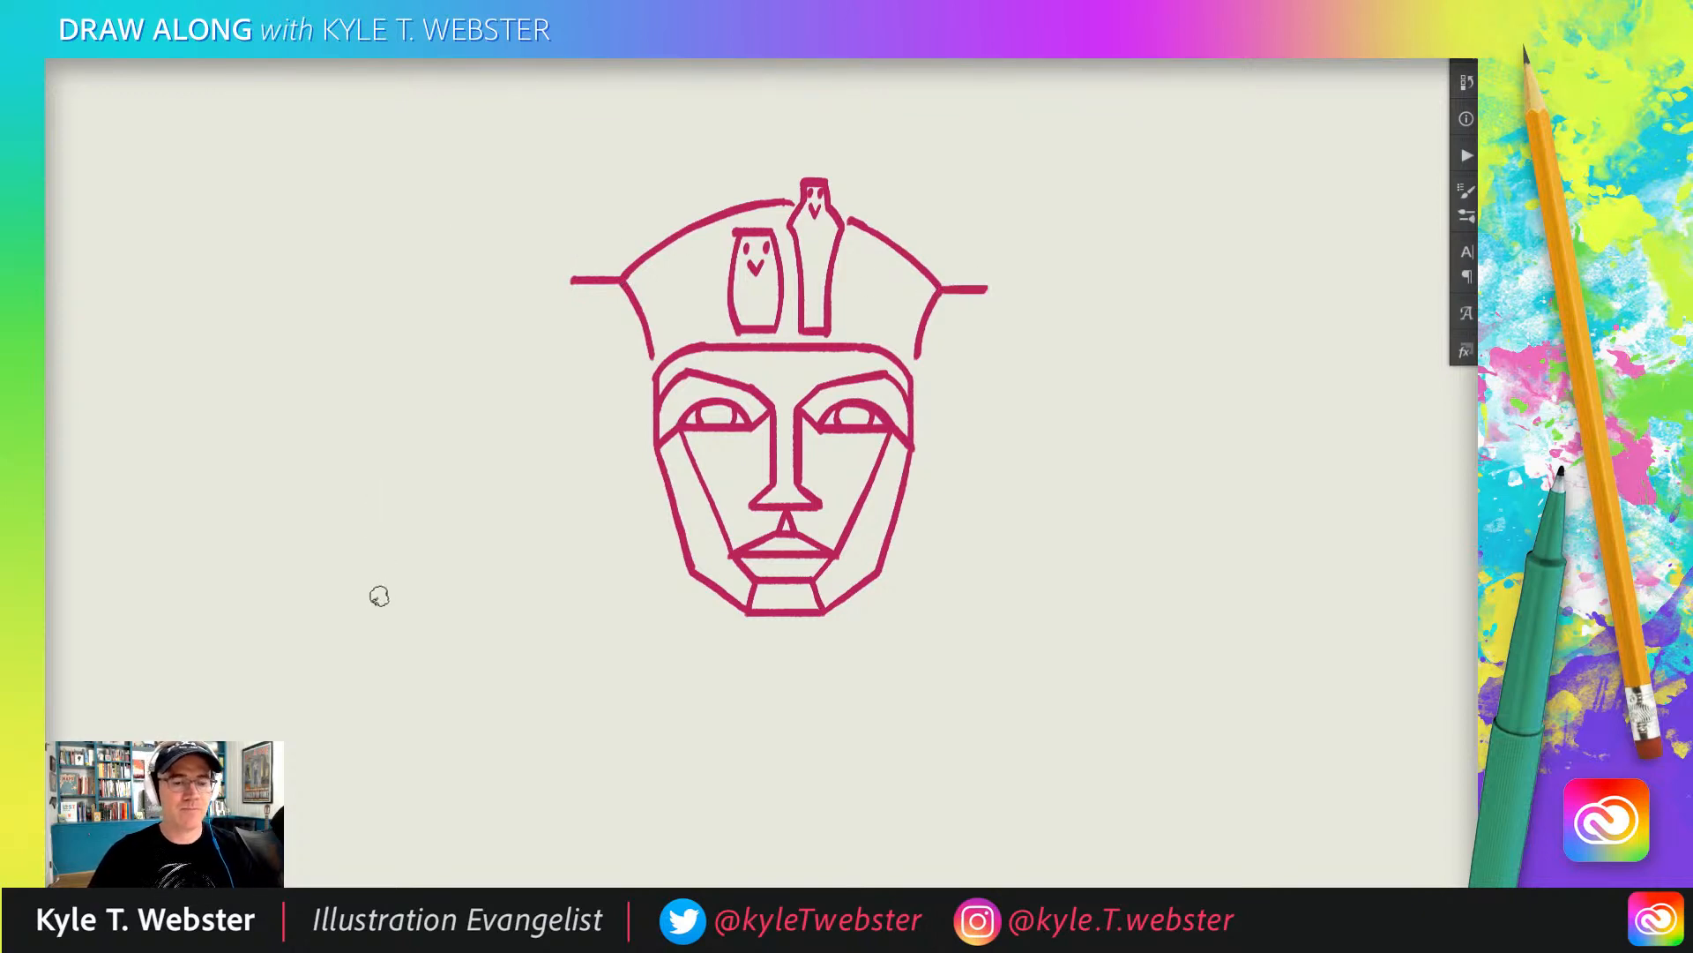
- Draw a long, narrow beard tapering down from the chin, ending in a small cap with a curved upper edge and flat base
key("space")
mouse_move(536, 583)
left_mouse_down()
mouse_move(489, 453)
mouse_move(546, 444)
left_mouse_up()
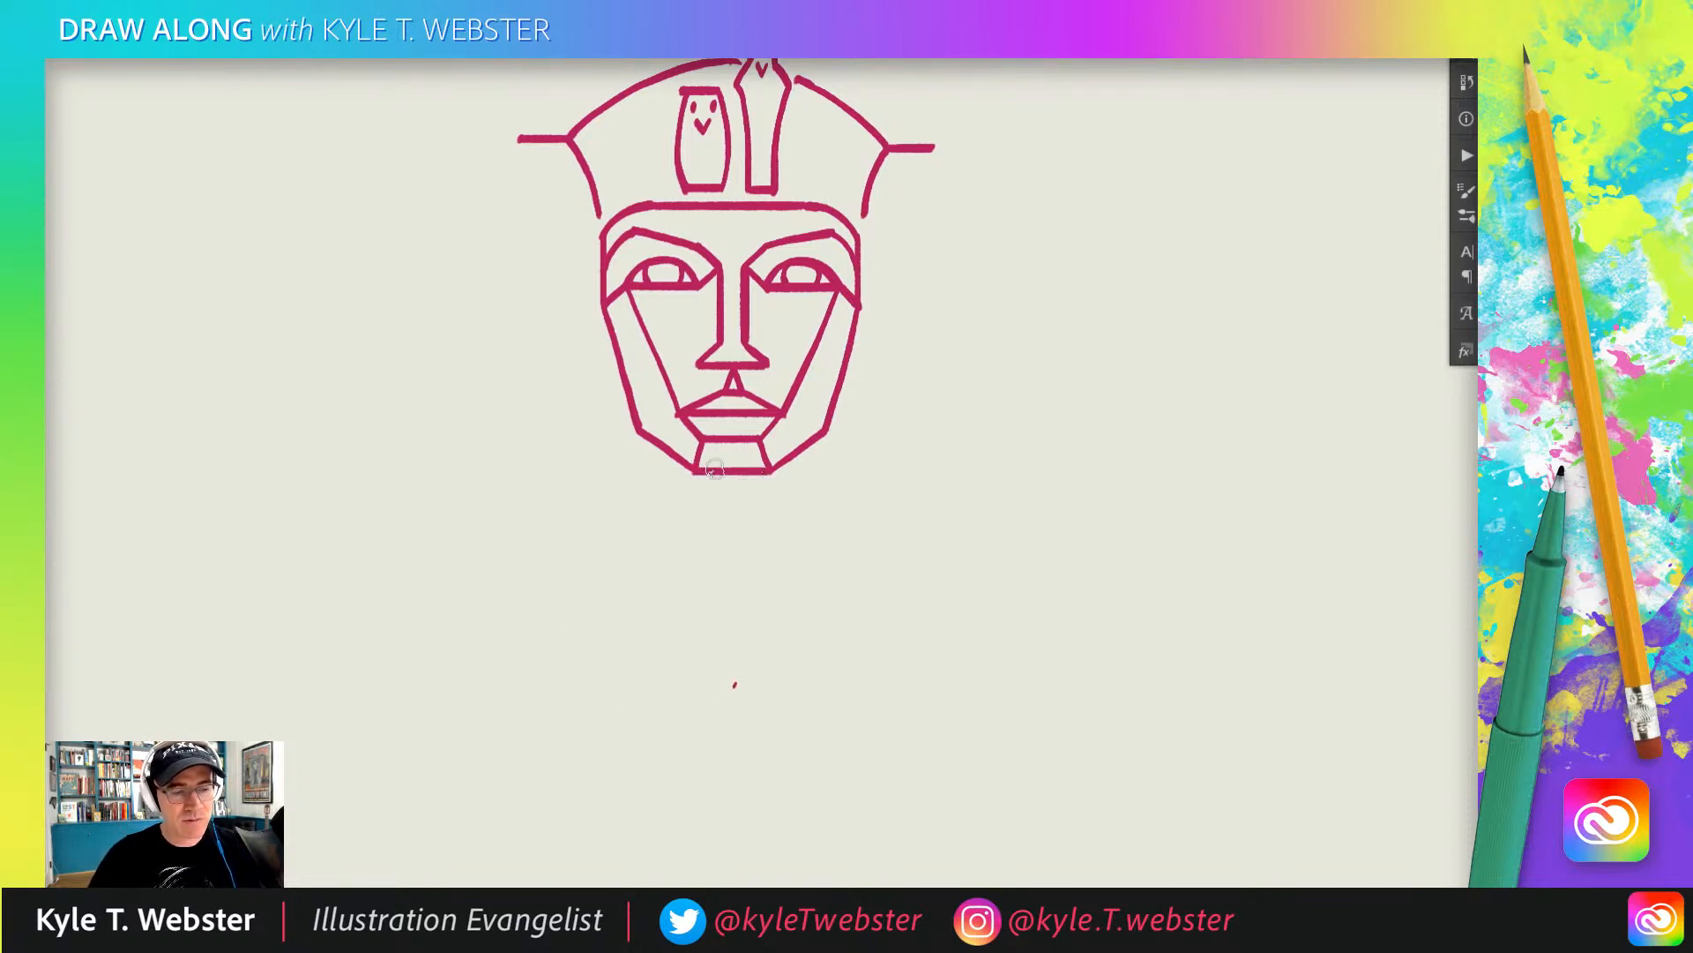
left_click_drag(768, 470, 757, 687)
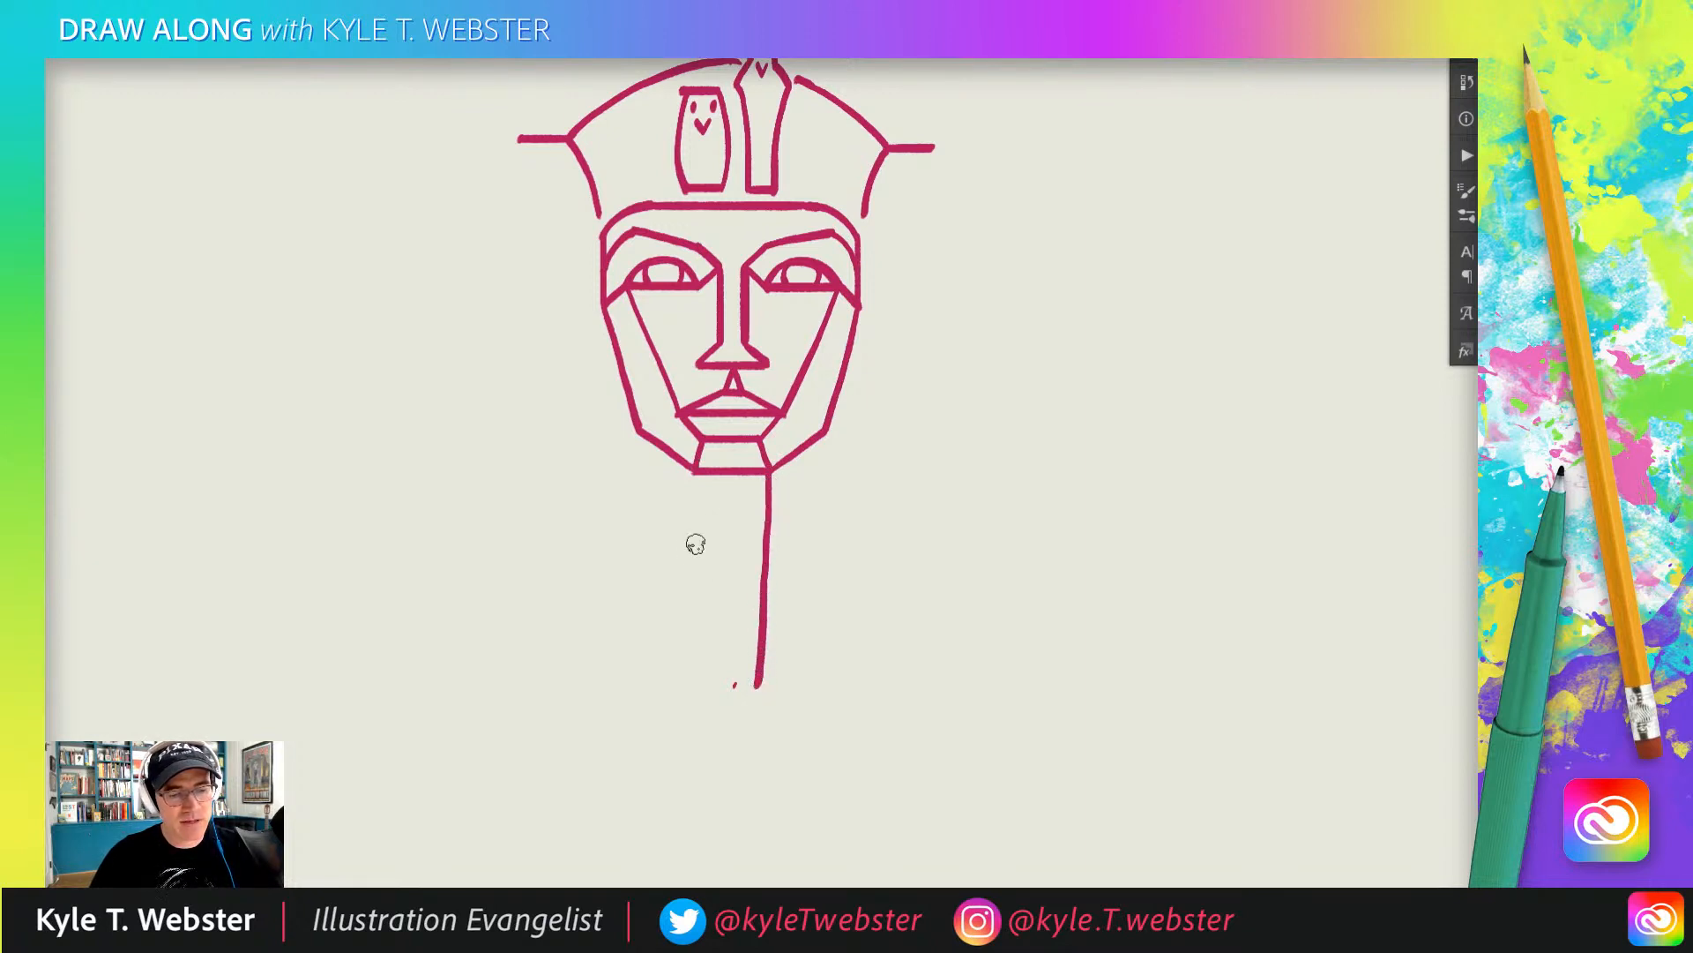
left_click_drag(693, 474, 714, 688)
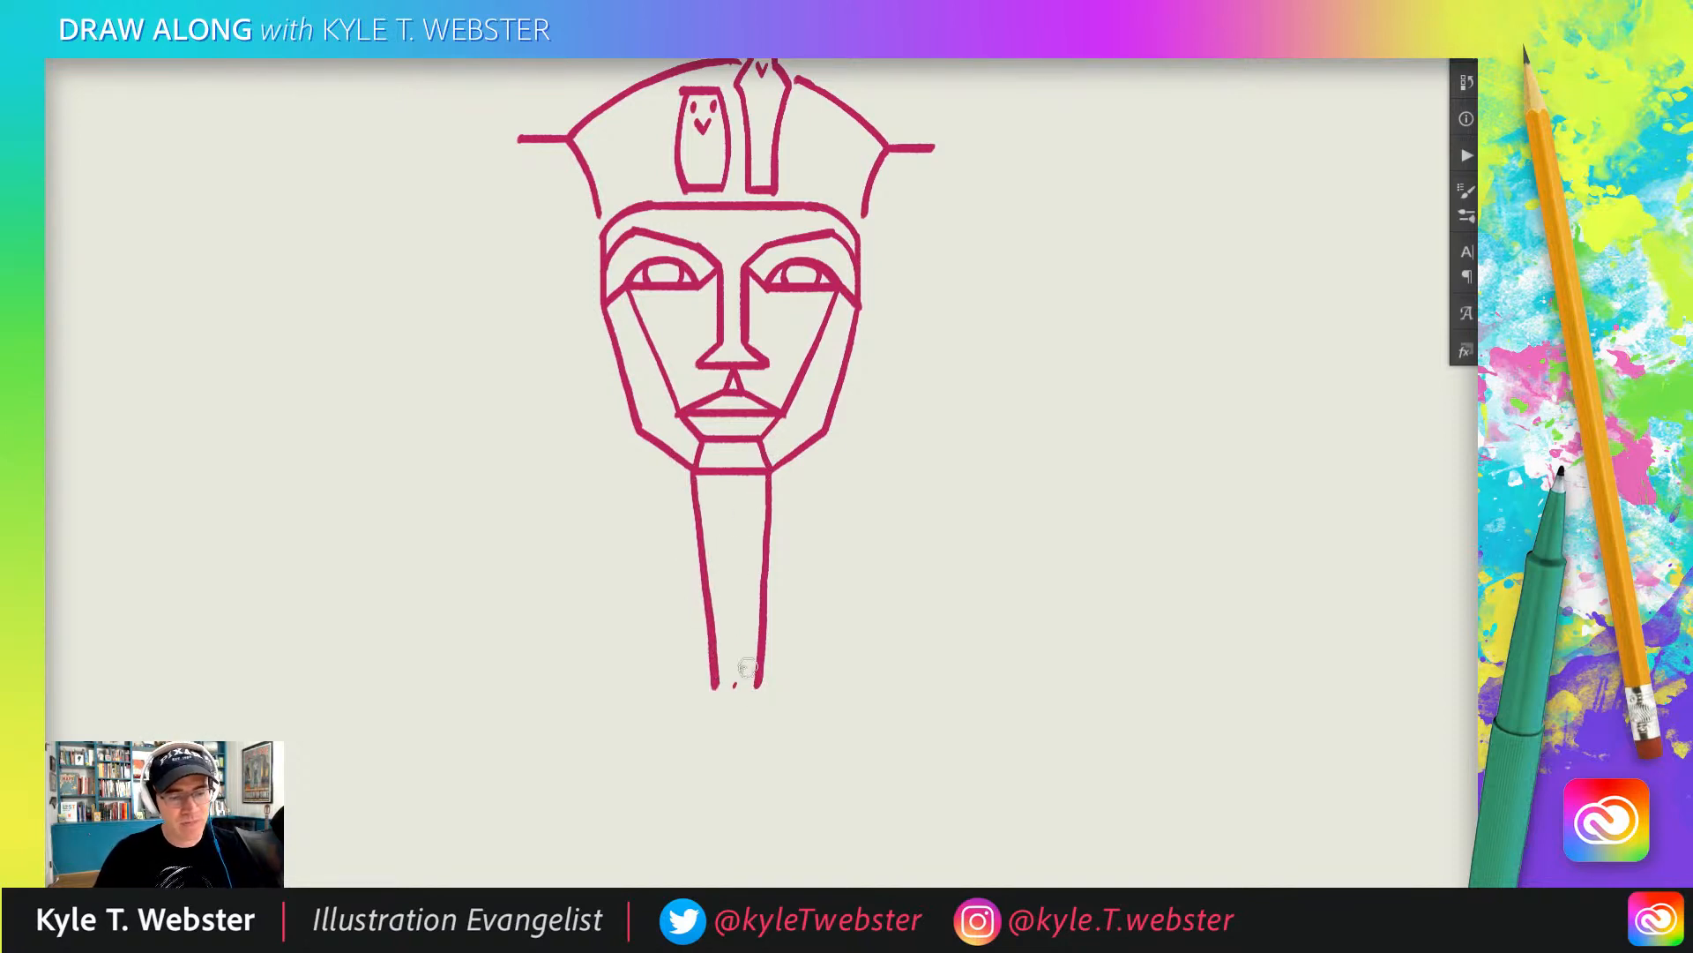
mouse_move(760, 688)
left_mouse_down()
mouse_move(711, 692)
mouse_move(762, 687)
mouse_move(760, 714)
mouse_move(712, 719)
left_mouse_up()
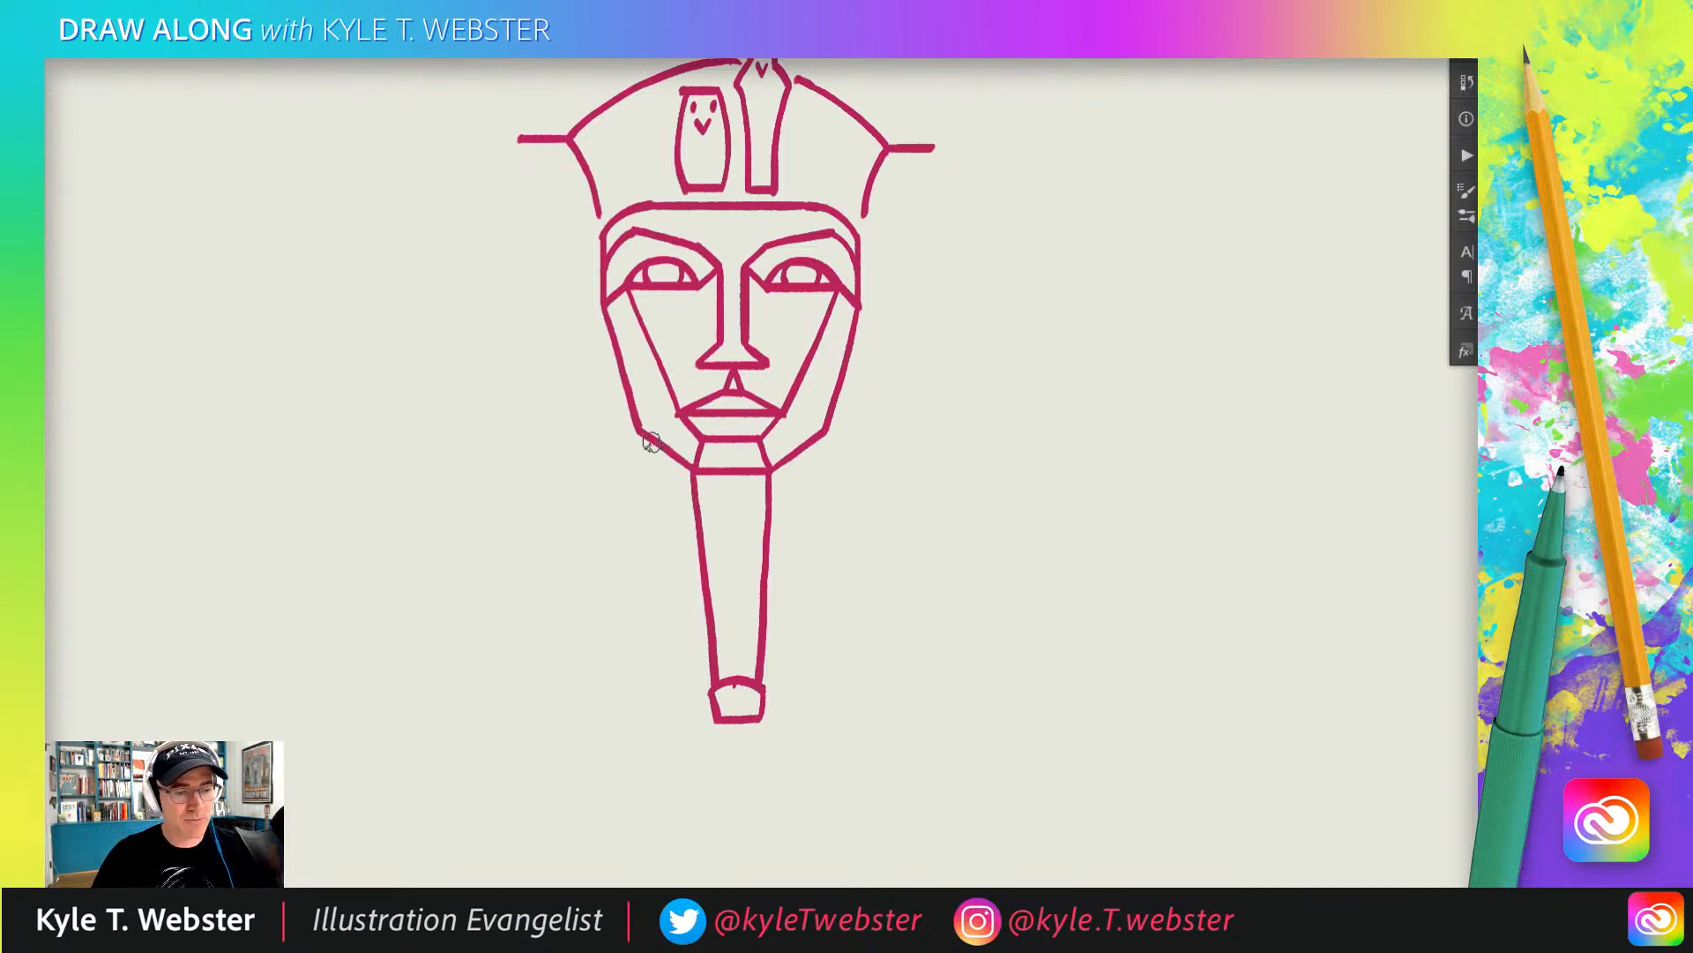
- Draw a narrow panel on each side of the beard, running down from the jaw and angling inward near the beard's tip
left_click_drag(649, 441, 677, 653)
mouse_move(810, 441)
left_mouse_down()
mouse_move(800, 642)
mouse_move(713, 657)
left_mouse_up()
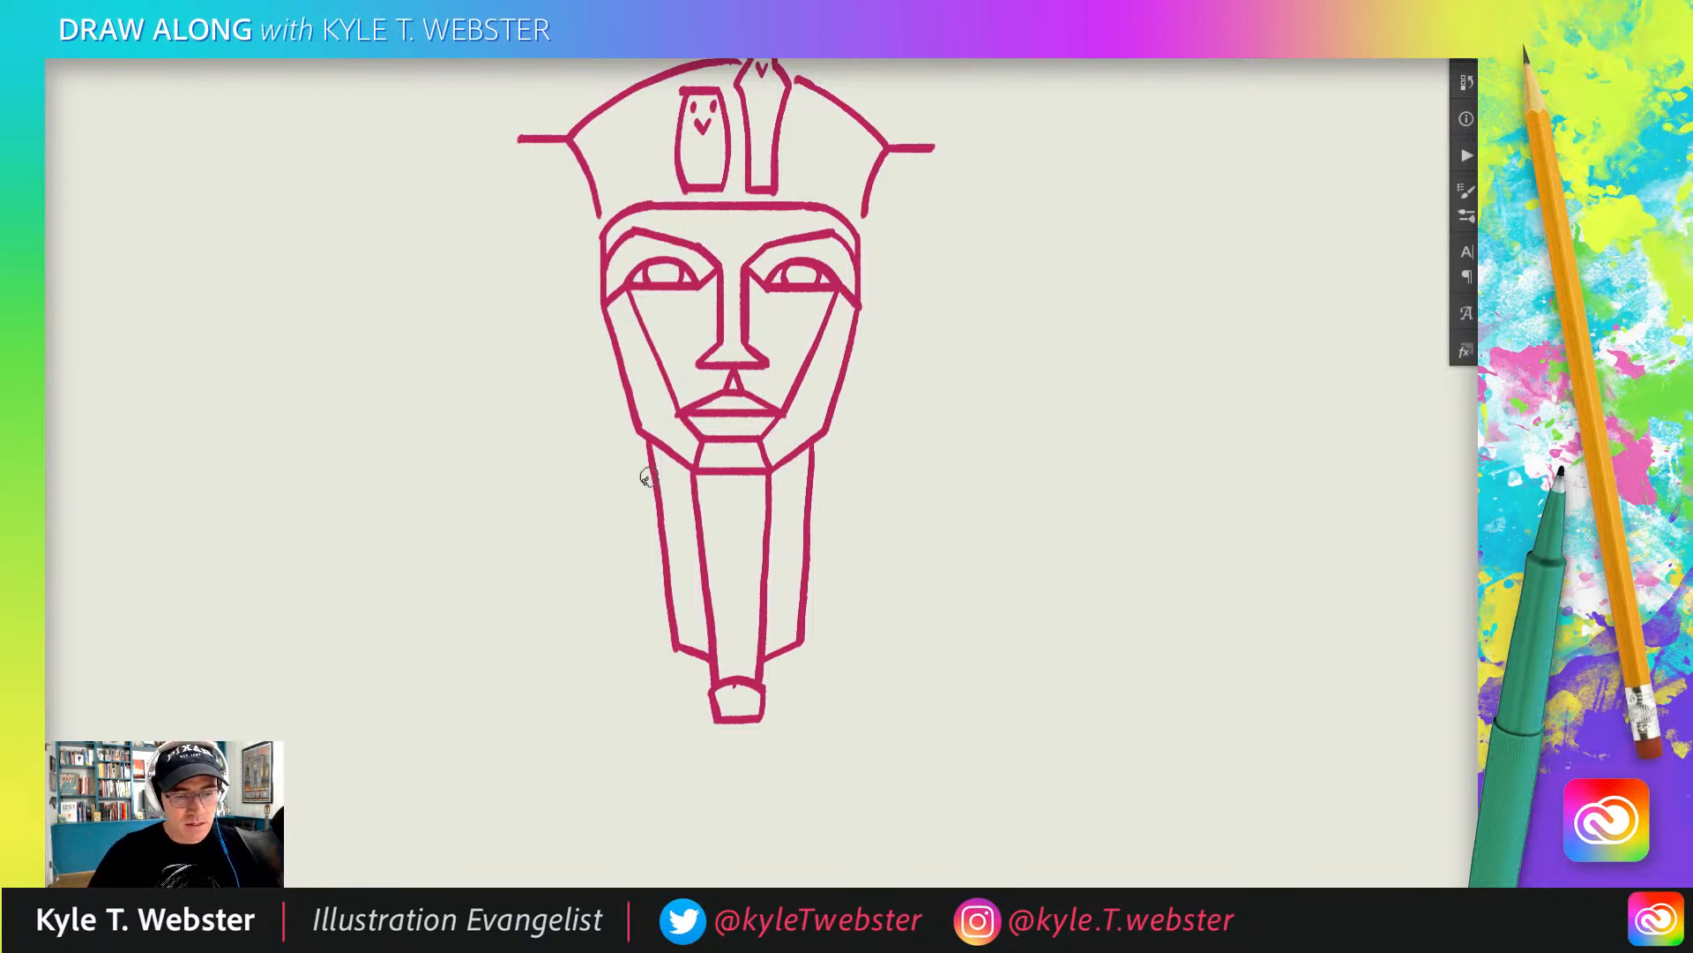
left_click_drag(603, 556, 622, 566)
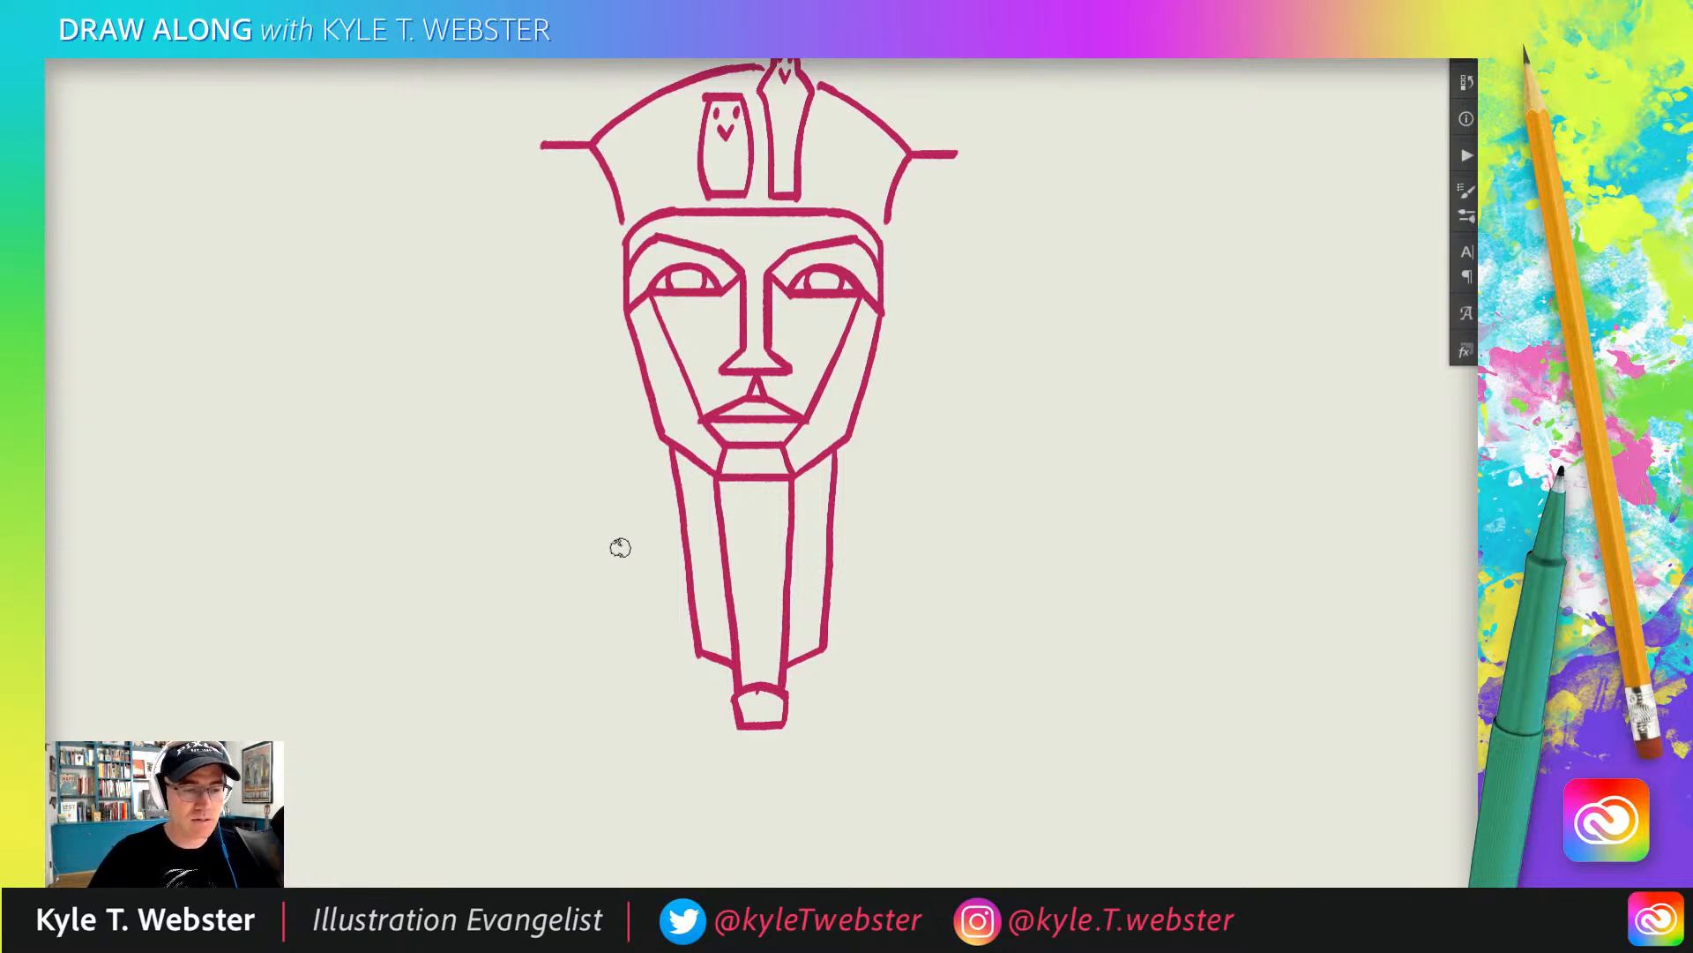
- Handwrite the note "be.net / live" in the empty area beside the beard
mouse_move(254, 441)
left_mouse_down()
mouse_move(259, 483)
mouse_move(318, 469)
mouse_move(330, 484)
mouse_move(388, 483)
left_mouse_up()
left_click(329, 485)
mouse_move(394, 460)
left_mouse_down()
mouse_move(416, 450)
mouse_move(423, 483)
left_mouse_up()
mouse_move(437, 420)
left_mouse_down()
mouse_move(440, 476)
mouse_move(456, 443)
left_mouse_up()
mouse_move(331, 526)
left_mouse_down()
mouse_move(302, 585)
mouse_move(314, 684)
mouse_move(348, 680)
mouse_move(385, 641)
left_mouse_up()
left_click(337, 629)
mouse_move(390, 662)
left_mouse_down()
mouse_move(404, 643)
mouse_move(417, 672)
left_mouse_up()
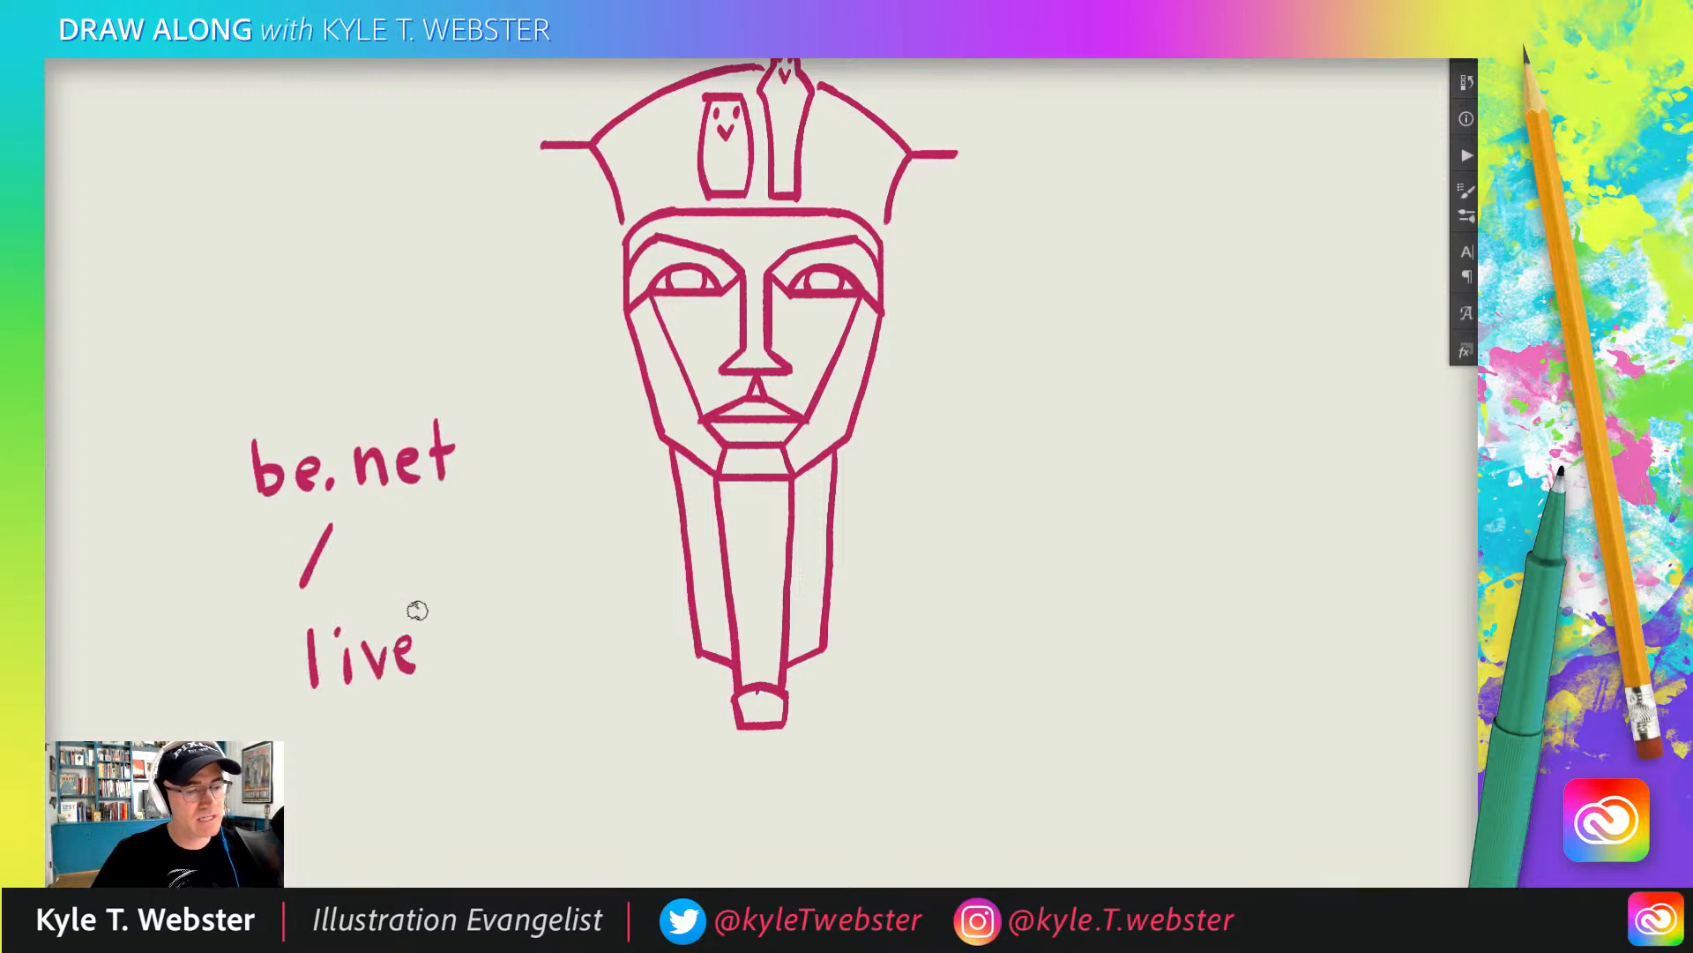
- Lasso the handwritten web address, delete it and clear the selection
key("l")
mouse_move(414, 379)
left_mouse_down()
mouse_move(389, 763)
mouse_move(295, 389)
left_mouse_up()
key("Delete")
key("ctrl+d")
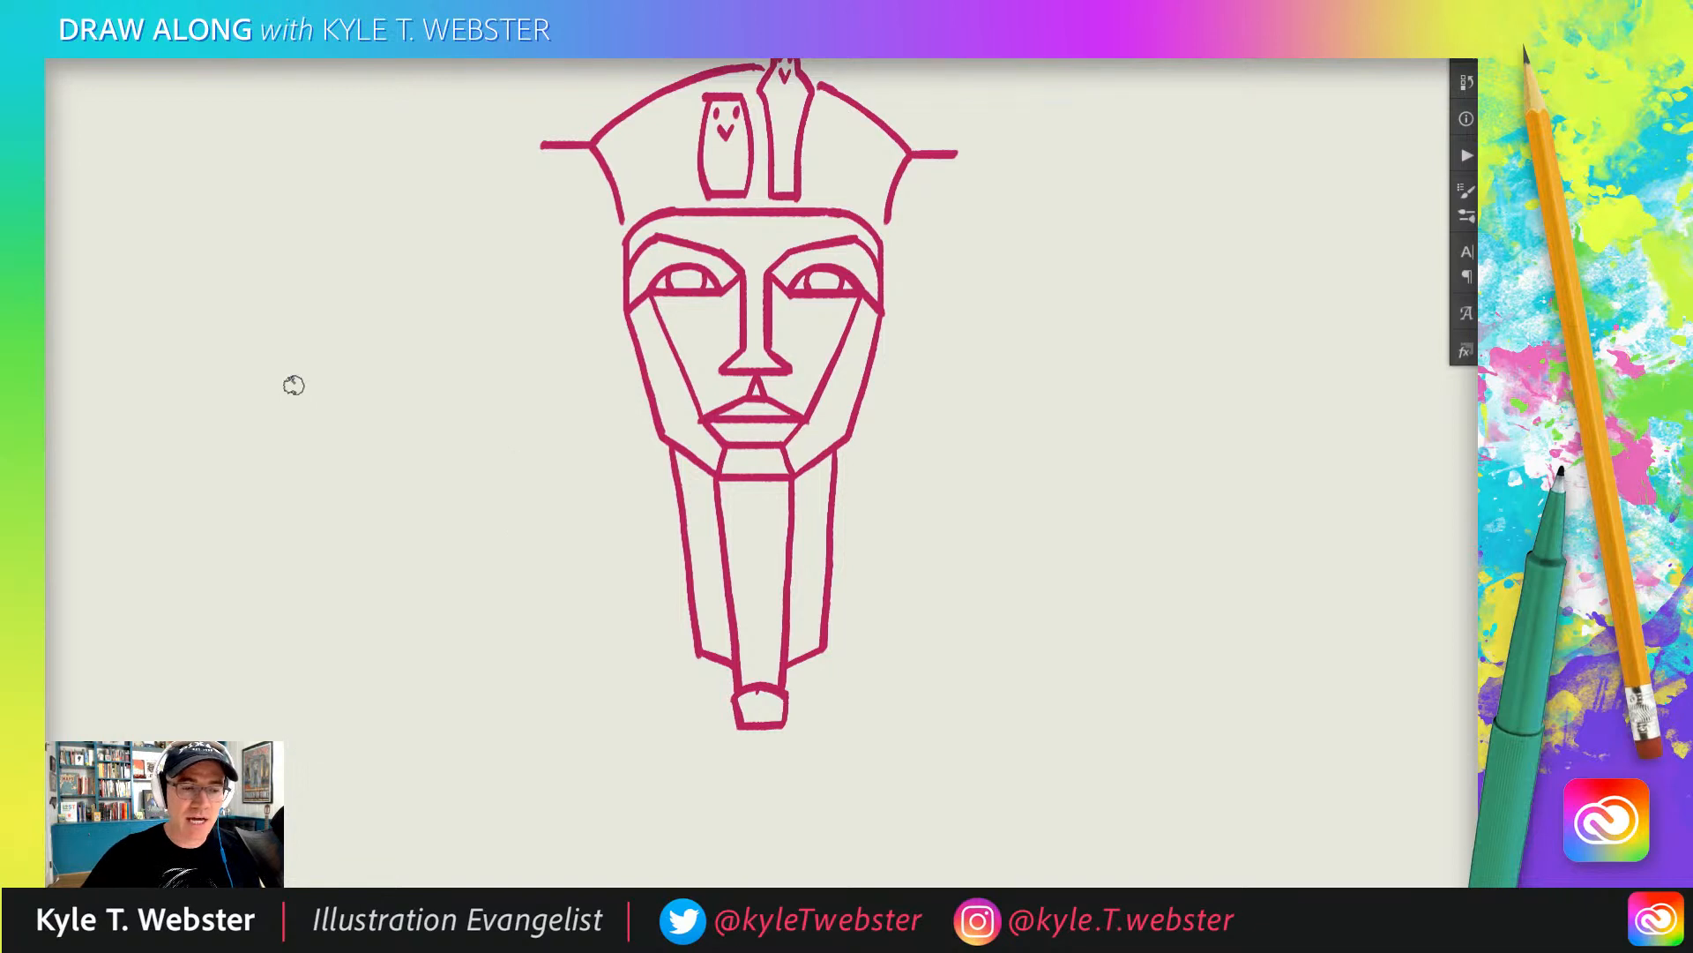
- Draw the headdress's long outer sides slanting down from the short horizontal lines, each ending in a short edge angled inward
left_click_drag(510, 420, 488, 433)
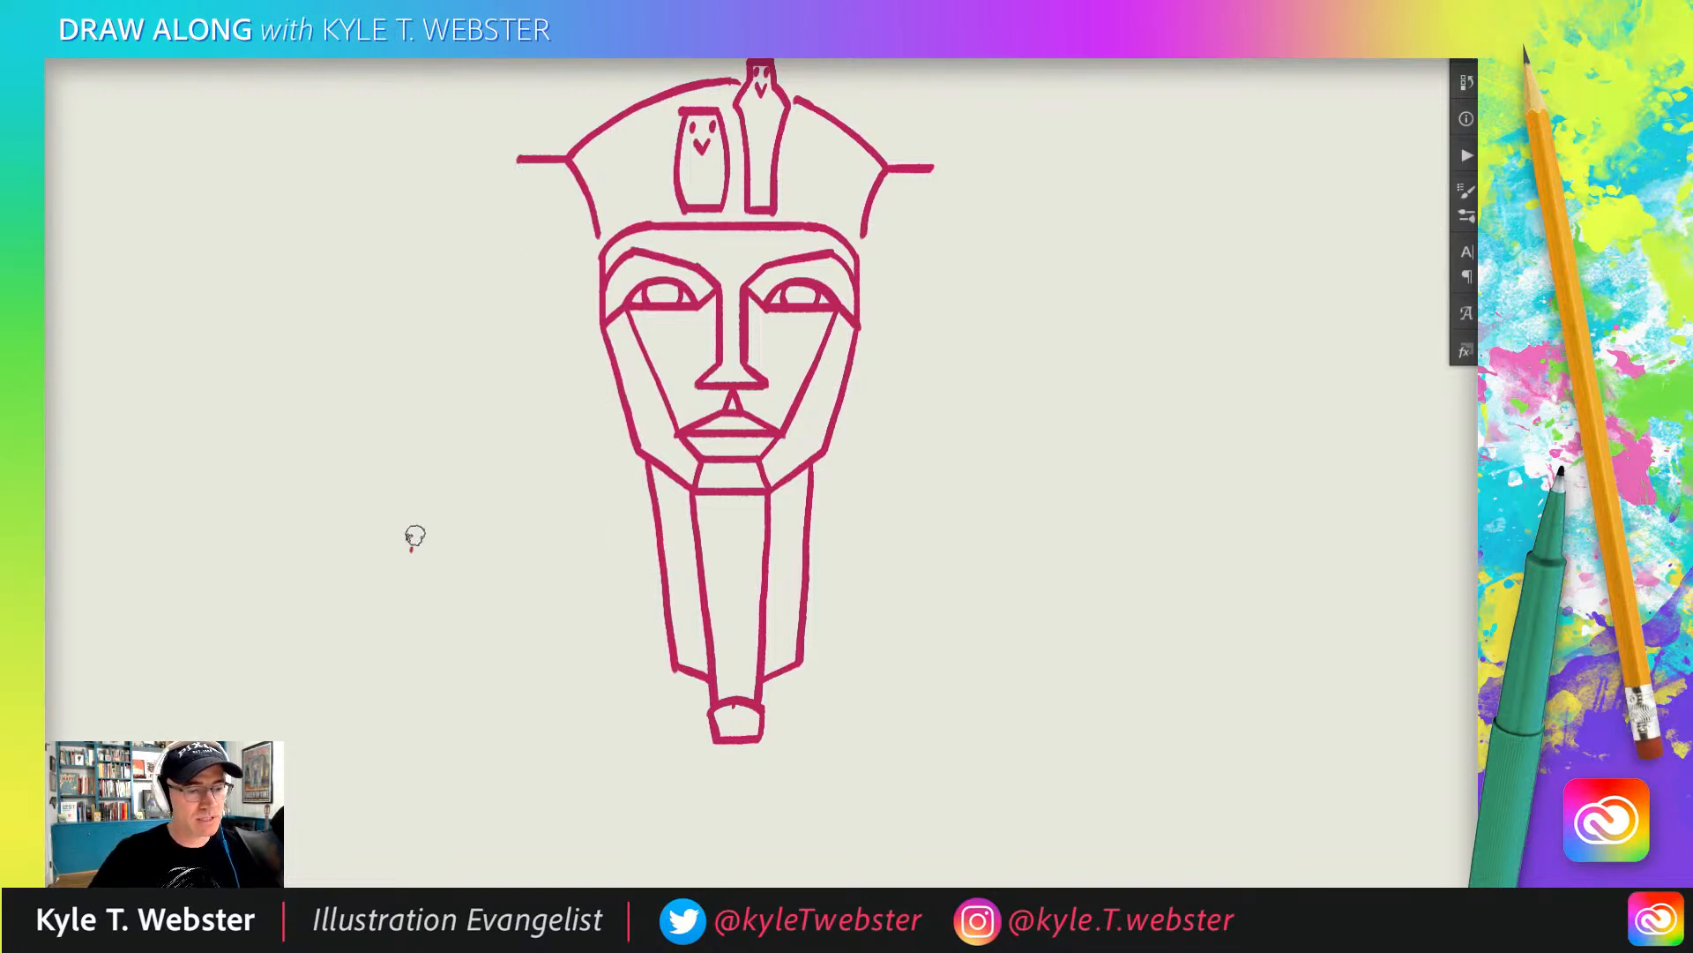
left_click_drag(520, 157, 410, 552)
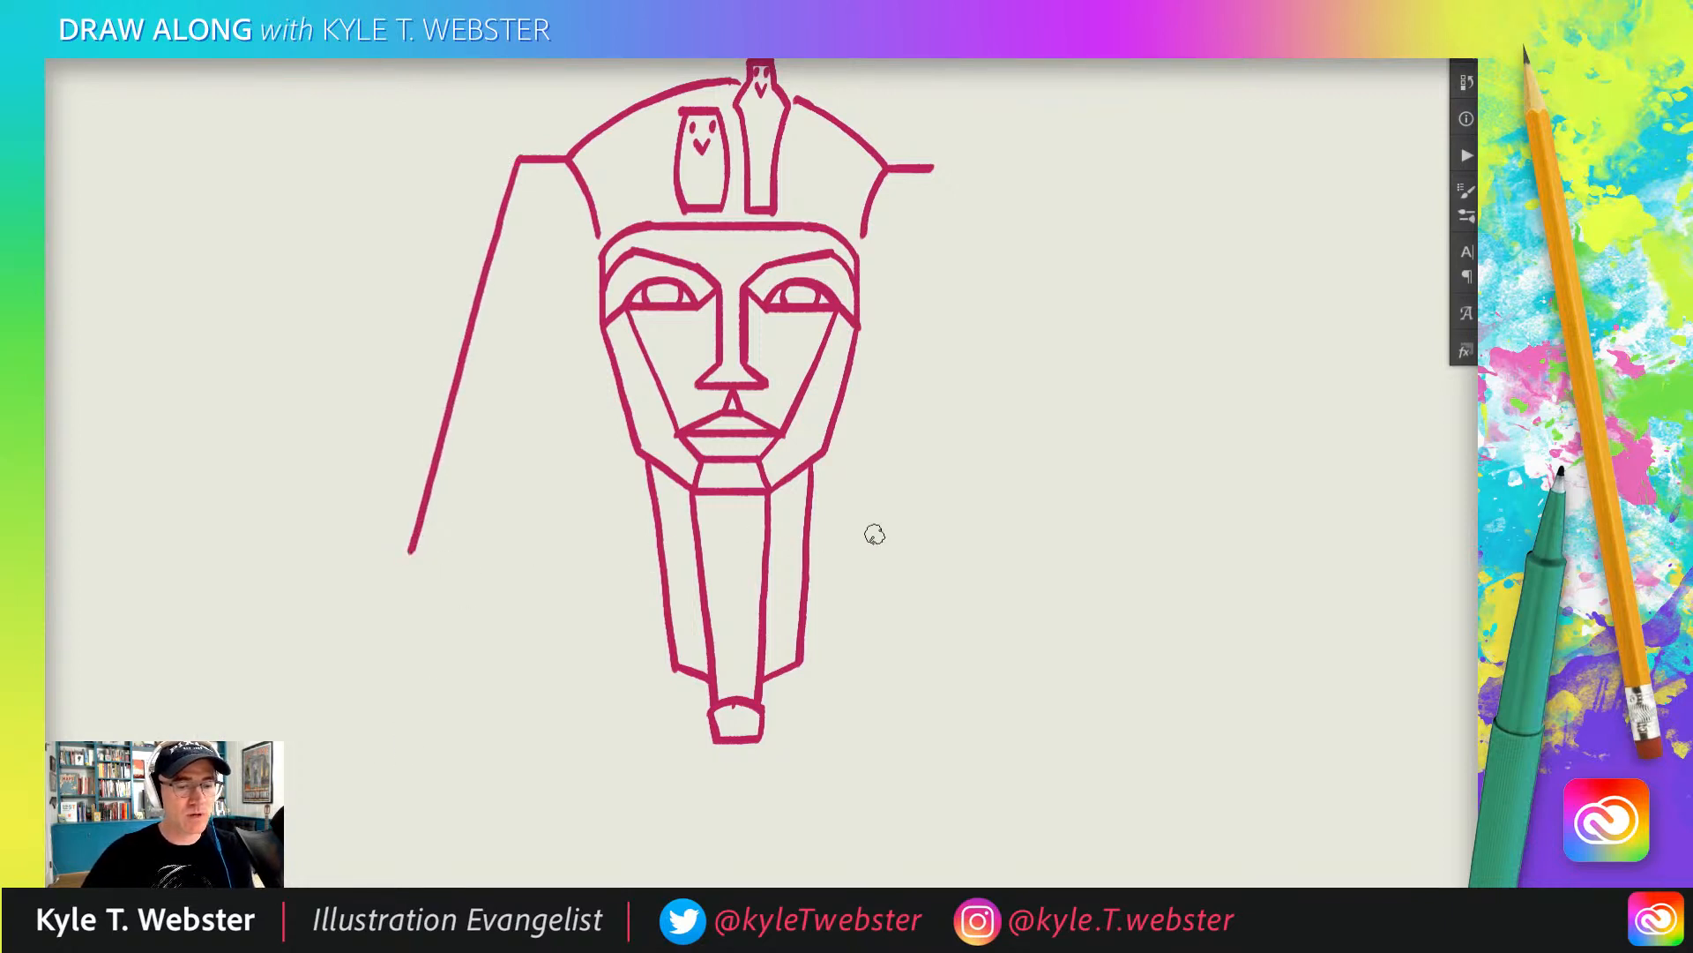
left_click(1037, 551)
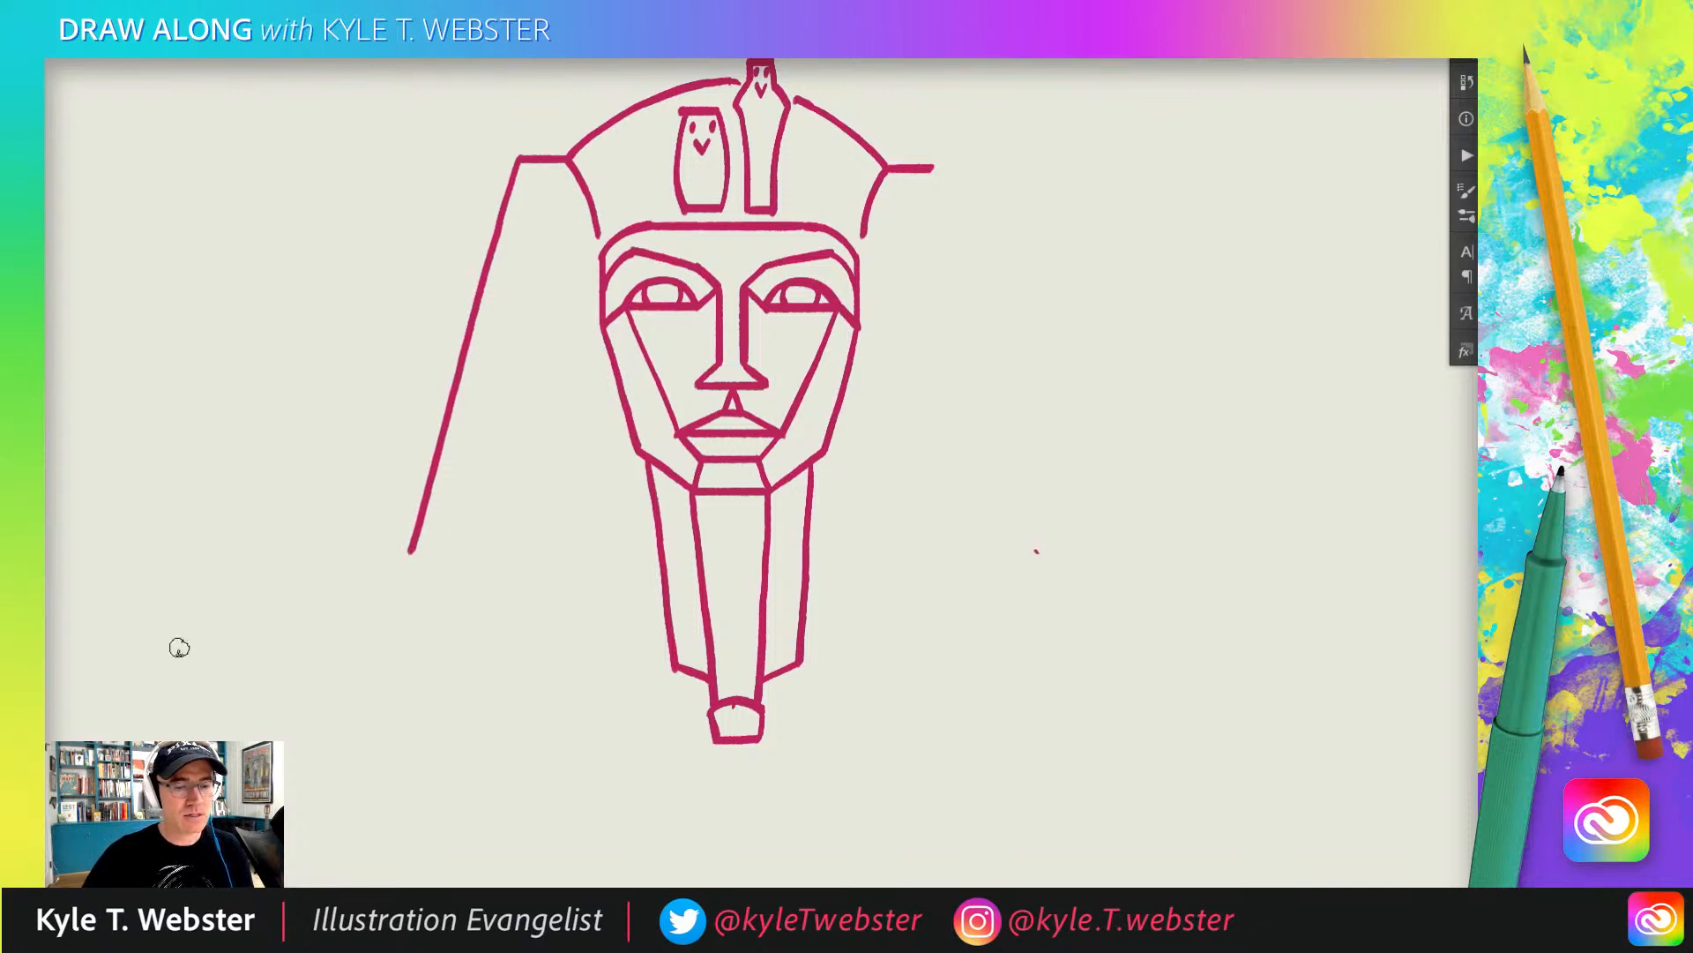
left_click_drag(931, 170, 1038, 558)
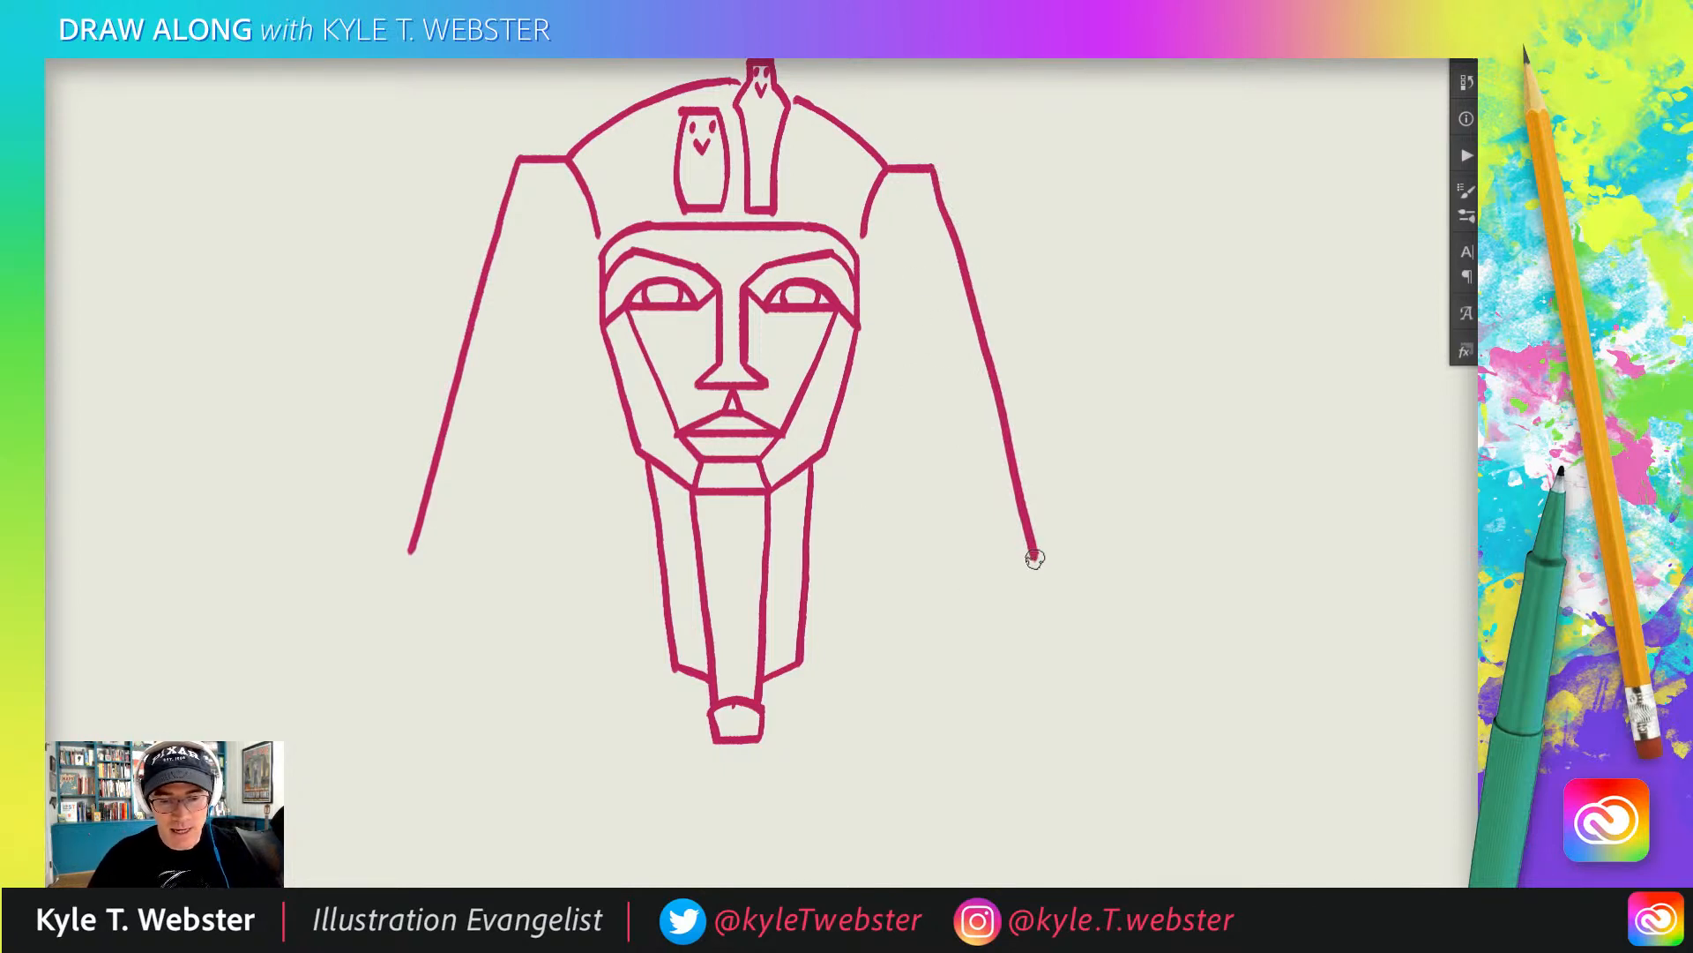
left_click_drag(1037, 557, 957, 602)
mouse_move(410, 553)
left_mouse_down()
mouse_move(502, 597)
mouse_move(467, 554)
mouse_move(457, 428)
left_mouse_up()
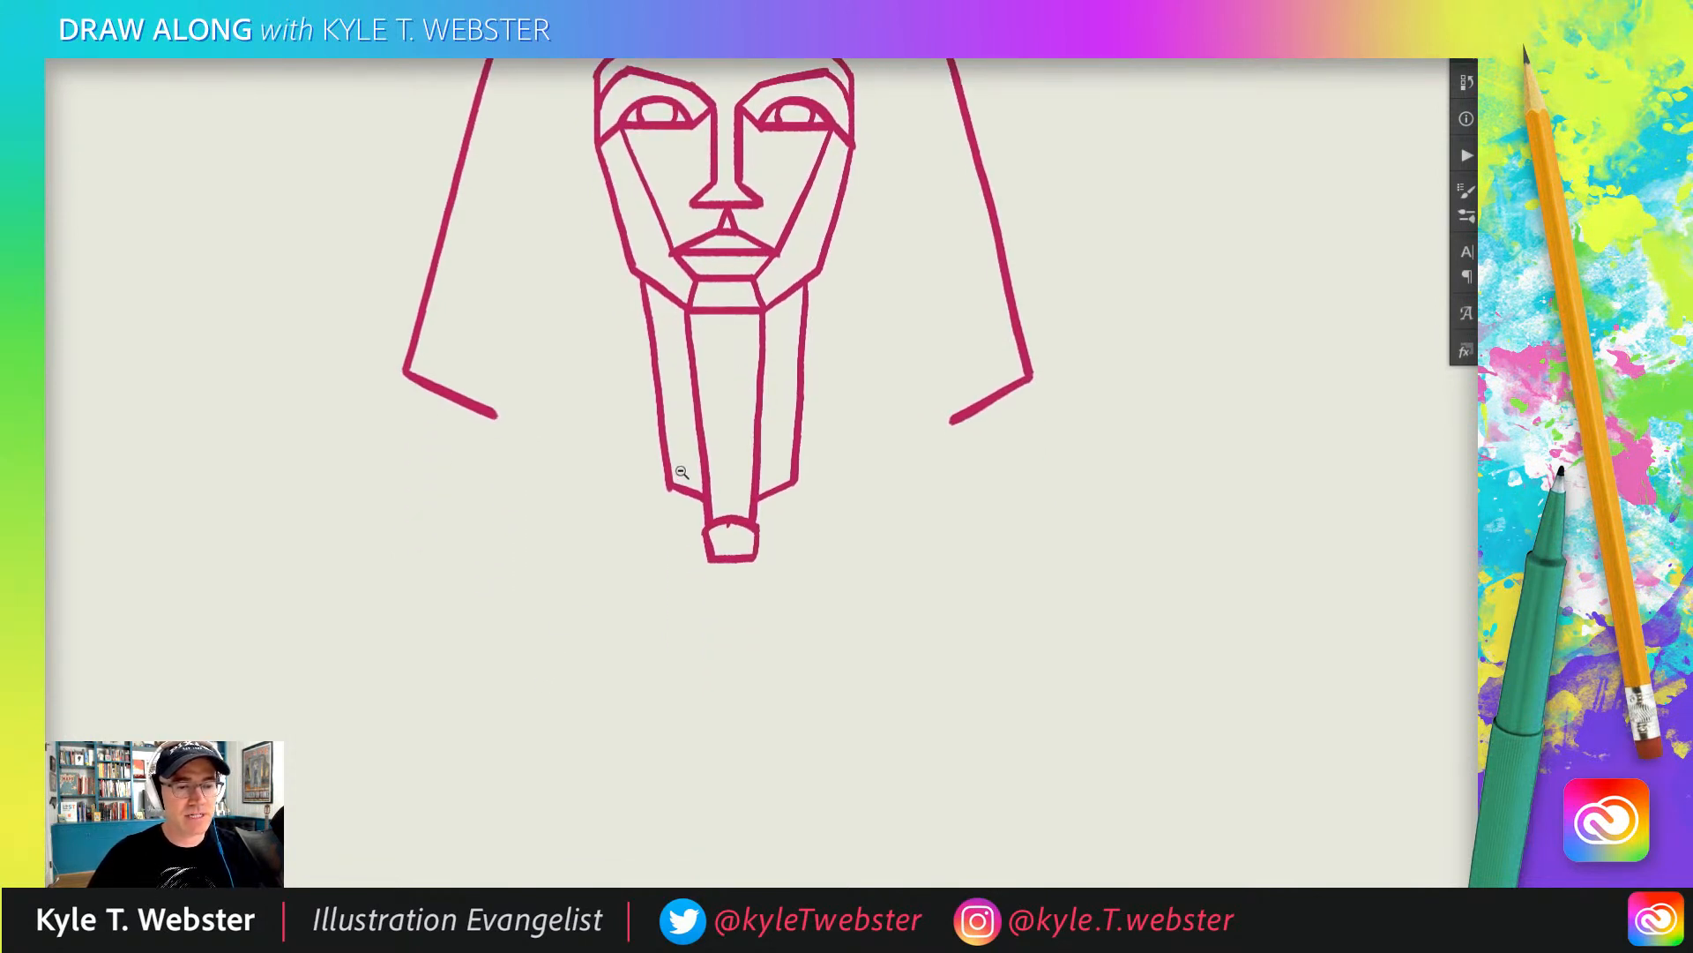
- Draw two parallel vertical lines straight down from the lower outer corners of the panels beside the beard
key("ctrl+minus")
left_click_drag(620, 438, 633, 575)
mouse_move(672, 415)
left_mouse_down()
mouse_move(718, 332)
mouse_move(718, 284)
left_mouse_up()
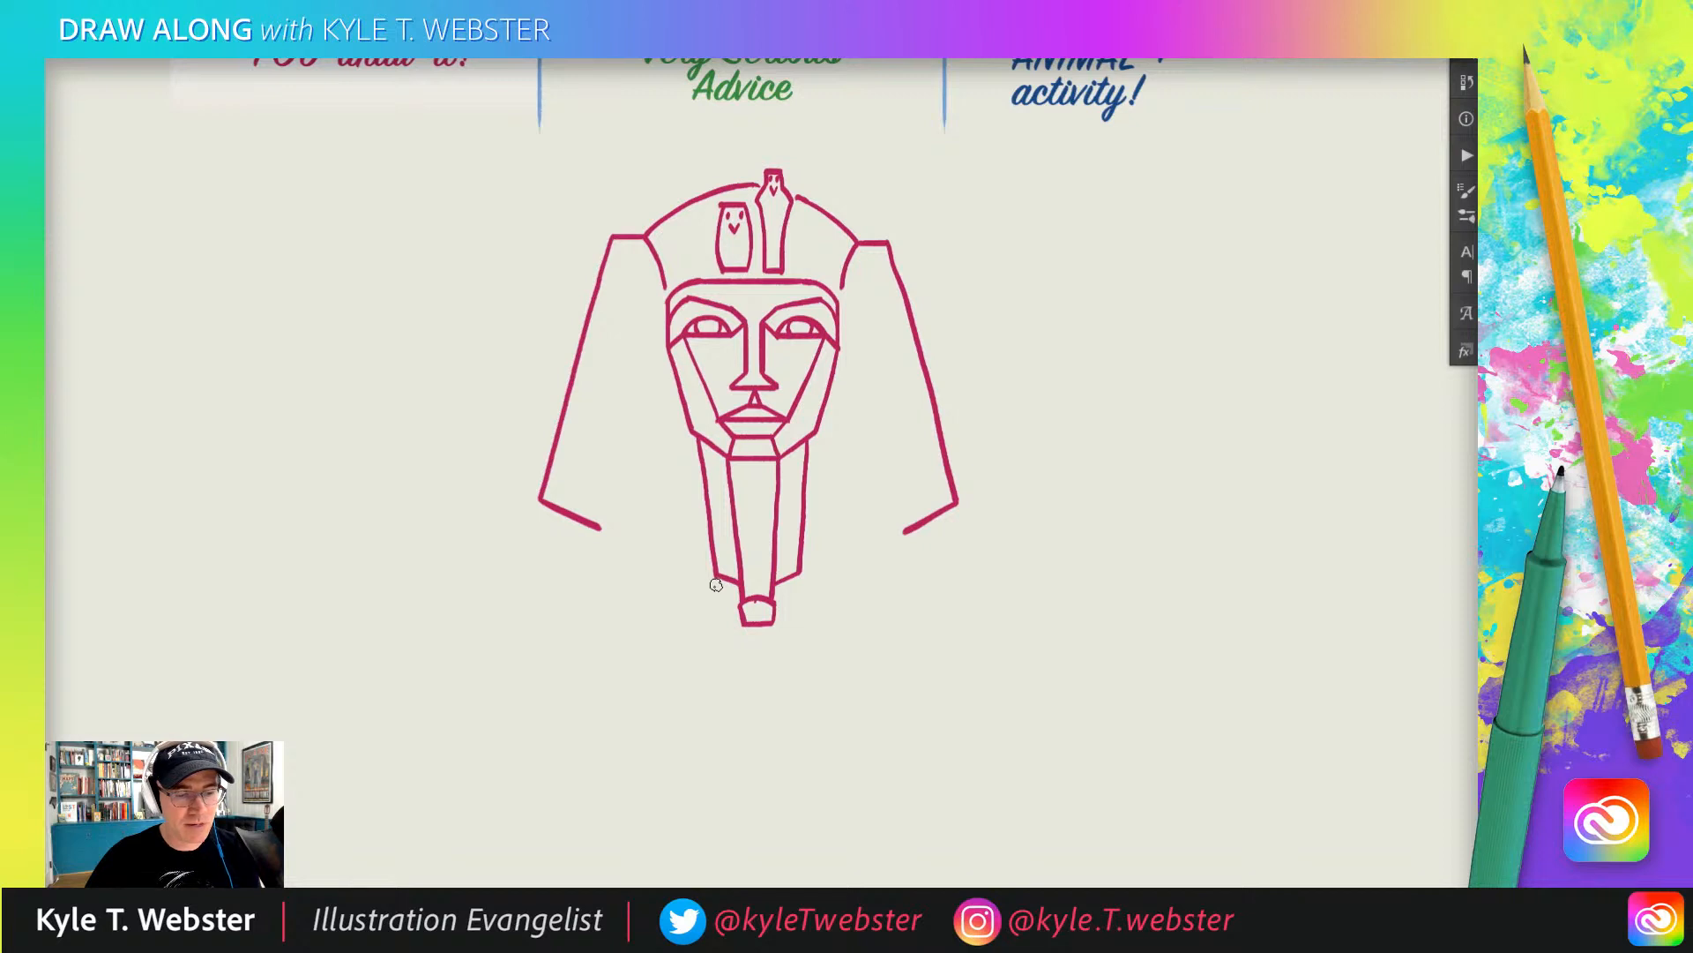
left_click_drag(716, 584, 716, 721)
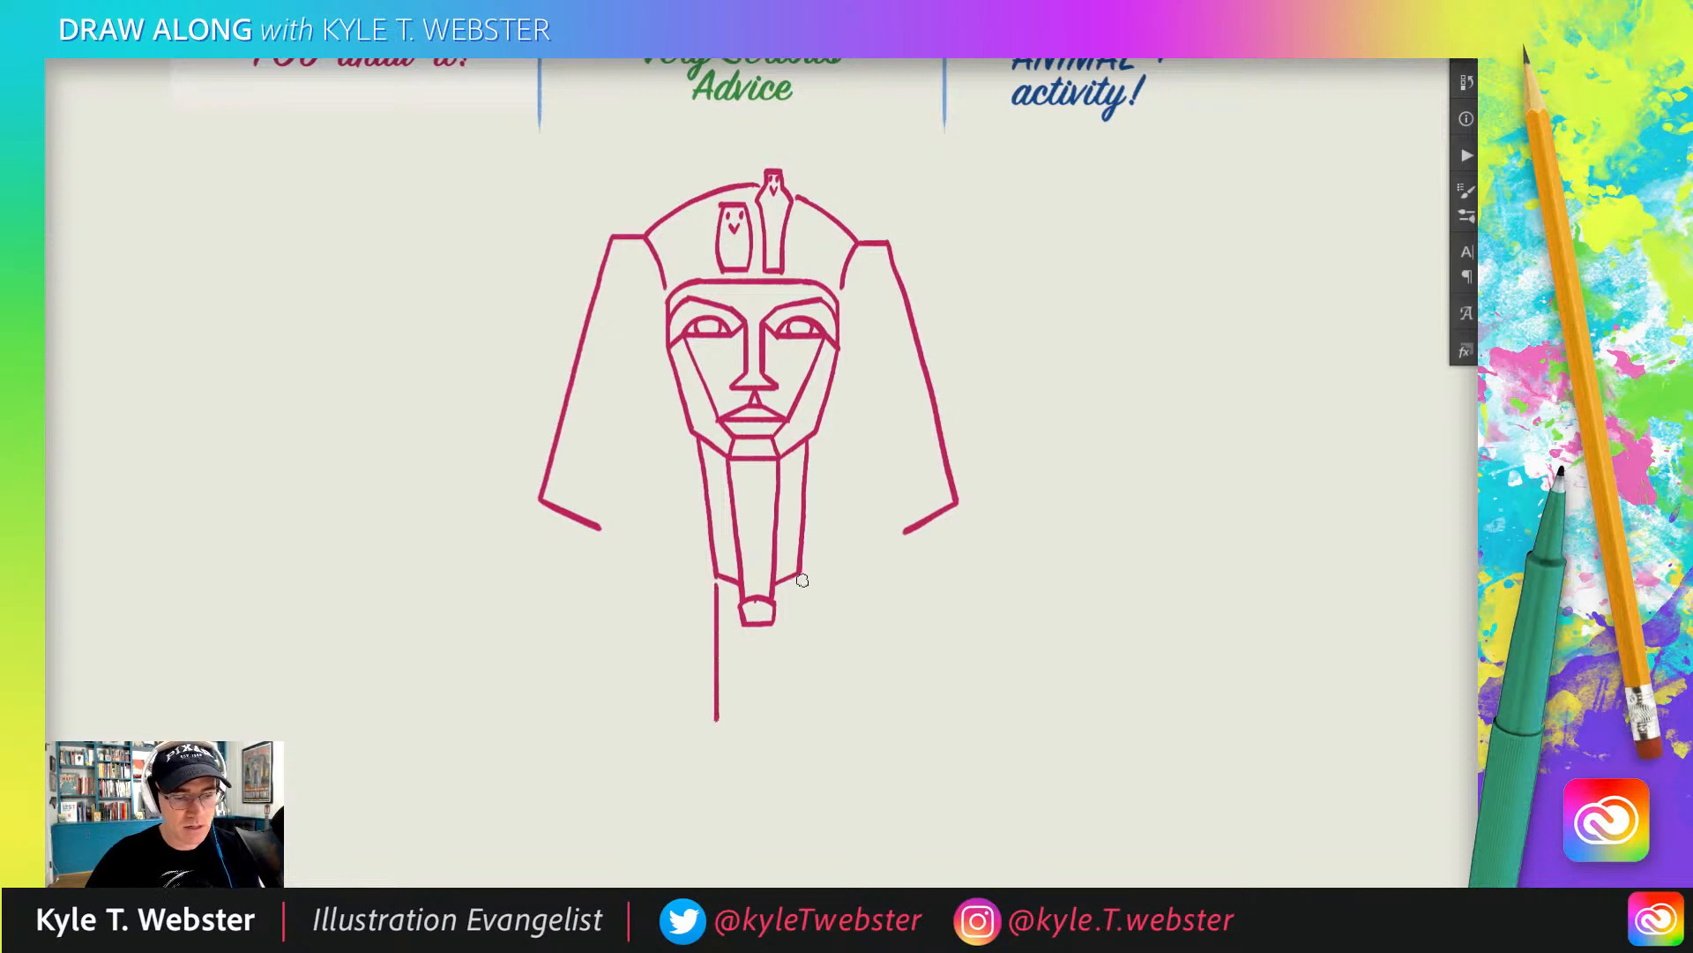
left_click_drag(800, 579, 800, 720)
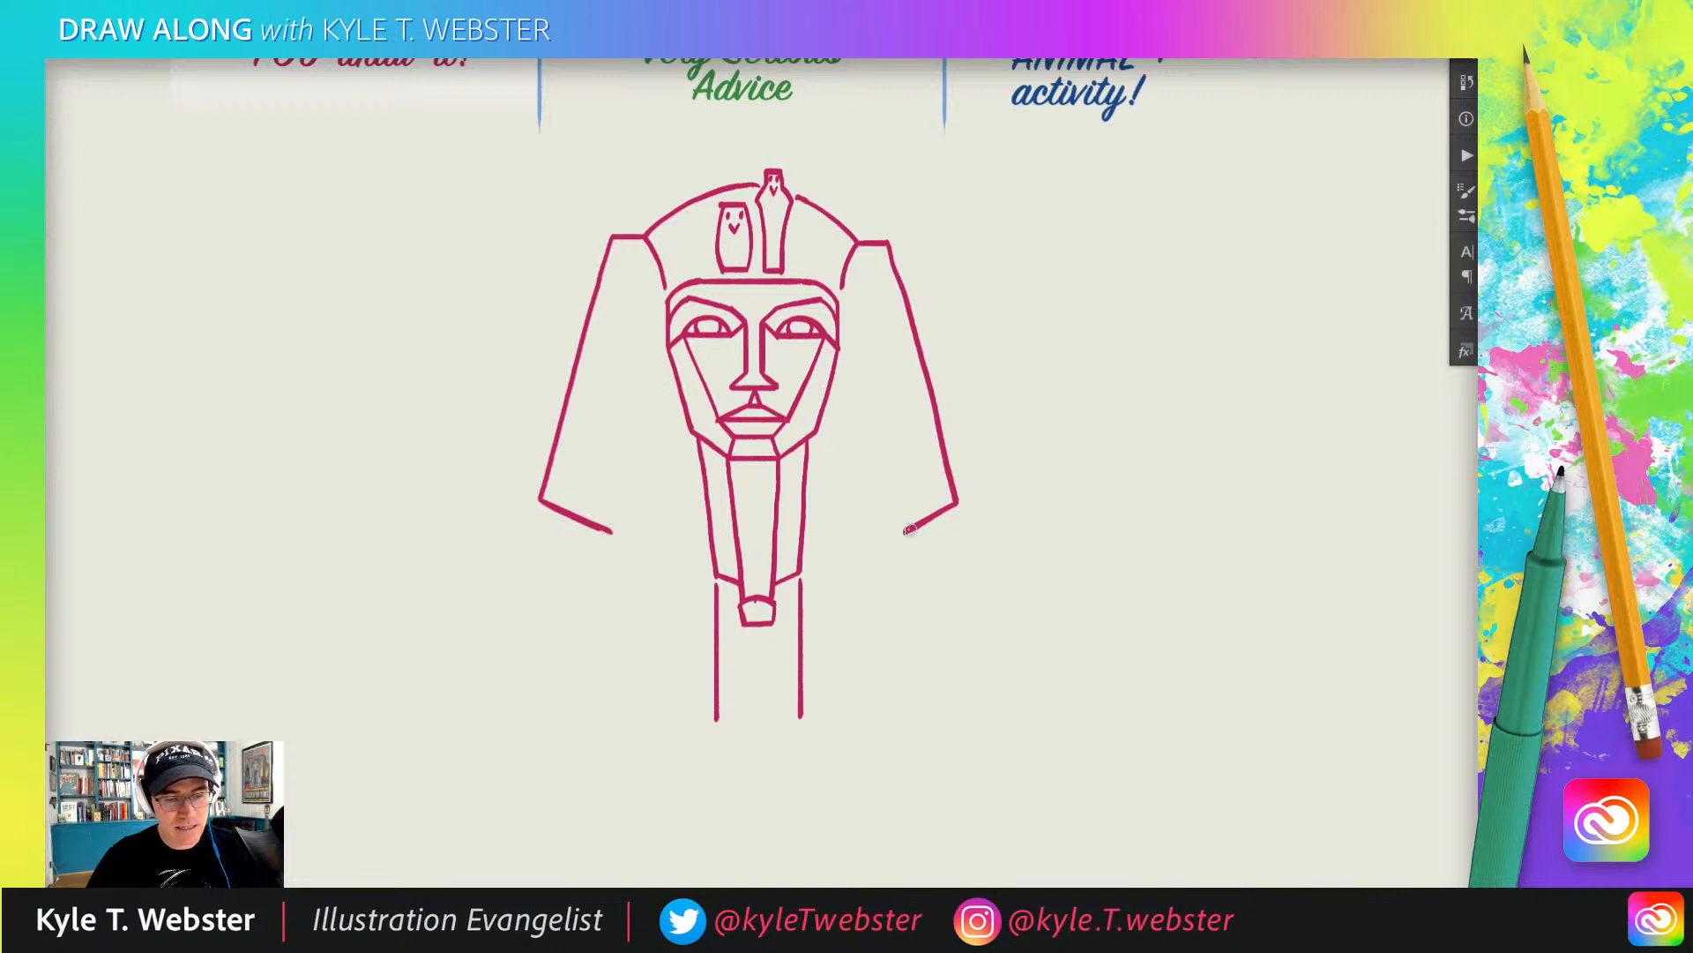
- Lengthen the headdress's inward-angled lower edges and close each hanging flap with a line curving down to the vertical line's base
left_click_drag(909, 529, 883, 541)
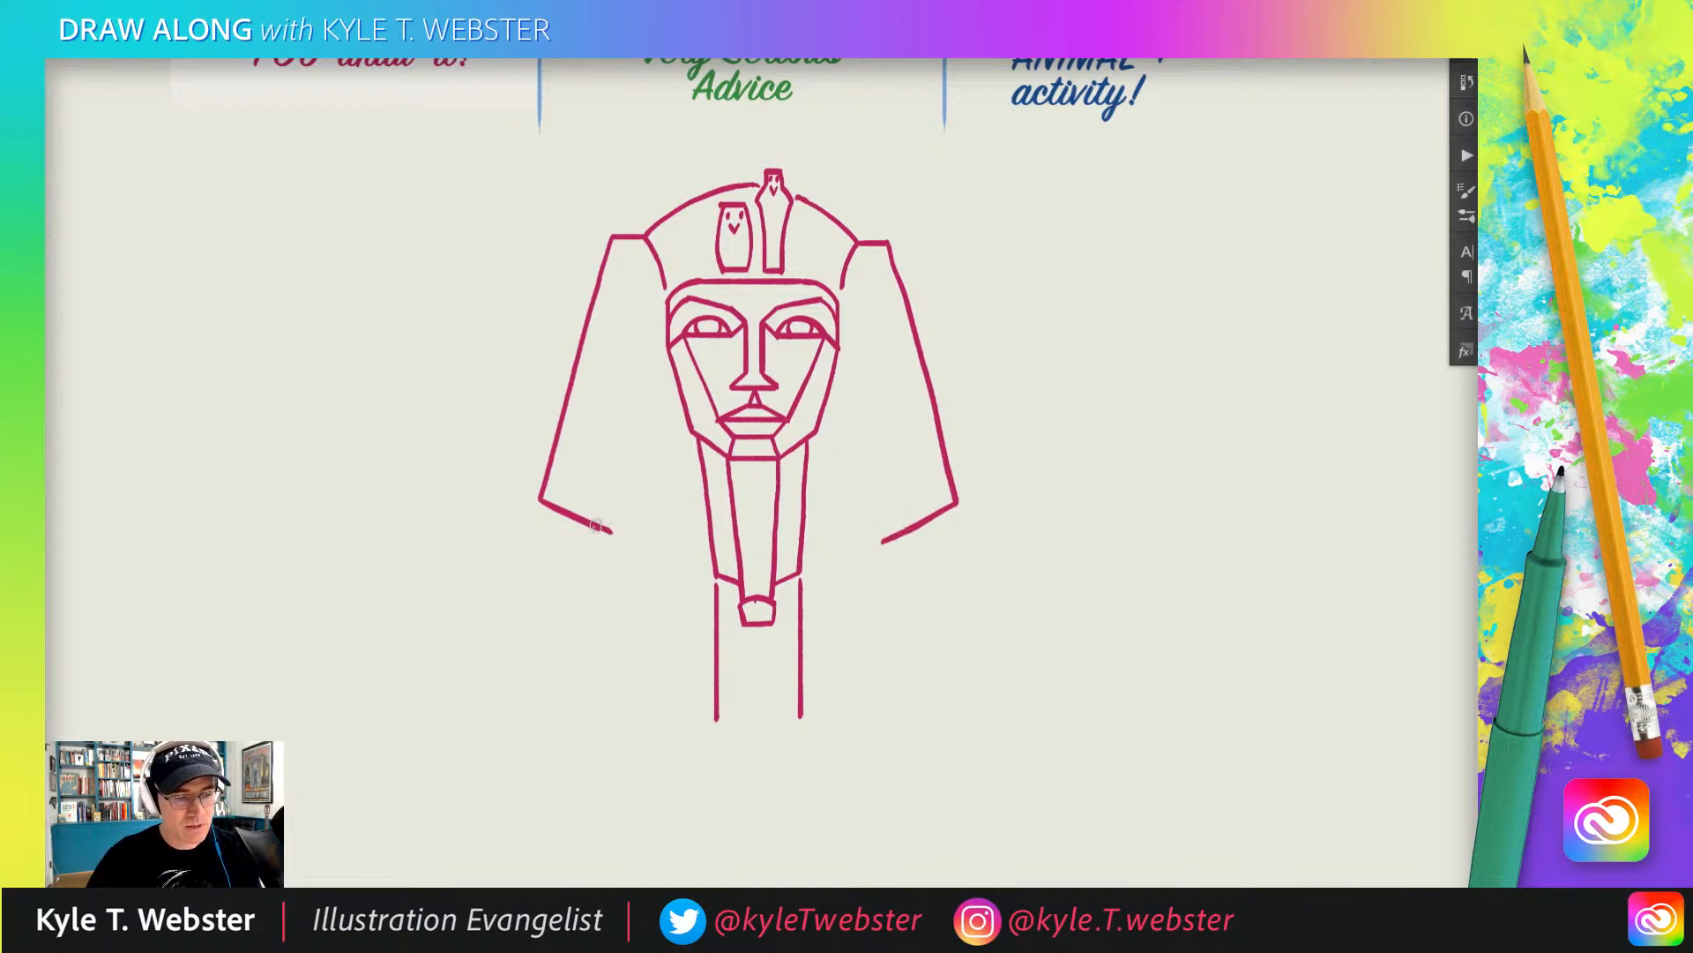
left_click_drag(597, 525, 615, 533)
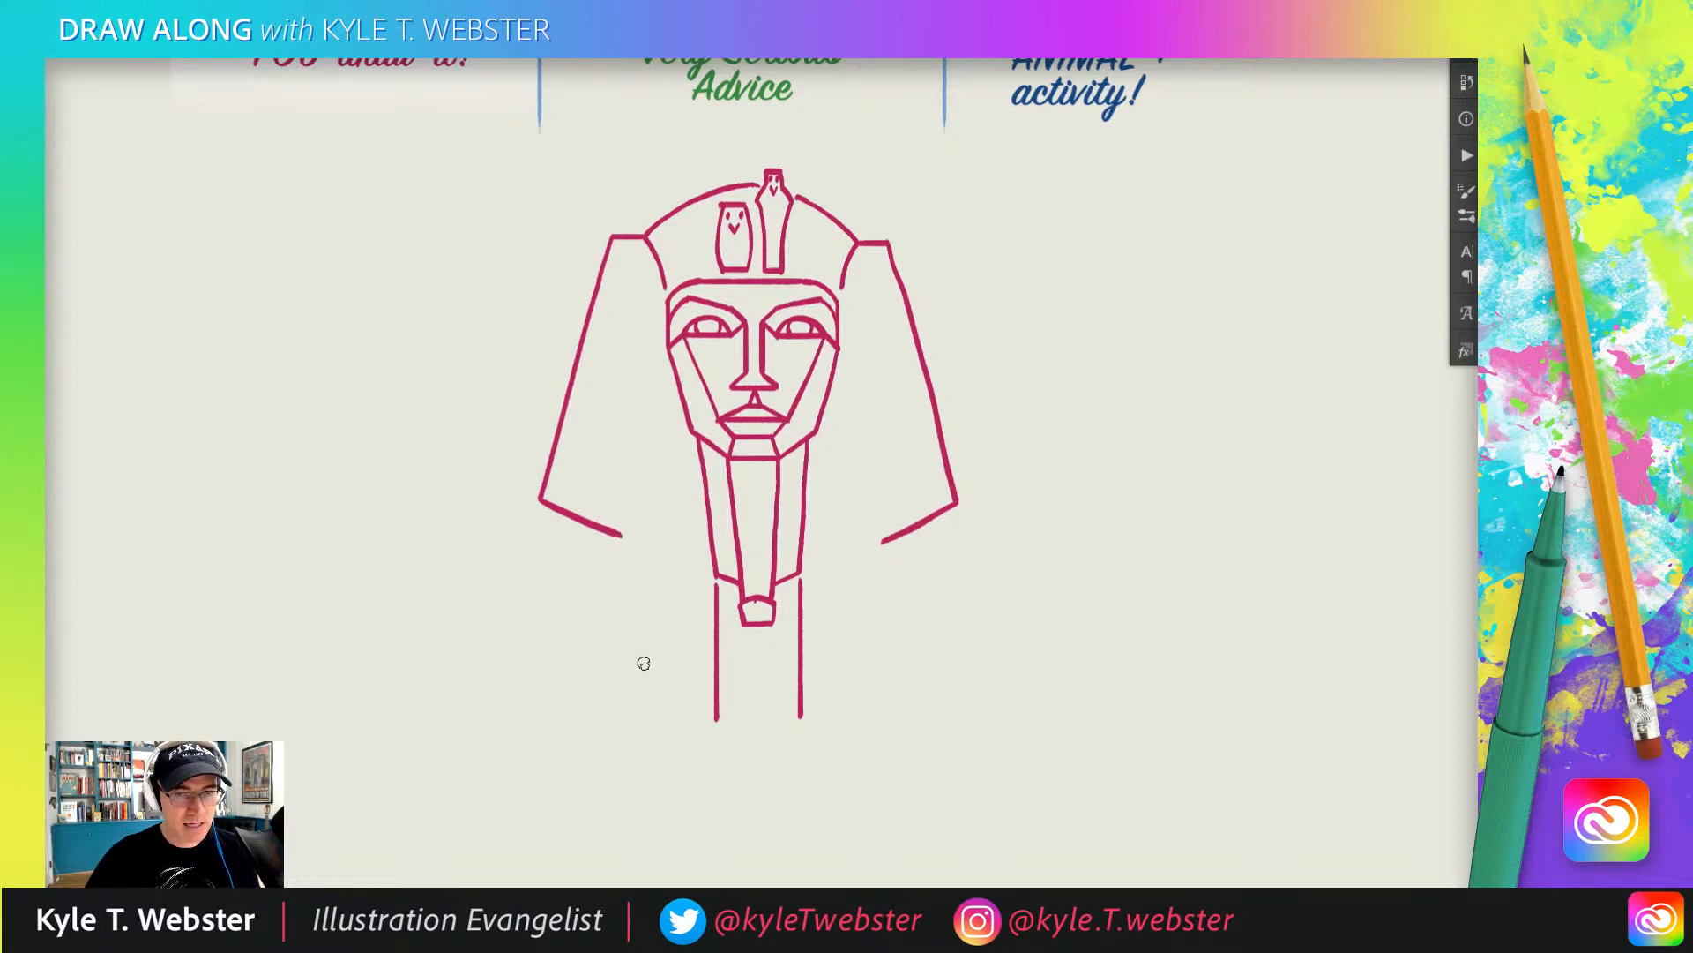
mouse_move(621, 529)
left_mouse_down()
mouse_move(658, 694)
mouse_move(716, 718)
left_mouse_up()
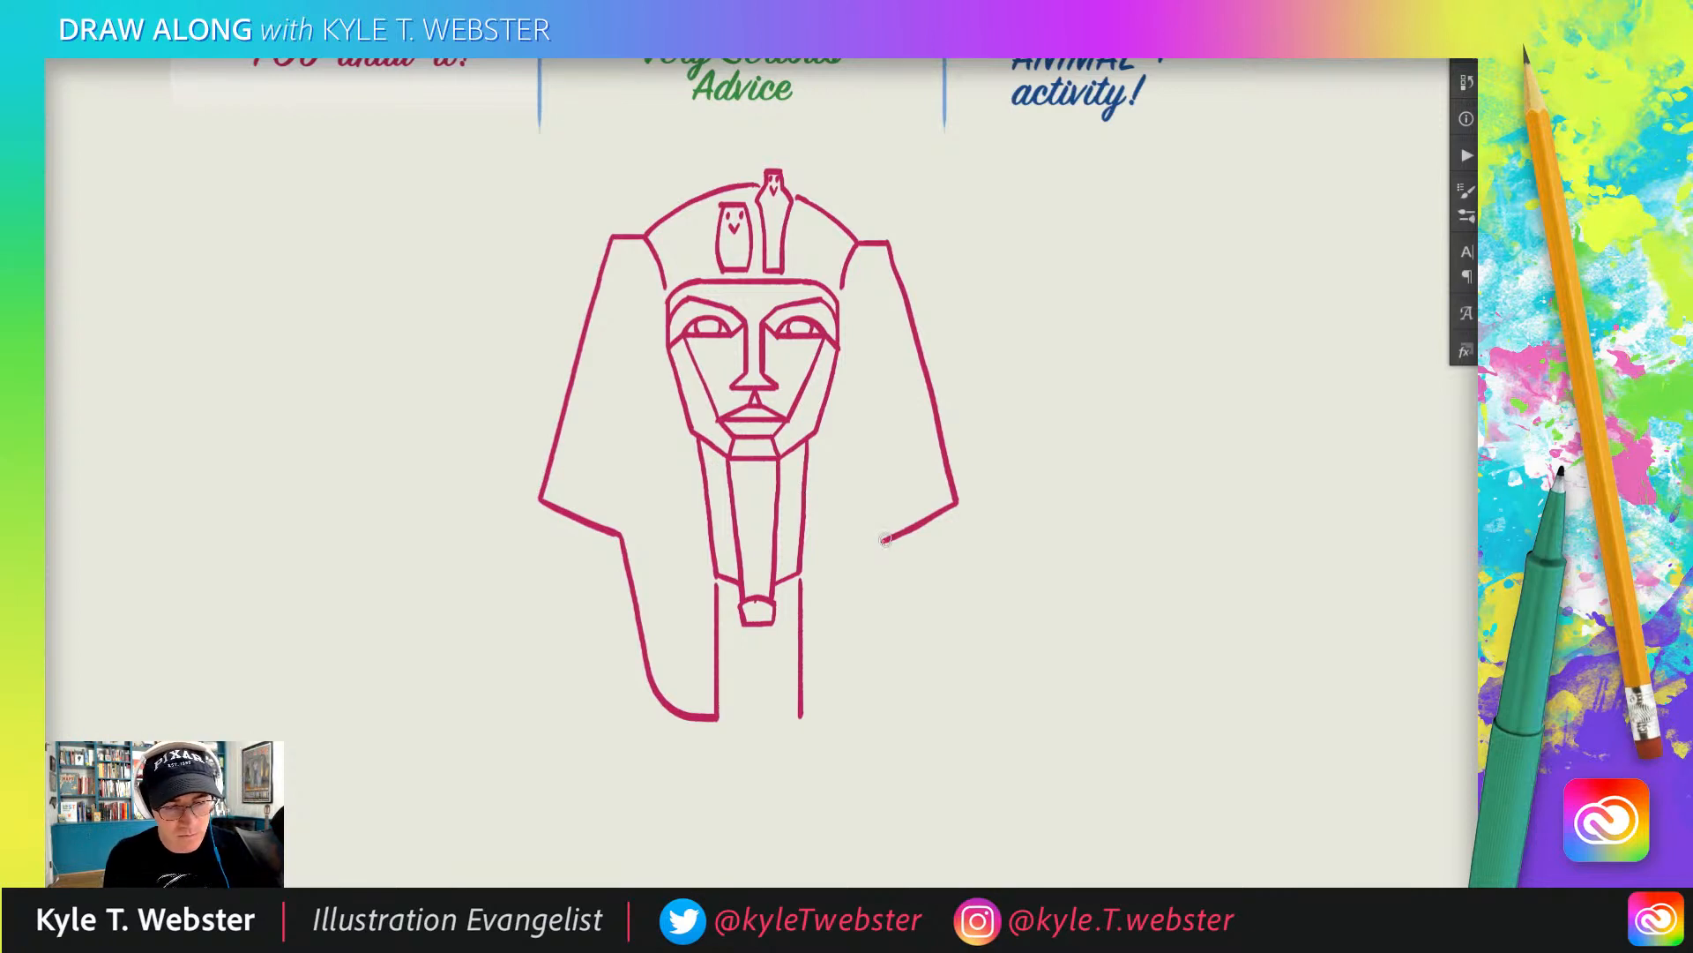
mouse_move(885, 539)
left_mouse_down()
mouse_move(867, 671)
mouse_move(813, 717)
left_mouse_up()
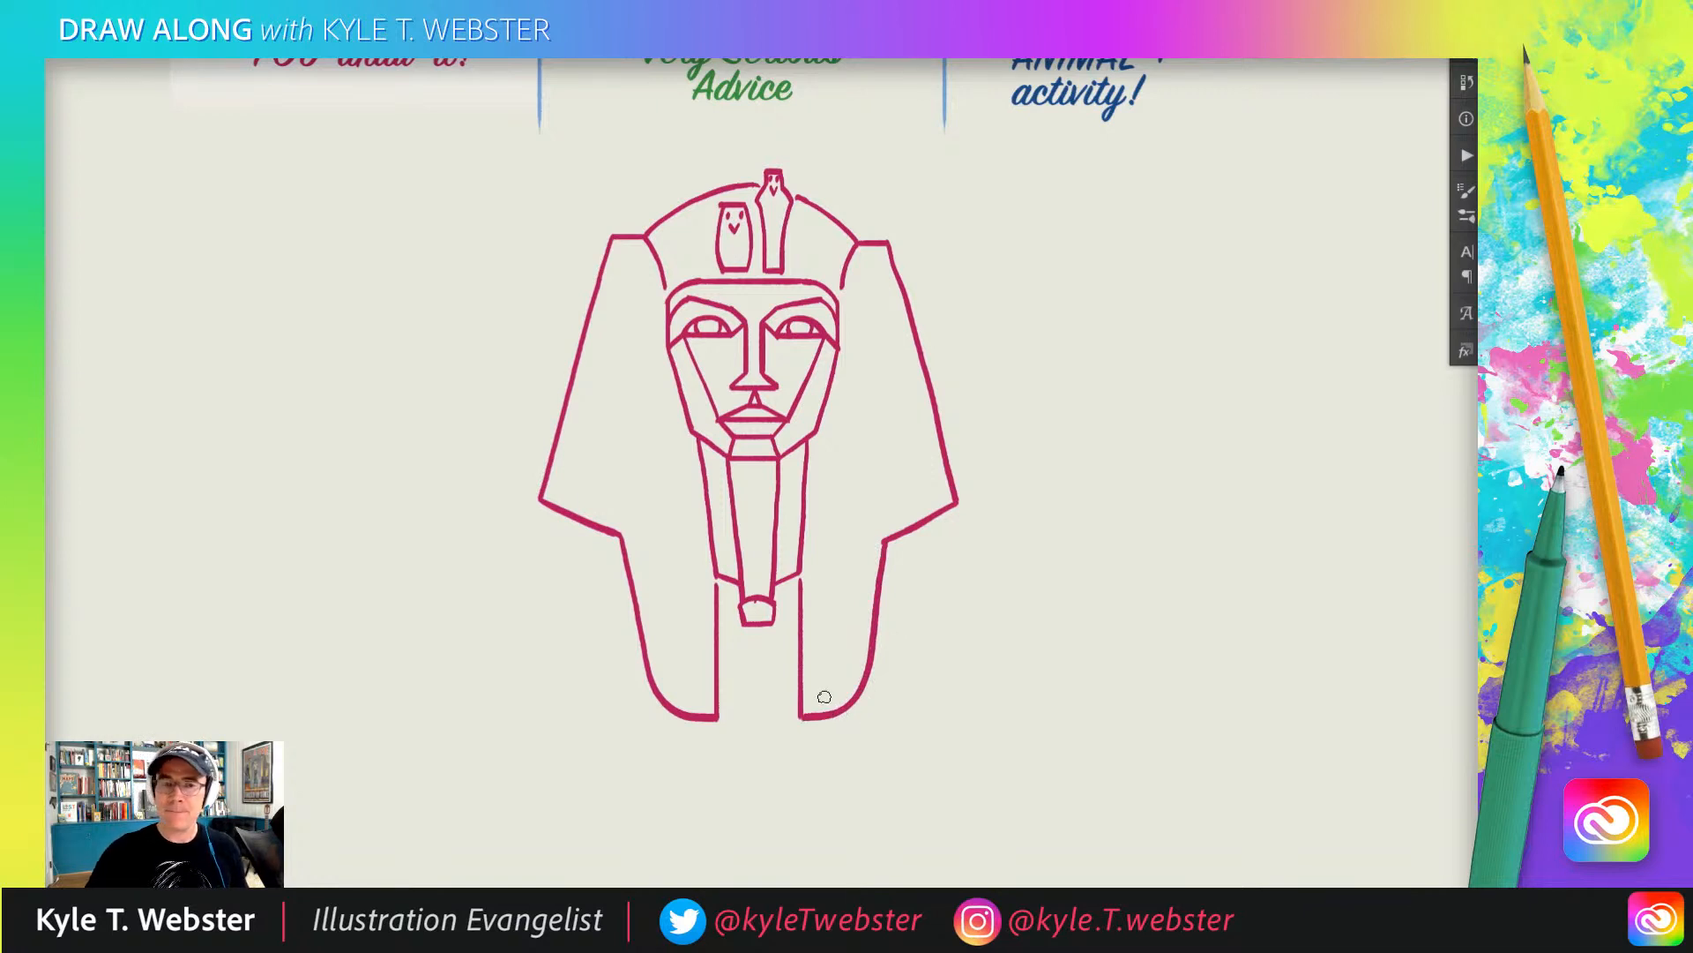
- Draw a short diagonal shoulder line sloping outward from beneath each lower side edge of the headdress
left_click_drag(481, 432, 476, 404)
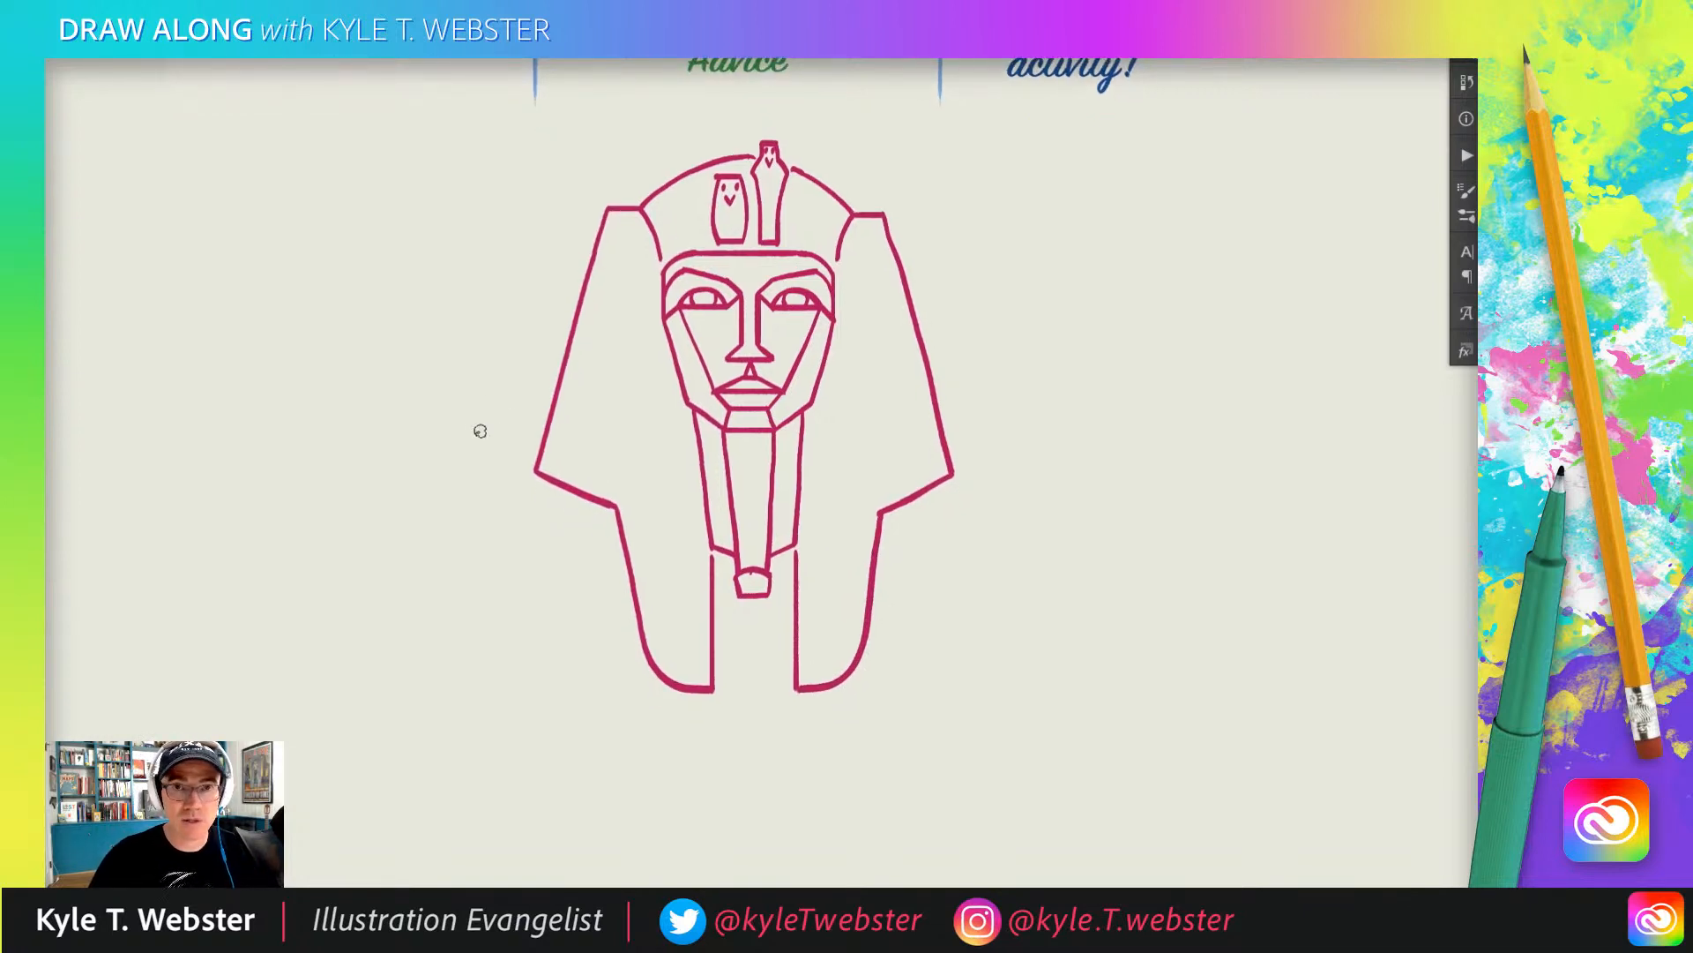
left_click_drag(506, 539, 514, 491)
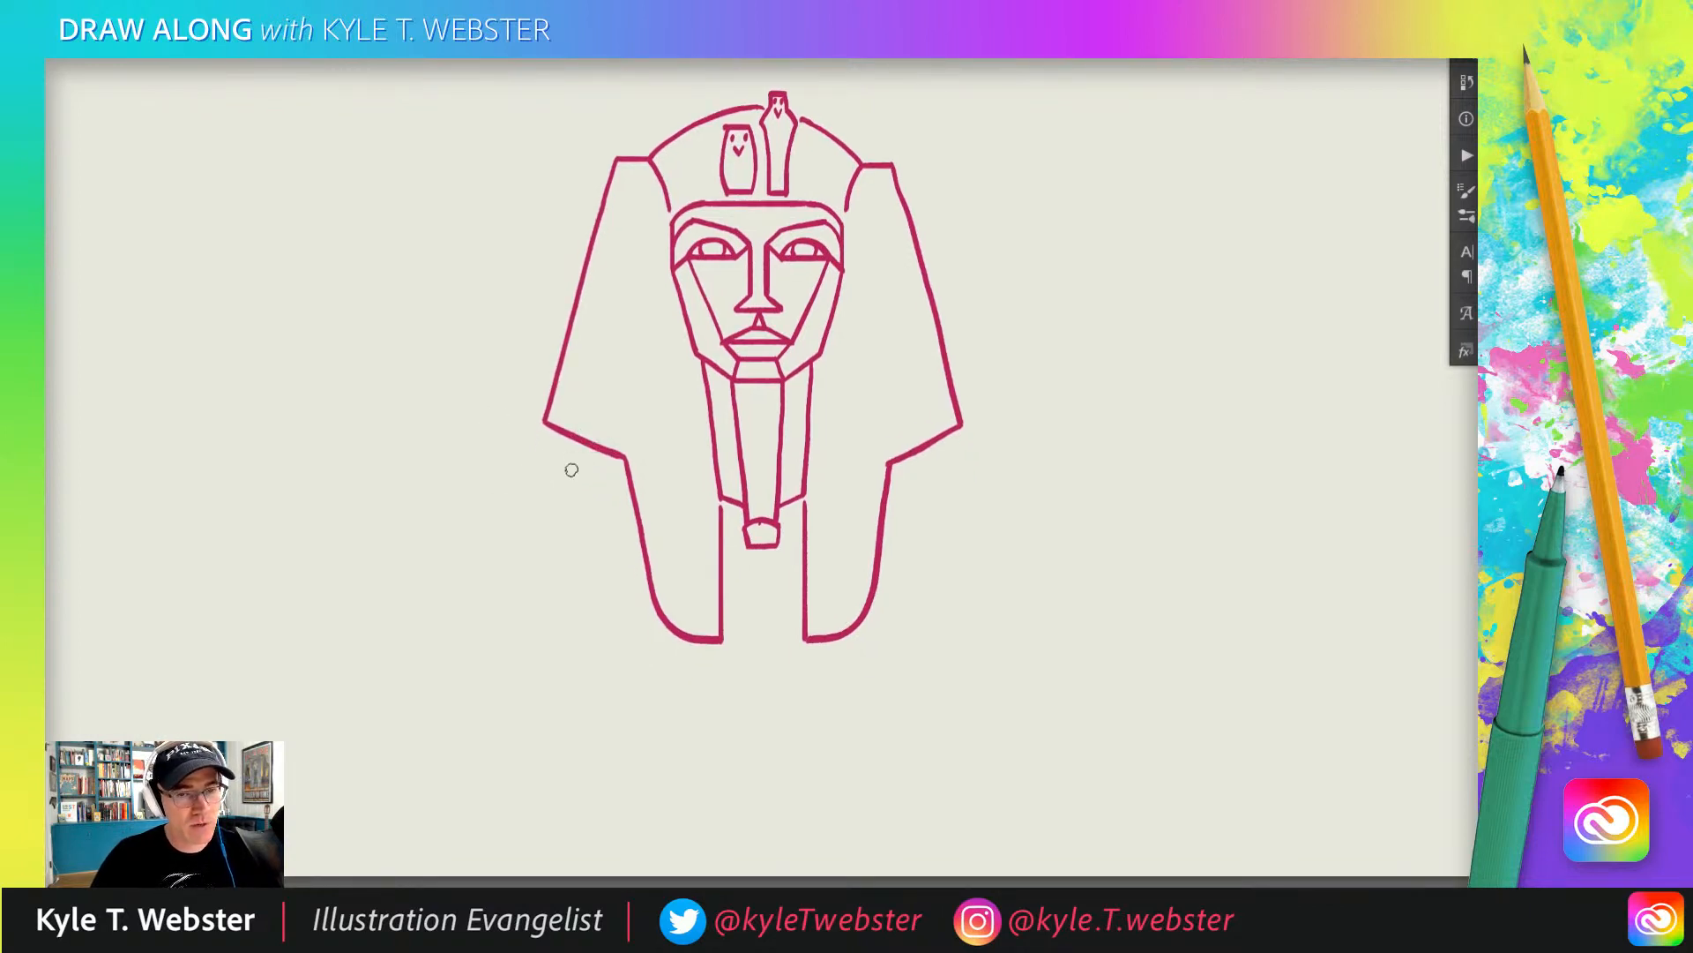
left_click_drag(596, 450, 552, 473)
left_click_drag(914, 450, 952, 476)
- Draw a straight horizontal line centred below the two hanging flaps, slightly wider than the gap between them
left_click_drag(408, 572, 399, 504)
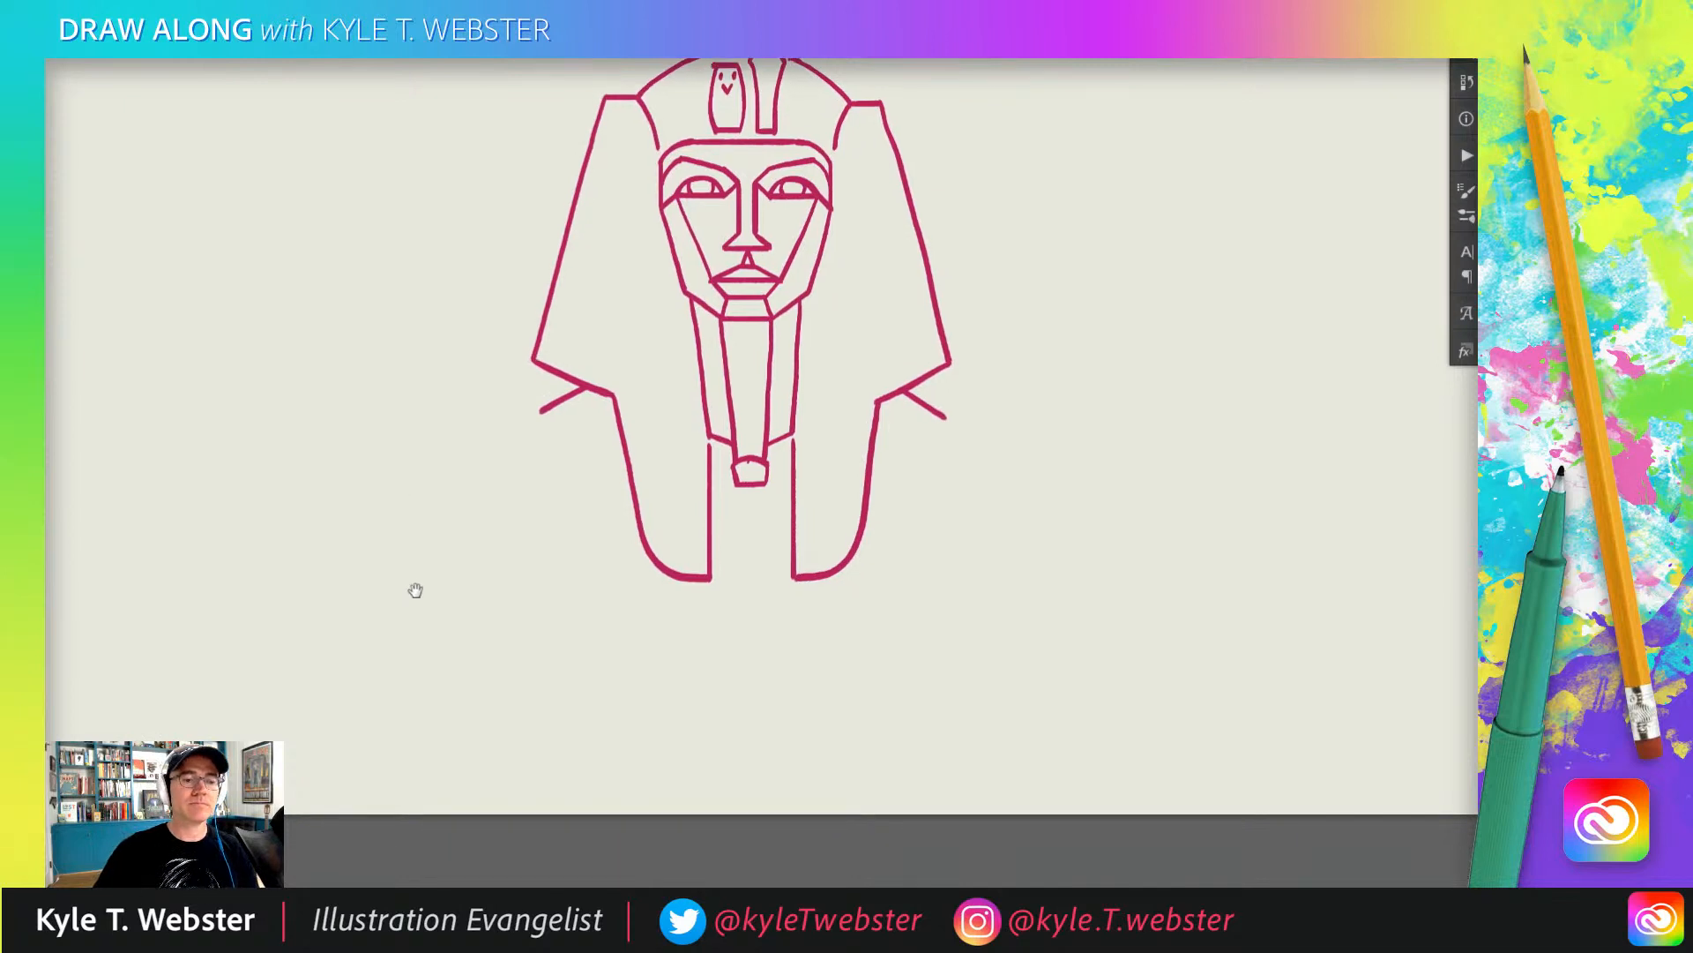
mouse_move(431, 572)
left_mouse_down()
mouse_move(434, 609)
mouse_move(489, 609)
left_mouse_up()
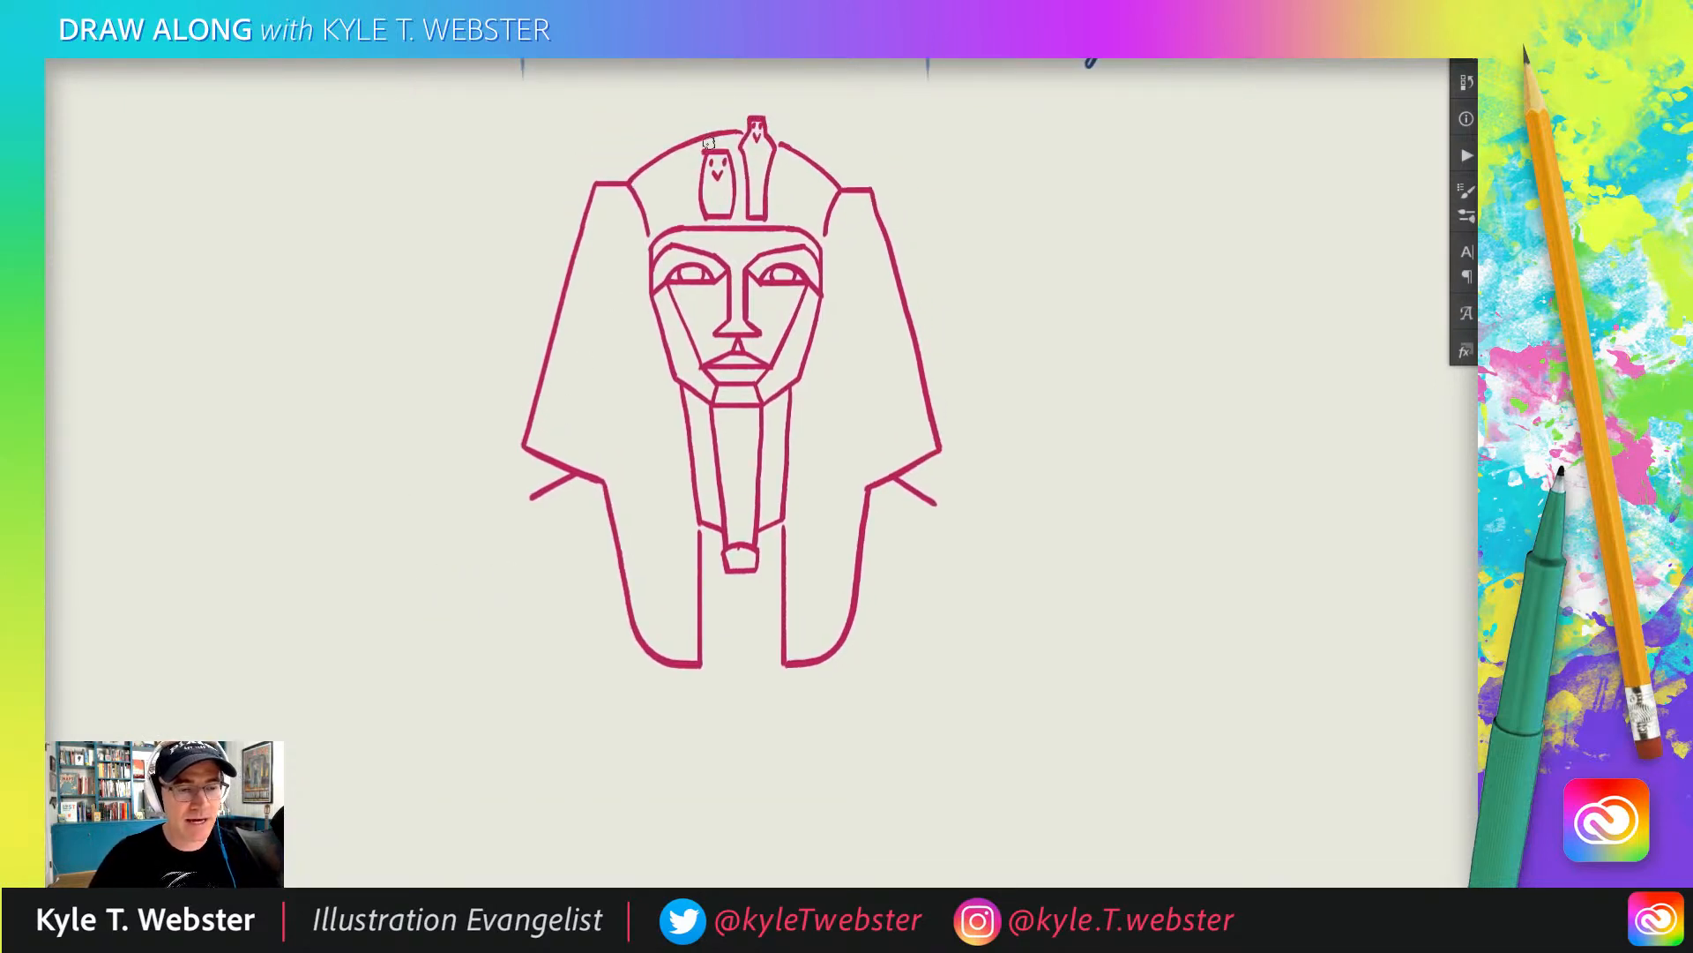
left_click_drag(514, 435, 515, 441)
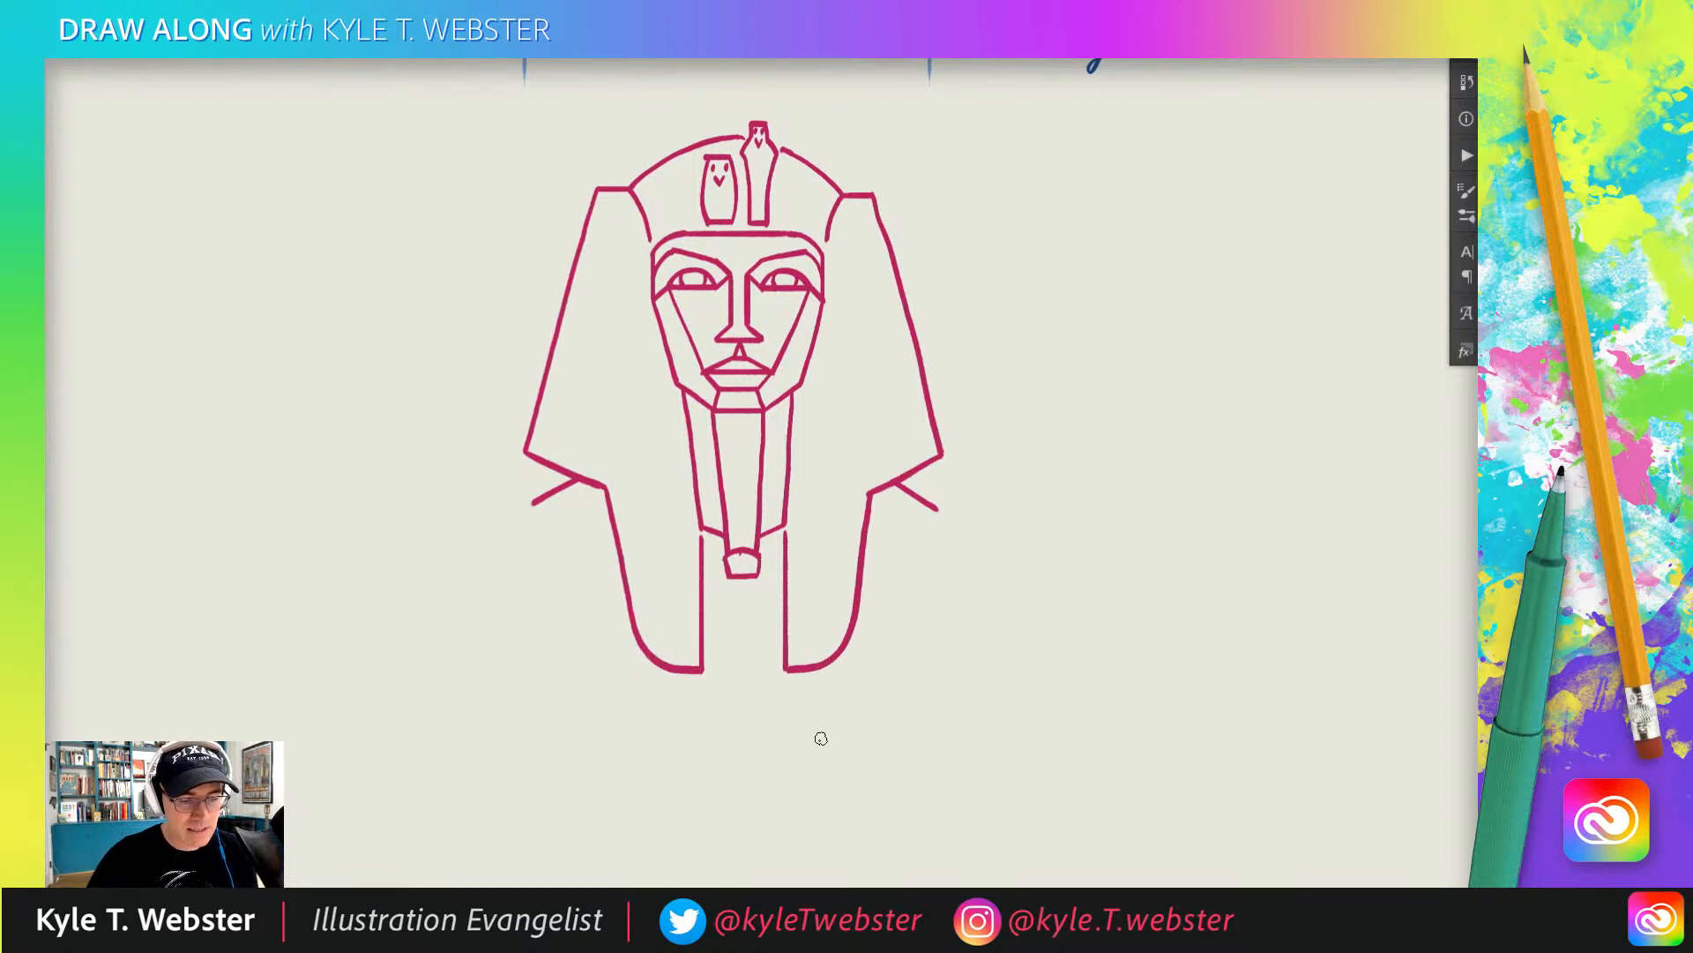
left_click_drag(825, 751, 673, 747)
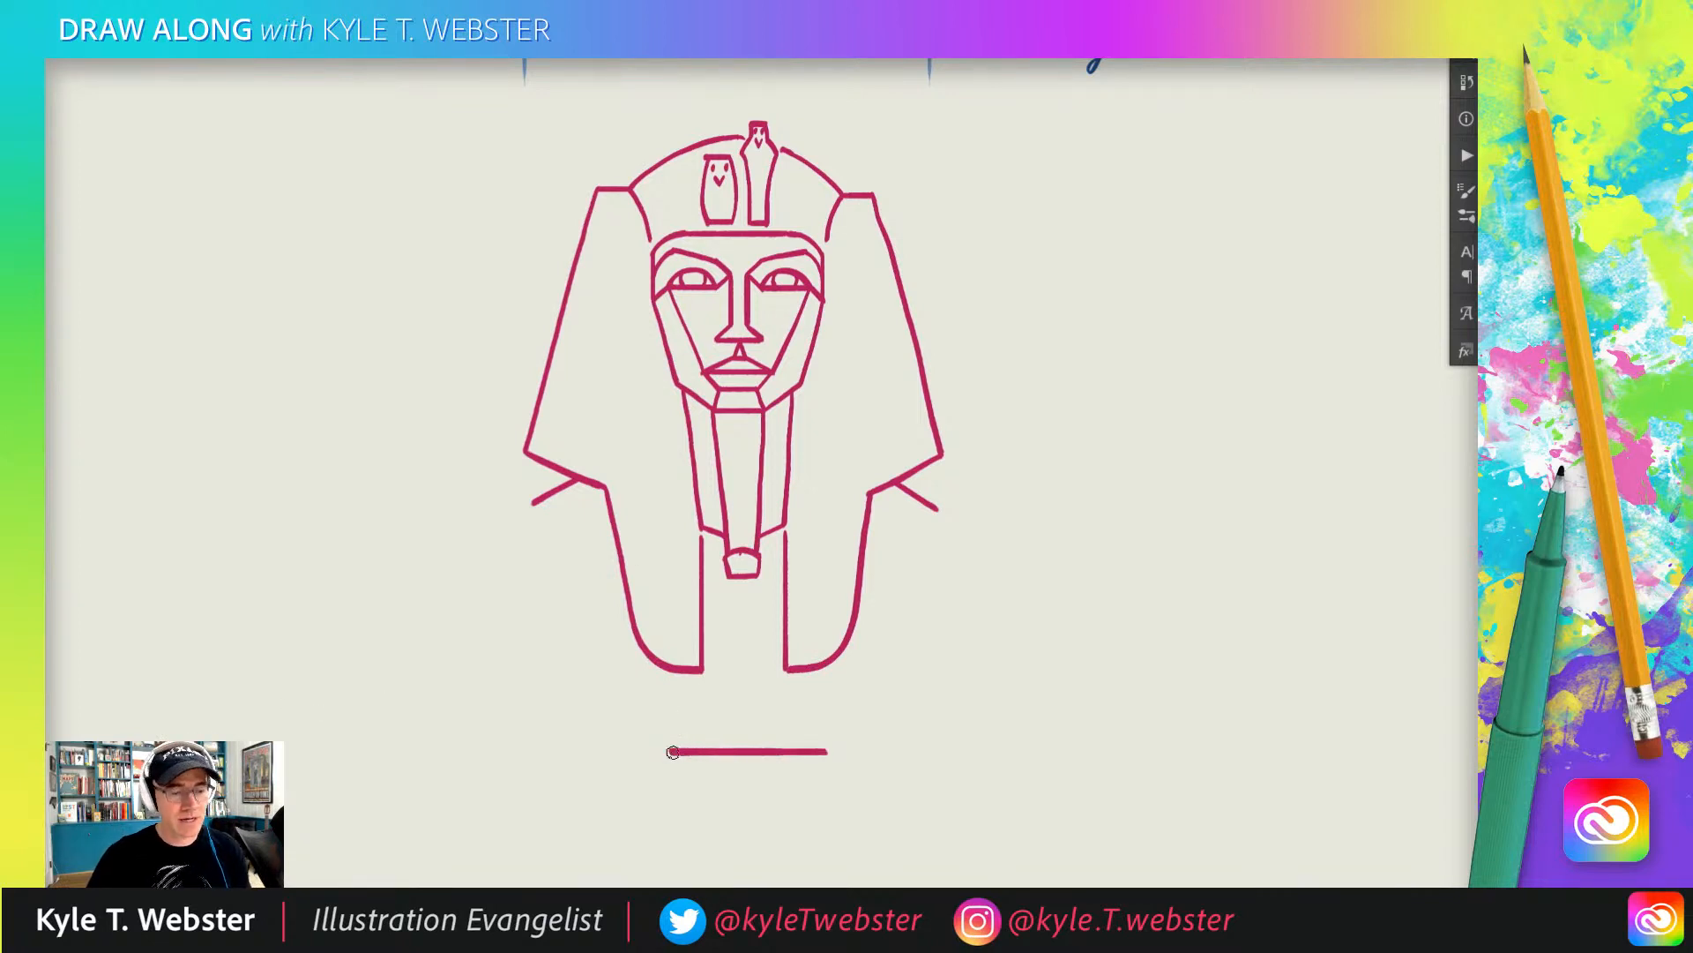
left_click_drag(666, 750, 661, 751)
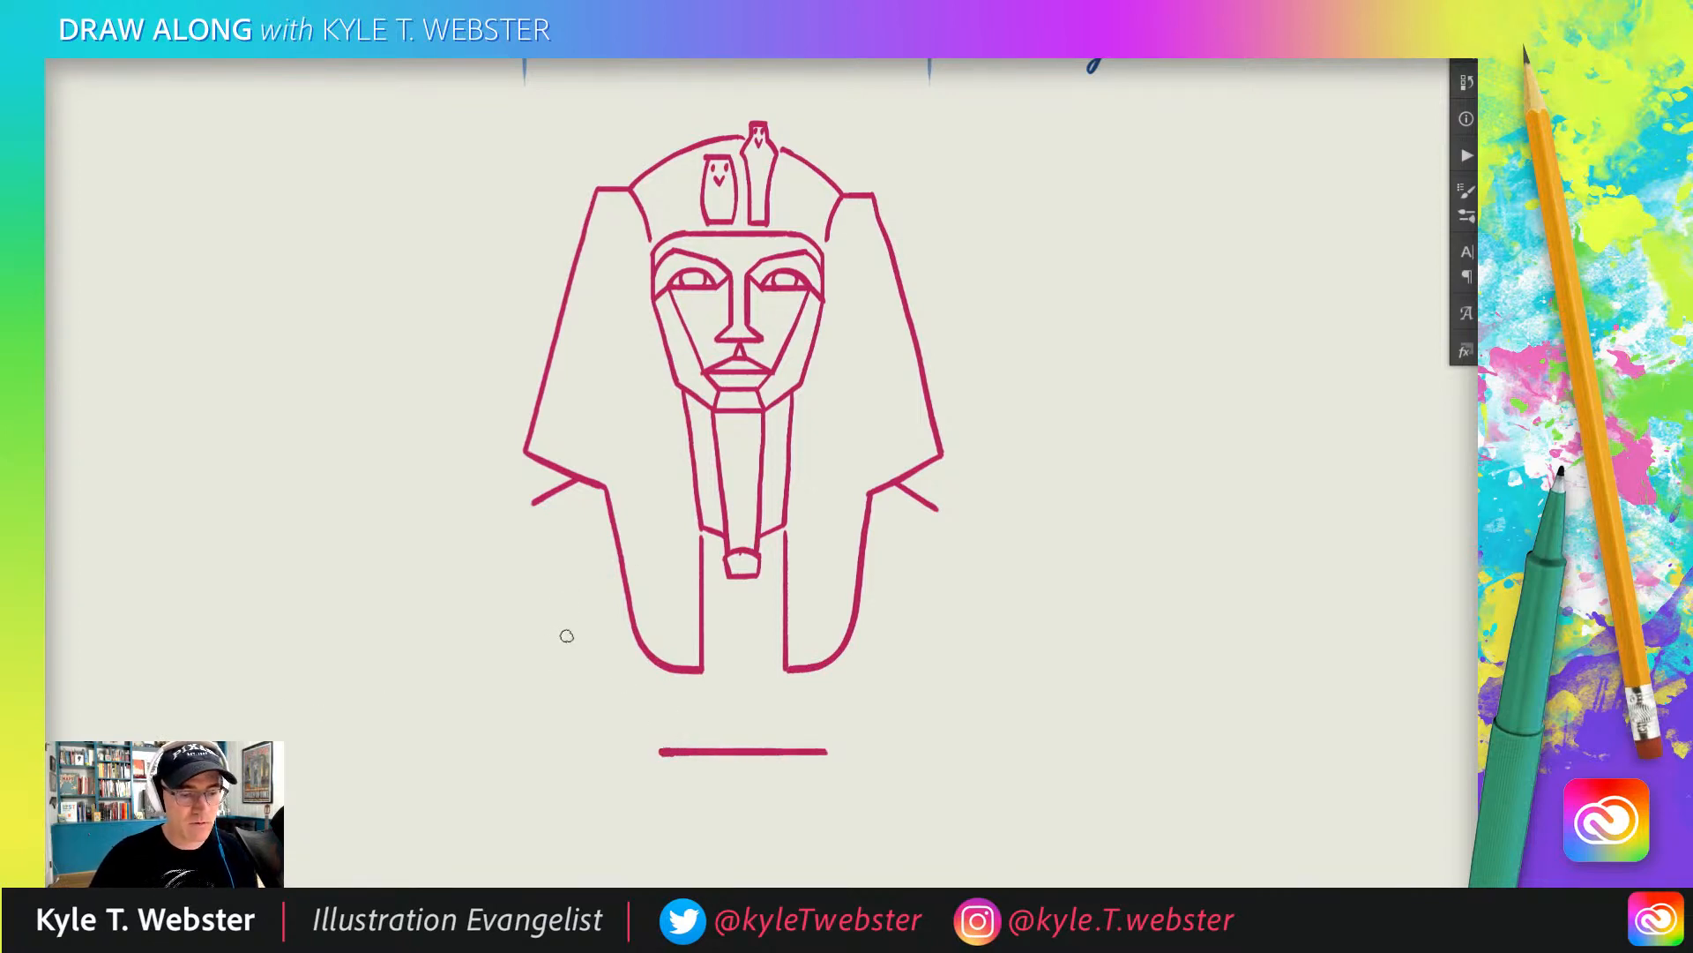
- Connect the outer end of each shoulder line to the horizontal base line with a long curve, closing the bust
mouse_move(532, 498)
left_mouse_down()
mouse_move(556, 695)
mouse_move(584, 731)
mouse_move(662, 752)
left_mouse_up()
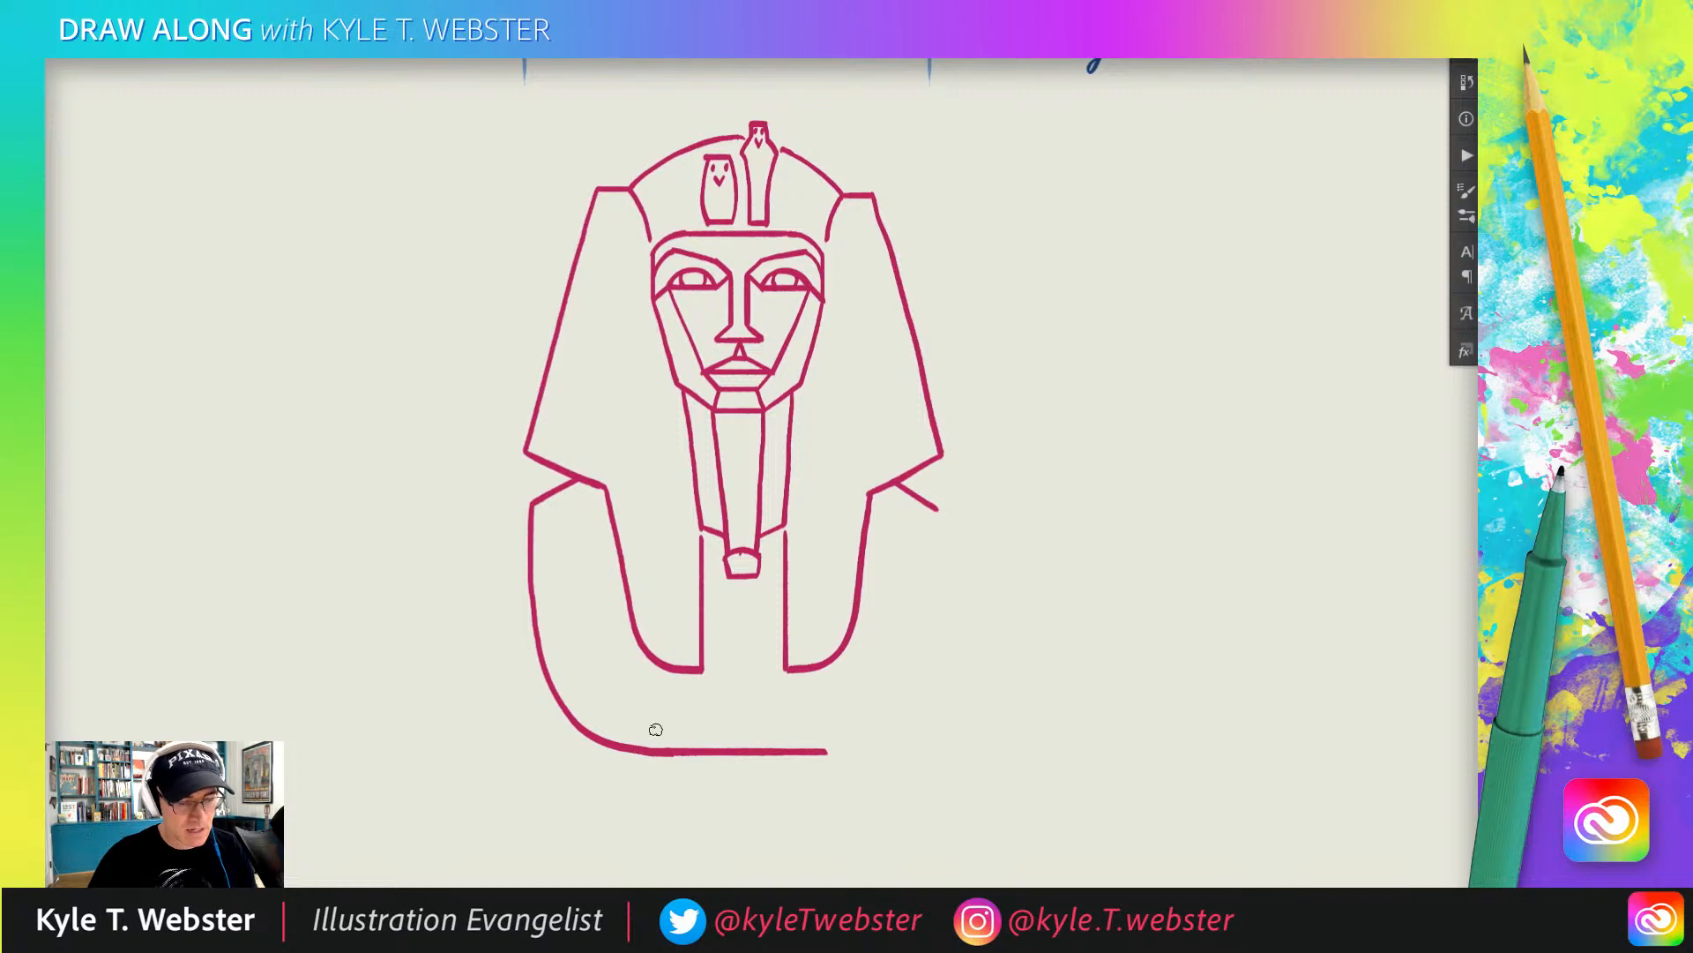
mouse_move(941, 512)
left_mouse_down()
mouse_move(938, 650)
mouse_move(899, 732)
mouse_move(841, 751)
left_mouse_up()
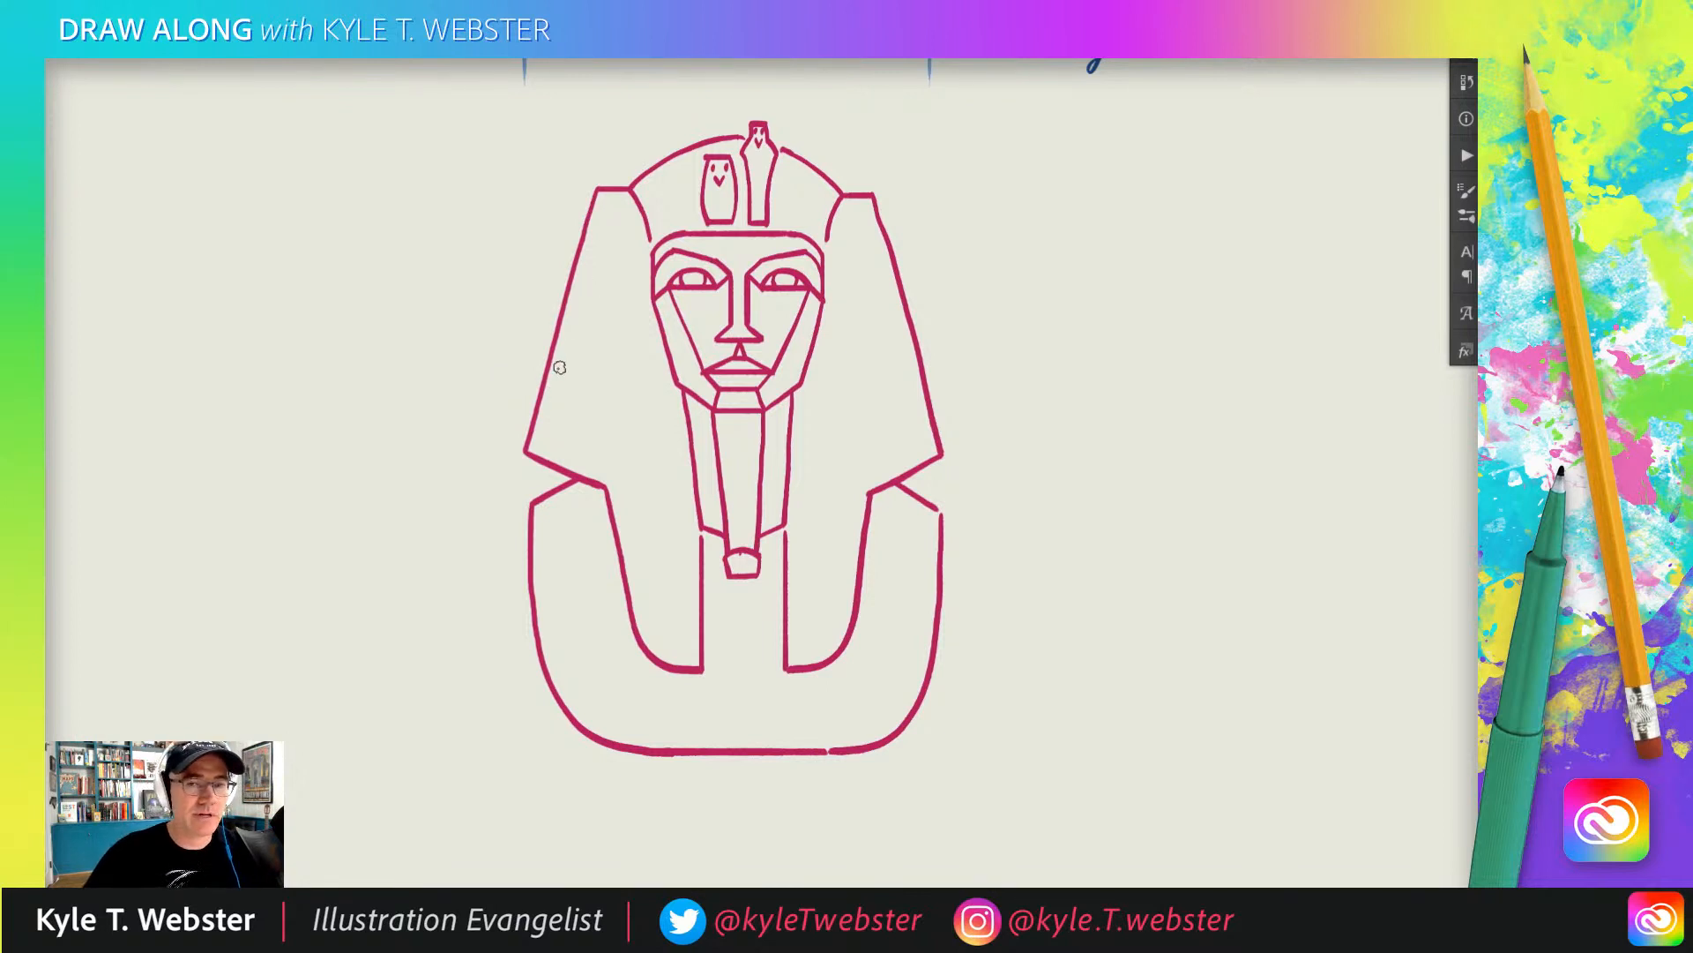
- Draw an ear on each side of the face at eye level, with a rounded top, tapering side and flat bottom edge
left_click_drag(546, 351, 548, 365)
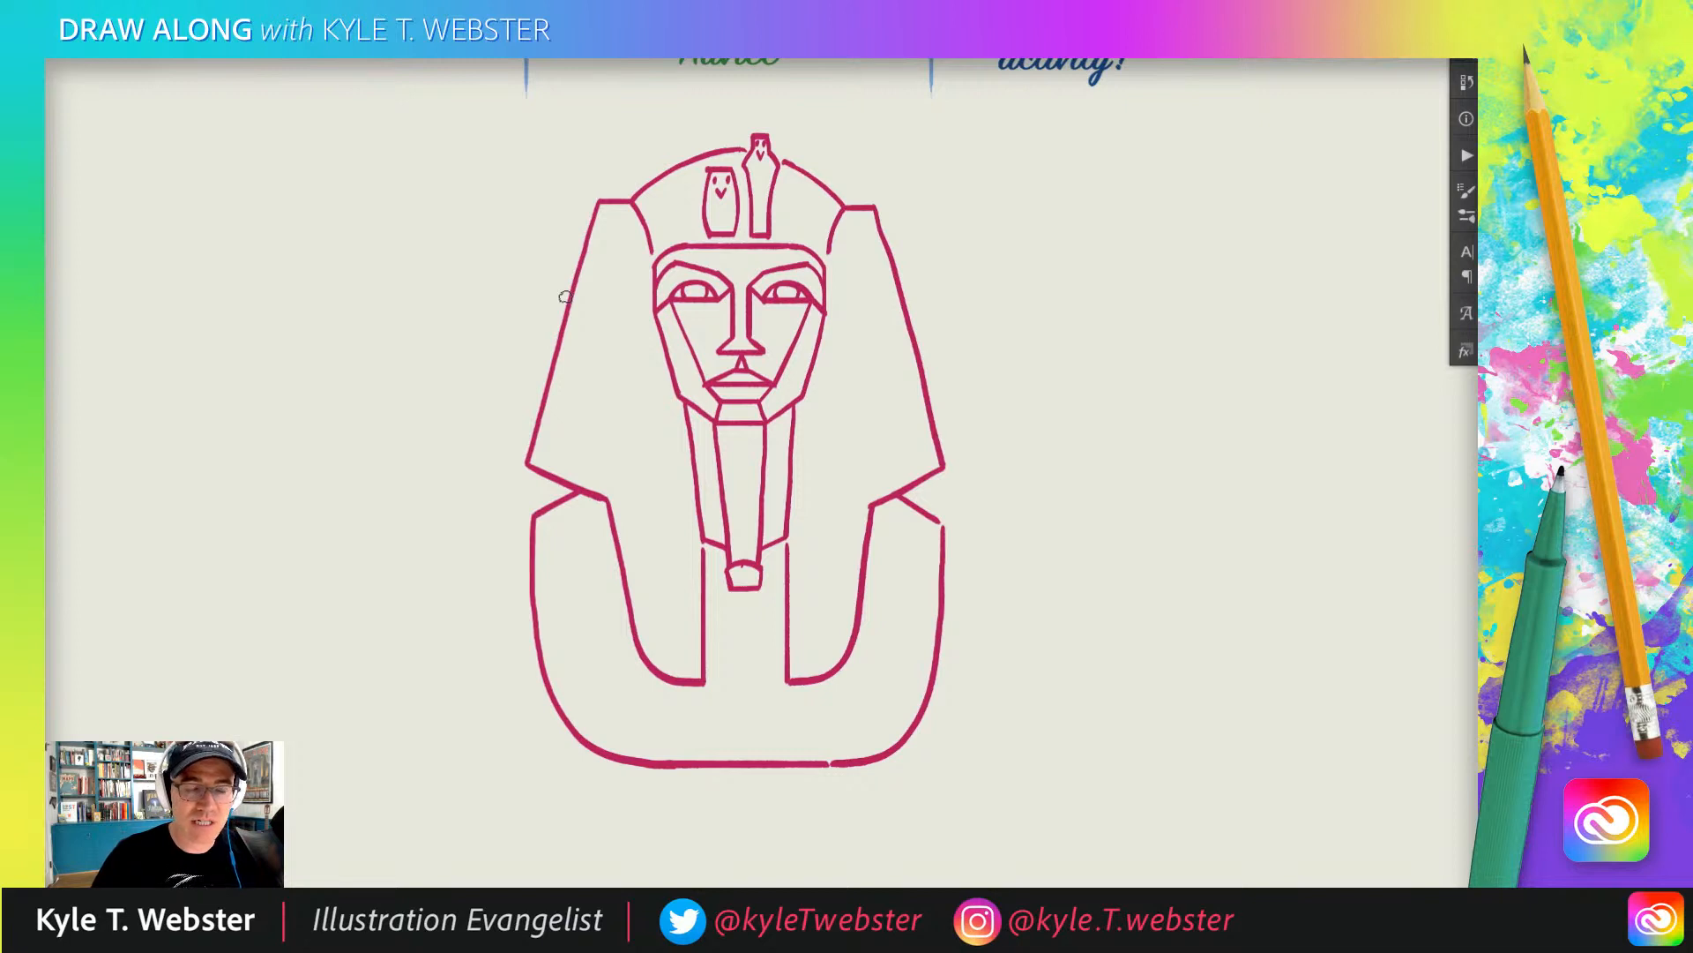
left_click(672, 332)
left_click_drag(629, 344, 546, 359)
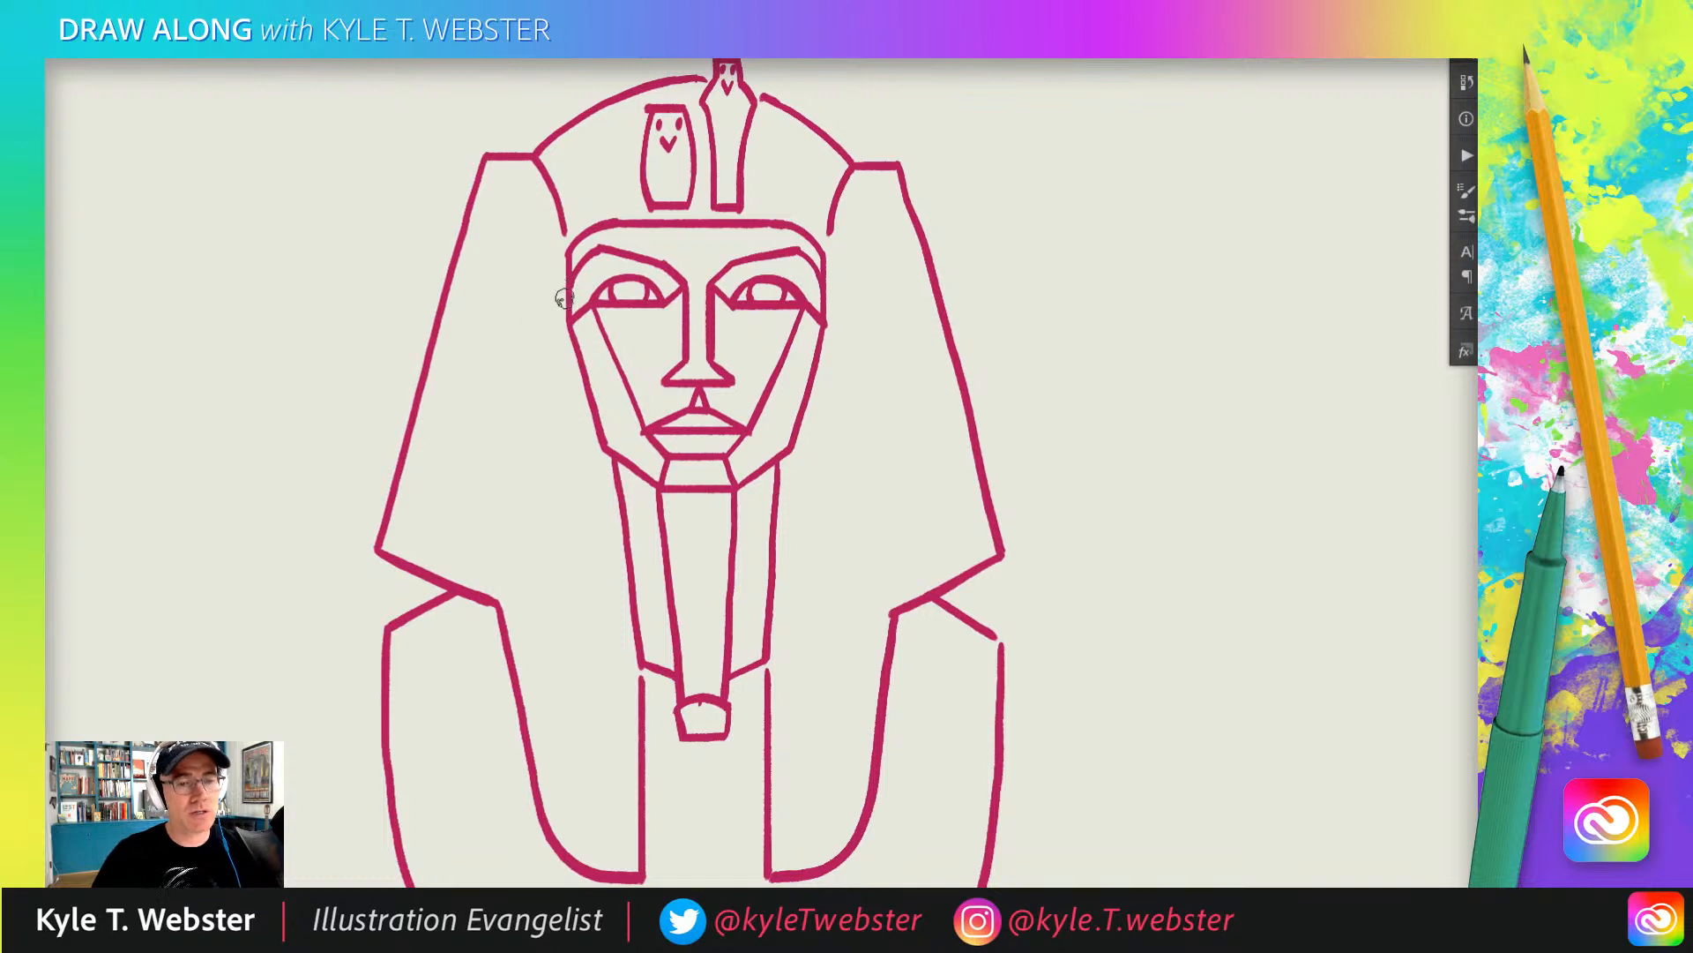
mouse_move(566, 304)
left_mouse_down()
mouse_move(552, 291)
mouse_move(528, 315)
left_mouse_up()
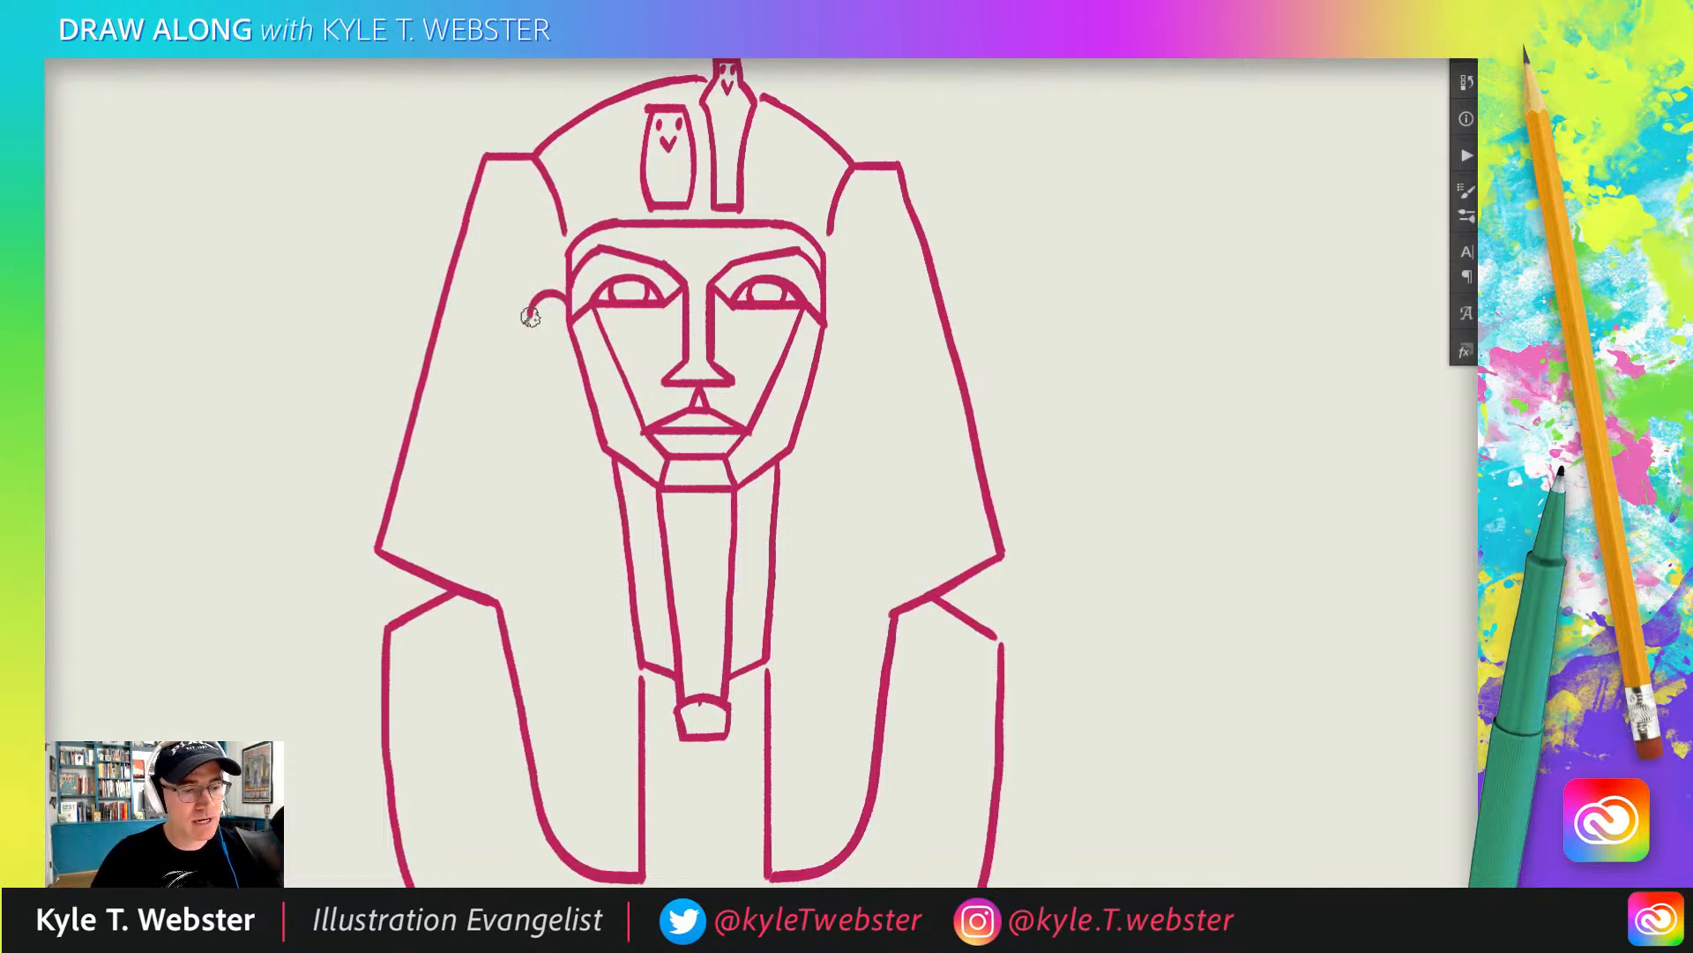
left_click_drag(530, 315, 550, 386)
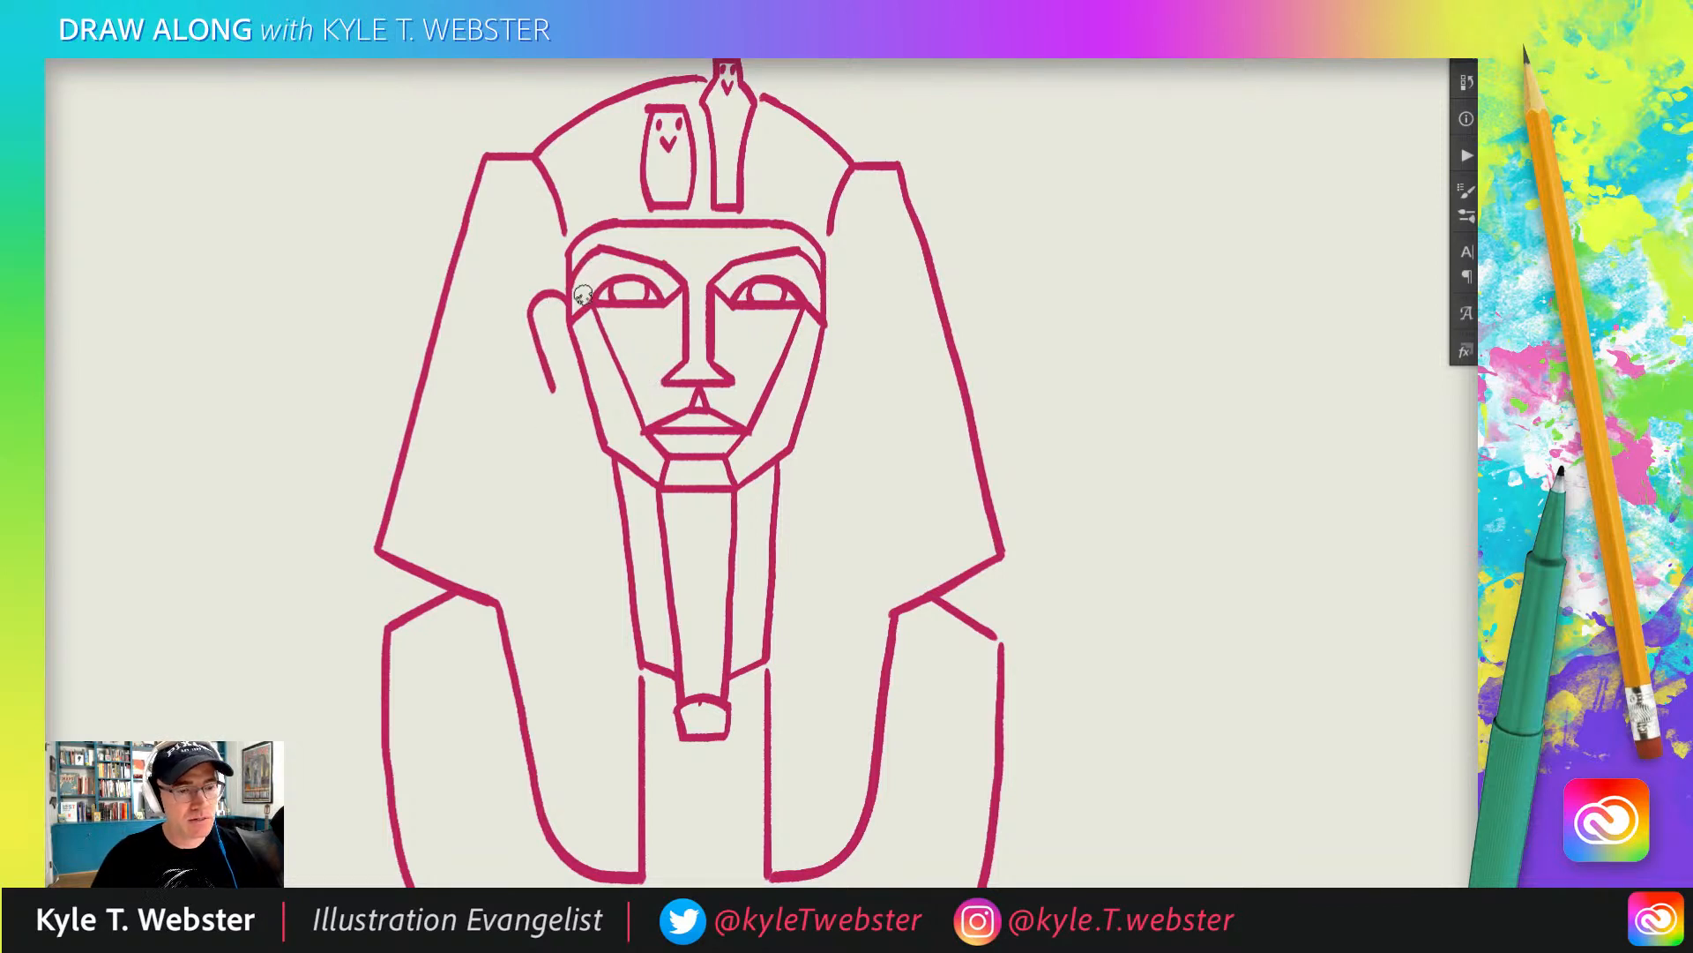
left_click_drag(554, 390, 587, 388)
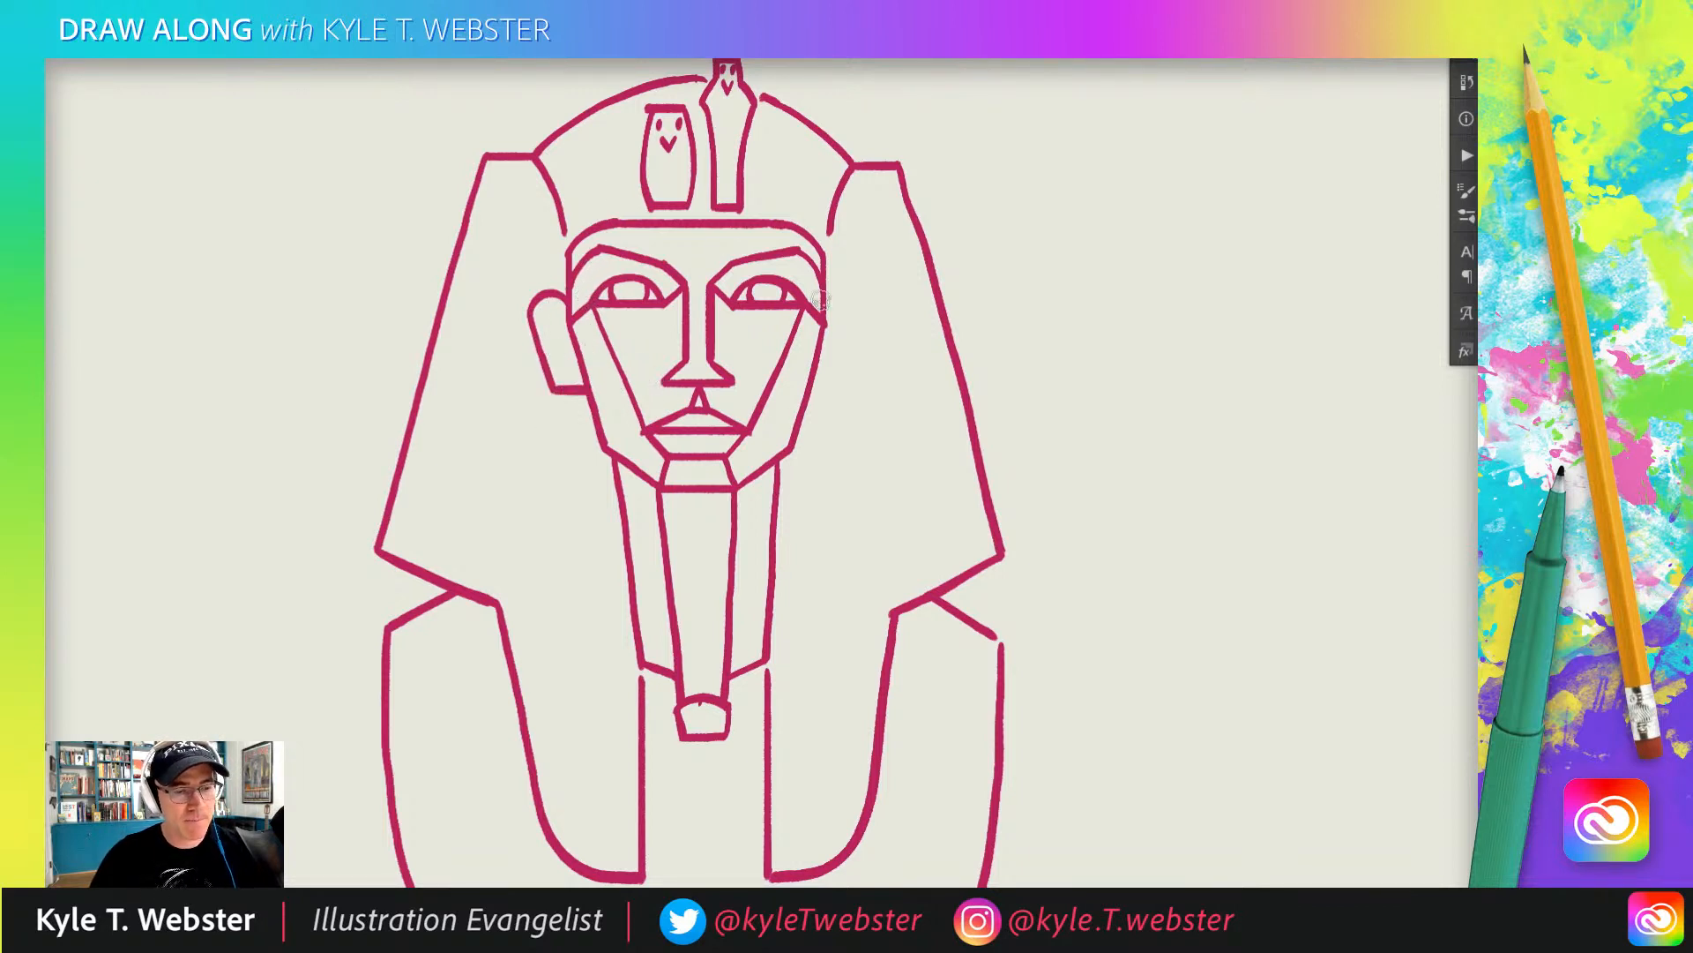
mouse_move(827, 292)
left_mouse_down()
mouse_move(860, 298)
mouse_move(852, 357)
mouse_move(844, 382)
mouse_move(813, 391)
left_mouse_up()
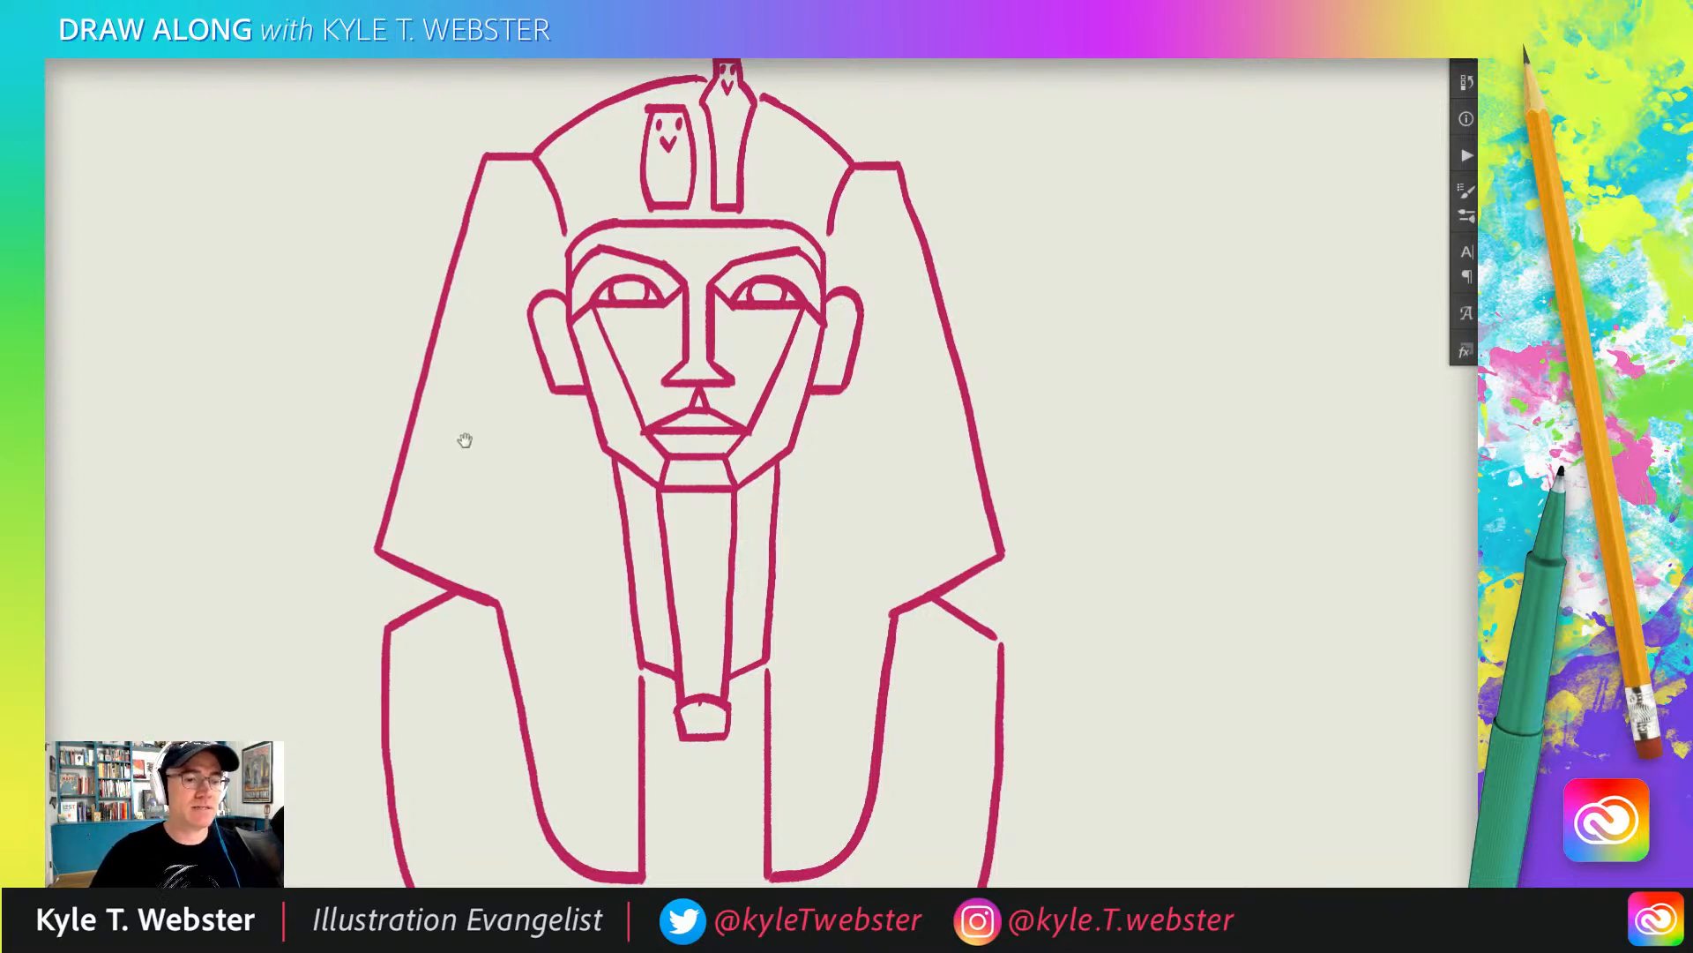
- Add short, slightly curved vertical stripes to the headdress crown on both sides of the forehead figures
left_click_drag(544, 288, 543, 354)
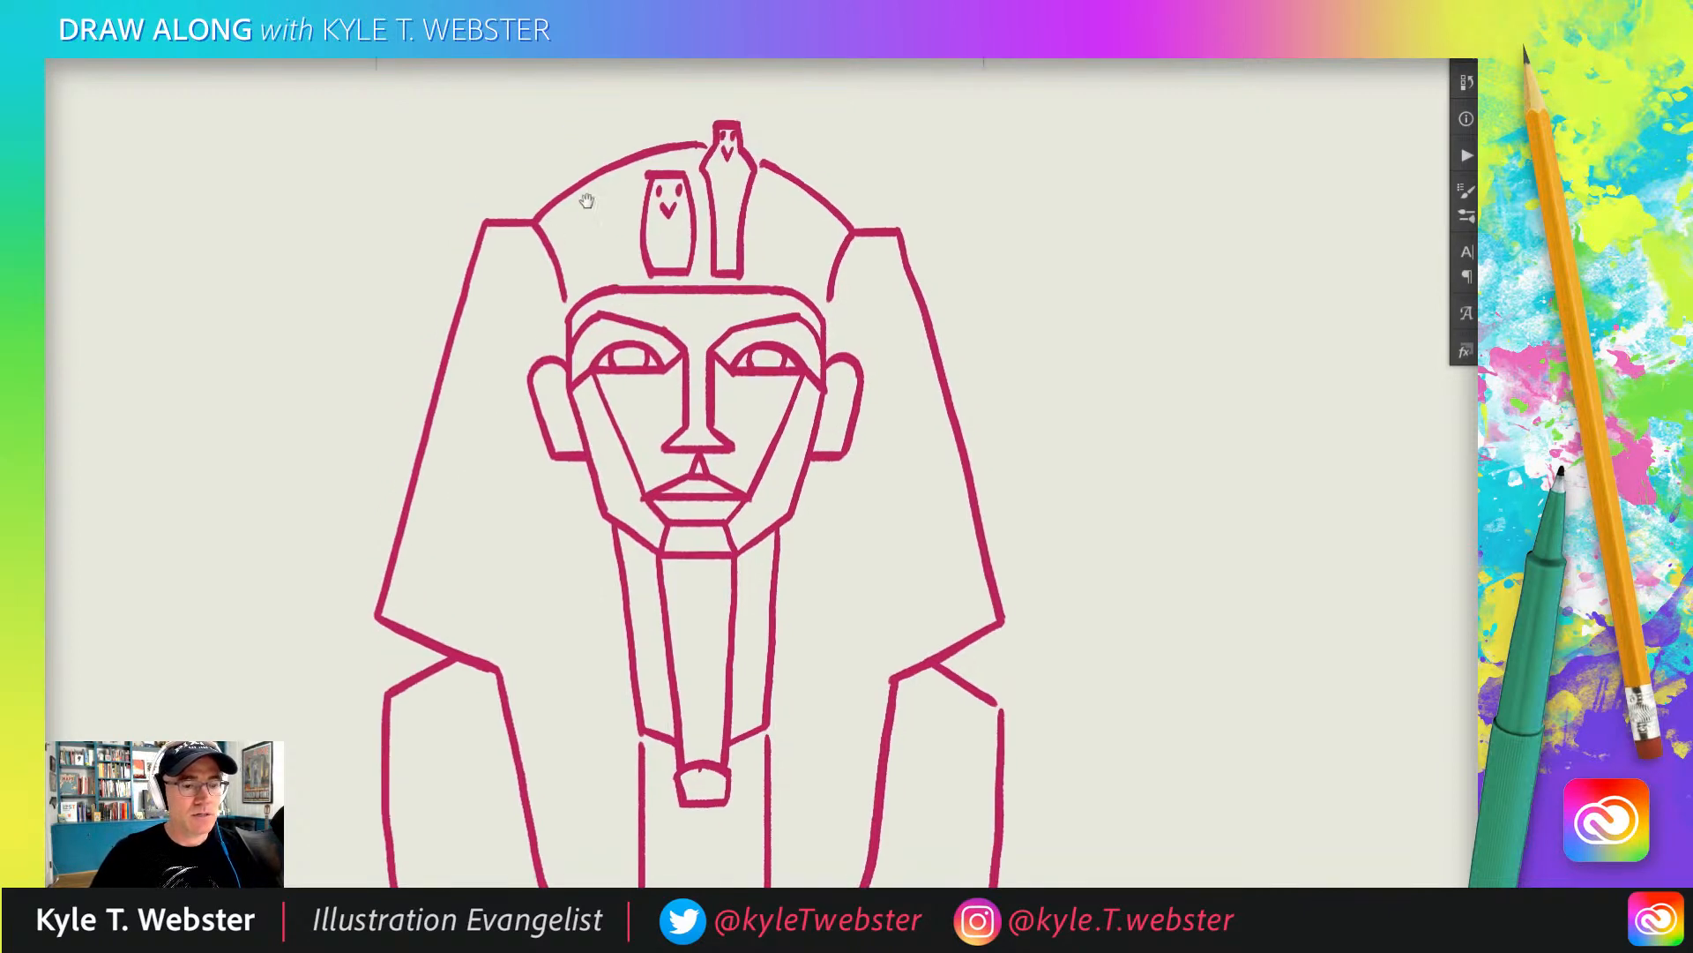
left_click_drag(593, 270, 567, 209)
left_click_drag(620, 266, 599, 197)
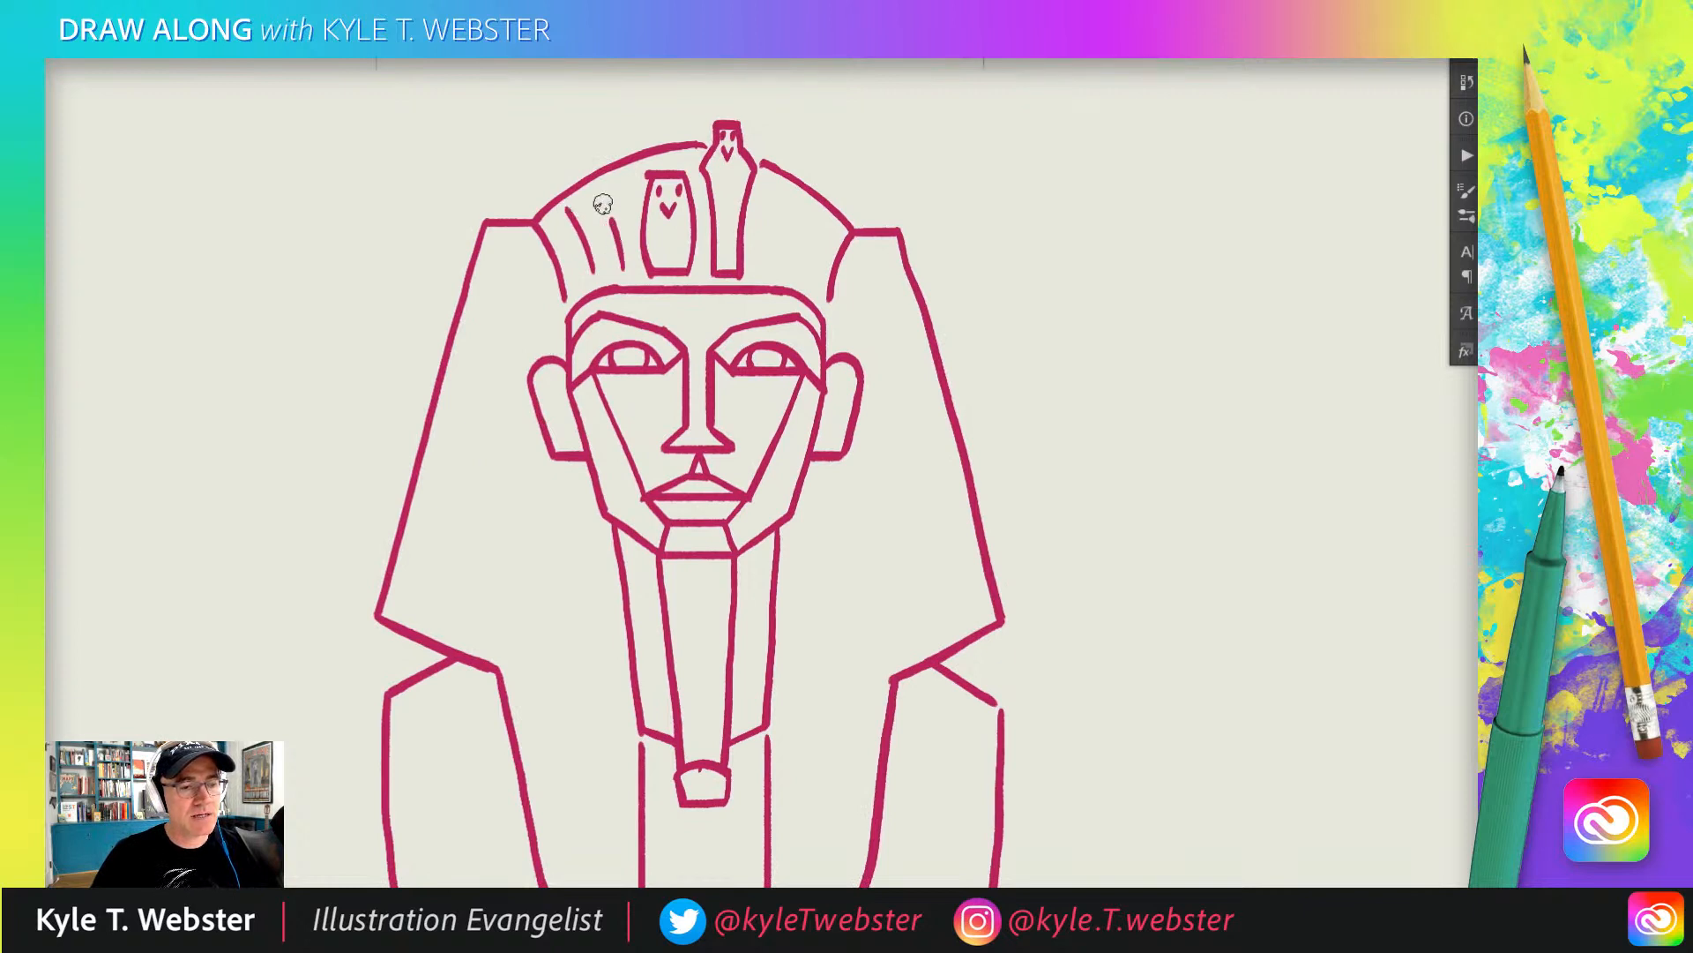
mouse_move(809, 264)
left_mouse_down()
mouse_move(826, 219)
mouse_move(790, 201)
left_mouse_up()
- Draw two short stripes curving outward and upward on each side panel of the headdress, above the ears
left_click_drag(471, 413, 484, 367)
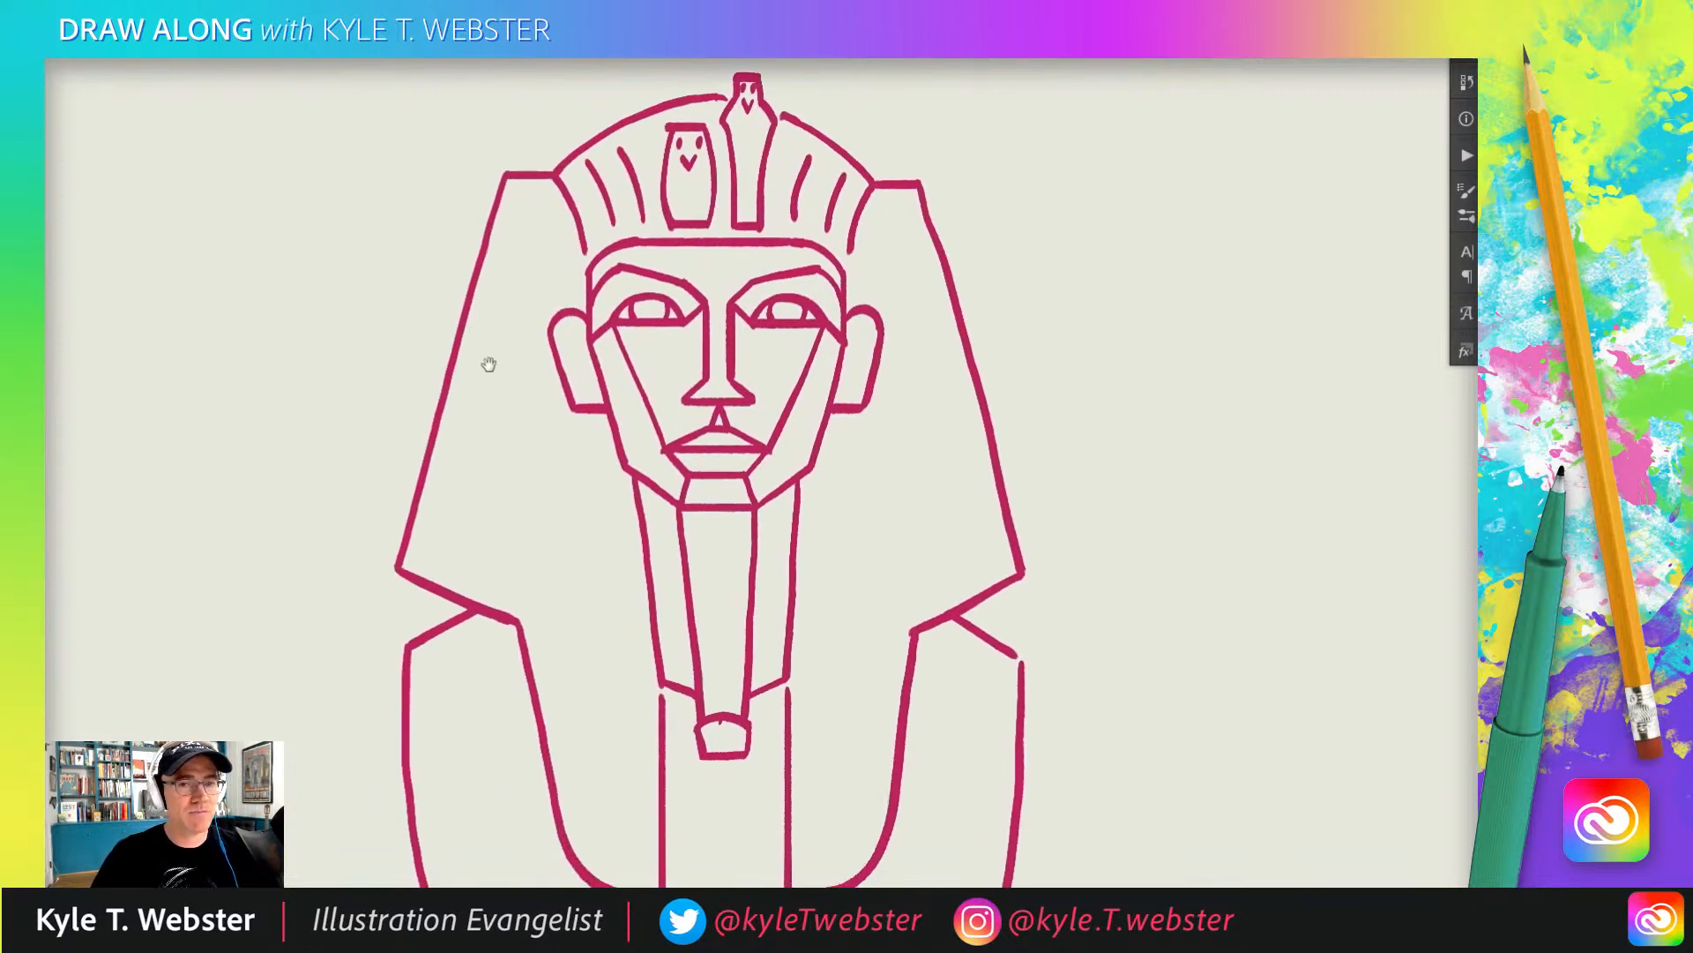
left_click_drag(566, 285, 519, 233)
mouse_move(867, 284)
left_mouse_down()
mouse_move(892, 238)
mouse_move(915, 242)
left_mouse_up()
left_click_drag(544, 304, 494, 283)
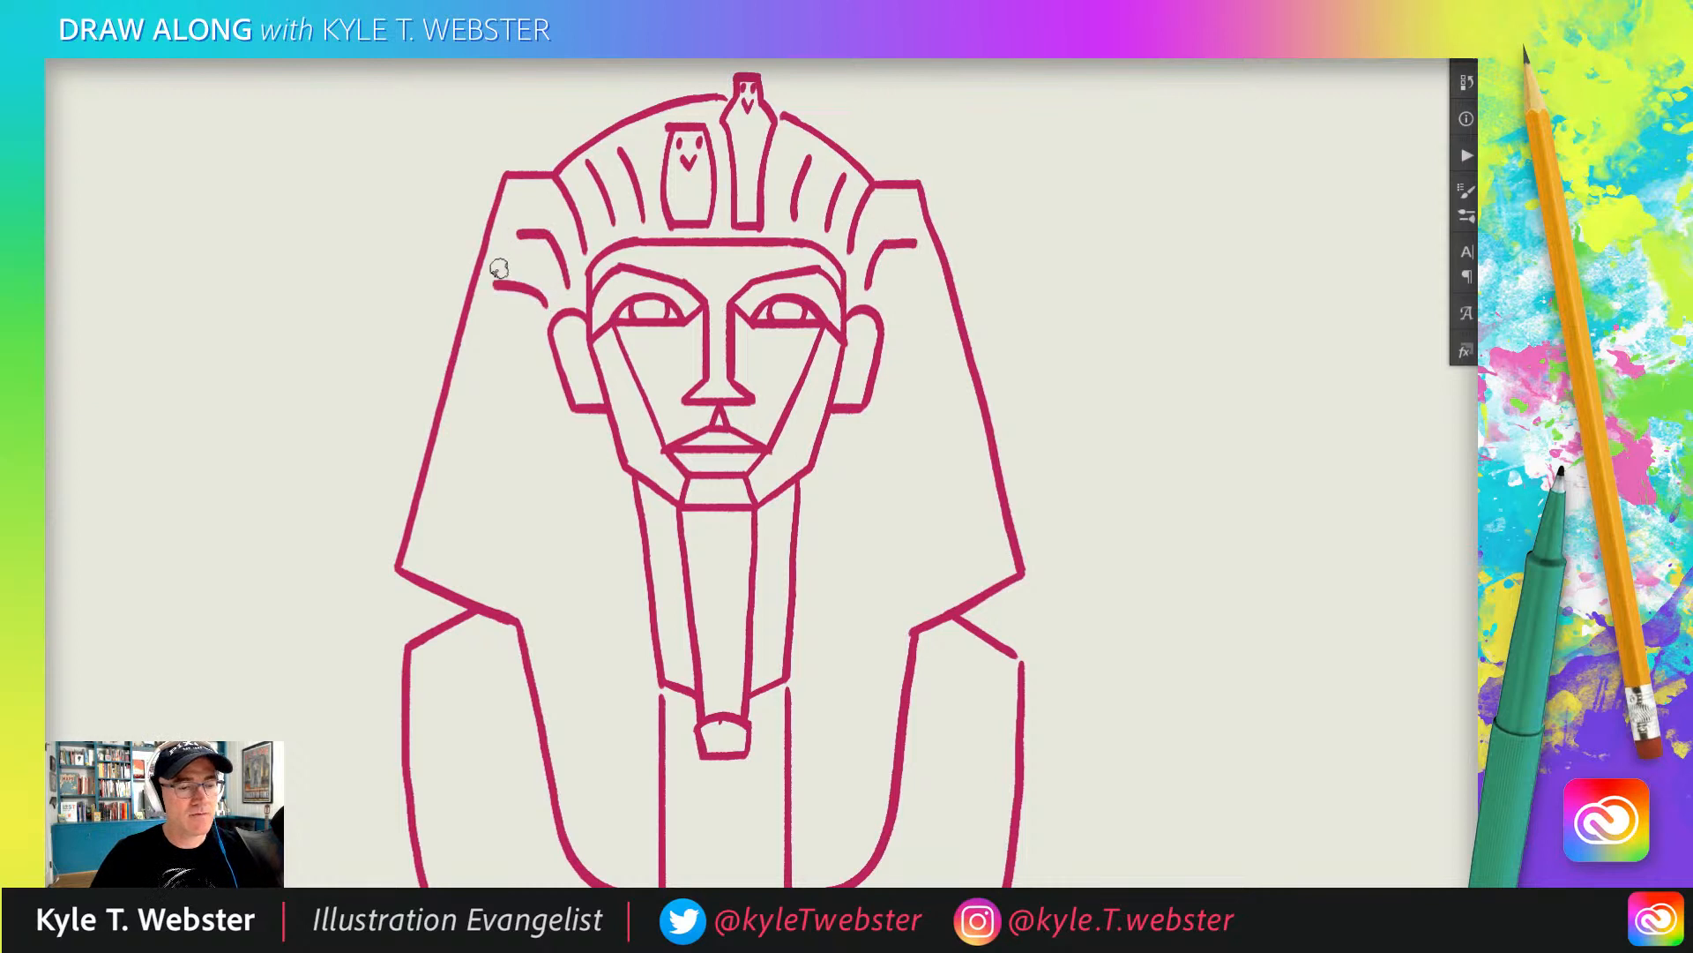
left_click_drag(891, 306, 933, 289)
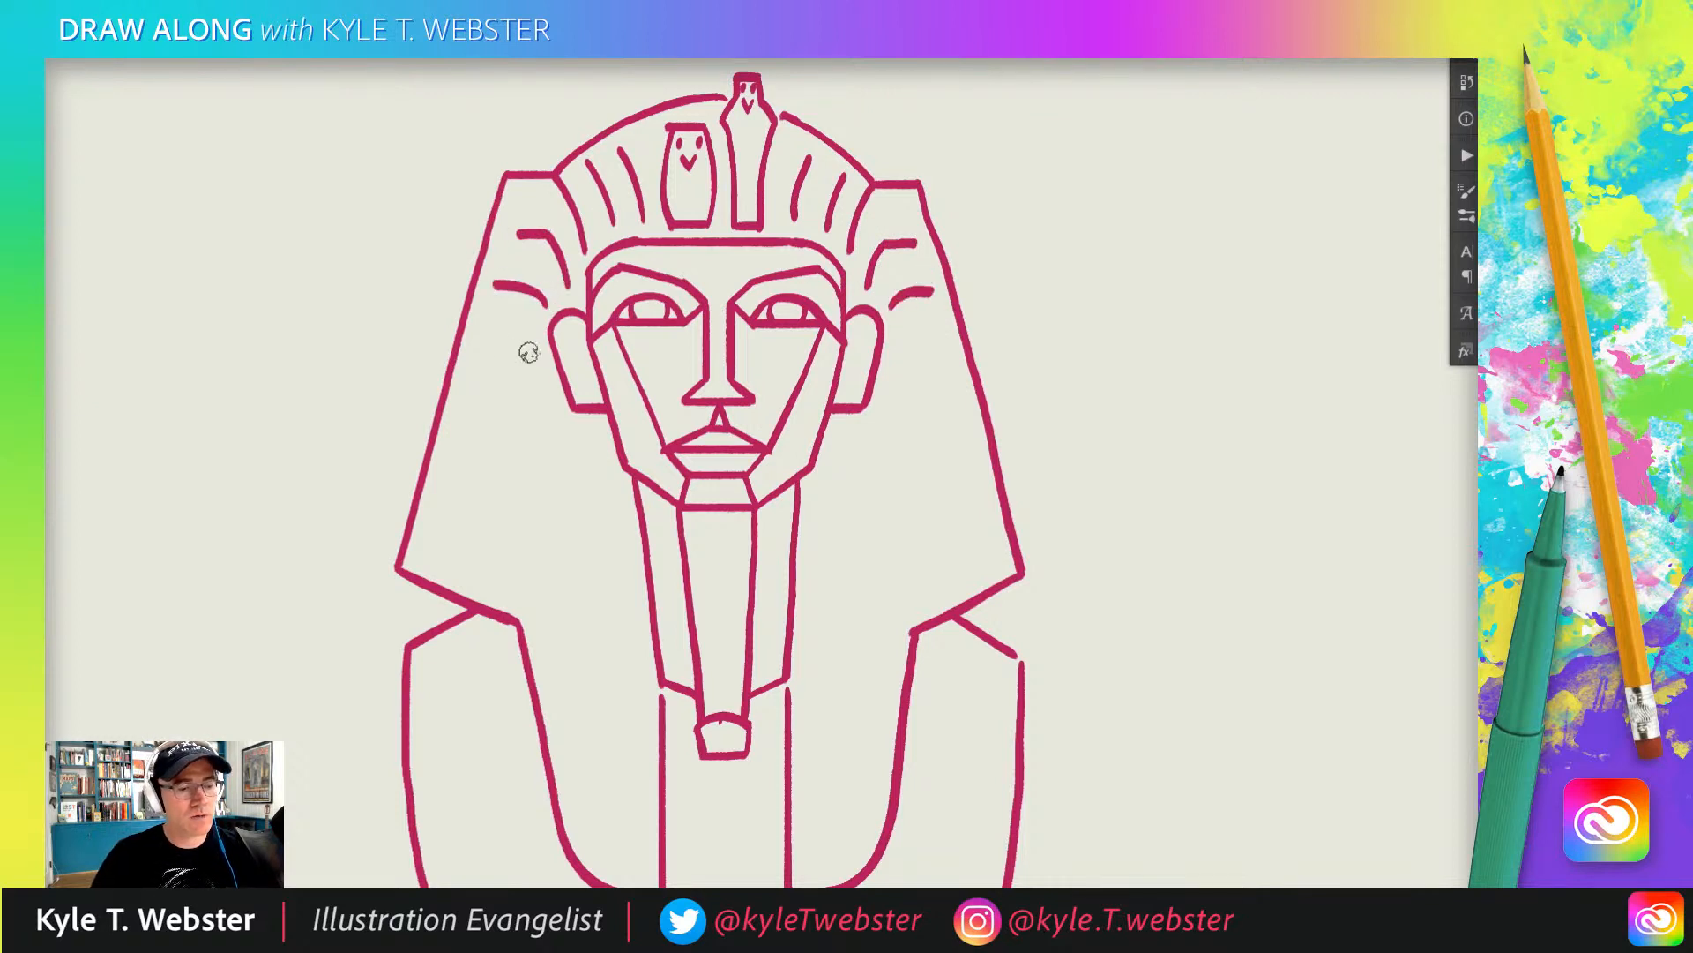
- Add three straight slanted stripes to each headdress side panel, two short ones beside the ear and a longer one below
left_click_drag(540, 352, 487, 346)
left_click_drag(542, 398, 481, 385)
left_click_drag(893, 362, 936, 346)
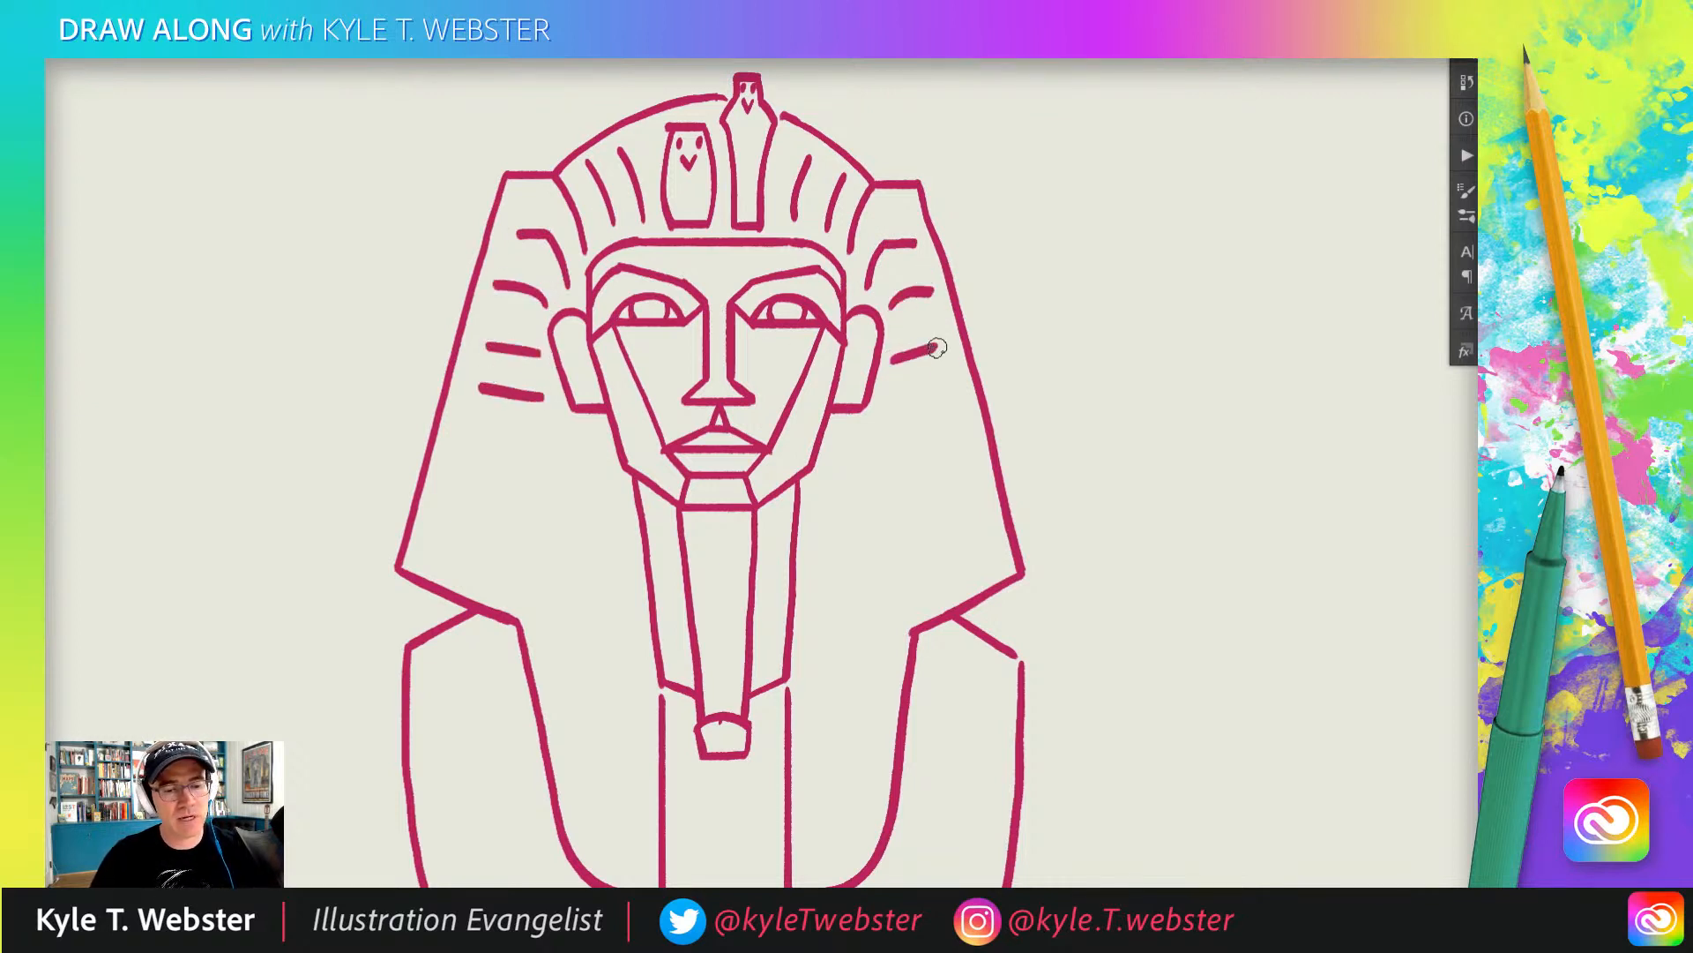
left_click_drag(889, 406, 946, 386)
left_click_drag(845, 463, 968, 434)
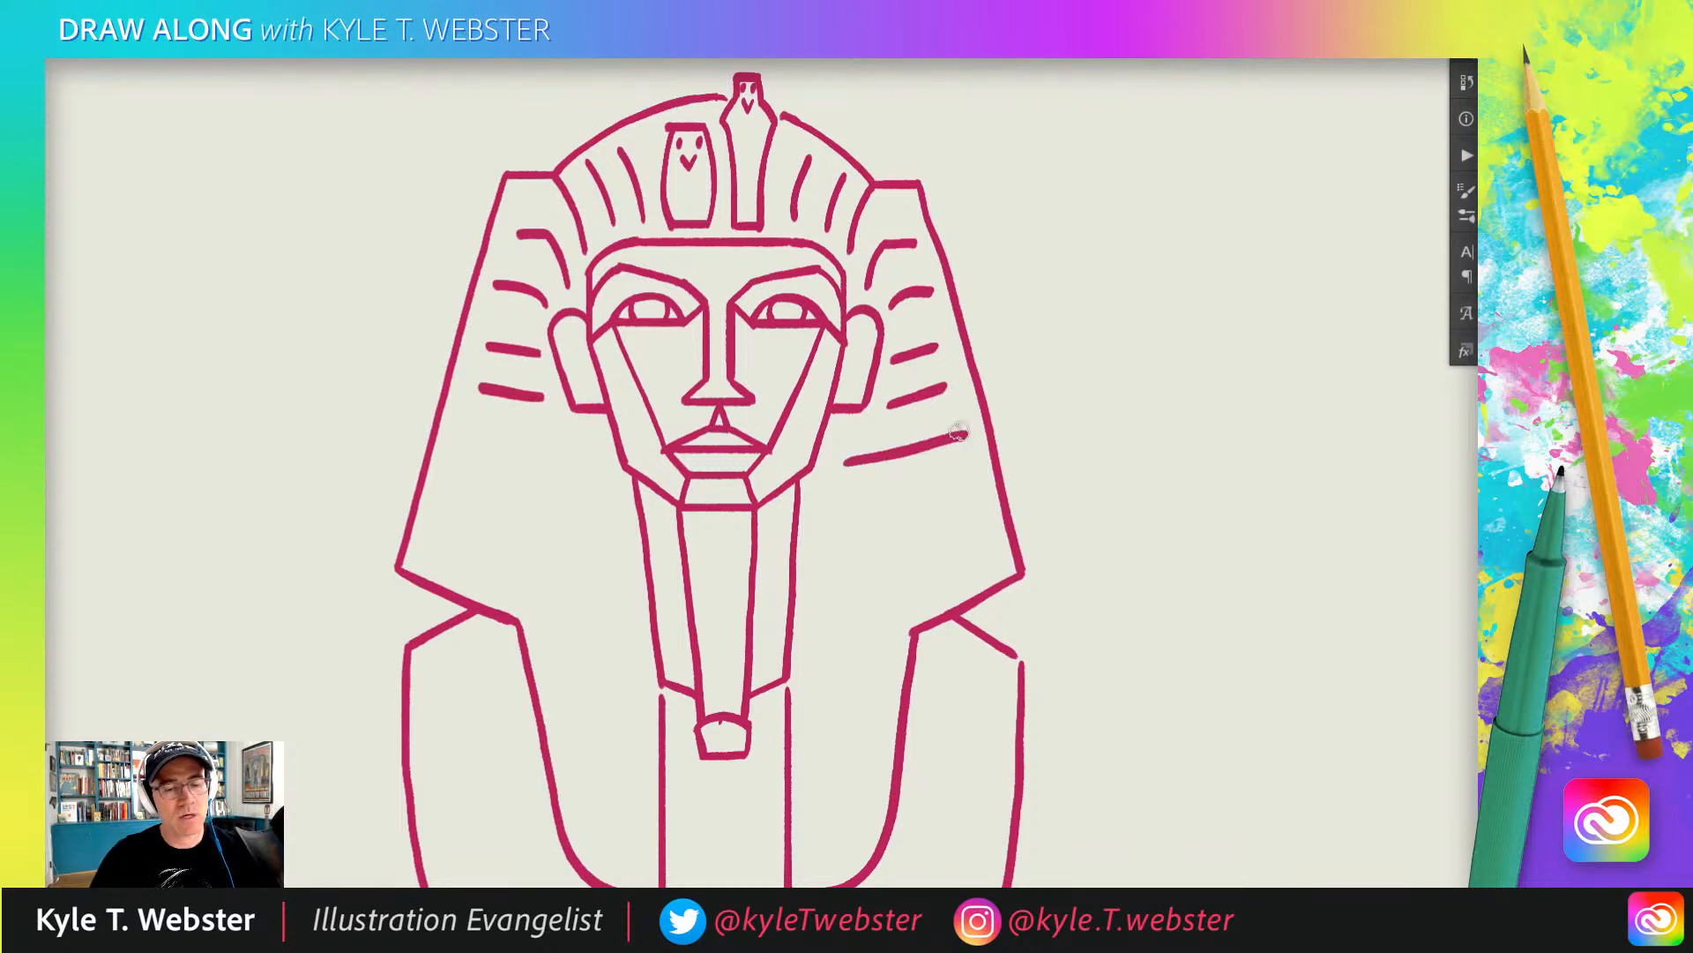
left_click_drag(591, 464, 469, 434)
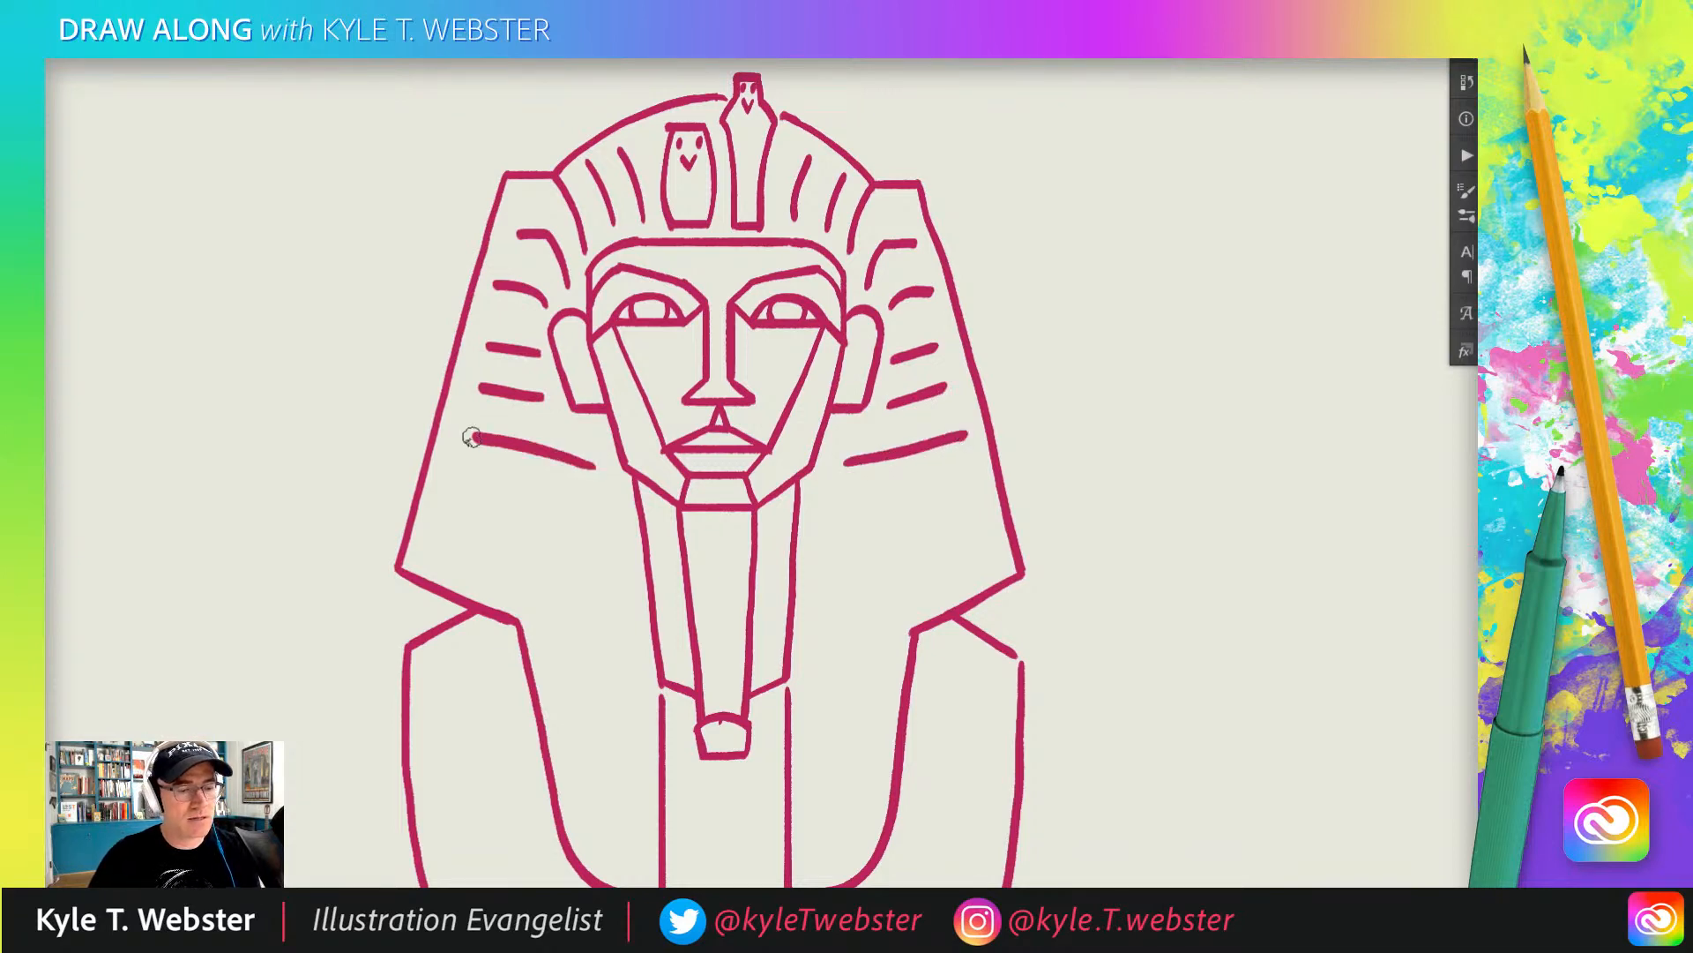
- Draw three short horizontal stripes near the bottom of the right hanging flap of the headdress
left_click(499, 618, "alt")
left_click_drag(675, 572, 683, 417)
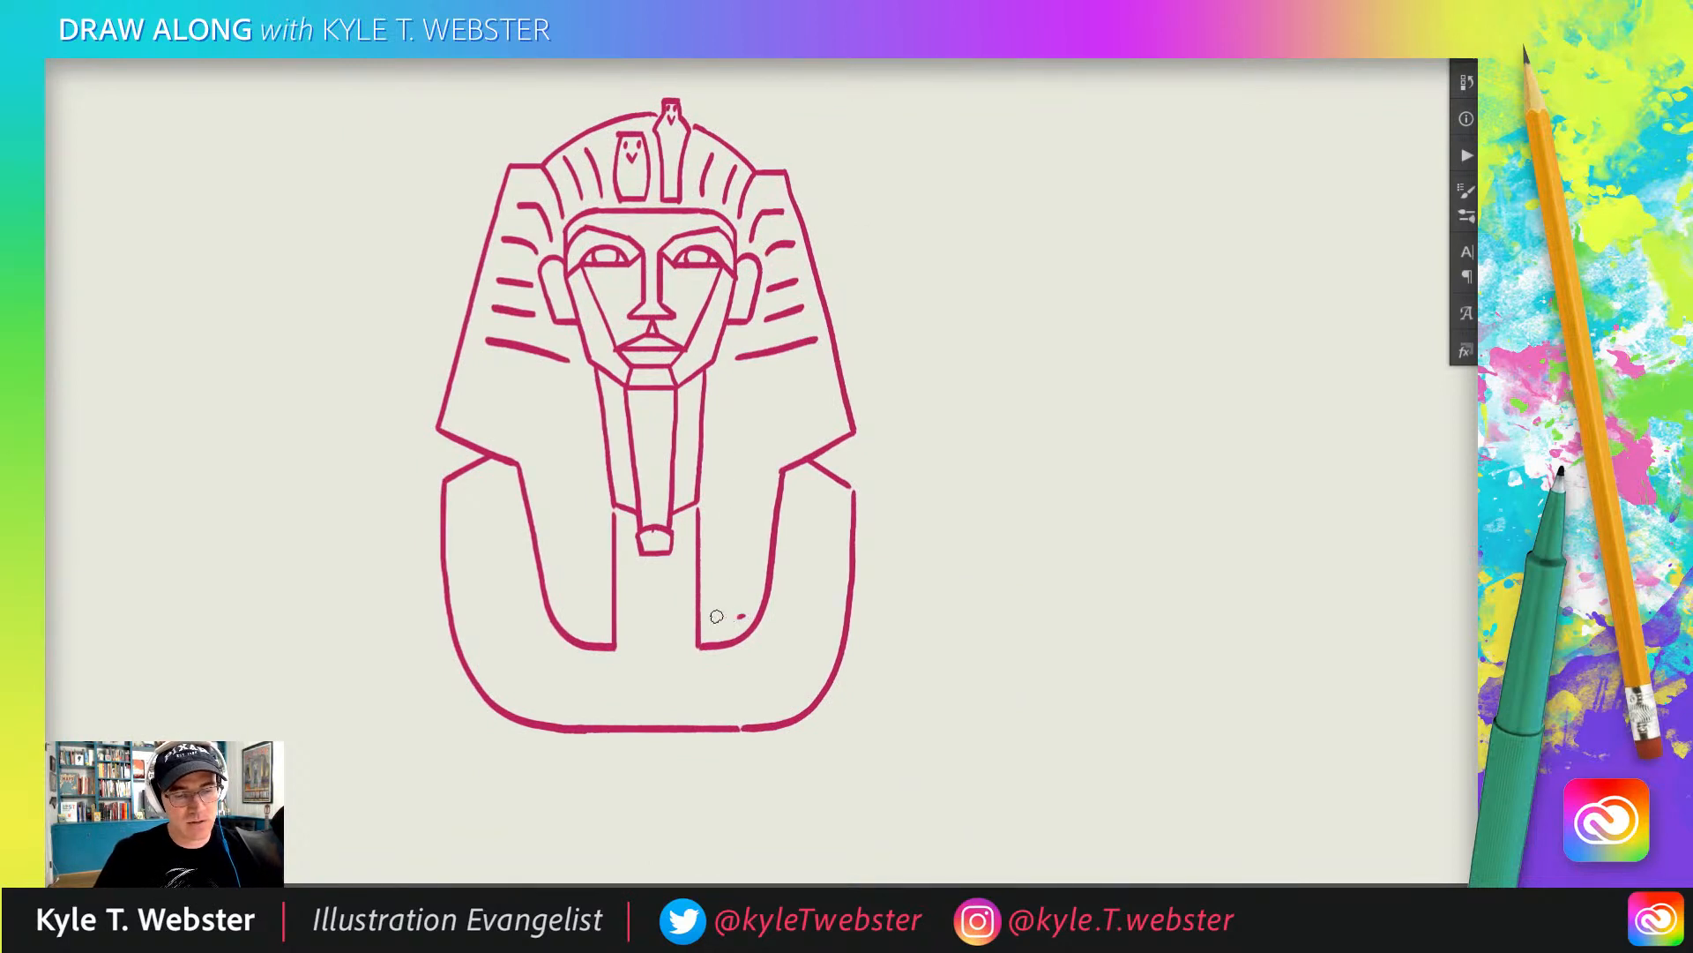
left_click_drag(716, 616, 712, 603)
mouse_move(754, 587)
left_mouse_down()
mouse_move(712, 589)
mouse_move(714, 570)
left_mouse_up()
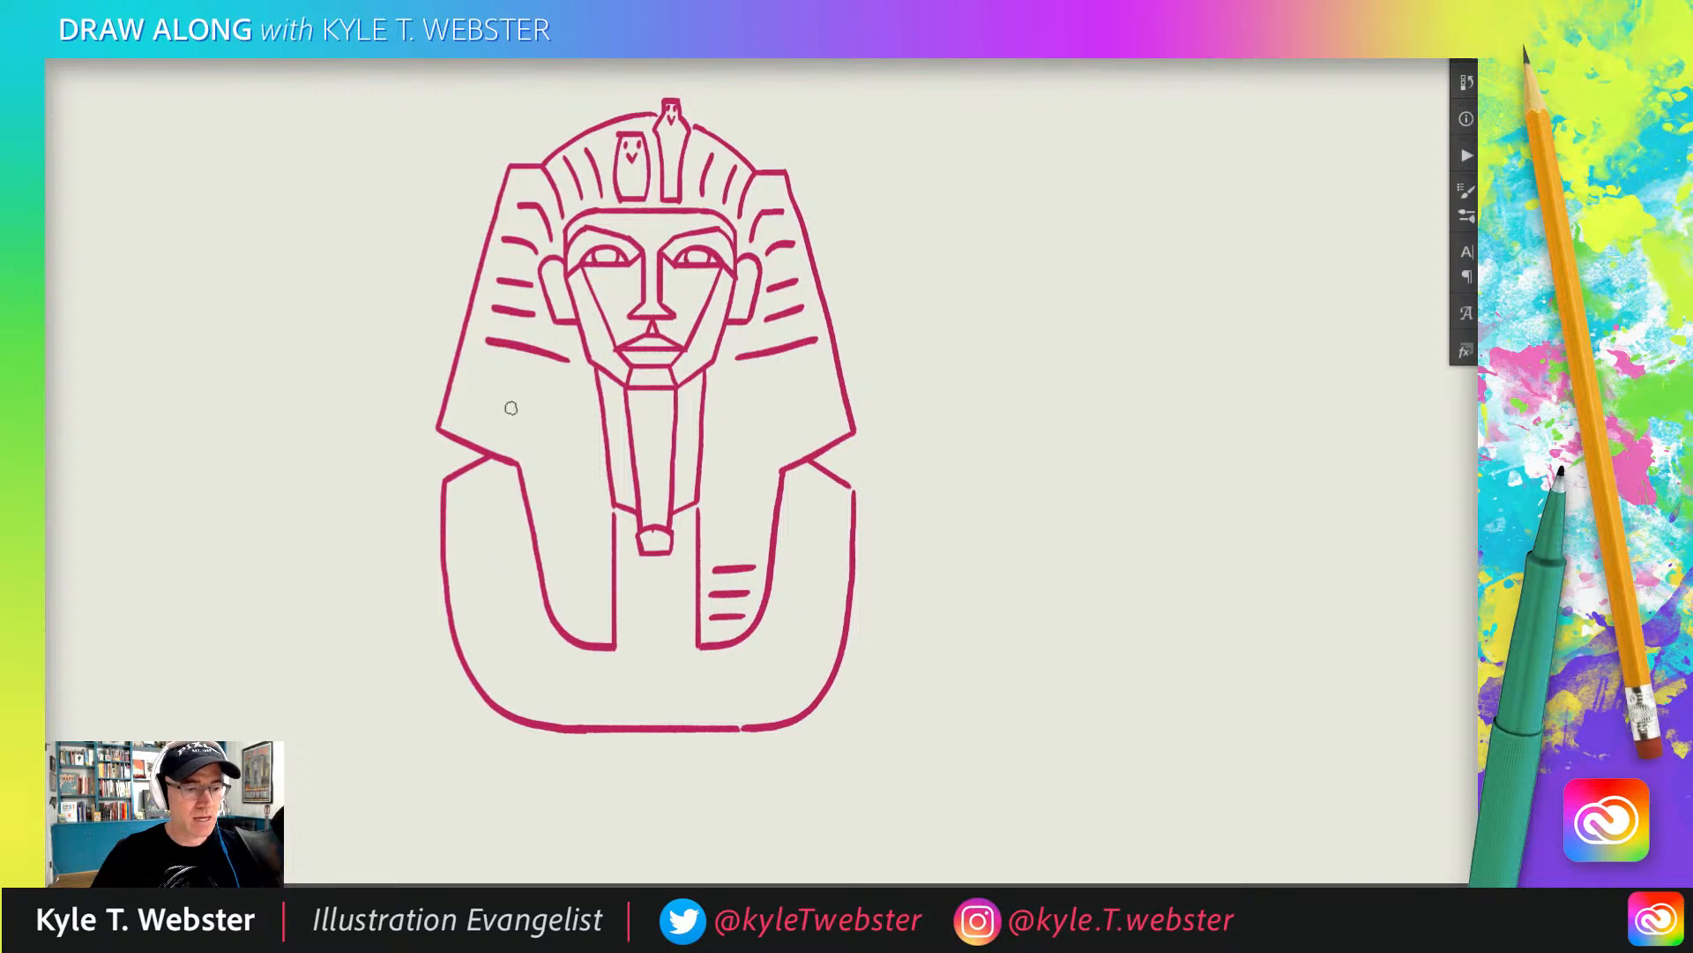
- Draw a diagonal line beneath each shoulder edge and several contour lines below it following the curve of the chest
left_click_drag(521, 486, 465, 509)
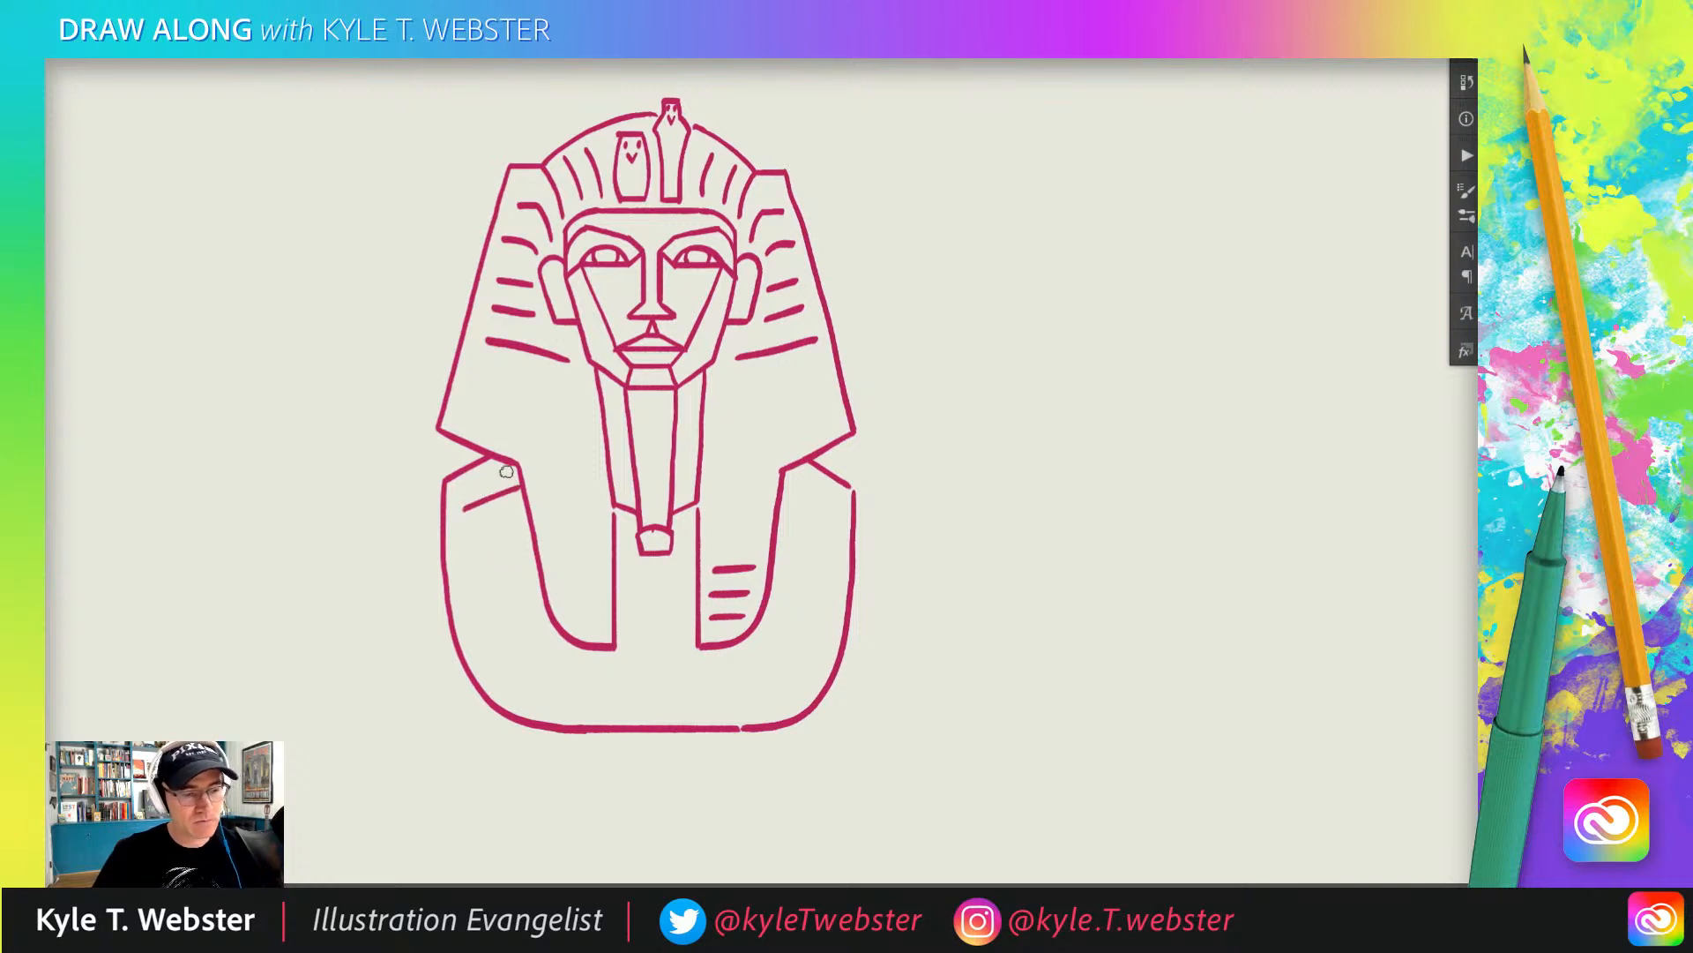
left_click_drag(783, 497, 834, 518)
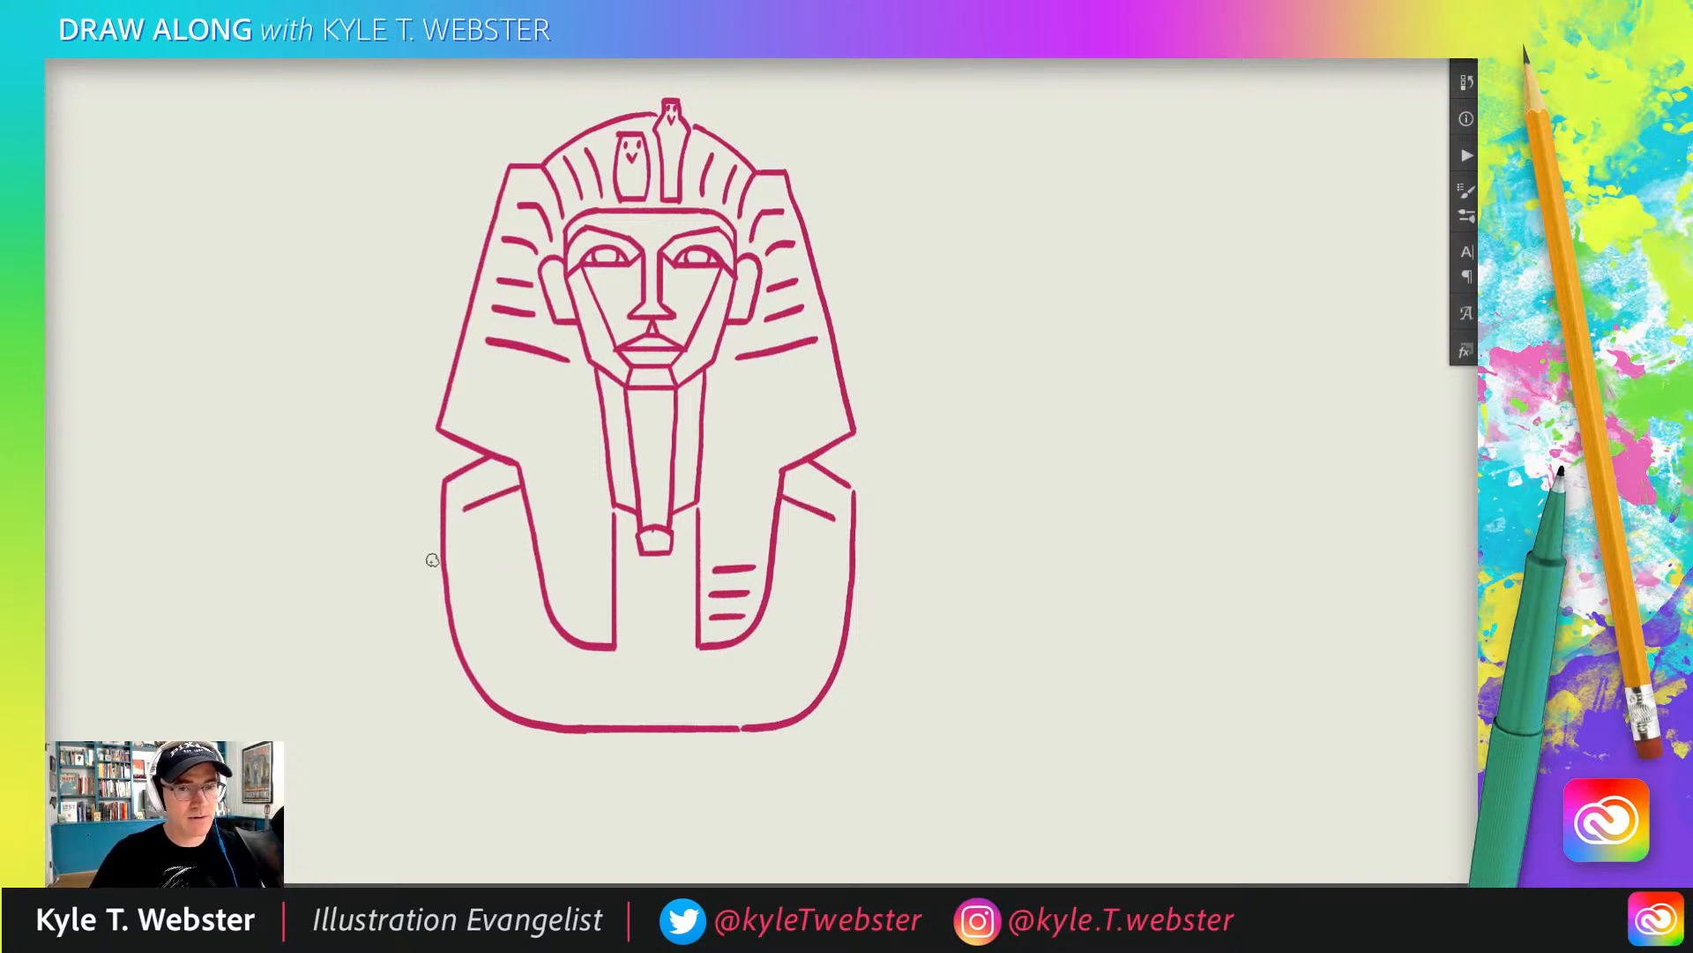
mouse_move(796, 525)
left_mouse_down()
mouse_move(788, 599)
mouse_move(723, 668)
left_mouse_up()
left_click_drag(813, 540, 820, 615)
mouse_move(520, 565)
left_mouse_down()
mouse_move(541, 642)
mouse_move(572, 663)
left_mouse_up()
left_click_drag(490, 545, 489, 638)
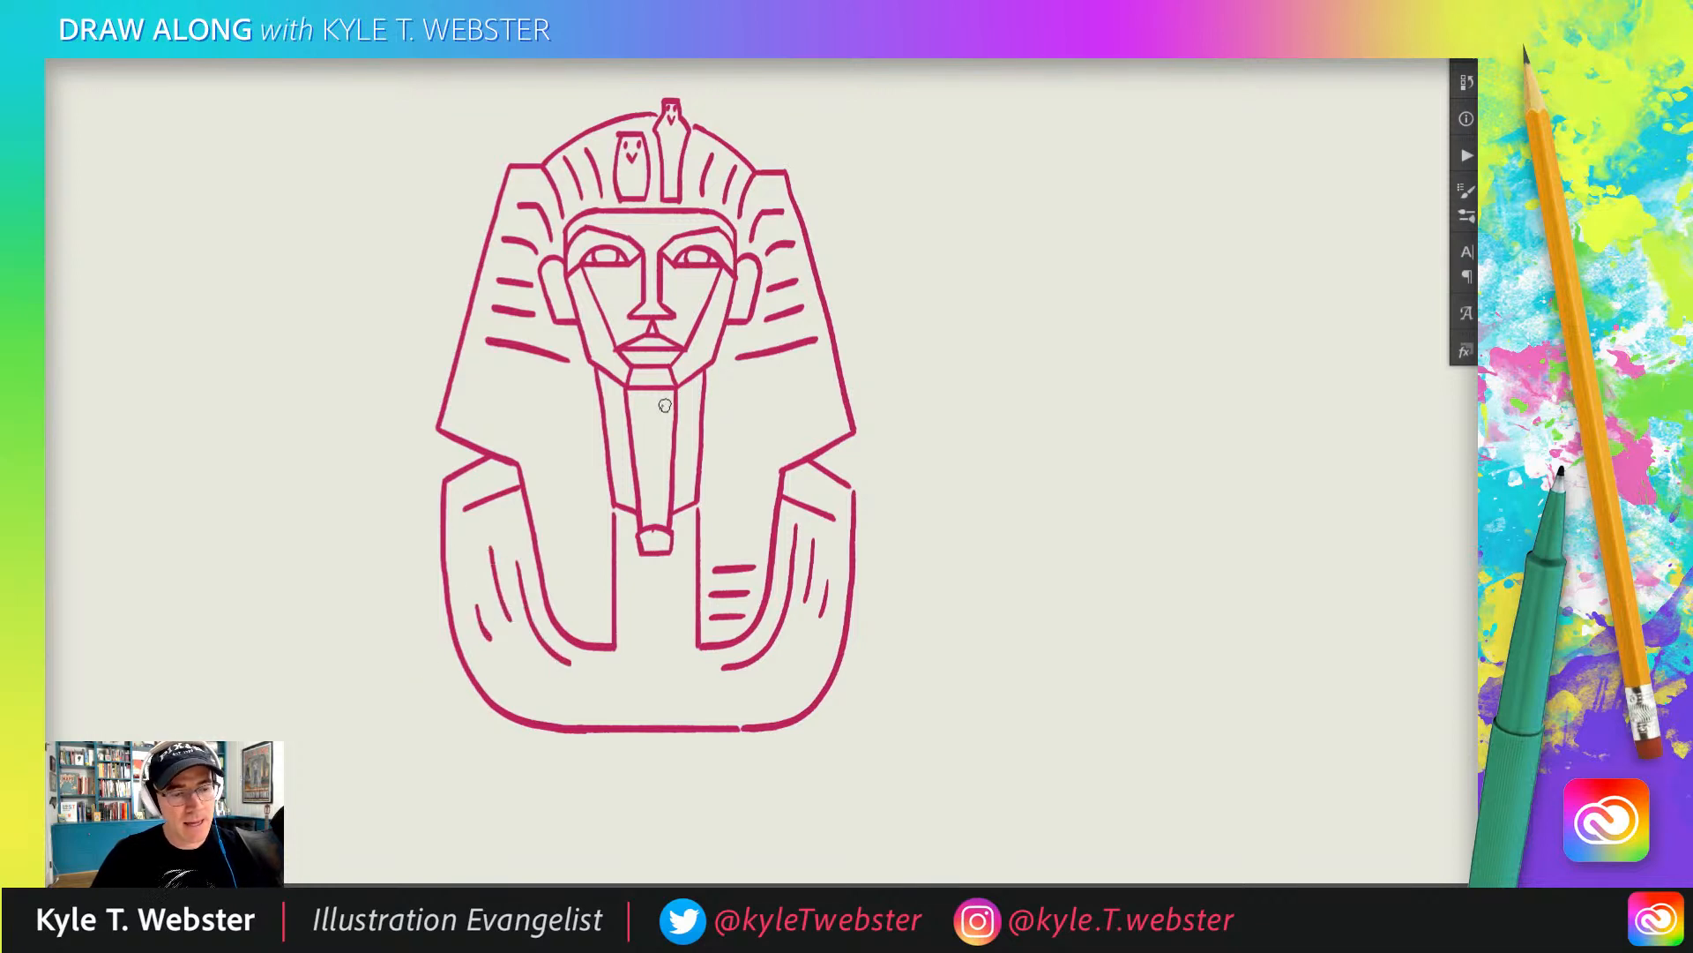
- Fill the long beard with a braided pattern of short crossing diagonal strokes and small marks between them
mouse_move(670, 400)
left_mouse_down()
mouse_move(637, 429)
mouse_move(667, 430)
mouse_move(654, 510)
left_mouse_up()
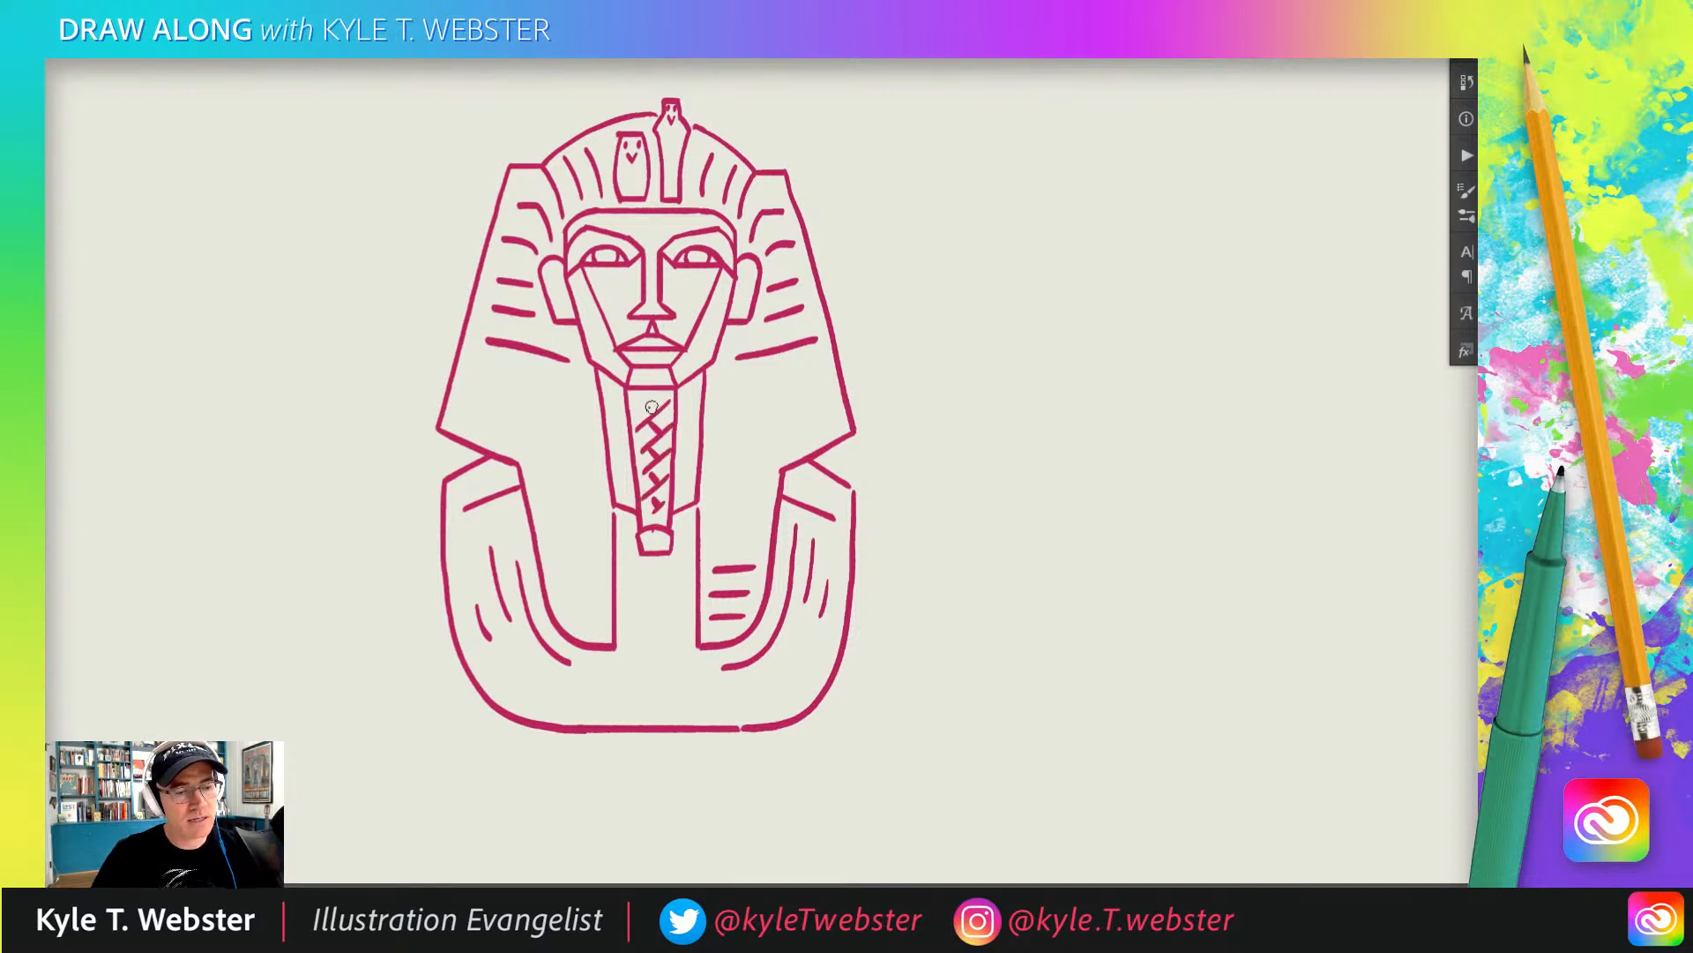
left_click_drag(649, 400, 634, 413)
left_click(643, 437)
left_click(663, 418)
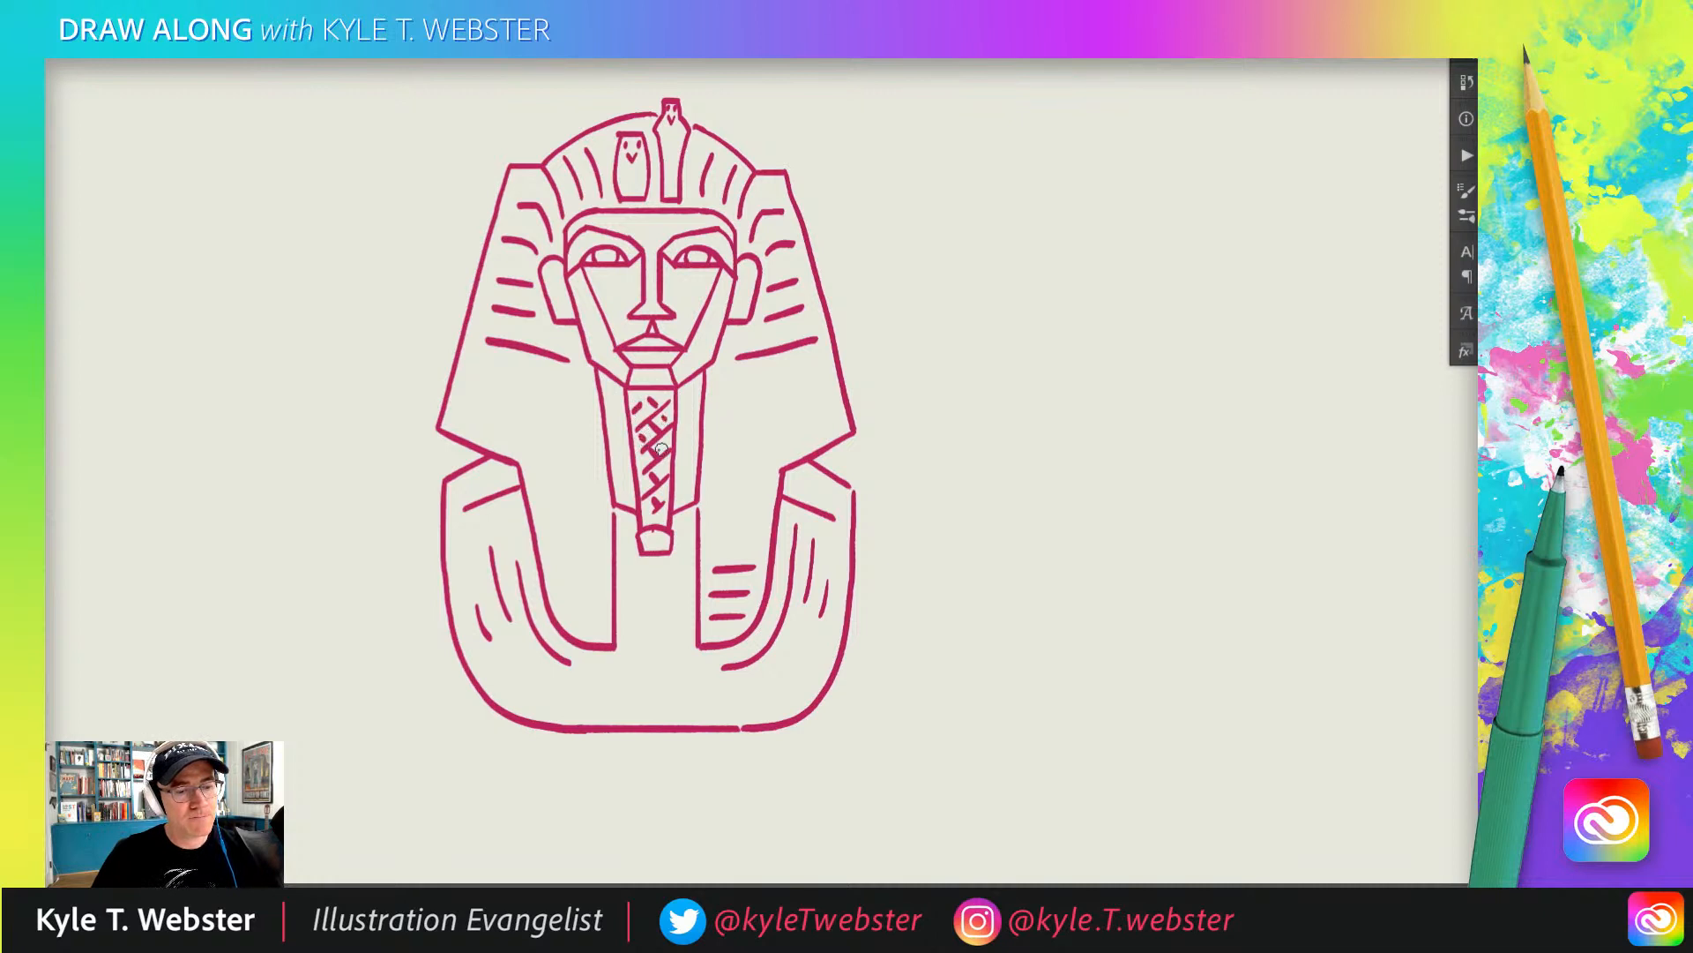
left_click(641, 463)
left_click(663, 471)
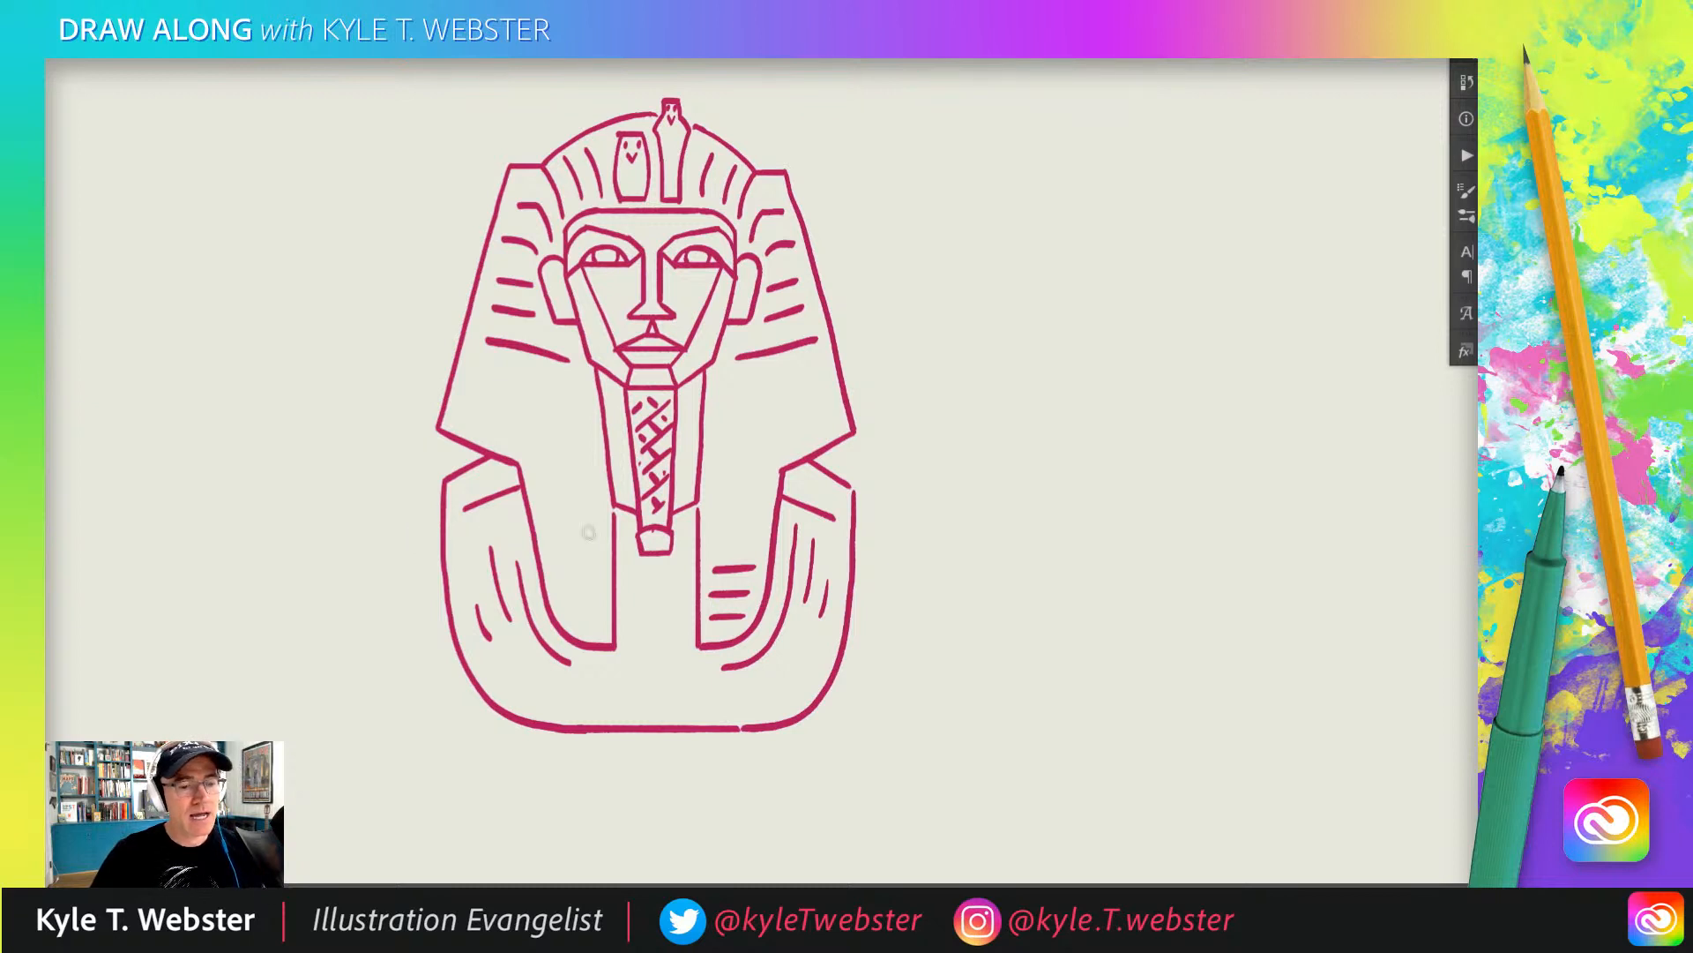
- Move the finished pharaoh drawing to the right side of the canvas, leaving the rest of the page empty
left_click_drag(464, 493, 453, 526)
left_click(451, 511, "alt")
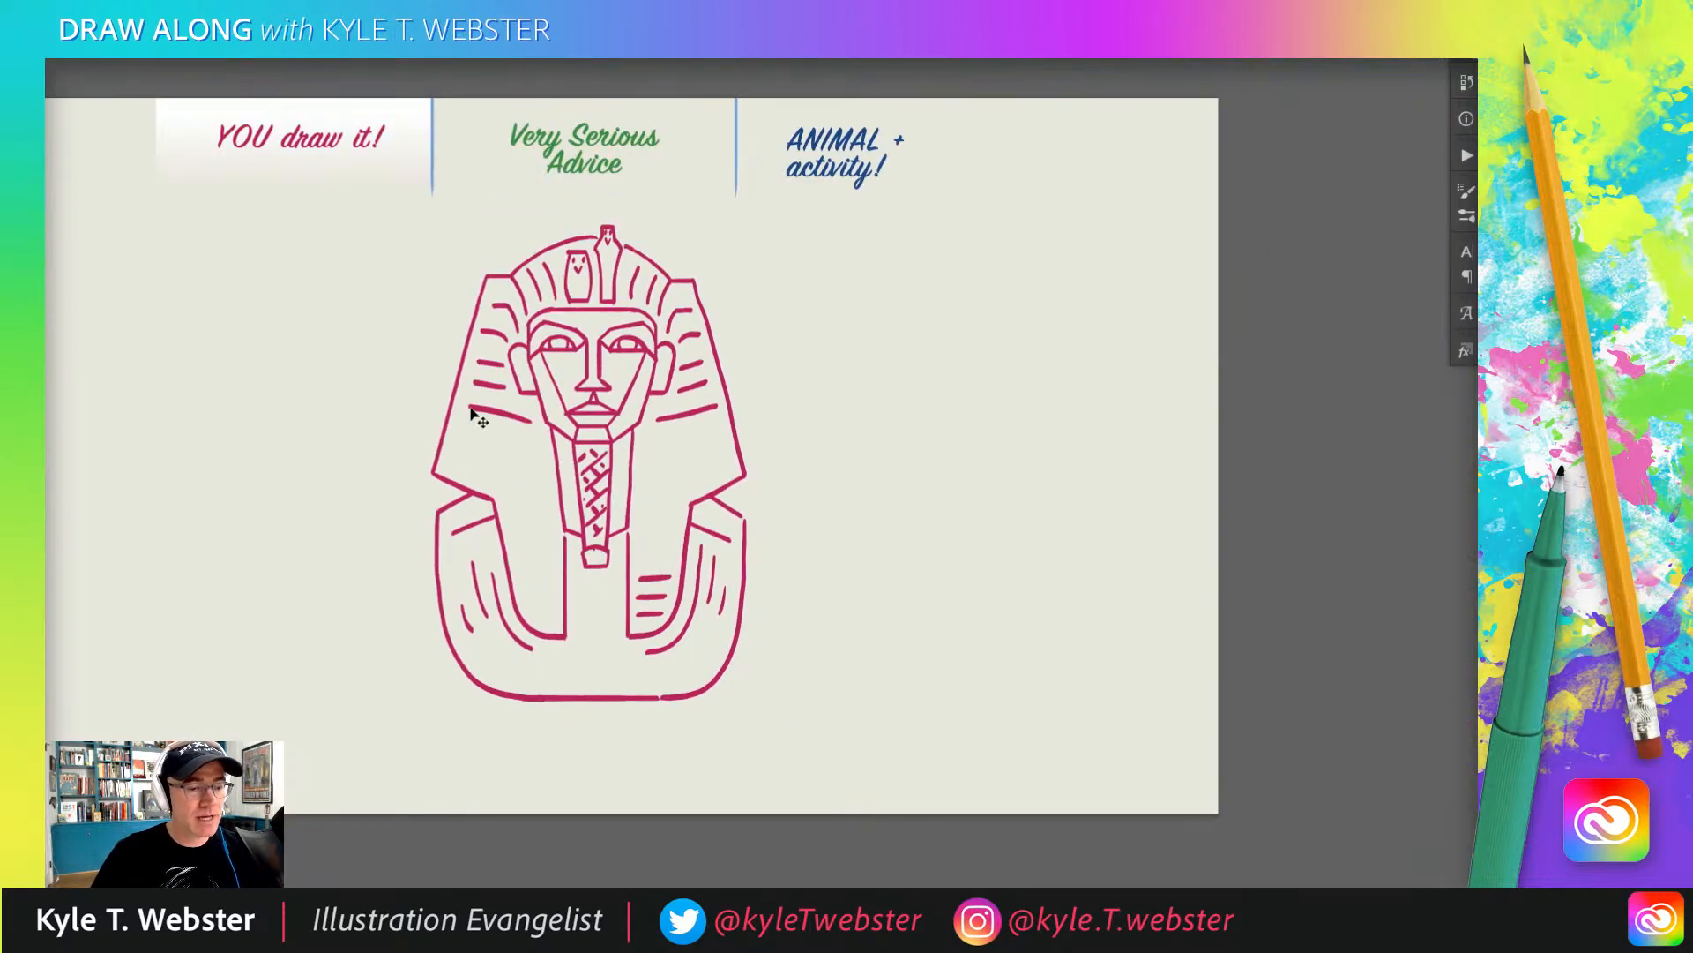
left_click_drag(468, 429, 879, 426)
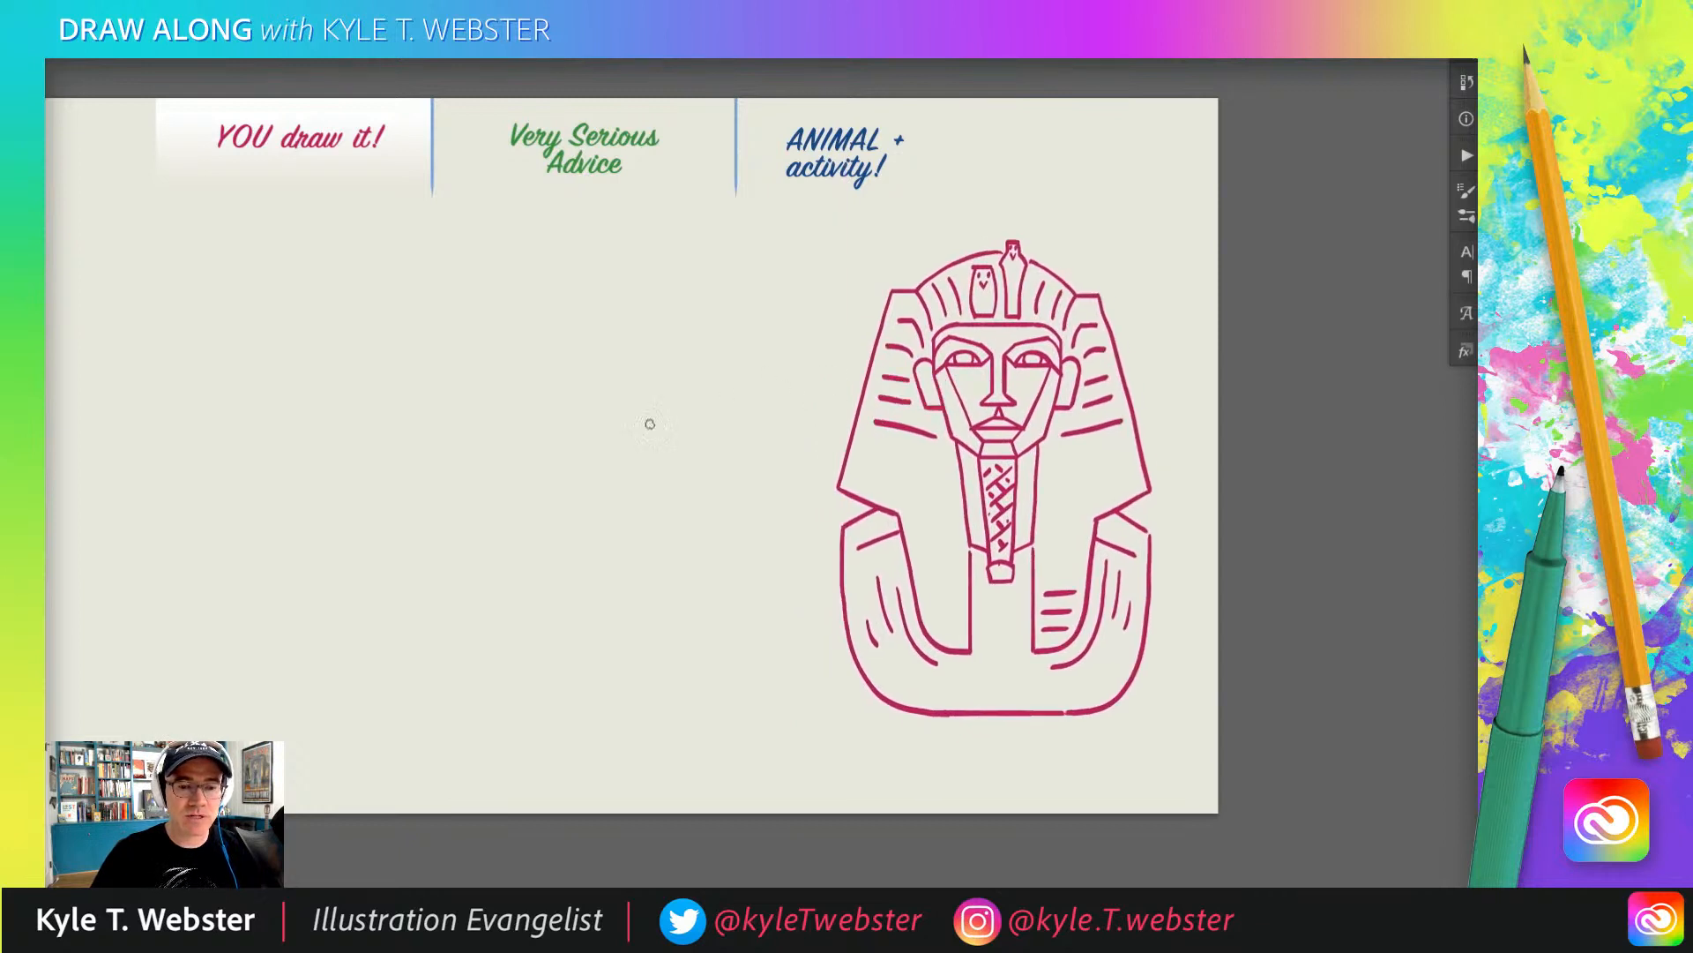
scroll(612, 518, "left", 5)
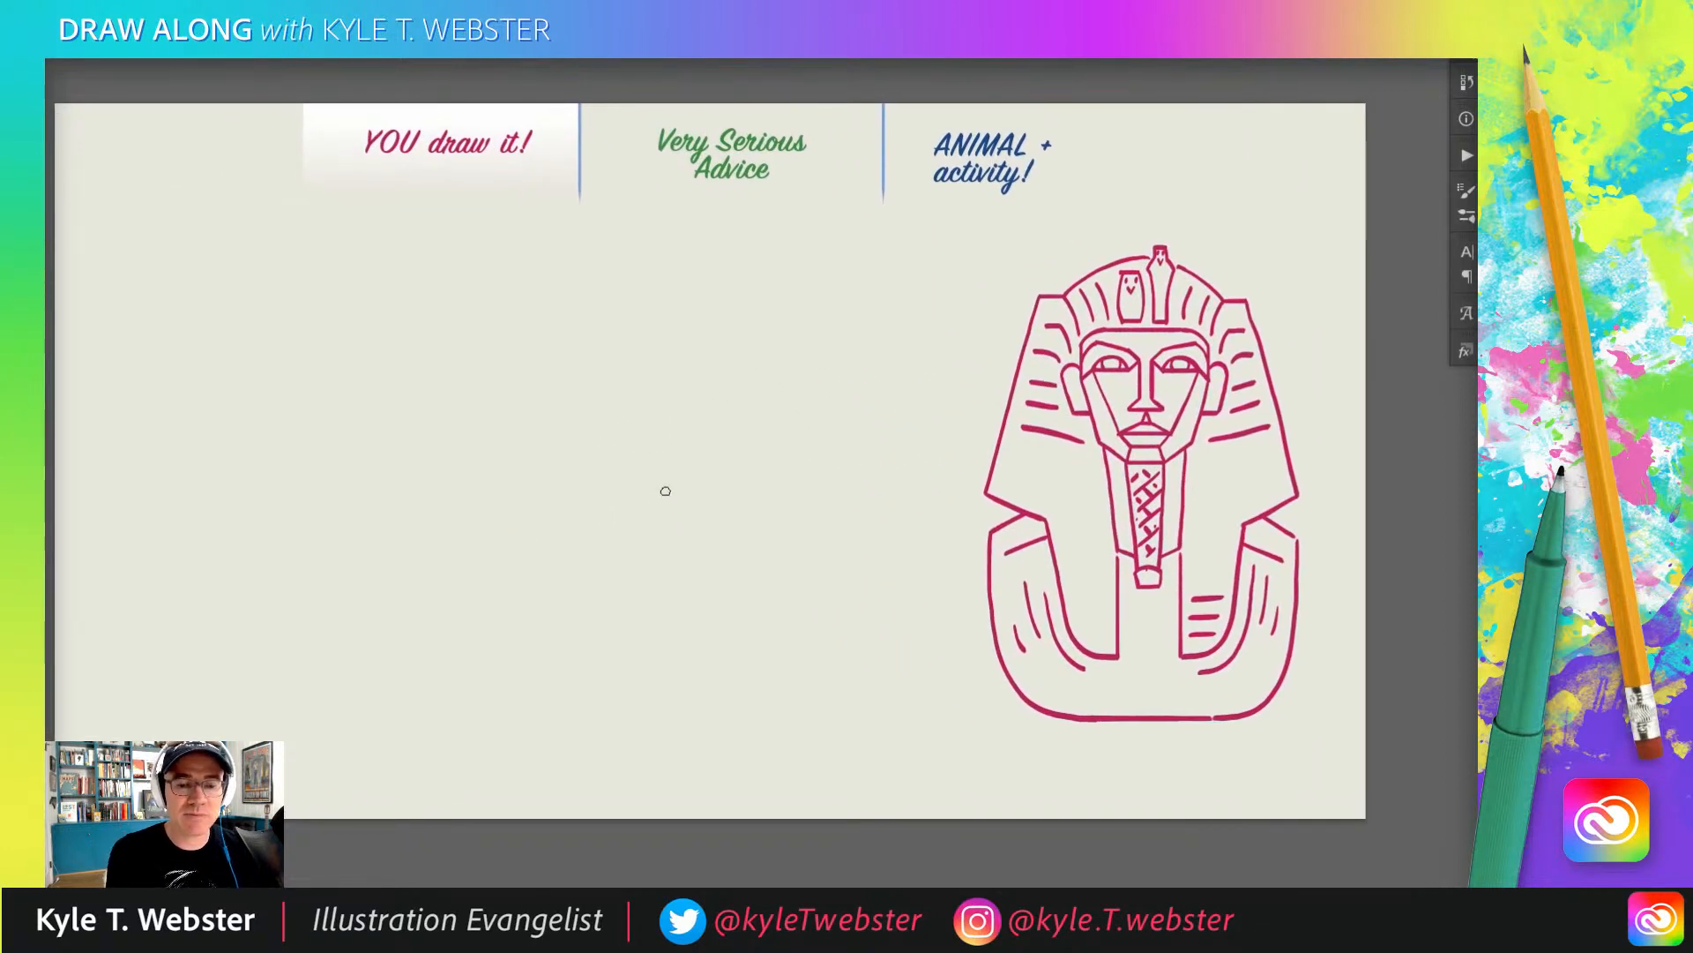